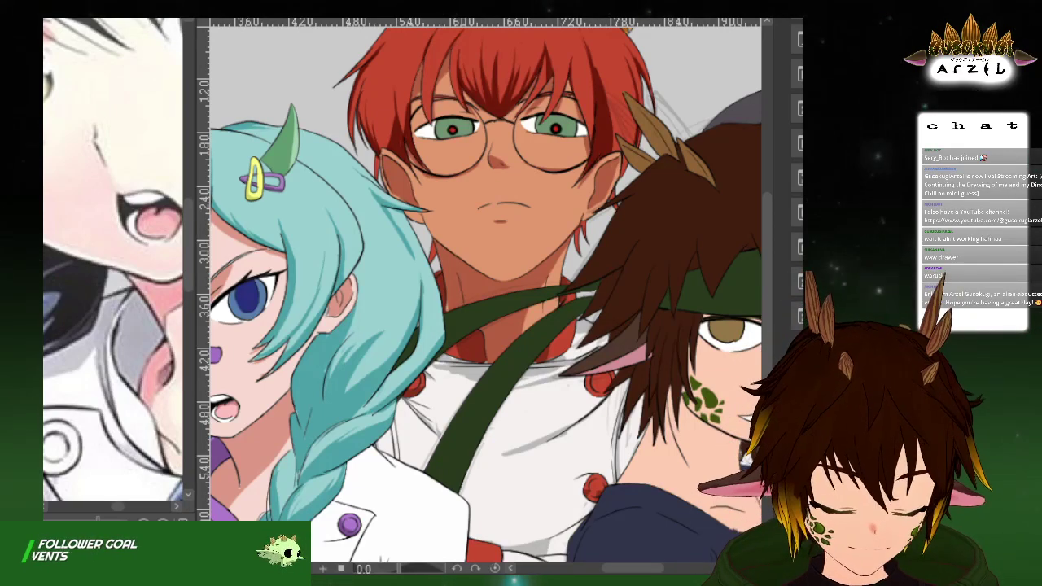
# Select the face and neck skin area of the brown-haired character with the green headband
pyautogui.moveTo(646, 270); pyautogui.dragTo(544, 222)
pyautogui.moveTo(677, 266)
pyautogui.mouseDown()
pyautogui.moveTo(646, 219)
pyautogui.moveTo(595, 219)
pyautogui.mouseUp()
pyautogui.moveTo(688, 247)
pyautogui.mouseDown()
pyautogui.moveTo(651, 248)
pyautogui.moveTo(662, 237)
pyautogui.mouseUp()
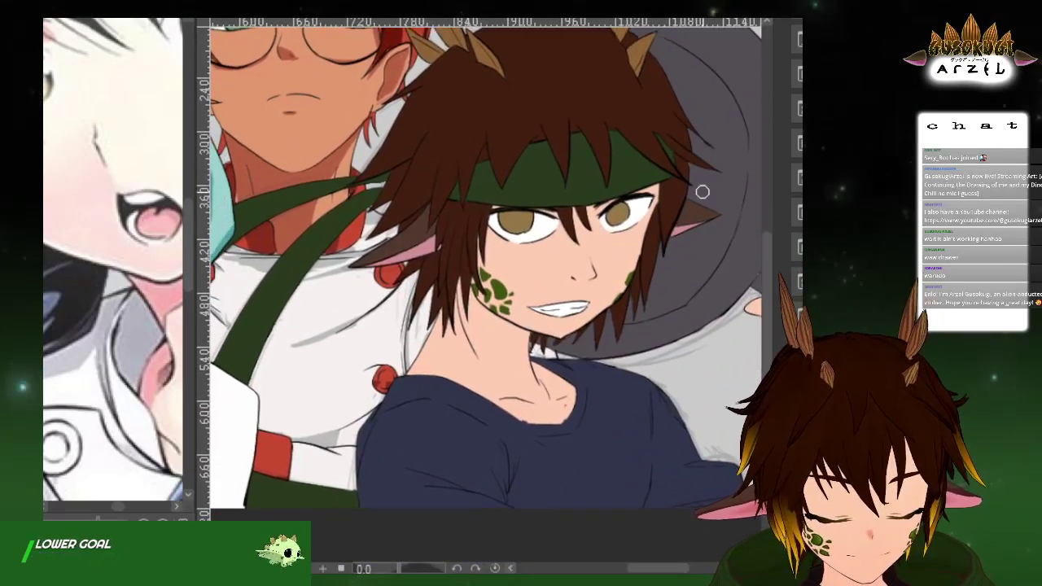
pyautogui.scroll(1, 613, 252)
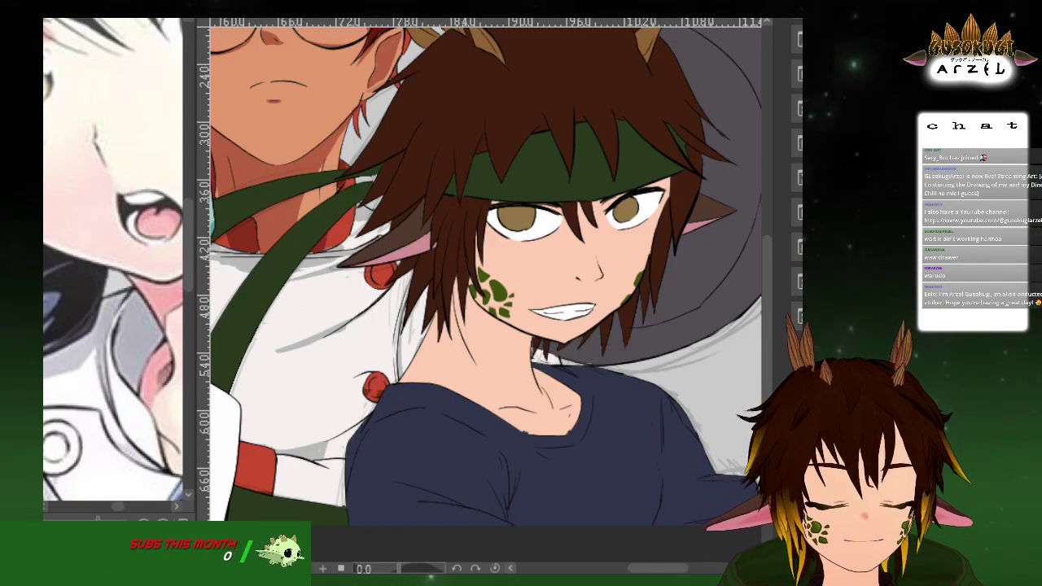
pyautogui.moveTo(584, 434); pyautogui.dragTo(629, 447)
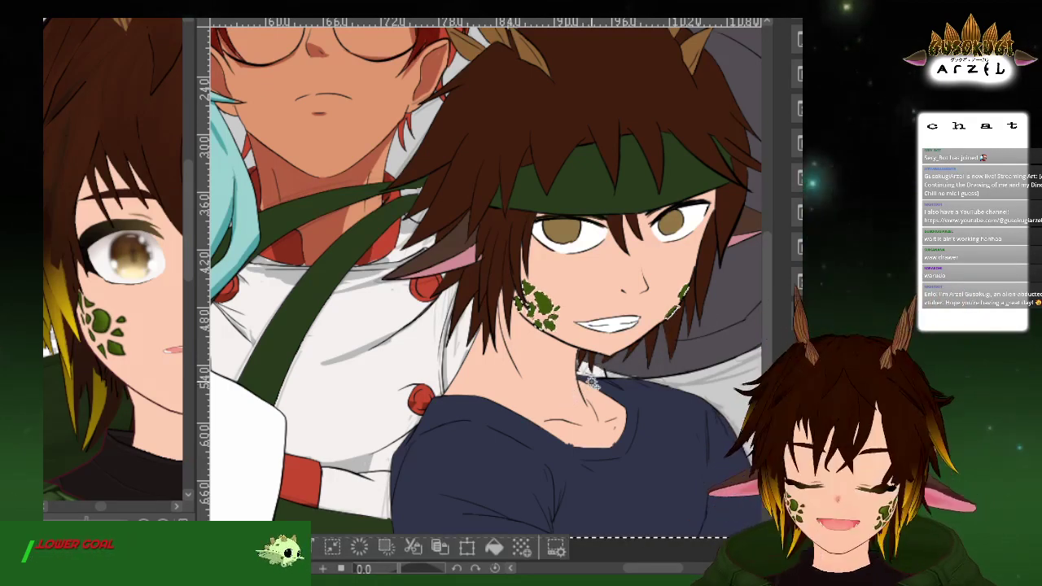
pyautogui.click(536, 382)
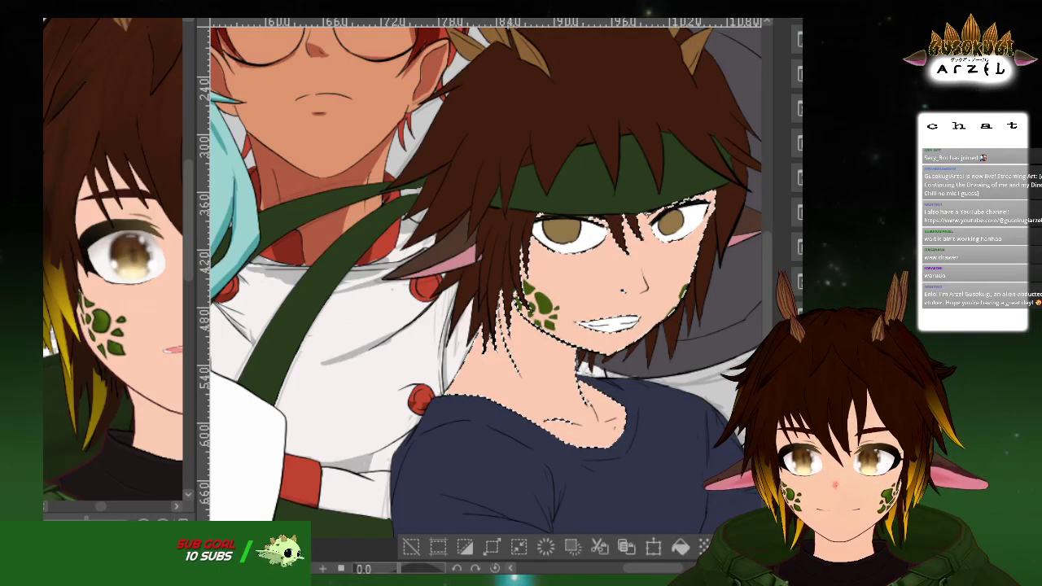
# Show the red-haired reference figure and paint a brown shadow on the neck along the underside of the jaw
pyautogui.scroll(5, 602, 358)
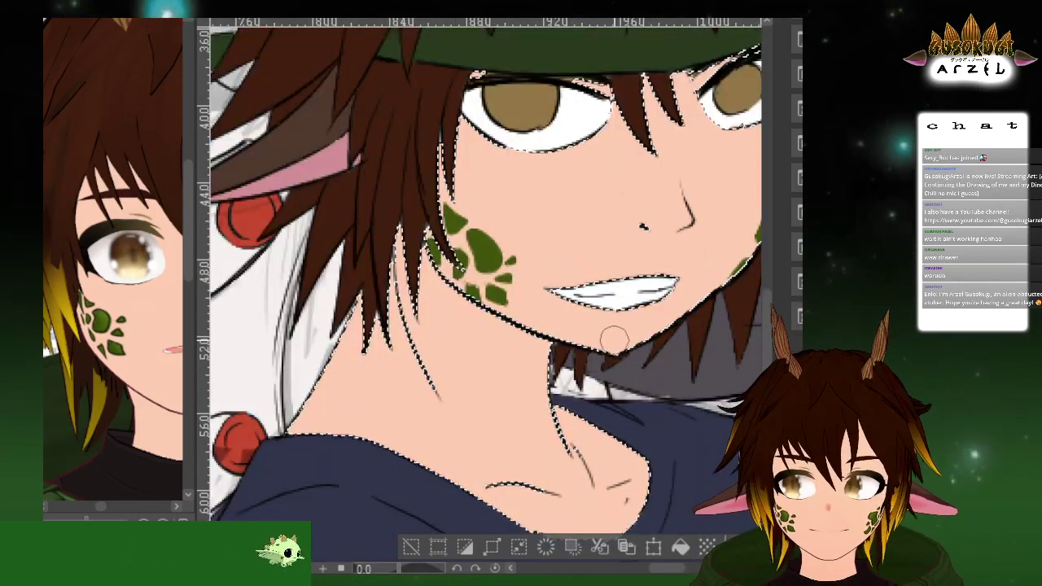
pyautogui.scroll(-2, 596, 368)
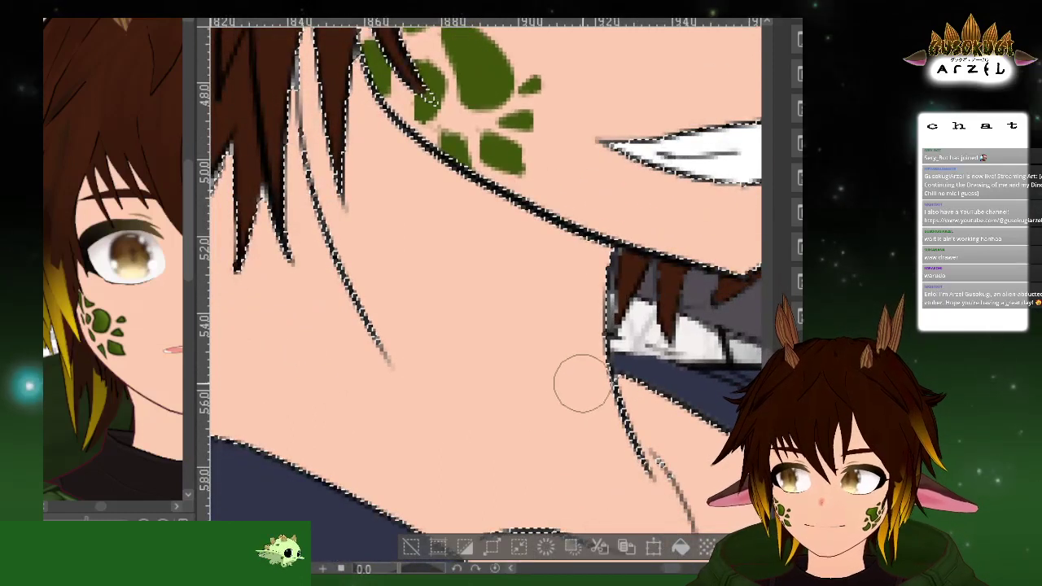
pyautogui.scroll(-3, 581, 361)
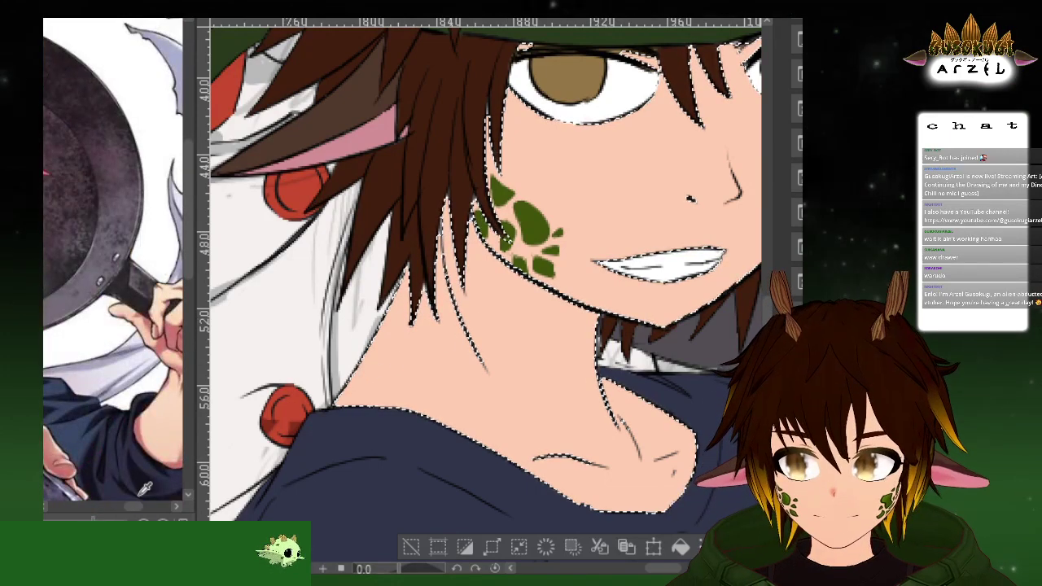
pyautogui.moveTo(129, 505); pyautogui.dragTo(97, 507)
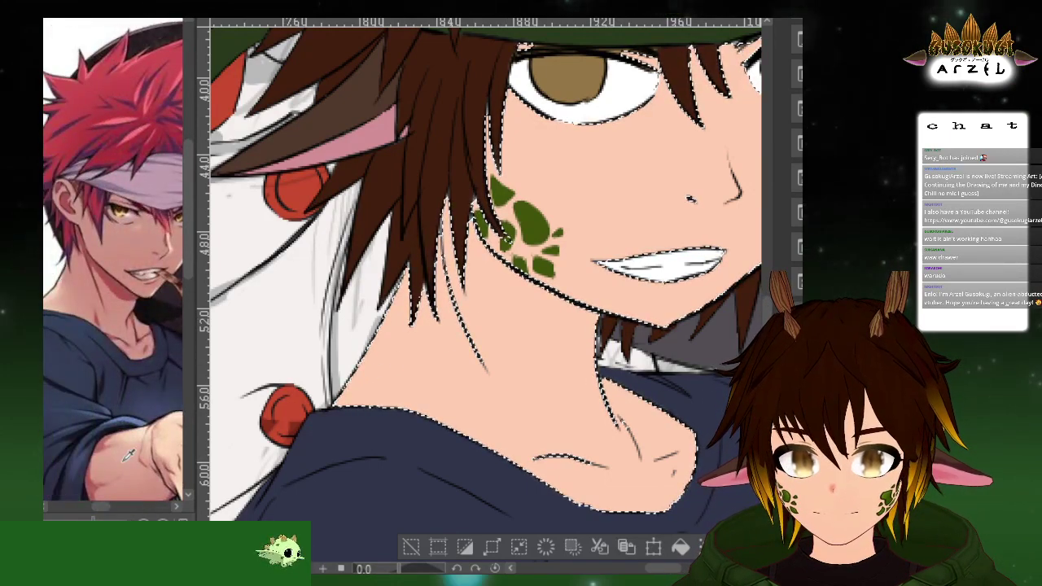
pyautogui.moveTo(506, 274); pyautogui.dragTo(470, 218)
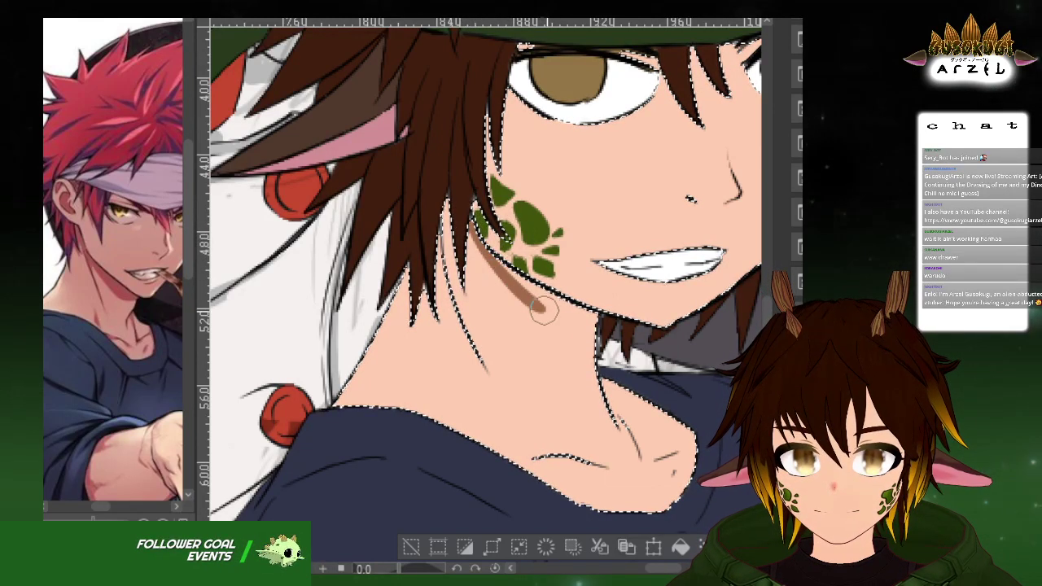
pyautogui.moveTo(556, 310); pyautogui.dragTo(515, 278)
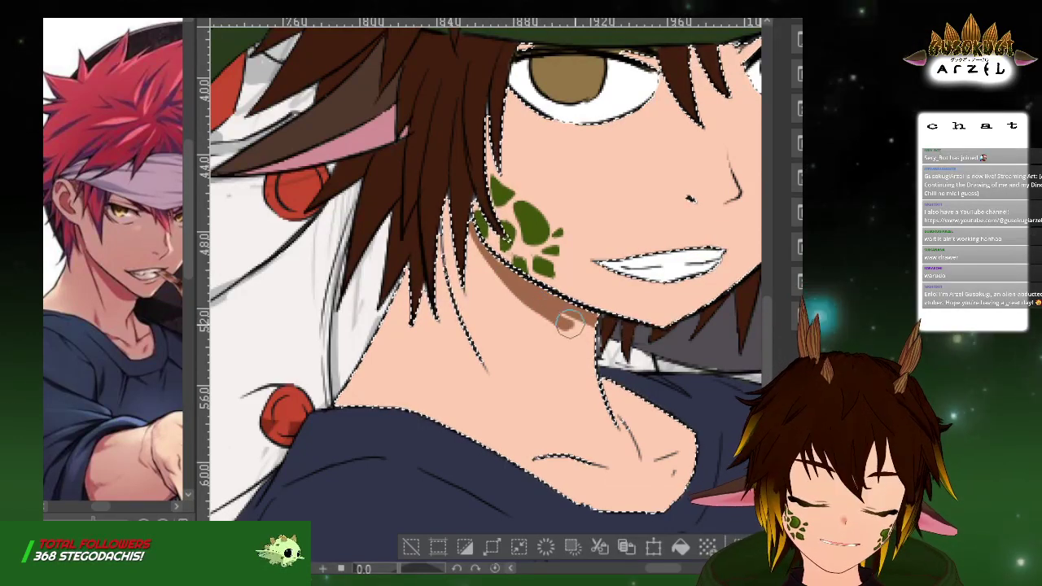
pyautogui.moveTo(590, 318)
pyautogui.mouseDown()
pyautogui.moveTo(559, 314)
pyautogui.moveTo(616, 329)
pyautogui.mouseUp()
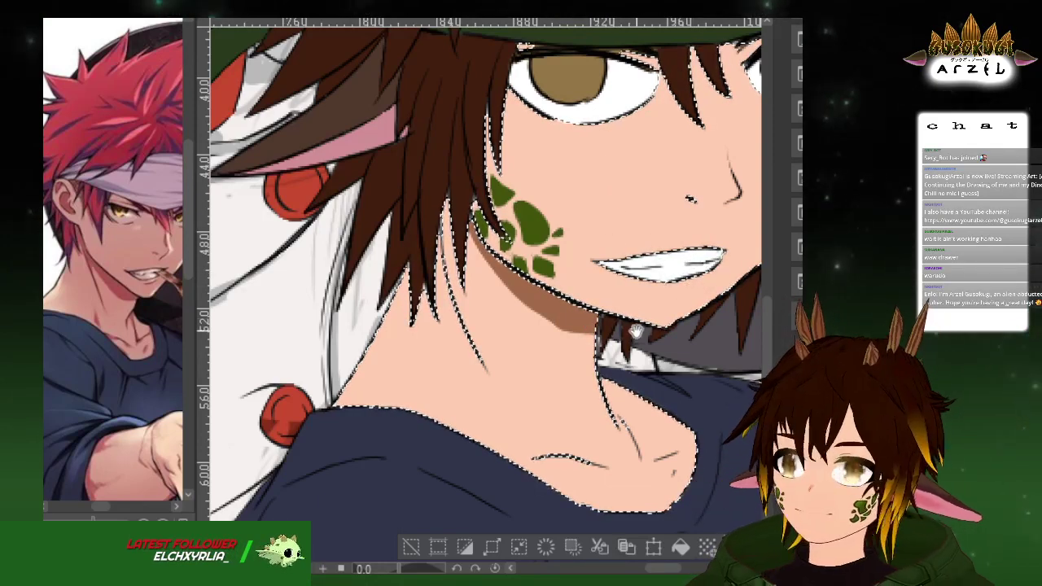
# Paint small brown shadows at the base of the neck and around the collarbones inside the shirt collar
pyautogui.moveTo(633, 325); pyautogui.dragTo(619, 269)
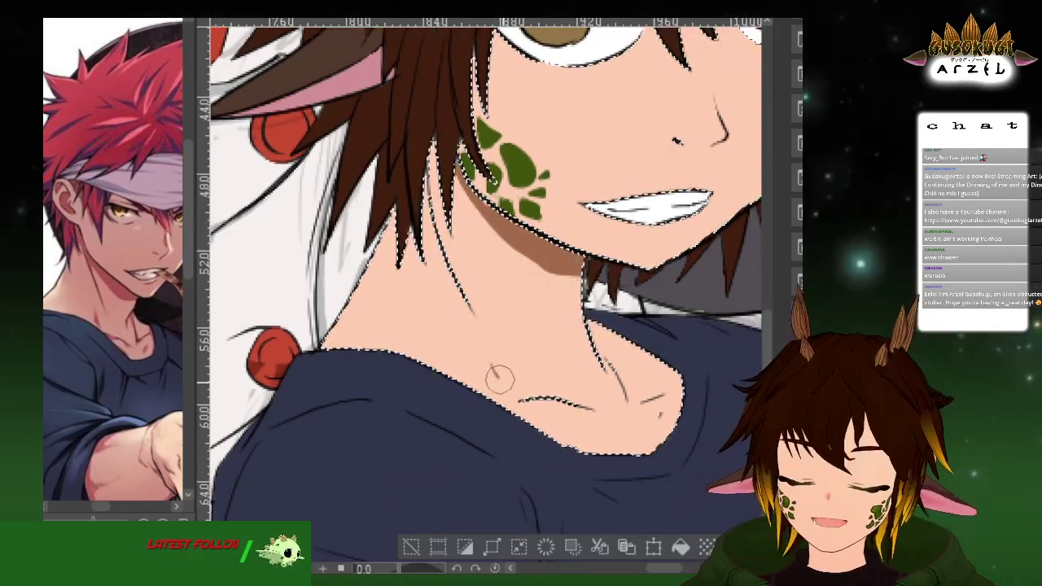
pyautogui.moveTo(499, 376)
pyautogui.mouseDown()
pyautogui.moveTo(513, 395)
pyautogui.moveTo(491, 368)
pyautogui.mouseUp()
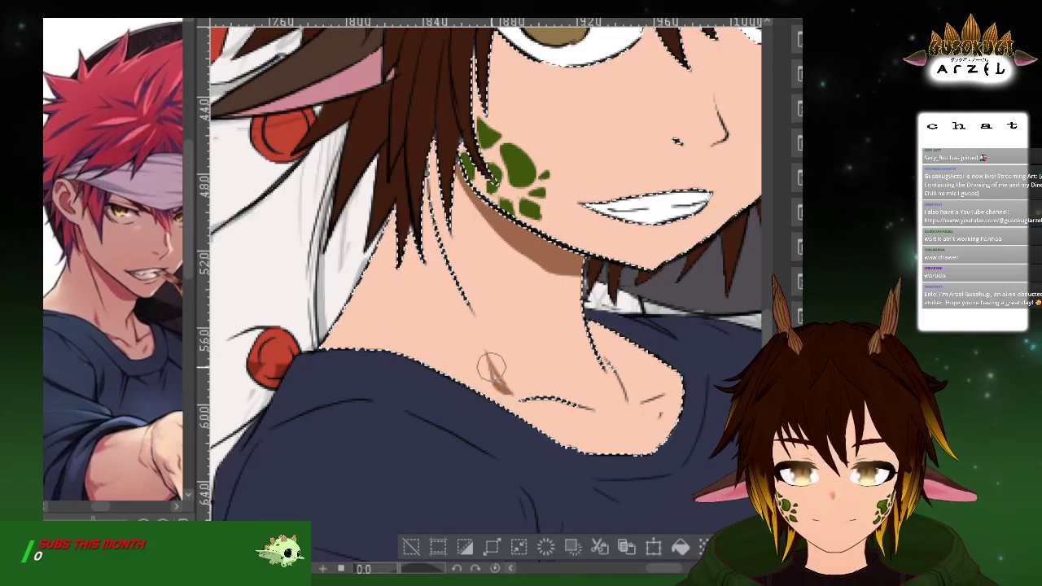
pyautogui.moveTo(668, 339)
pyautogui.mouseDown()
pyautogui.moveTo(654, 307)
pyautogui.moveTo(627, 289)
pyautogui.mouseUp()
pyautogui.moveTo(538, 289); pyautogui.dragTo(563, 339)
pyautogui.moveTo(453, 345); pyautogui.dragTo(510, 334)
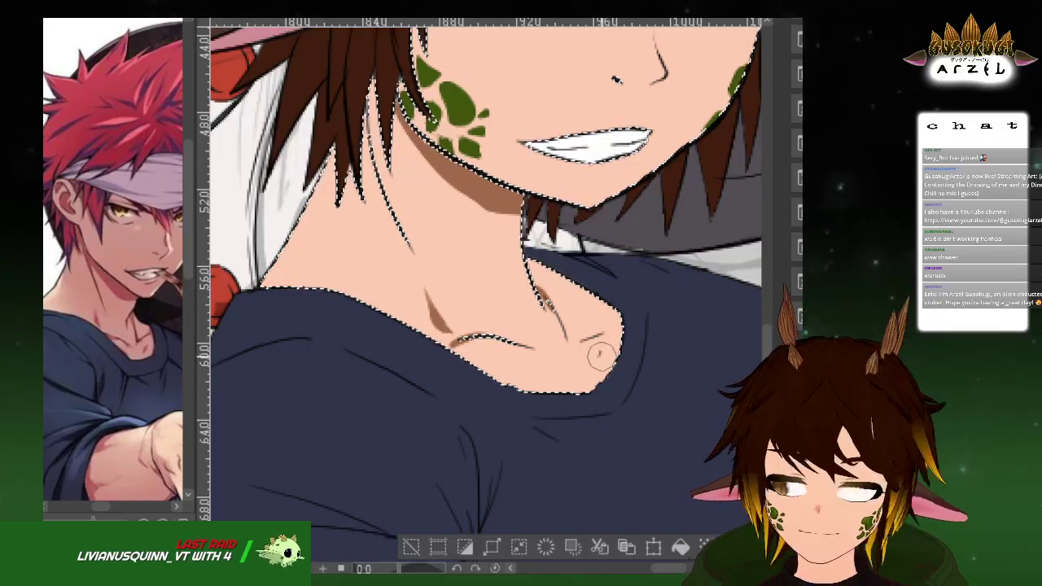
pyautogui.scroll(-1, 627, 332)
pyautogui.moveTo(607, 317); pyautogui.dragTo(633, 348)
# Paint narrow reddish-brown shadows on the forehead beside the hair strands hanging between the eyes
pyautogui.moveTo(663, 292)
pyautogui.mouseDown()
pyautogui.moveTo(681, 305)
pyautogui.moveTo(647, 395)
pyautogui.mouseUp()
pyautogui.moveTo(130, 400); pyautogui.dragTo(105, 396)
pyautogui.moveTo(656, 244); pyautogui.dragTo(632, 270)
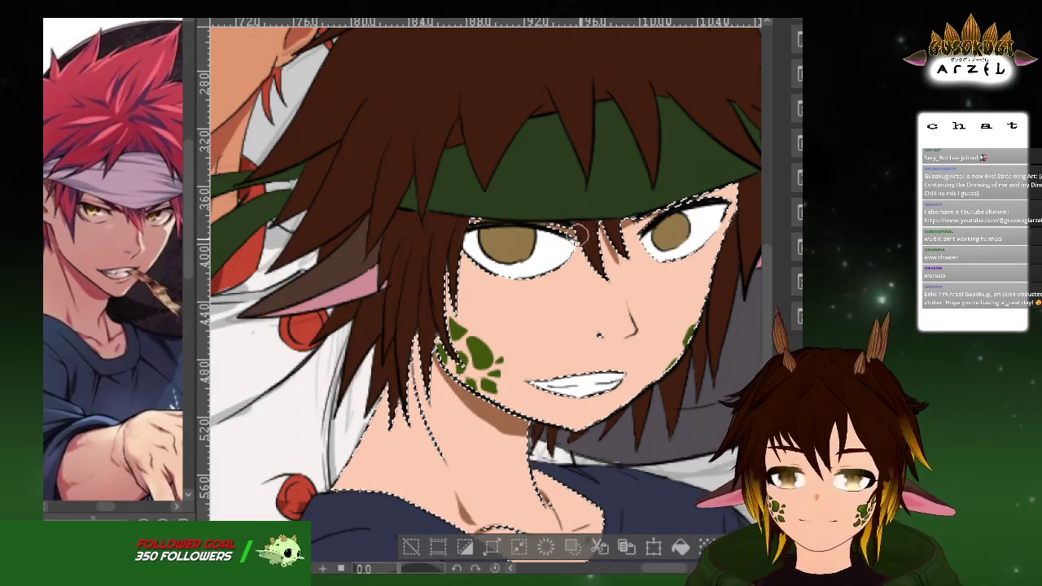
pyautogui.moveTo(681, 275); pyautogui.dragTo(682, 263)
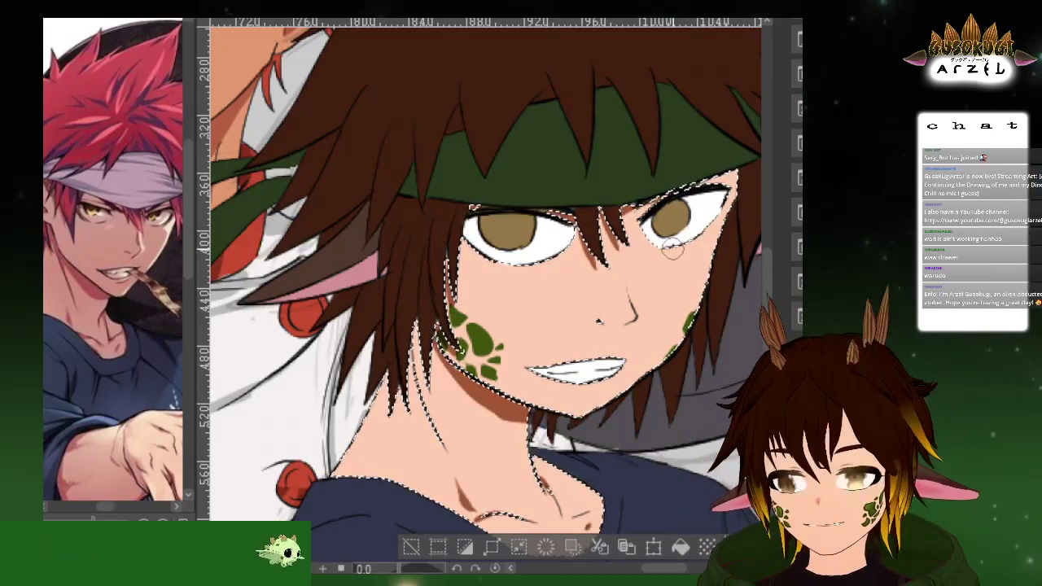
pyautogui.scroll(-3, 676, 247)
pyautogui.scroll(3, 699, 322)
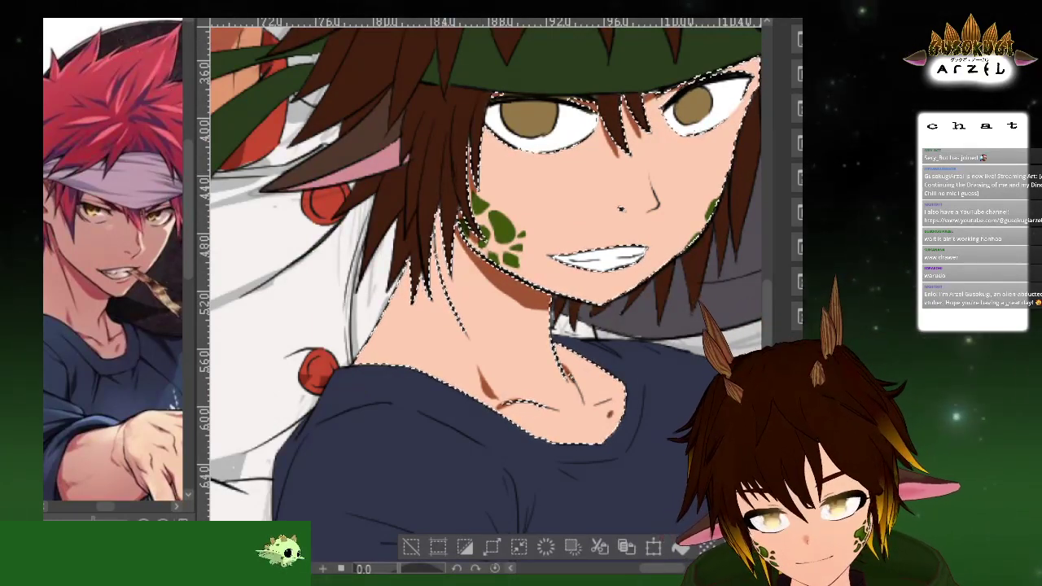
pyautogui.moveTo(703, 230)
pyautogui.mouseDown()
pyautogui.moveTo(687, 218)
pyautogui.moveTo(660, 280)
pyautogui.moveTo(651, 274)
pyautogui.mouseUp()
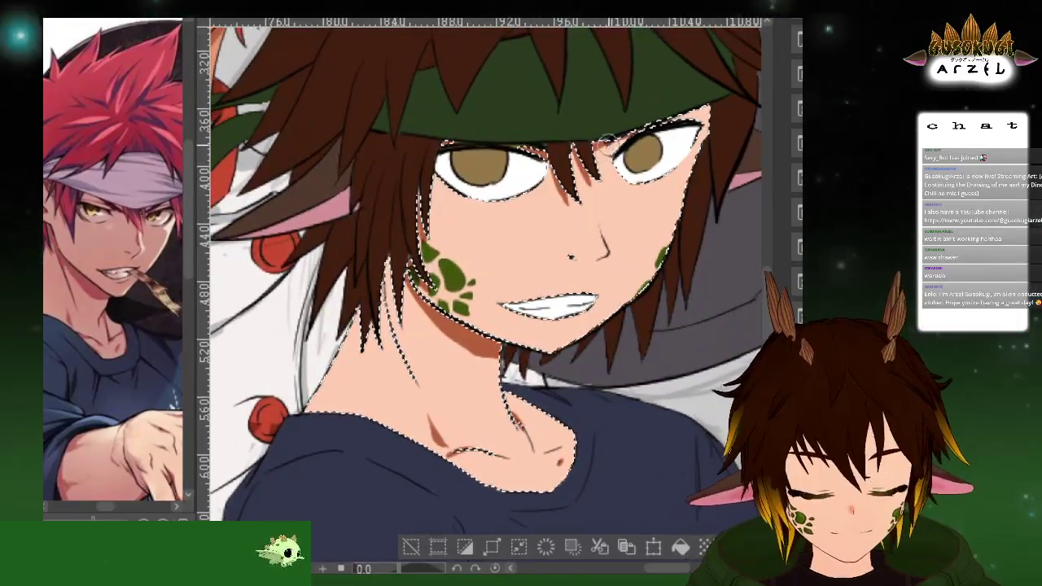
# Paint a reddish-brown shadow along the bridge of the nose and erase the old nose outline
pyautogui.scroll(1, 586, 140)
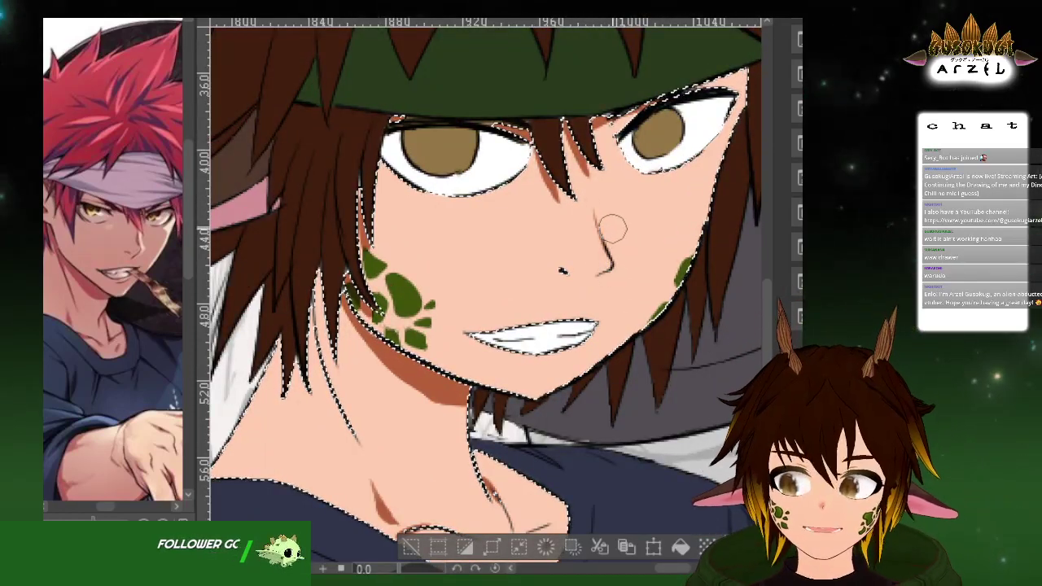
pyautogui.scroll(-1, 622, 231)
pyautogui.scroll(-1, 622, 231)
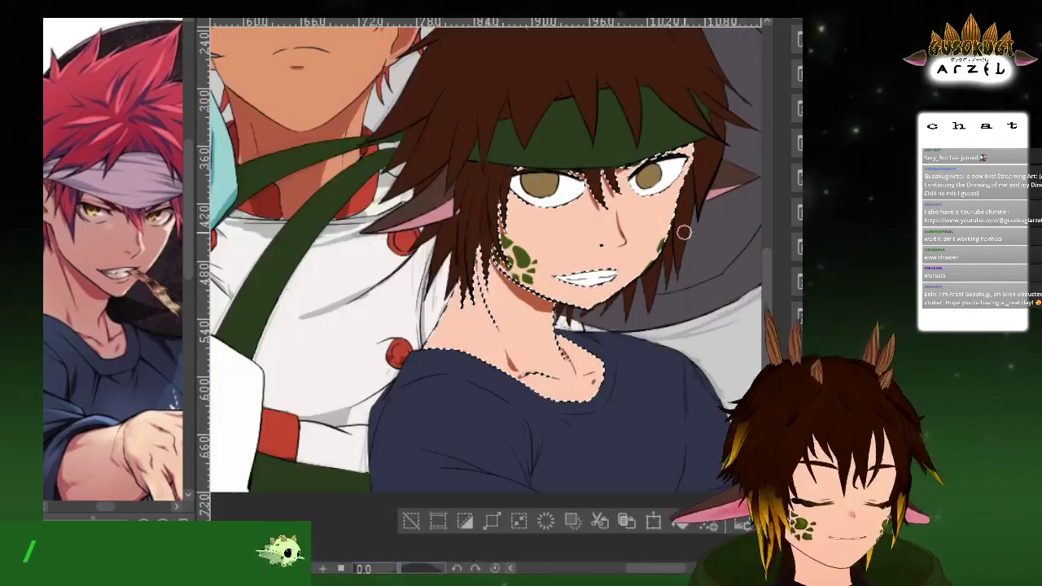
pyautogui.scroll(1, 667, 243)
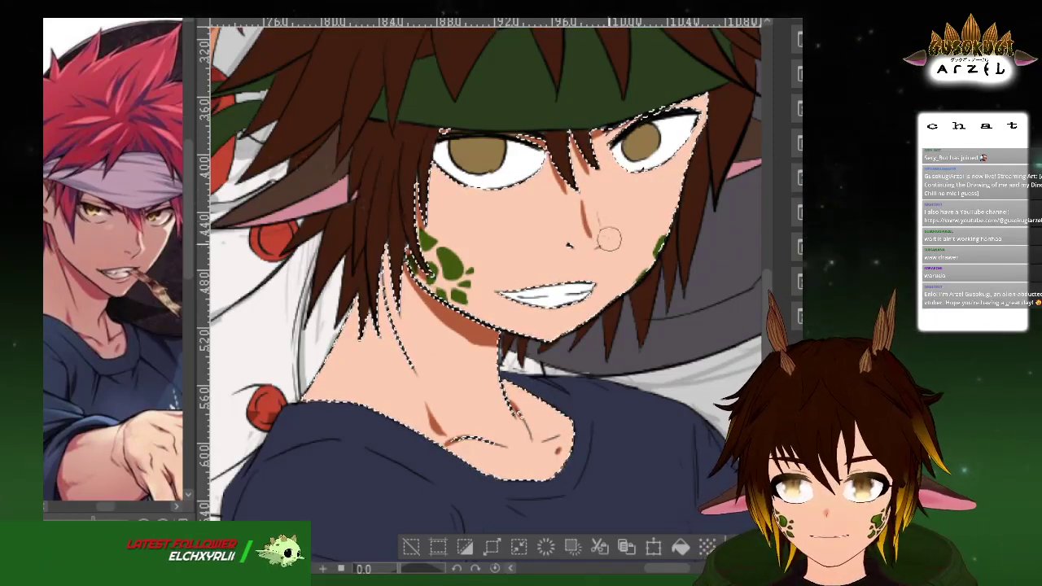
pyautogui.scroll(5, 591, 259)
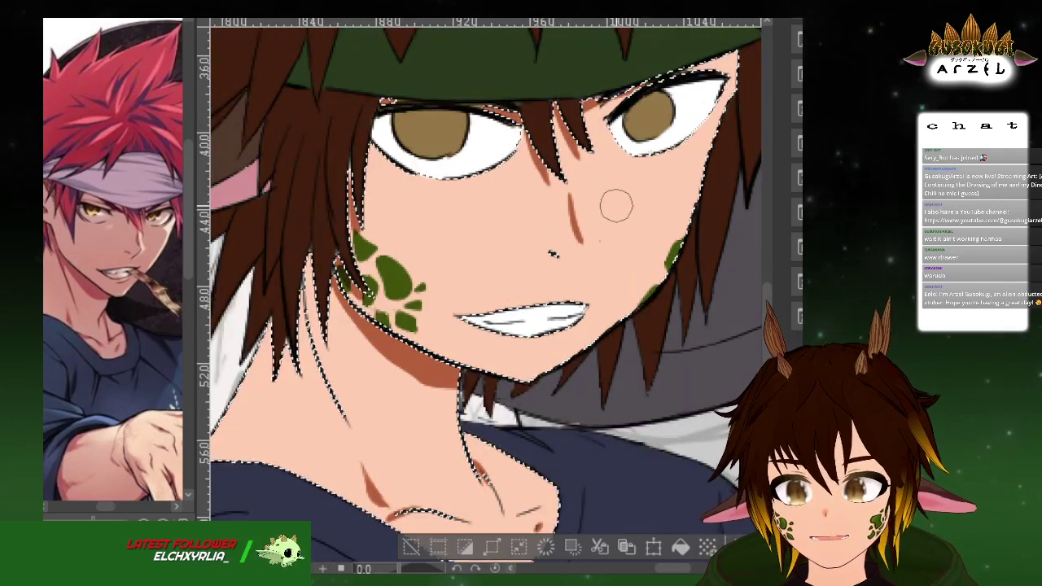
pyautogui.scroll(-2, 511, 268)
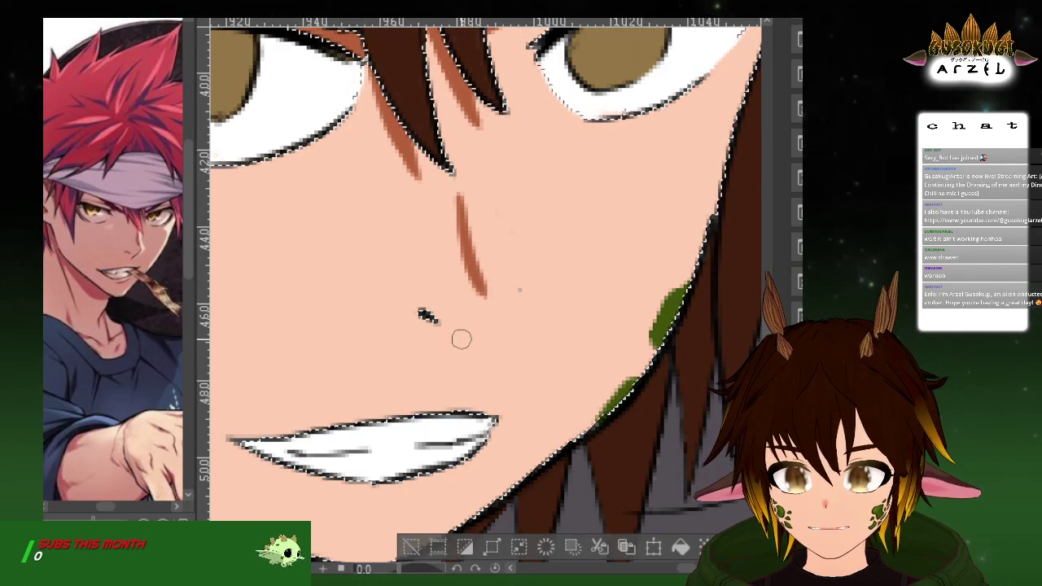
# Redraw the nose outline as a thin dark angled line beside the bridge shadow
pyautogui.moveTo(462, 340); pyautogui.dragTo(485, 312)
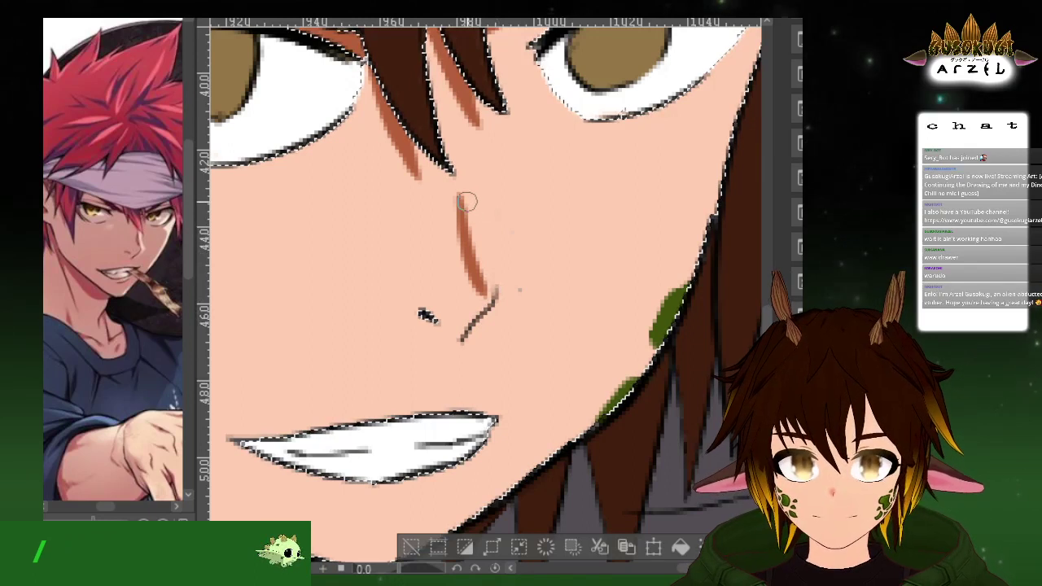
pyautogui.moveTo(461, 182); pyautogui.dragTo(501, 293)
pyautogui.scroll(-5, 628, 256)
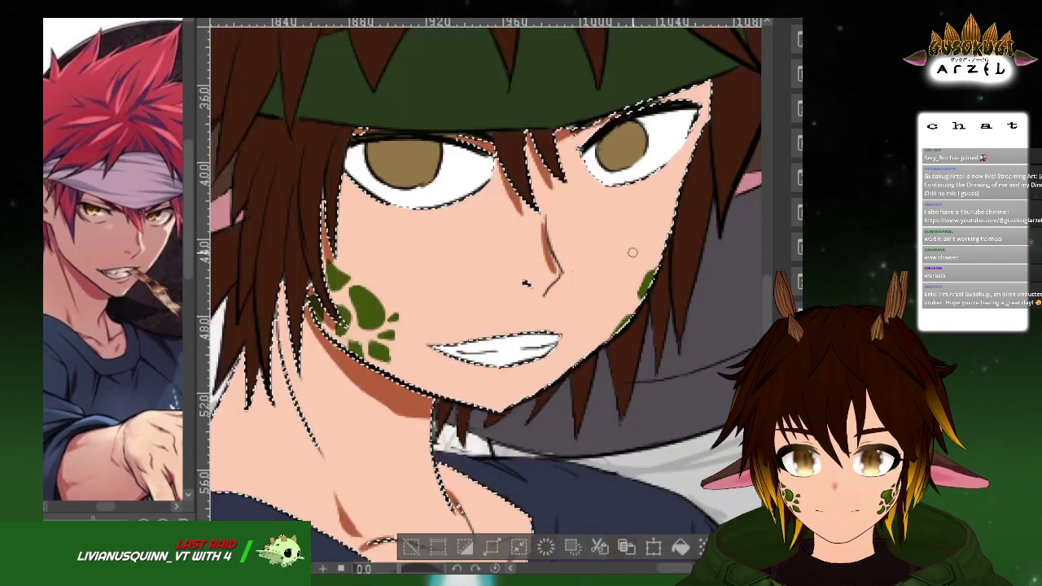
pyautogui.scroll(3, 587, 272)
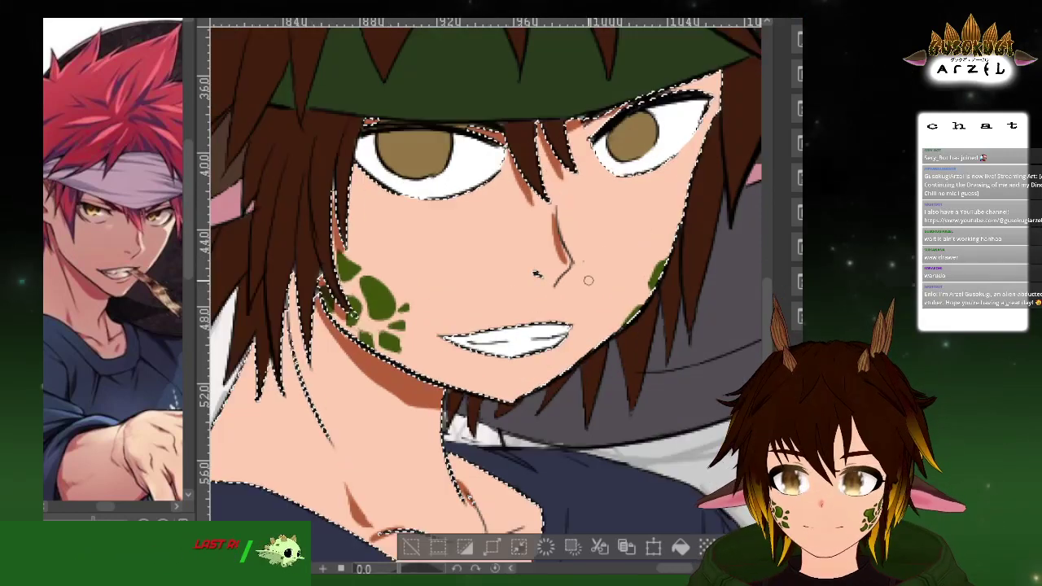
pyautogui.scroll(2, 587, 272)
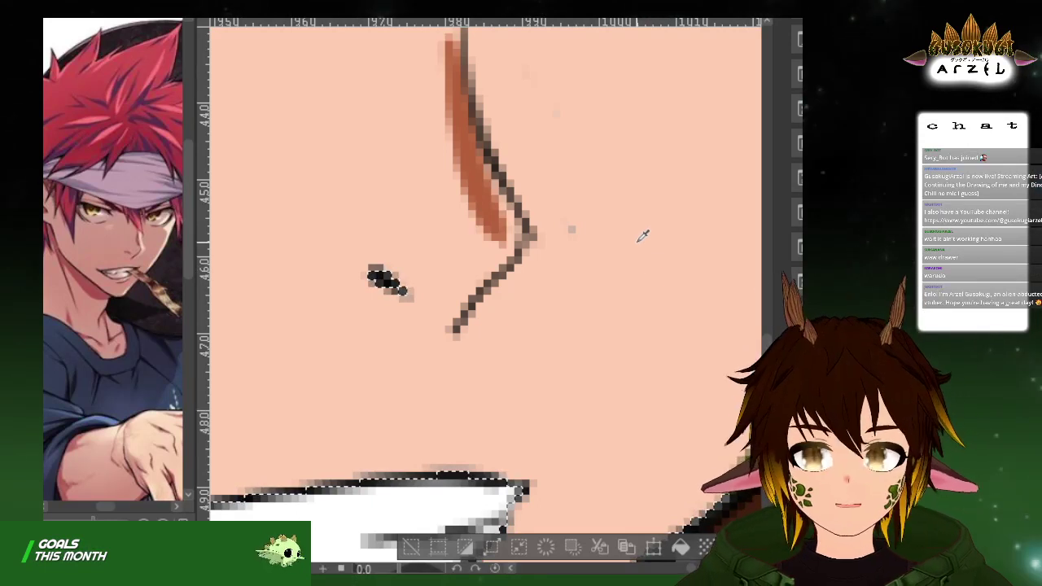
pyautogui.moveTo(572, 236); pyautogui.dragTo(594, 203)
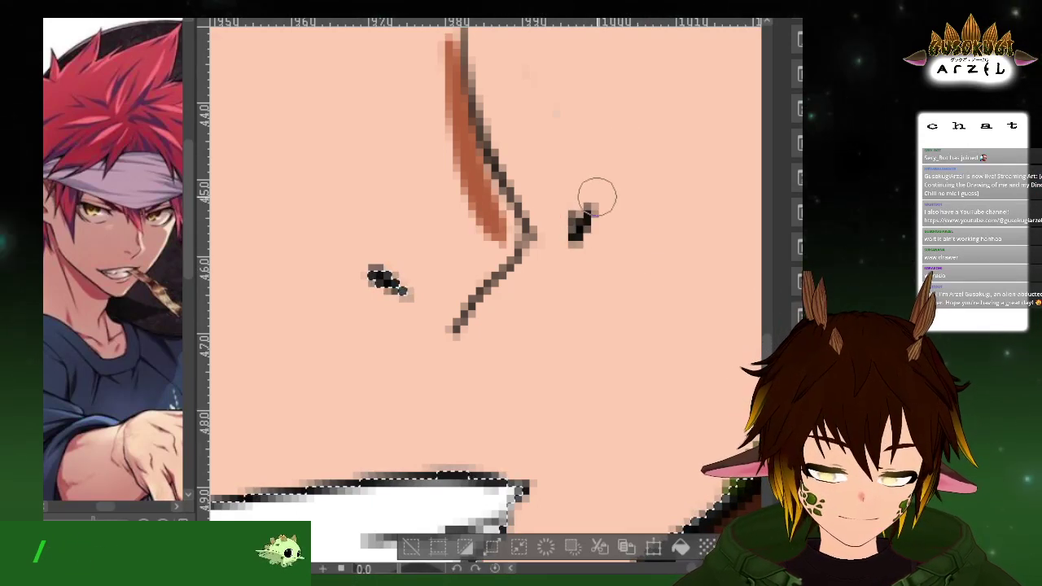
pyautogui.hotkey('ctrl', 'z')
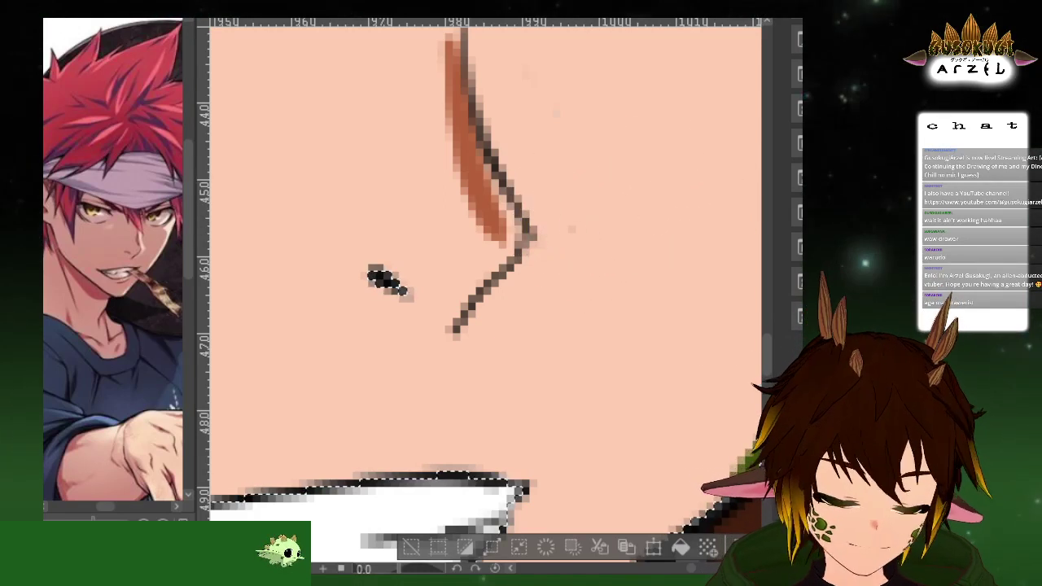
pyautogui.hotkey('ctrl', '-')
pyautogui.hotkey('ctrl', '-')
pyautogui.hotkey('ctrl', '-')
pyautogui.hotkey('ctrl', '-')
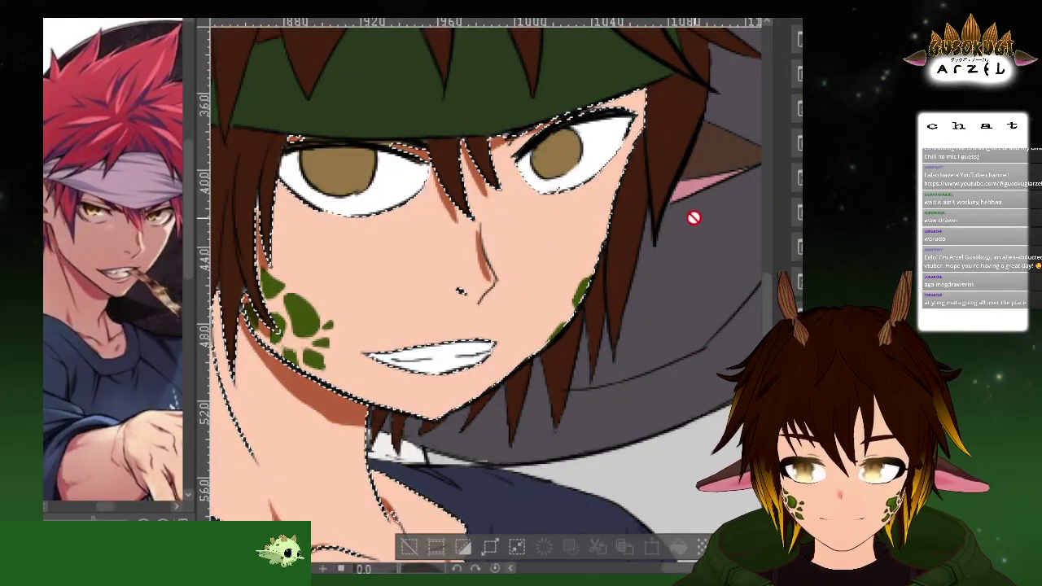
# Darken the middle of the nose outline and extend the reddish-brown bridge shadow down to the tip of the nose
pyautogui.scroll(4, 497, 284)
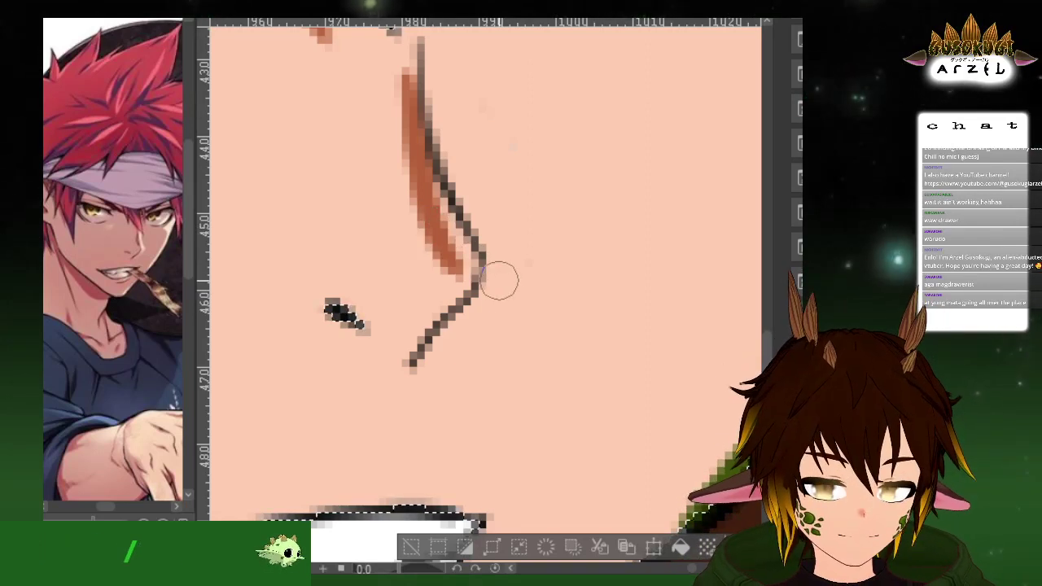
pyautogui.scroll(-2, 449, 175)
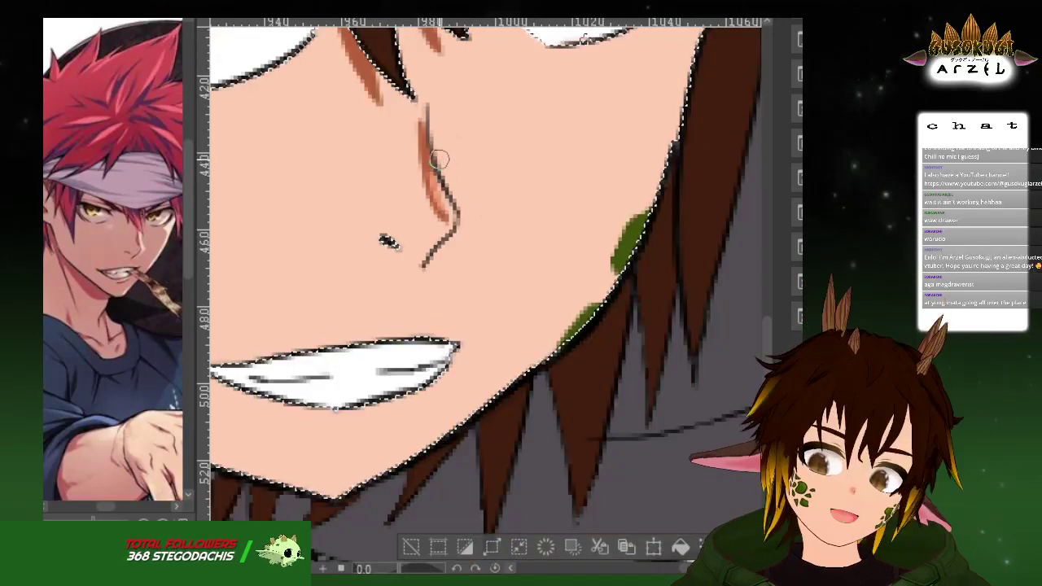
pyautogui.scroll(2, 440, 213)
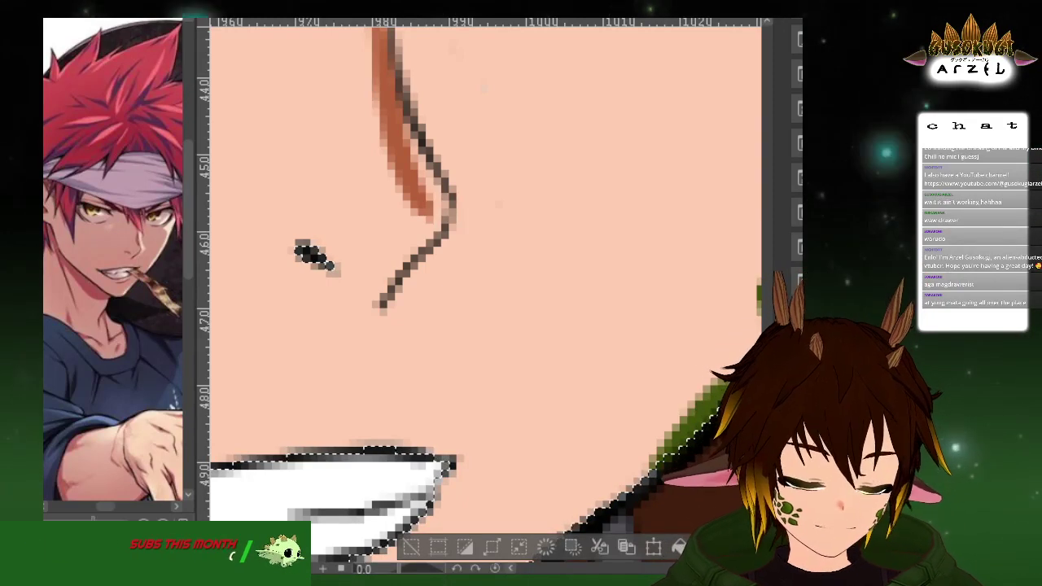
pyautogui.hotkey('ctrl', 'z')
pyautogui.hotkey('ctrl', 'y')
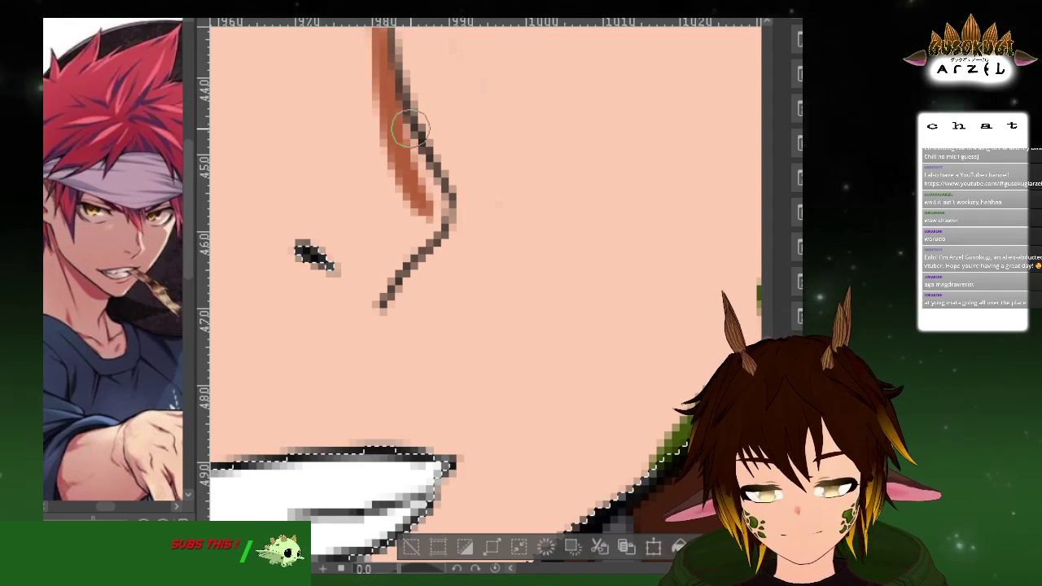
pyautogui.moveTo(411, 133); pyautogui.dragTo(432, 198)
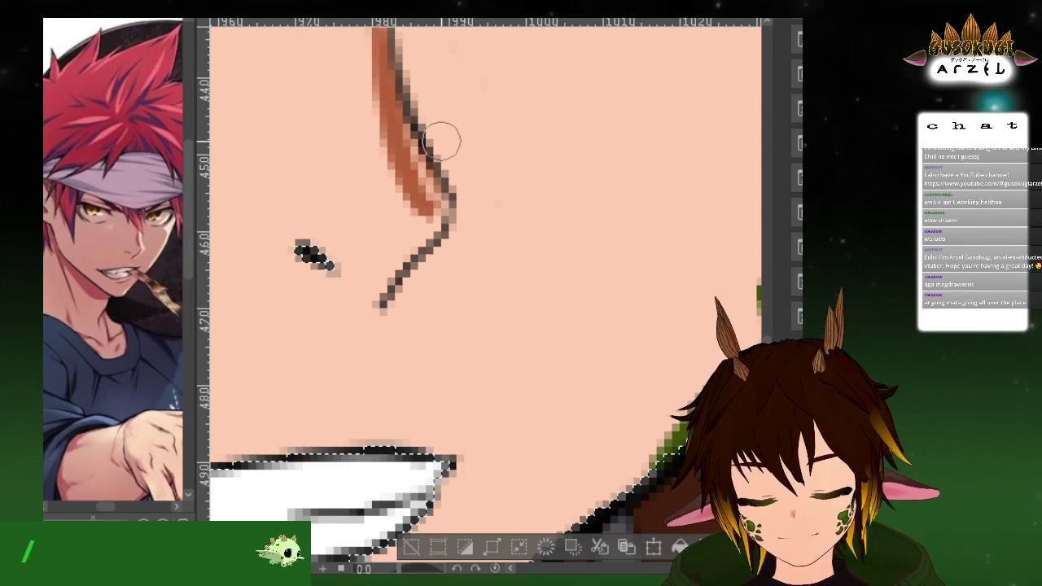
pyautogui.hotkey('ctrl', 'z')
pyautogui.hotkey('ctrl', 'y')
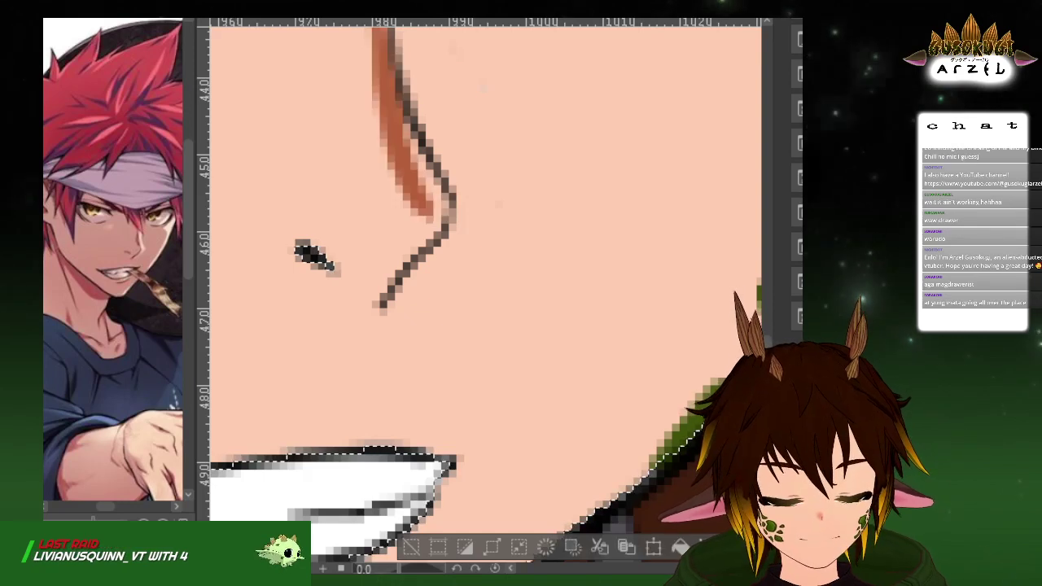
pyautogui.hotkey('ctrl', 'z')
pyautogui.moveTo(328, 122); pyautogui.dragTo(372, 235)
pyautogui.hotkey('ctrl', 'z')
pyautogui.moveTo(420, 148)
pyautogui.mouseDown()
pyautogui.moveTo(420, 178)
pyautogui.moveTo(440, 215)
pyautogui.mouseUp()
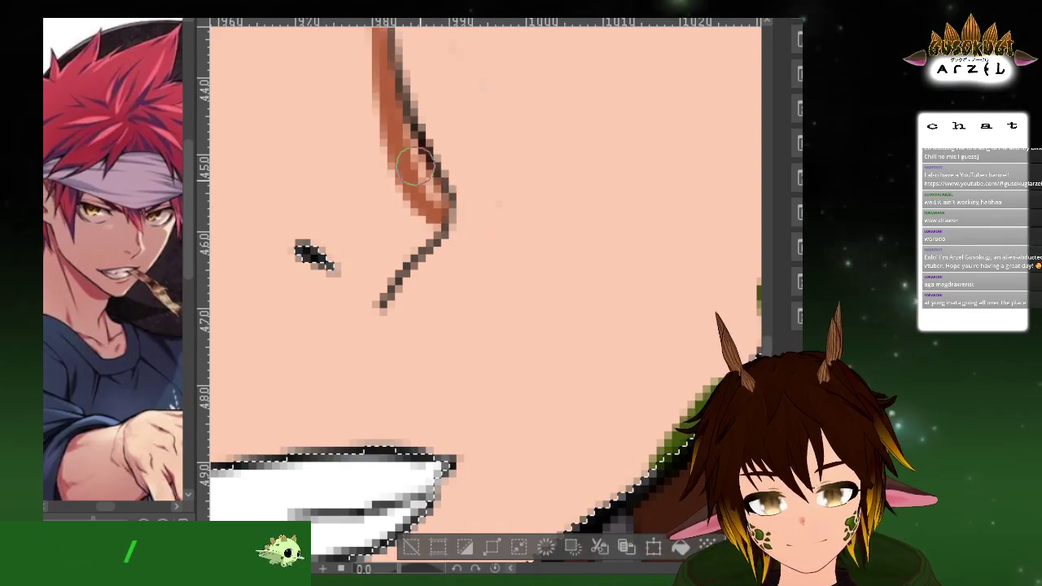
pyautogui.scroll(-2, 512, 93)
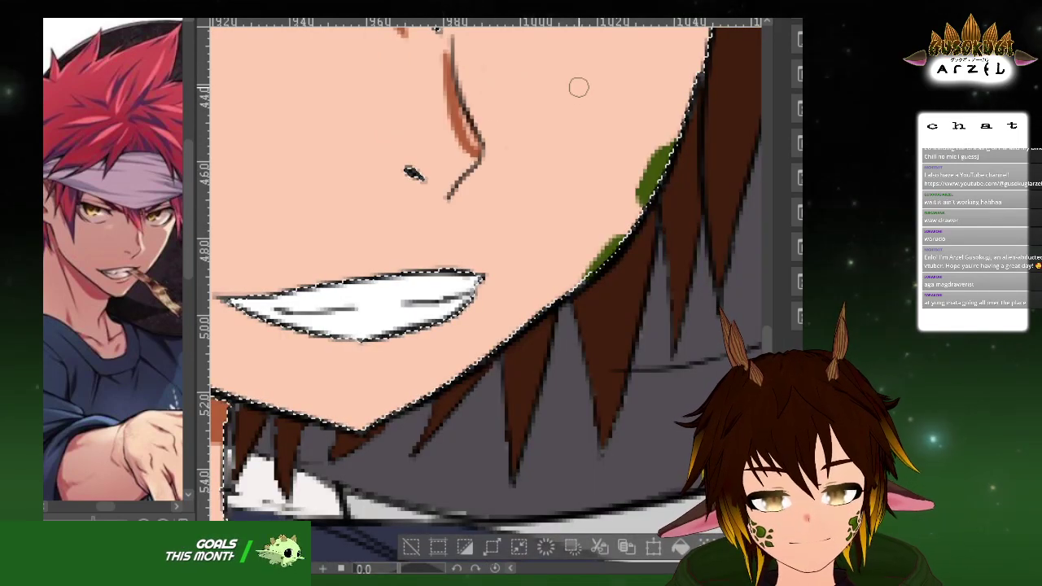
# Fill the remaining skin-coloured gap between the nose shadow and the dark nose outline with reddish-brown
pyautogui.scroll(2, 531, 109)
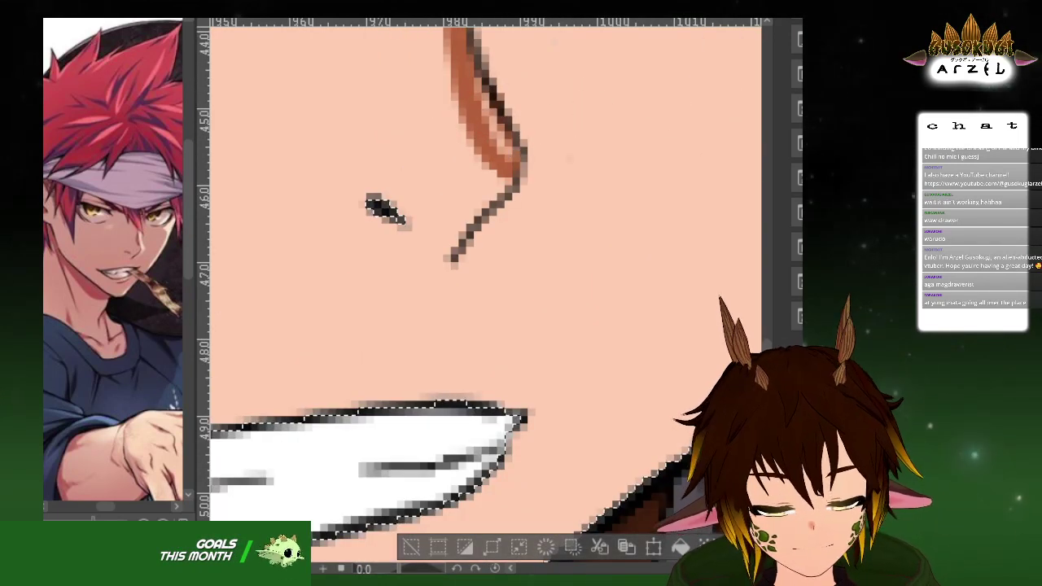
pyautogui.hotkey('ctrl', 'z')
pyautogui.hotkey('ctrl', 'y')
pyautogui.moveTo(553, 151); pyautogui.dragTo(580, 257)
pyautogui.hotkey('ctrl', 'z')
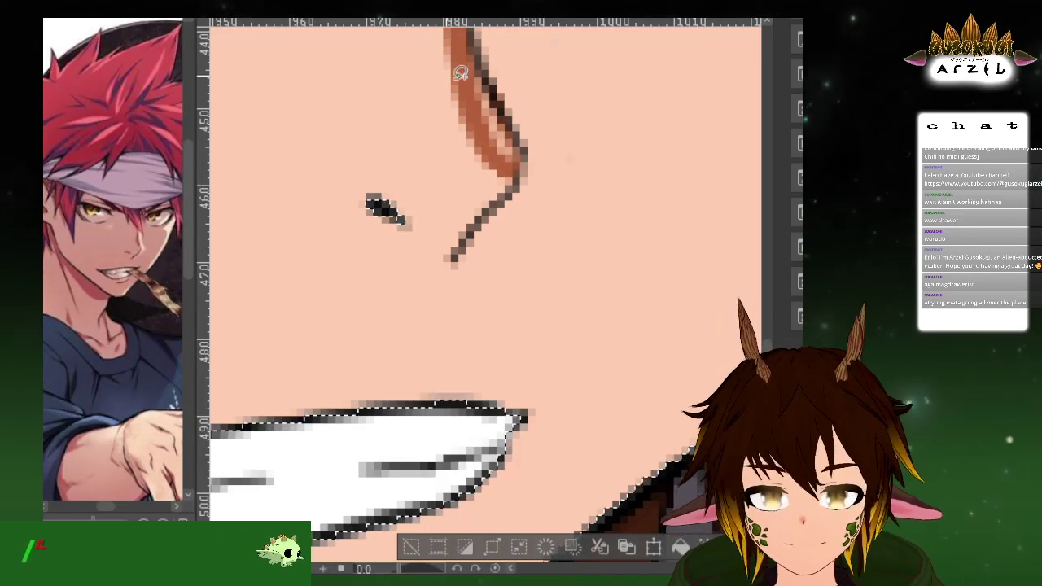
pyautogui.moveTo(528, 103); pyautogui.dragTo(499, 305)
pyautogui.moveTo(462, 101); pyautogui.dragTo(404, 145)
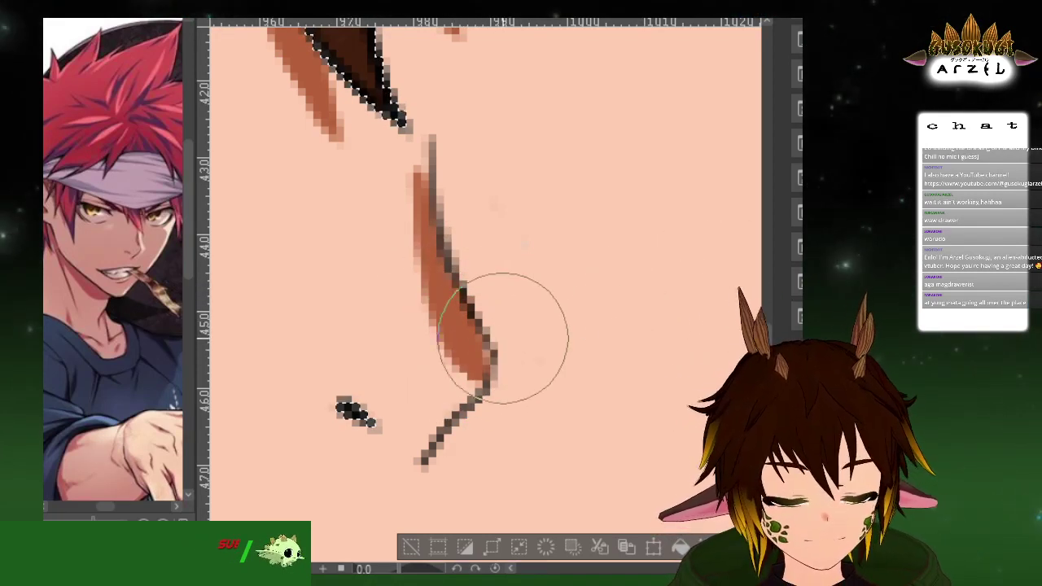
# Erase the upper end of the reddish-brown nose shadow so it tapers along the outline
pyautogui.scroll(-5, 537, 277)
pyautogui.press('p')
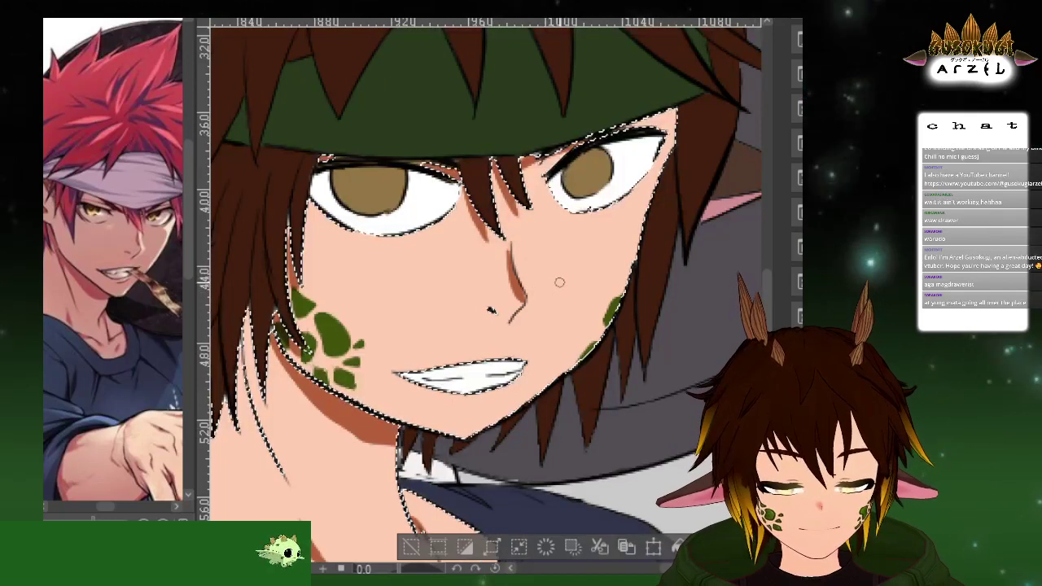
pyautogui.scroll(3, 502, 220)
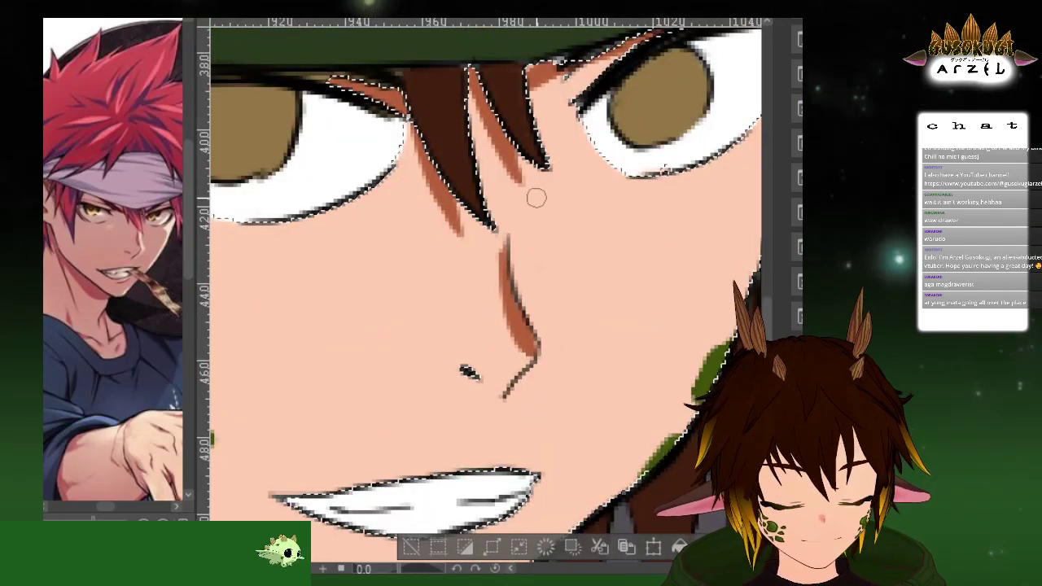
pyautogui.press('e')
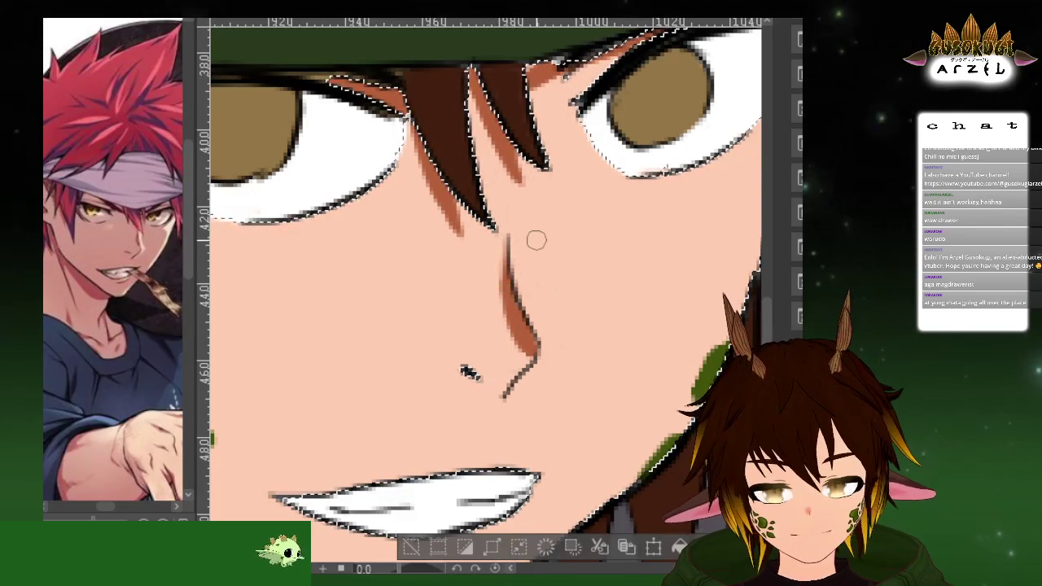
# Try drawing a shadow boundary down the far cheek and filling the rest of the face and the neck with reddish-brown shadow
pyautogui.scroll(-4, 643, 227)
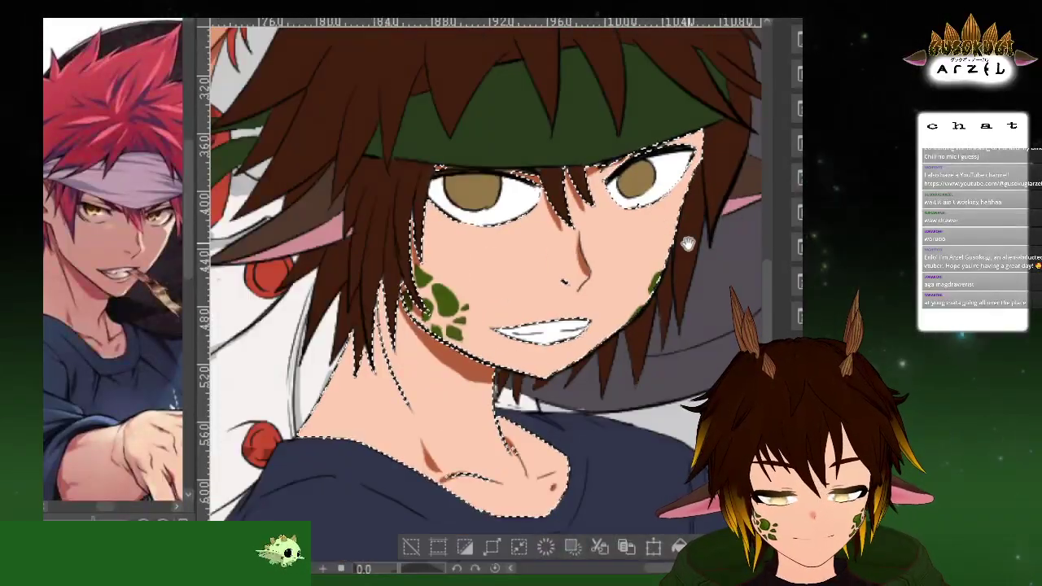
pyautogui.moveTo(687, 243); pyautogui.dragTo(683, 228)
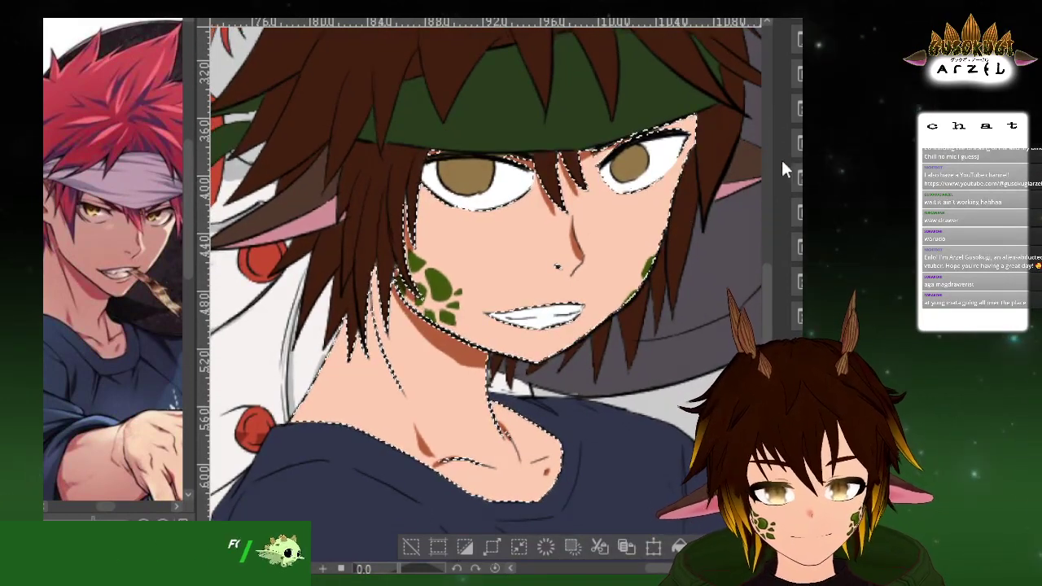
pyautogui.moveTo(687, 276); pyautogui.dragTo(688, 263)
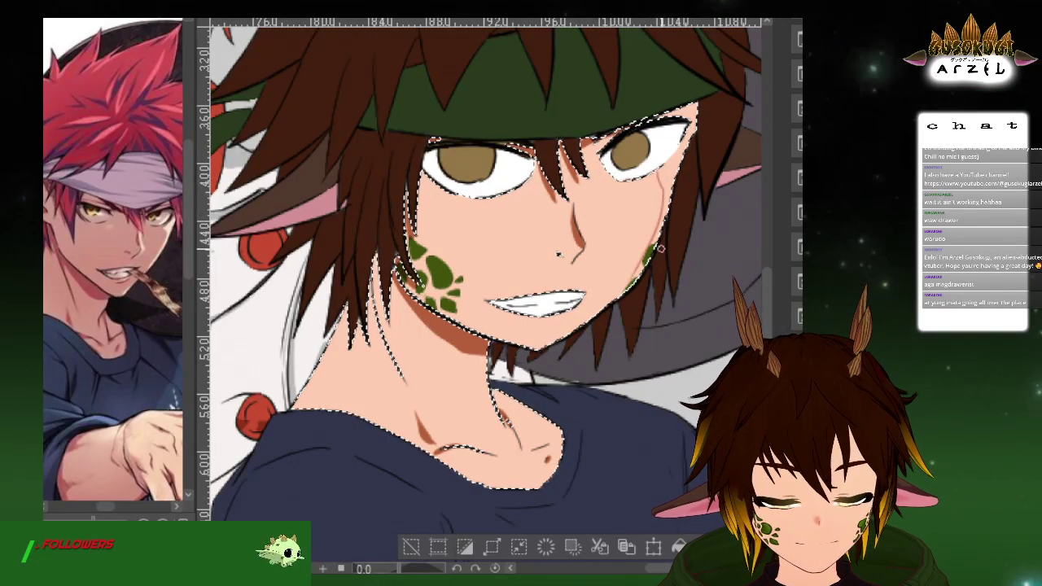
pyautogui.moveTo(628, 285); pyautogui.dragTo(688, 224)
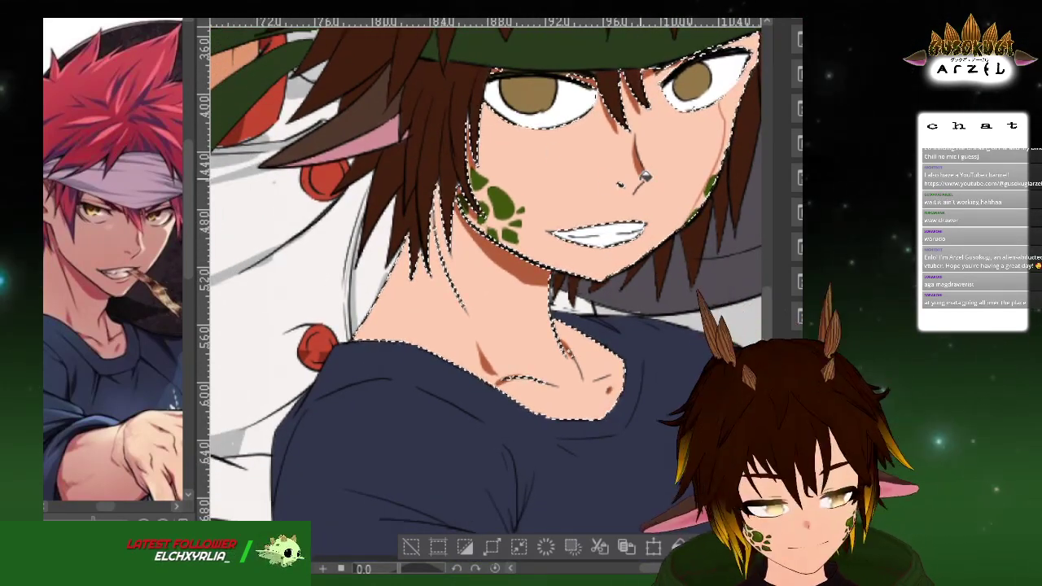
pyautogui.moveTo(641, 168); pyautogui.dragTo(657, 138)
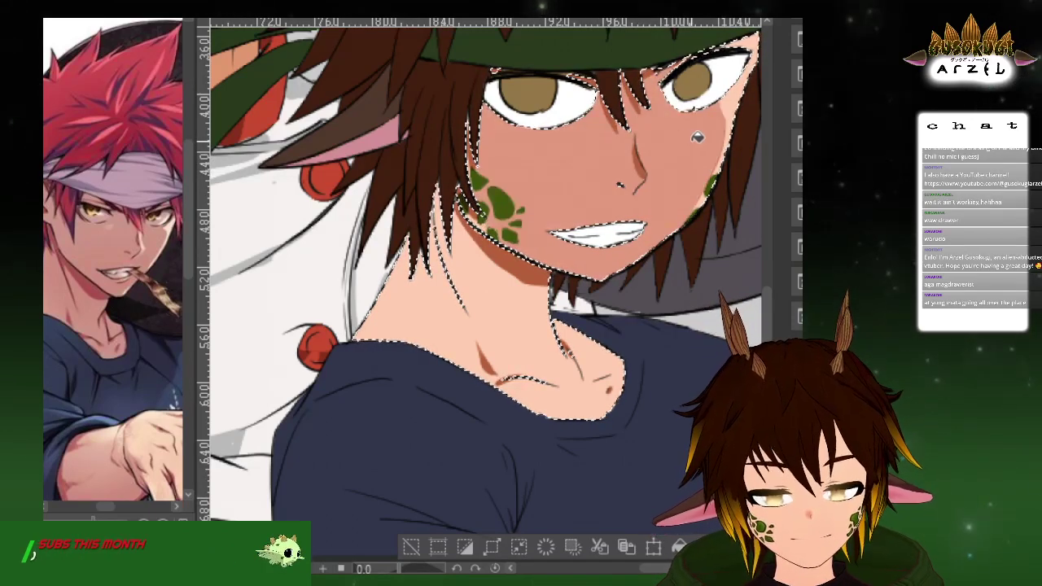
pyautogui.moveTo(702, 145); pyautogui.dragTo(696, 168)
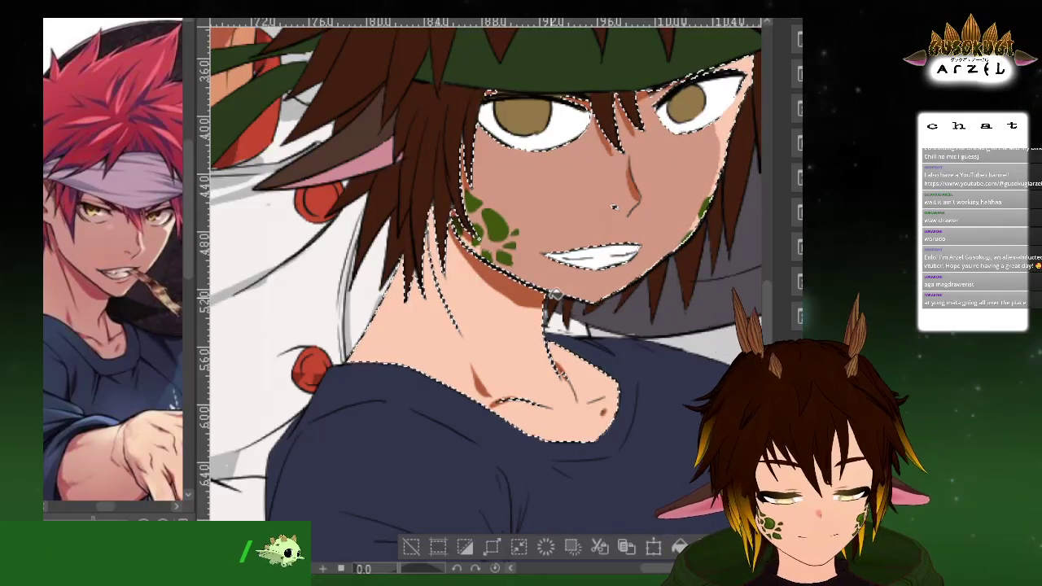
pyautogui.click(506, 338)
pyautogui.hotkey('ctrl', 'z')
pyautogui.scroll(-1, 587, 184)
pyautogui.moveTo(590, 184); pyautogui.dragTo(589, 227)
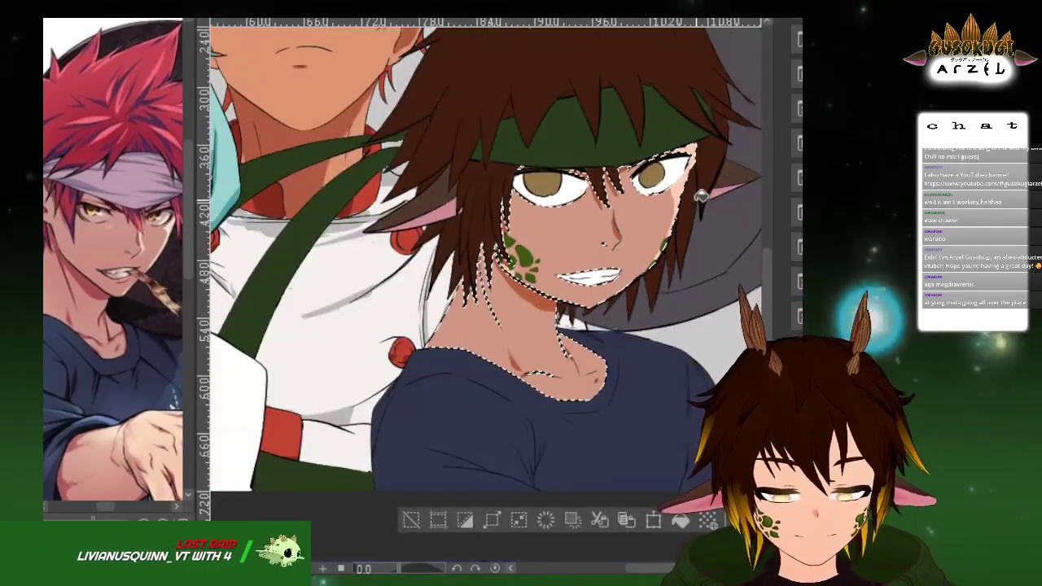
pyautogui.hotkey('ctrl', 'z')
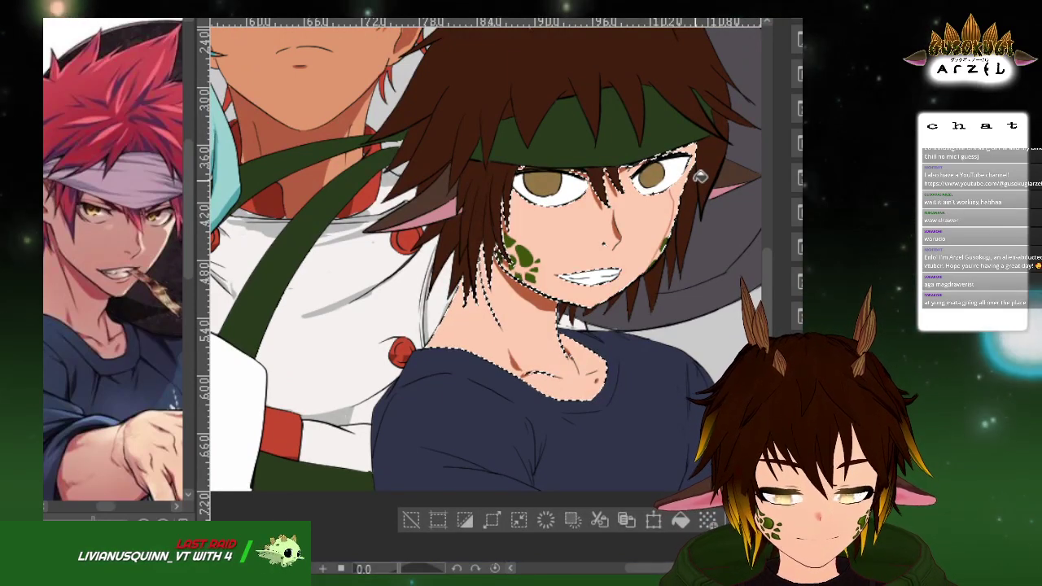
pyautogui.moveTo(701, 178); pyautogui.dragTo(680, 241)
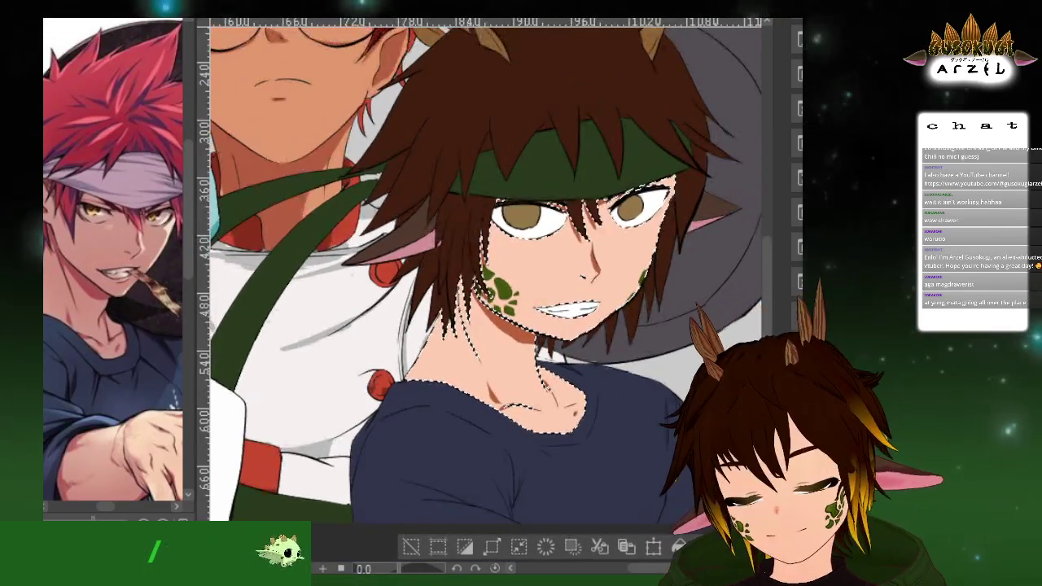
pyautogui.scroll(1, 654, 237)
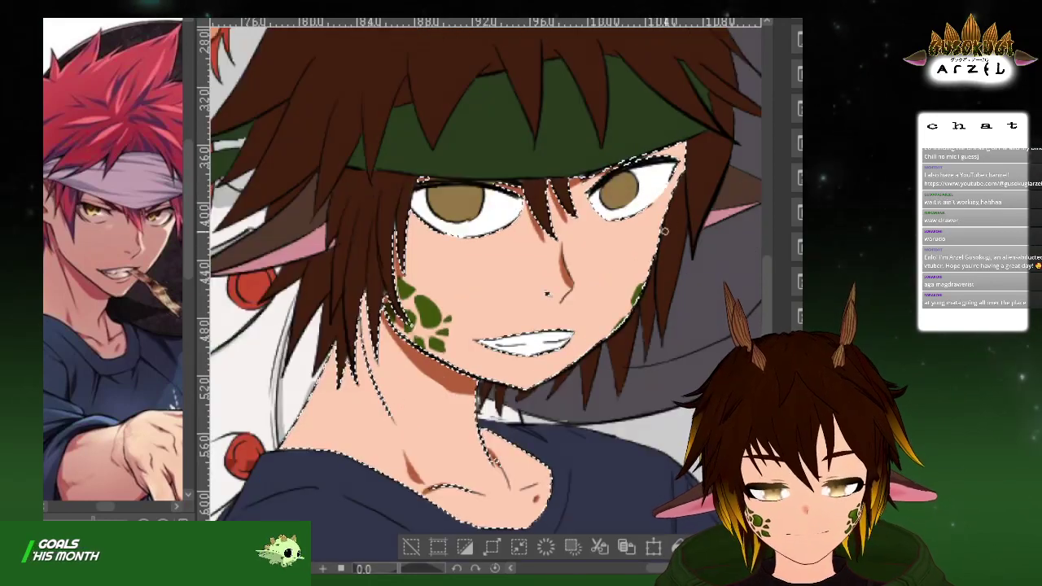
pyautogui.moveTo(634, 311); pyautogui.dragTo(680, 197)
pyautogui.moveTo(628, 285)
pyautogui.mouseDown()
pyautogui.moveTo(640, 242)
pyautogui.moveTo(630, 265)
pyautogui.mouseUp()
pyautogui.moveTo(595, 295); pyautogui.dragTo(657, 341)
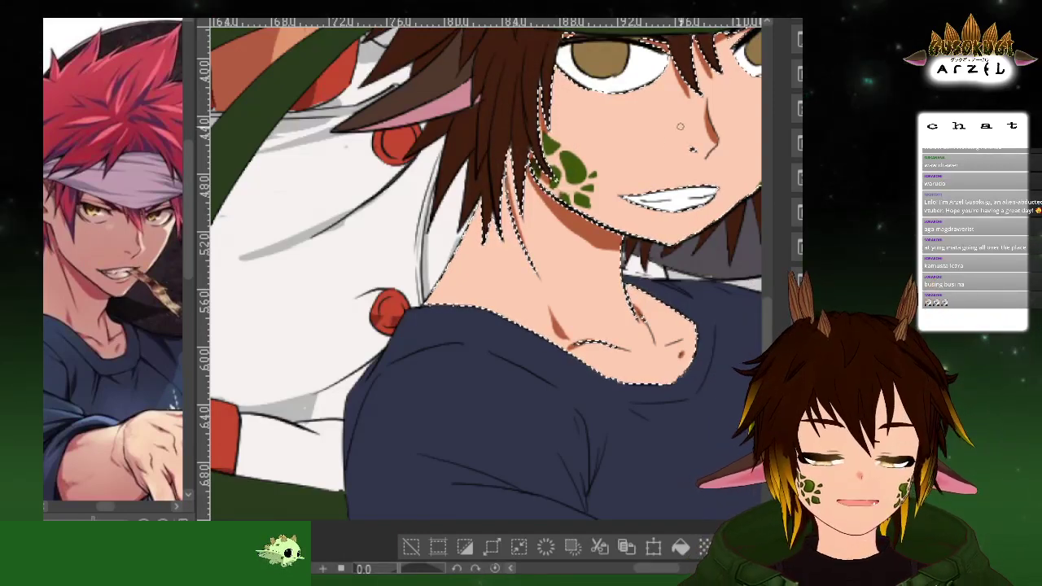
# Clear the skin selection, then fill the pale specks in the small brown shadow beside the neck line and extend it downward
pyautogui.moveTo(666, 251)
pyautogui.mouseDown()
pyautogui.moveTo(648, 251)
pyautogui.moveTo(604, 288)
pyautogui.moveTo(590, 163)
pyautogui.moveTo(607, 187)
pyautogui.moveTo(621, 267)
pyautogui.mouseUp()
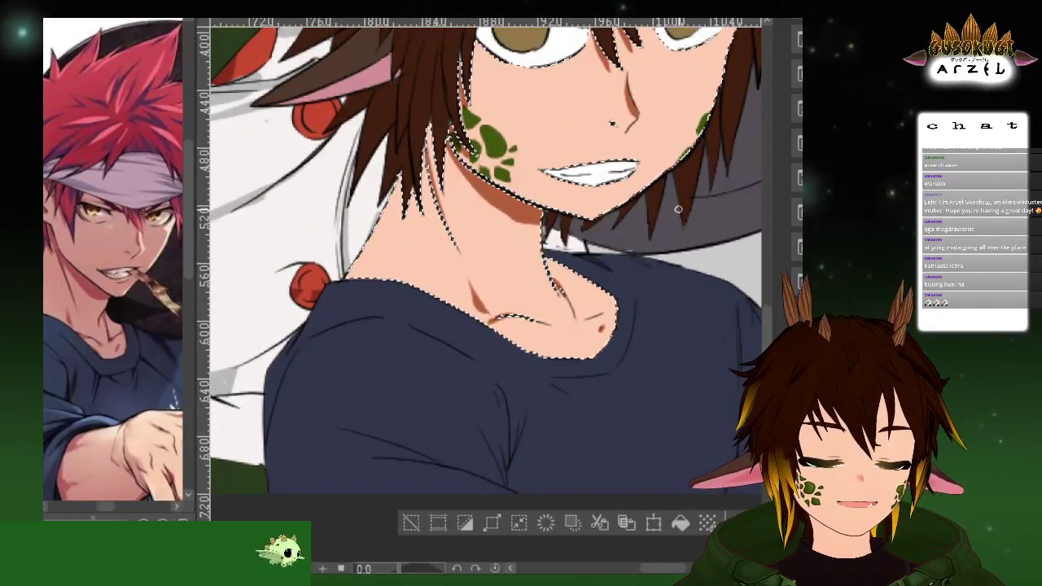
pyautogui.scroll(1, 583, 254)
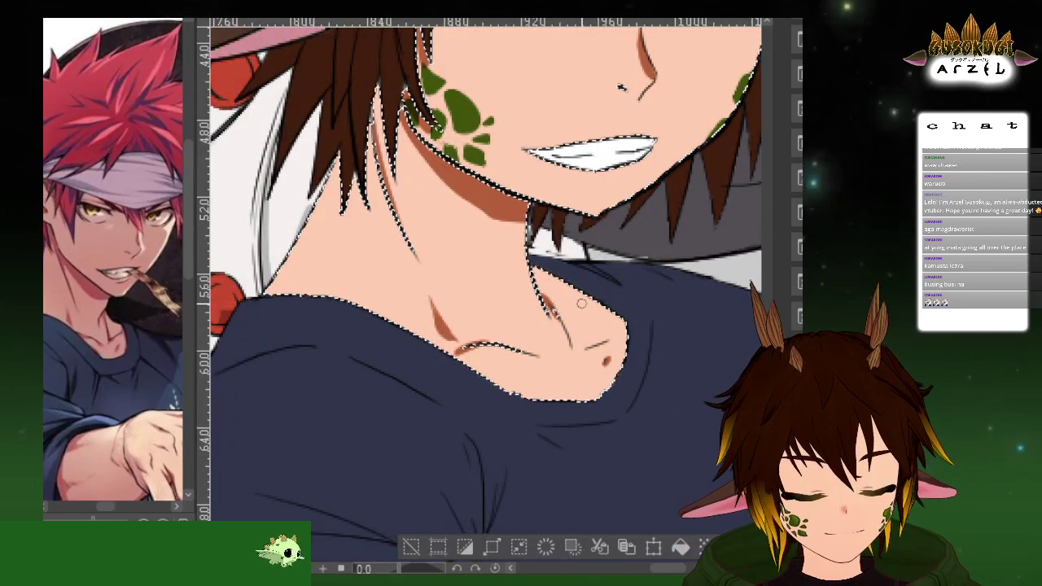
pyautogui.scroll(6, 582, 297)
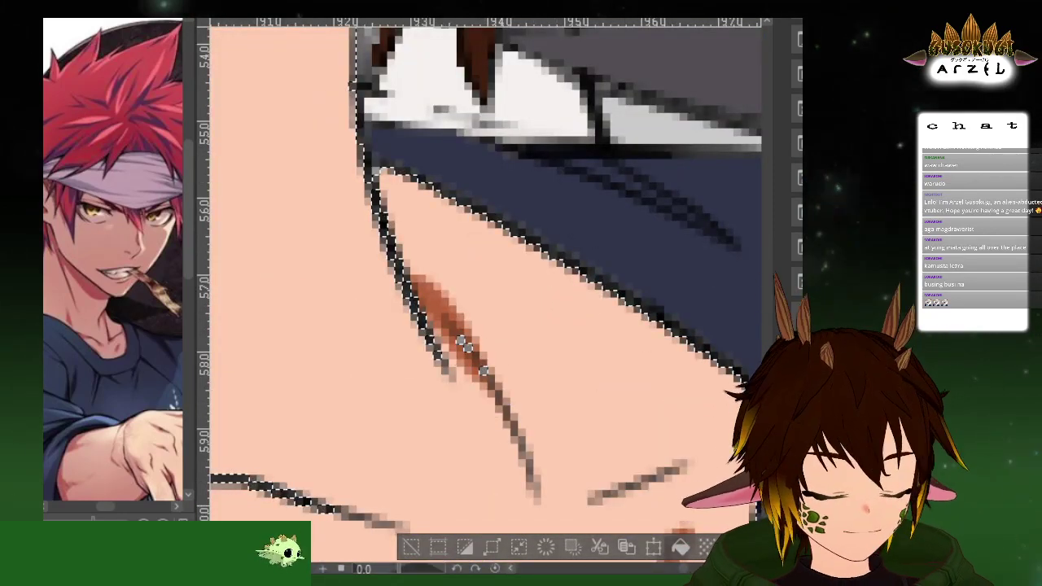
pyautogui.hotkey('ctrl', 'd')
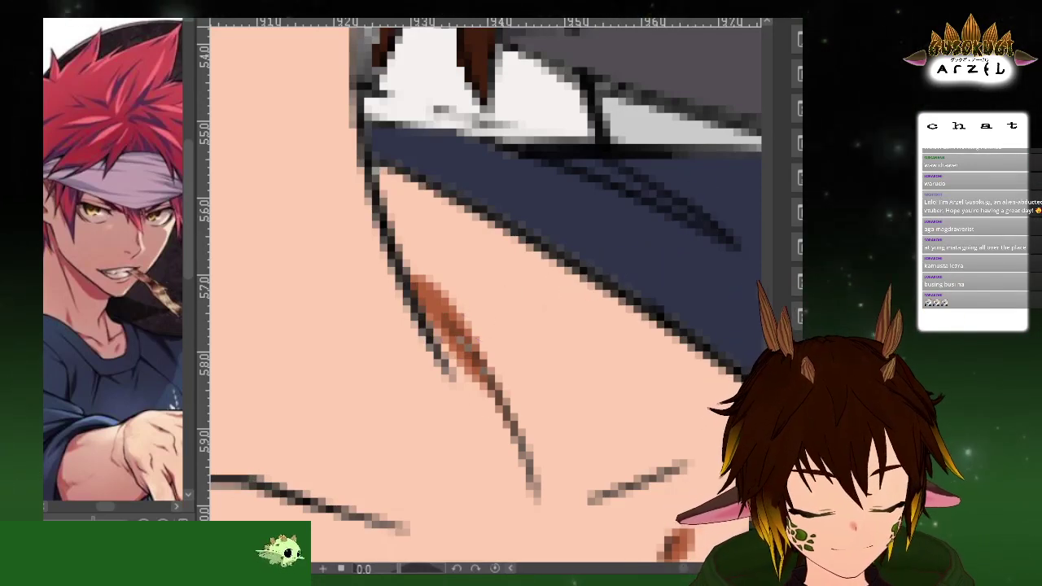
pyautogui.click(802, 213)
pyautogui.click(801, 213)
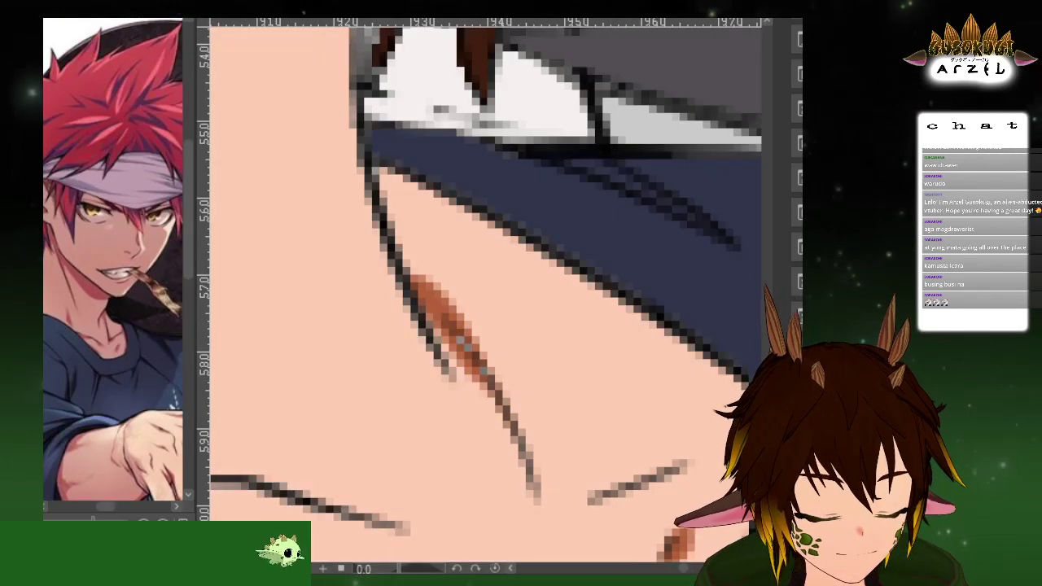
pyautogui.click(801, 213)
pyautogui.click(801, 213)
pyautogui.click(801, 214)
pyautogui.click(801, 214)
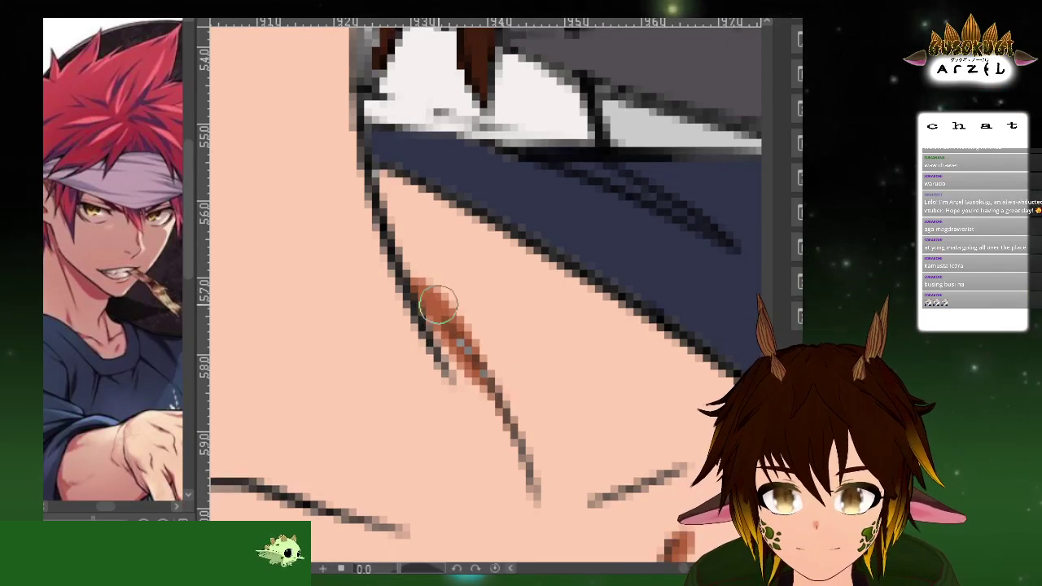
pyautogui.moveTo(437, 298); pyautogui.dragTo(474, 375)
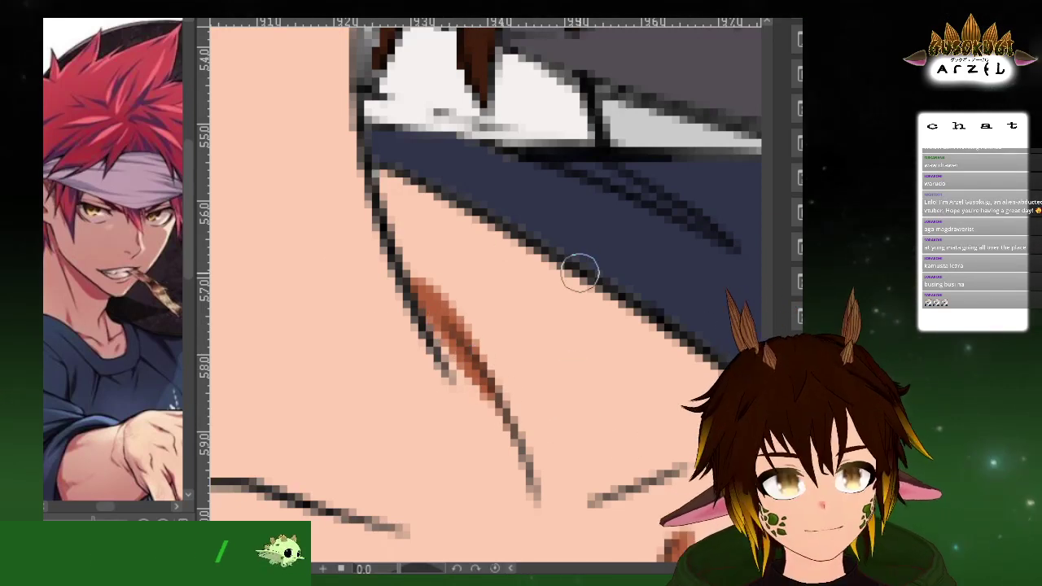
pyautogui.scroll(-6, 579, 272)
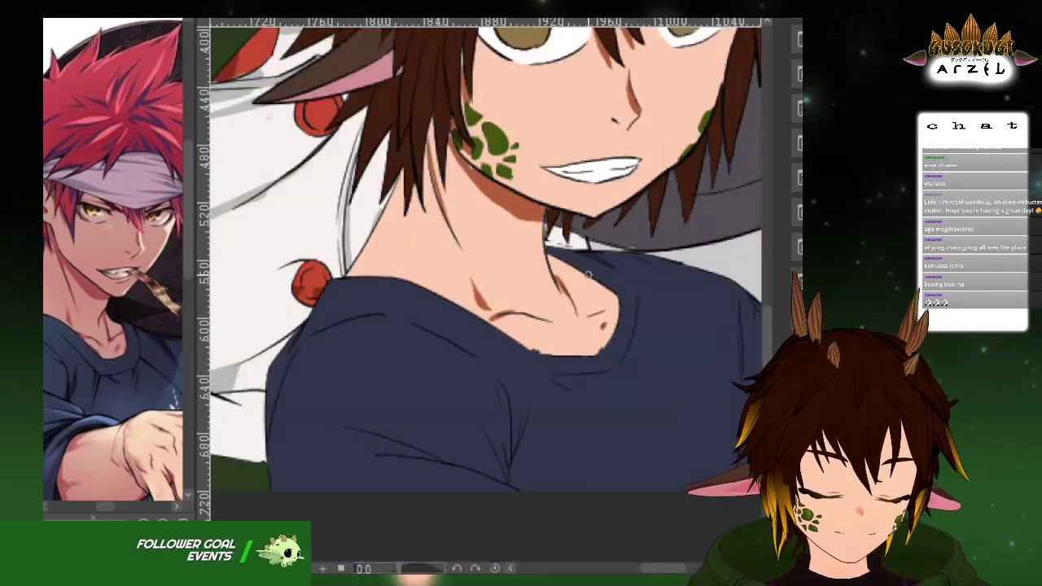
pyautogui.scroll(-2, 603, 310)
pyautogui.moveTo(585, 172); pyautogui.dragTo(561, 260)
pyautogui.moveTo(81, 420); pyautogui.dragTo(104, 426)
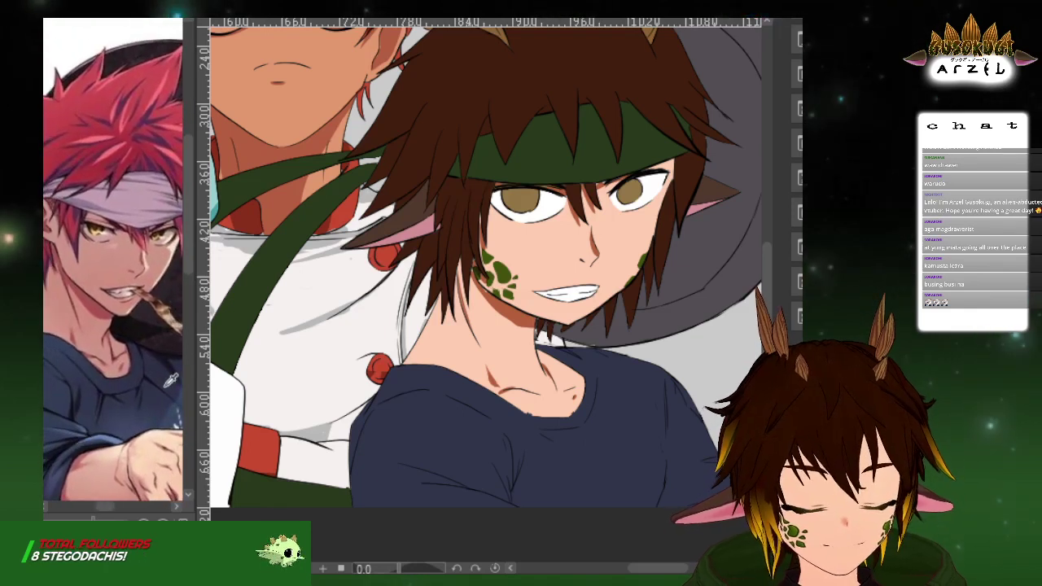
pyautogui.moveTo(573, 273); pyautogui.dragTo(532, 298)
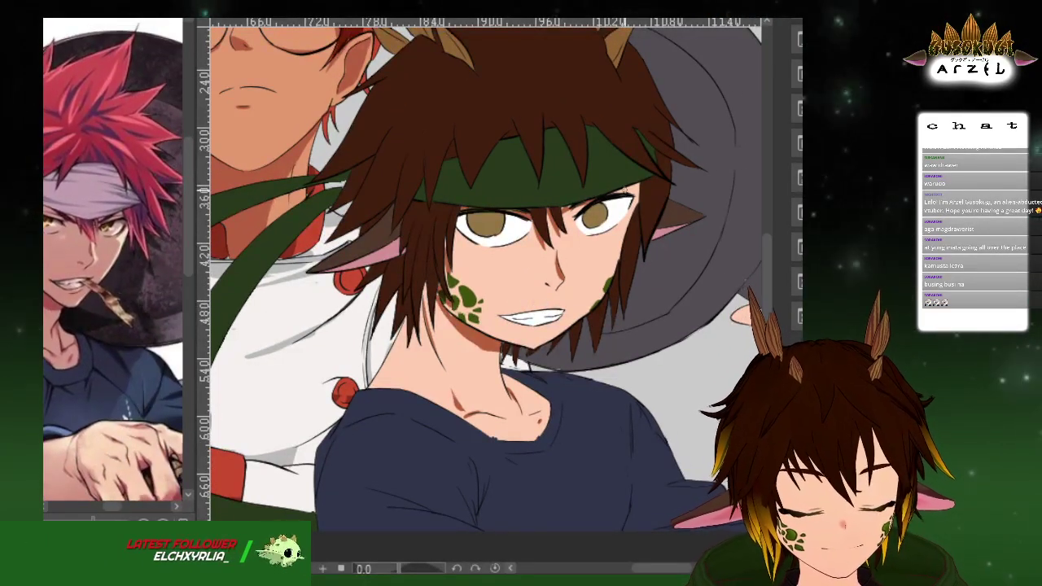
# Fill the skin-coloured gap beside the far eye and the pale gap by the far ear with the brown hair colour
pyautogui.scroll(2, 697, 113)
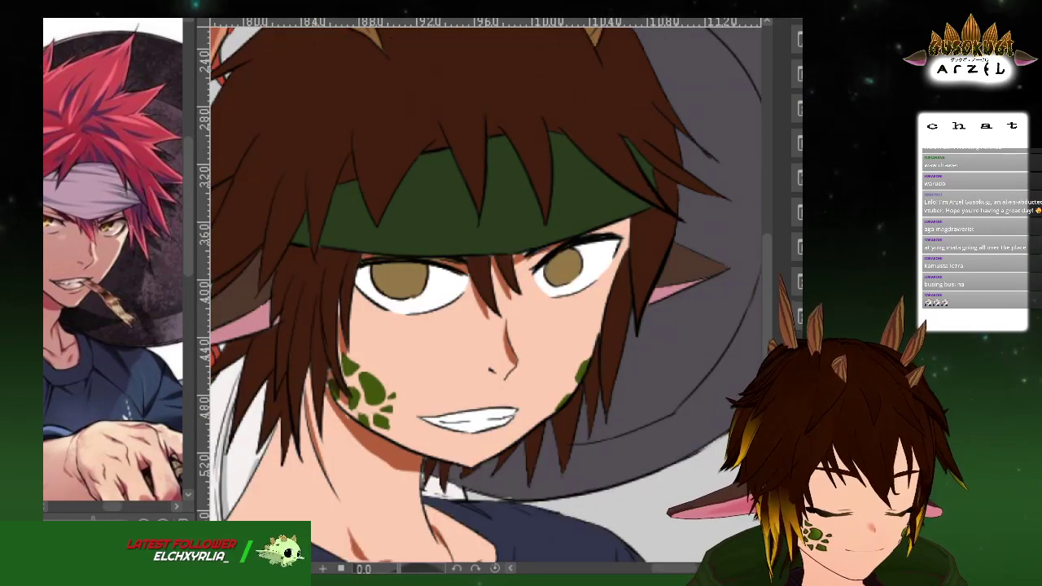
pyautogui.scroll(1, 657, 214)
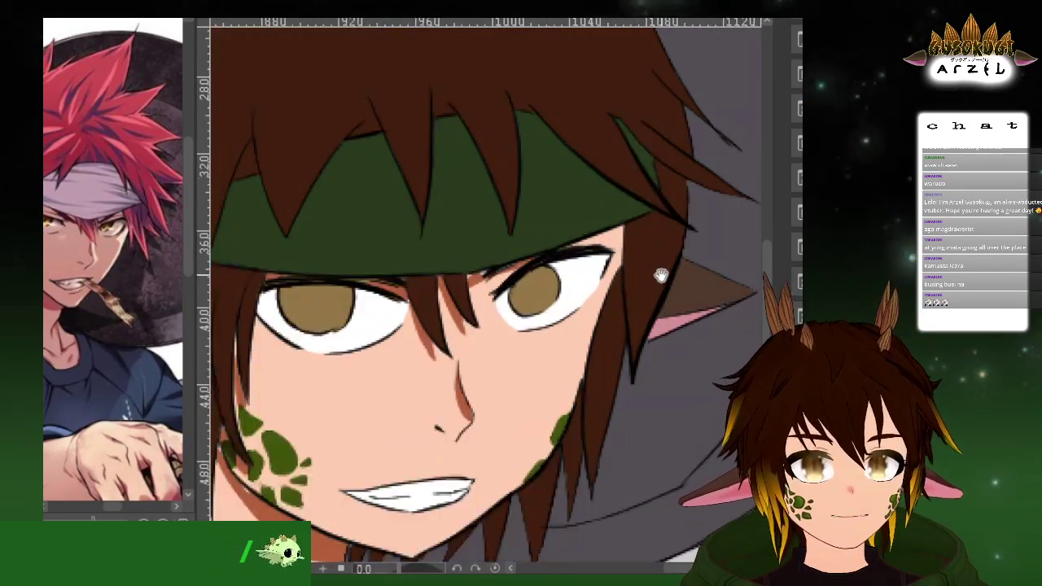
pyautogui.moveTo(658, 276); pyautogui.dragTo(567, 295)
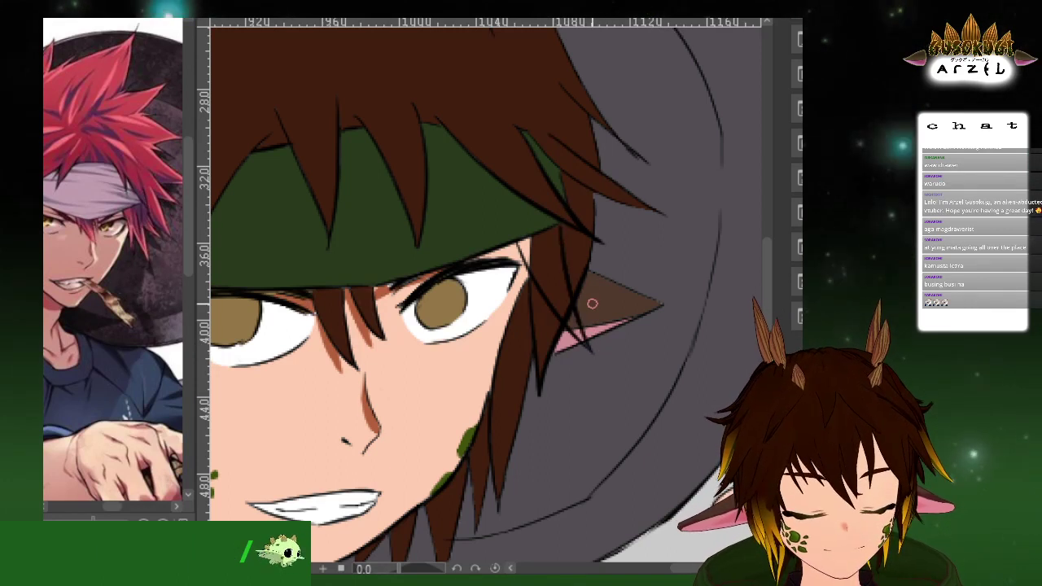
pyautogui.scroll(2, 583, 275)
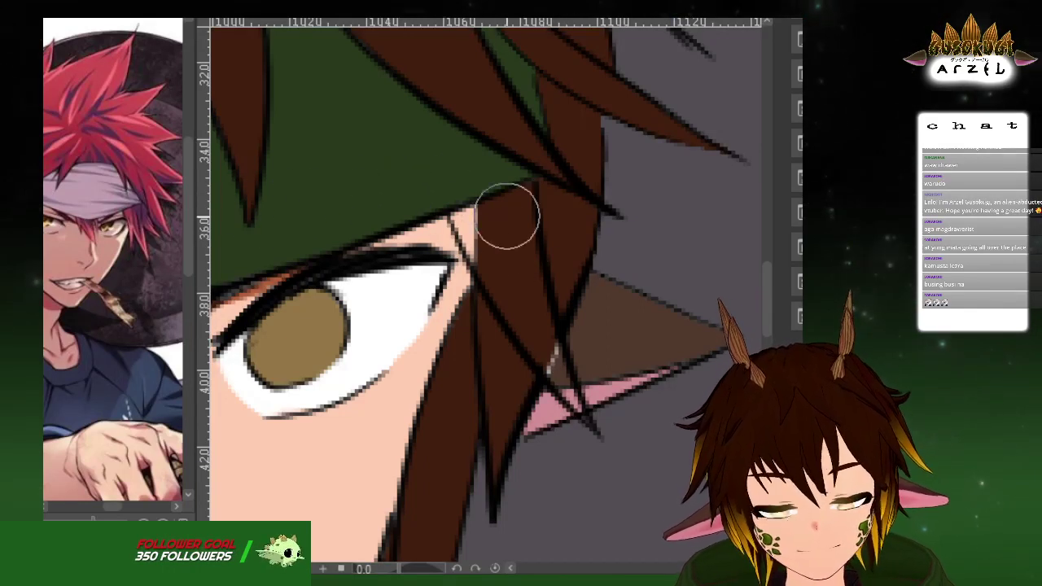
pyautogui.press('p')
pyautogui.moveTo(469, 218); pyautogui.dragTo(465, 236)
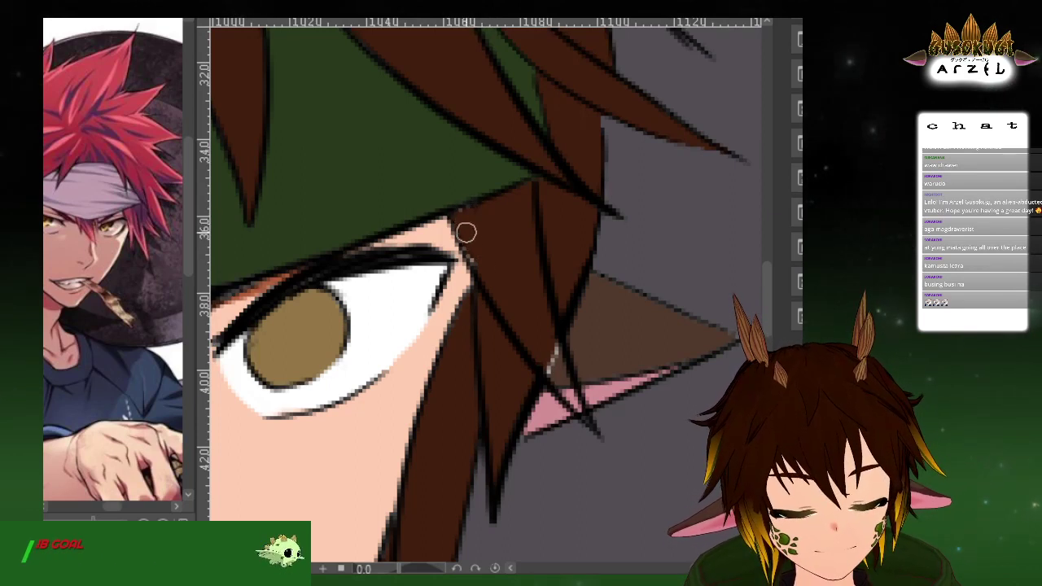
pyautogui.moveTo(555, 348); pyautogui.dragTo(565, 383)
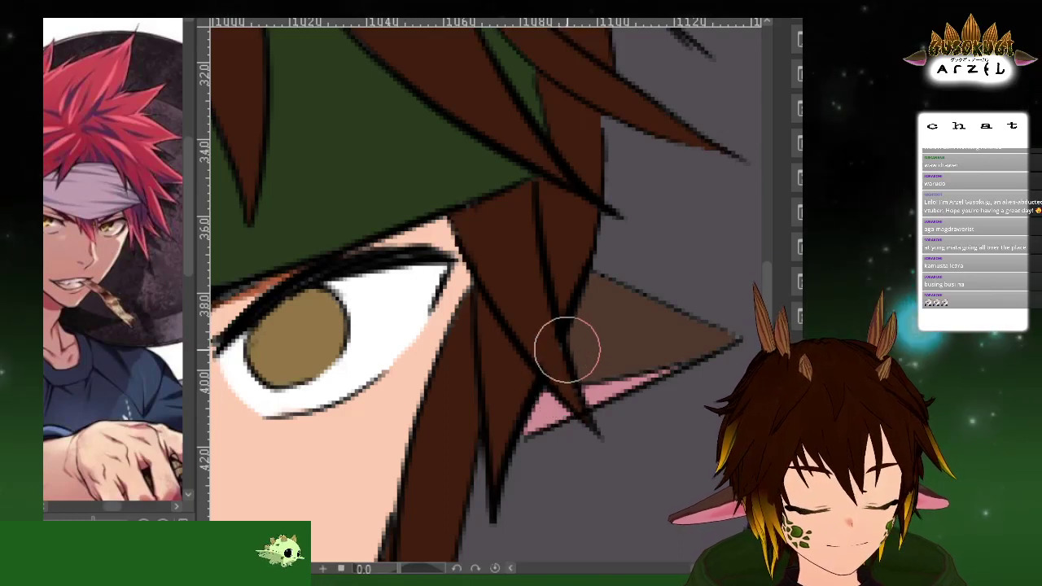
pyautogui.scroll(-5, 561, 350)
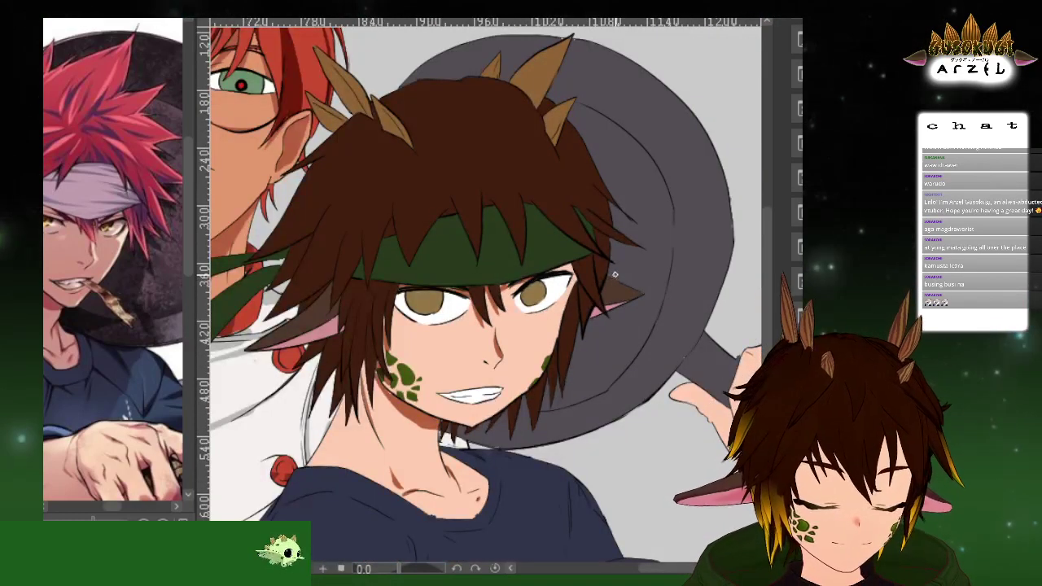
# Select the brown hair area and shade the far-side locks beside the far eye and cheek with near-black brown
pyautogui.moveTo(658, 274); pyautogui.dragTo(672, 249)
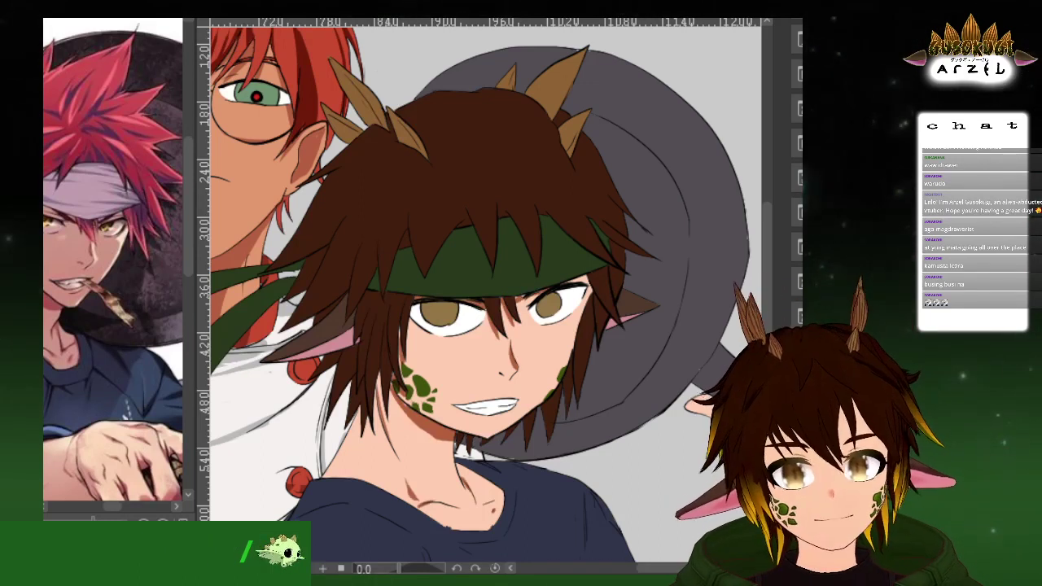
pyautogui.click(502, 141)
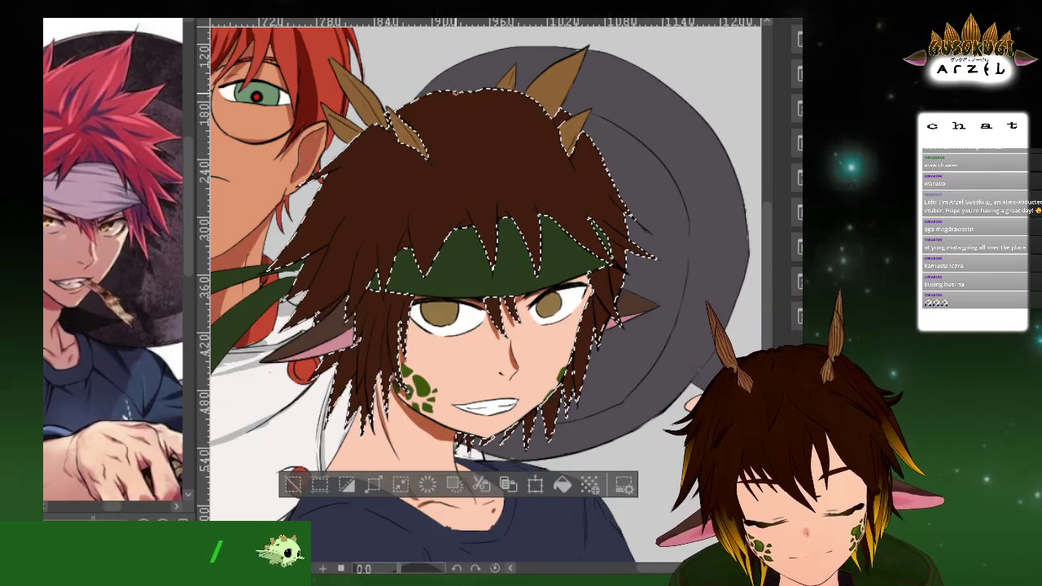
pyautogui.scroll(2, 532, 207)
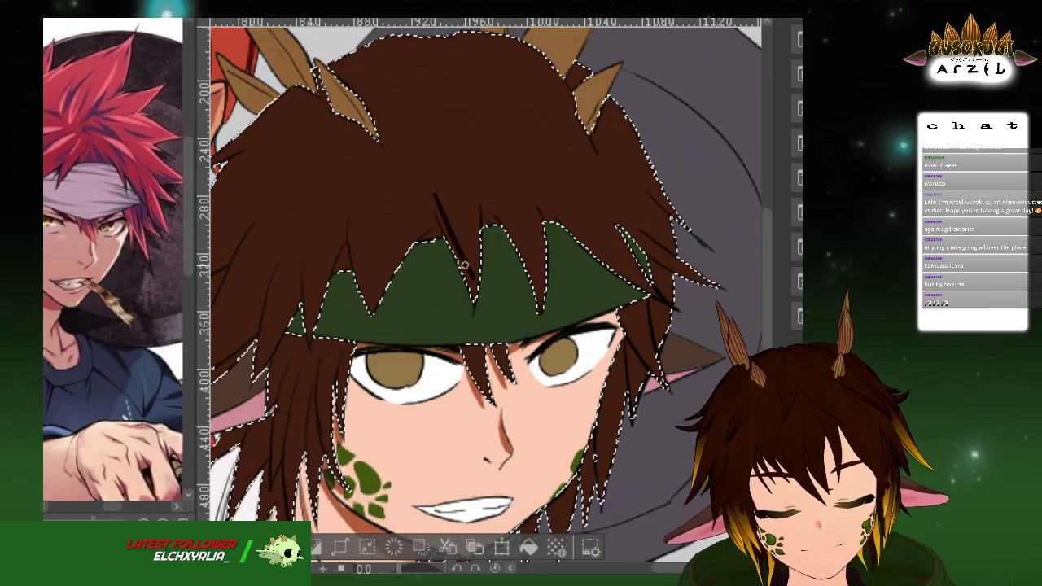
pyautogui.moveTo(521, 293); pyautogui.dragTo(482, 234)
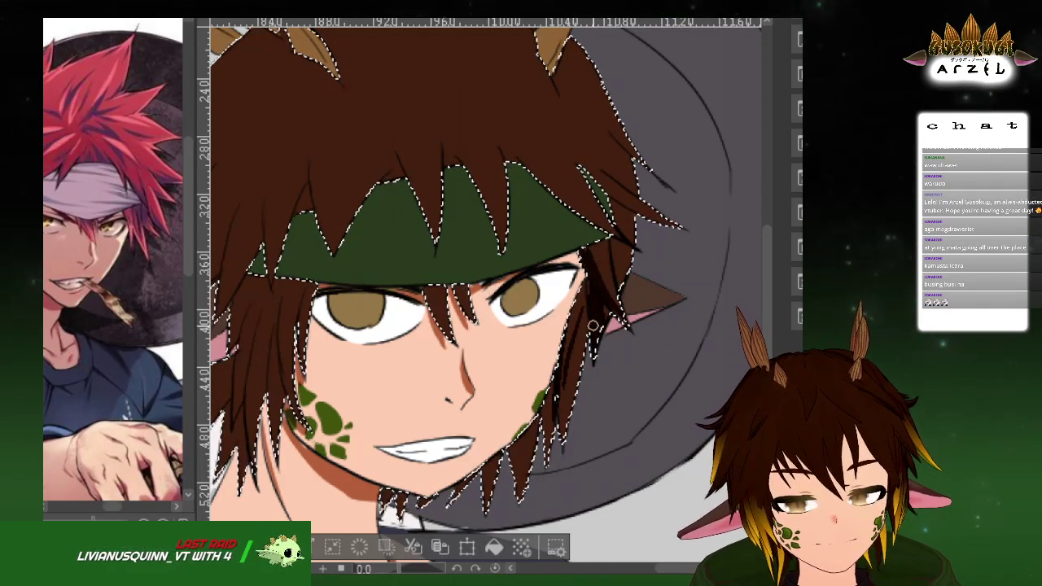
pyautogui.scroll(5, 618, 328)
pyautogui.scroll(-3, 608, 344)
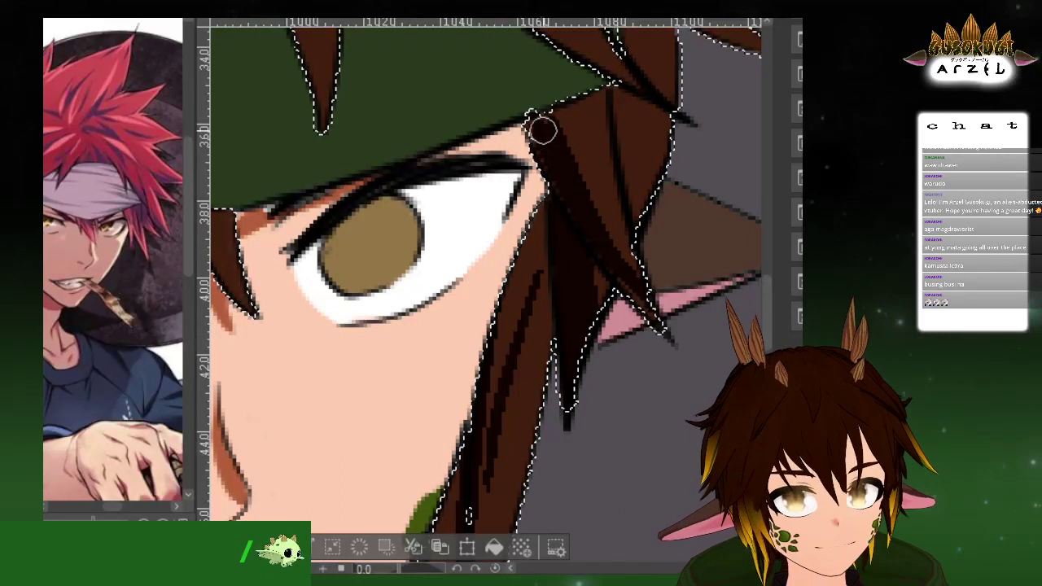
pyautogui.moveTo(573, 135)
pyautogui.mouseDown()
pyautogui.moveTo(604, 279)
pyautogui.moveTo(562, 227)
pyautogui.mouseUp()
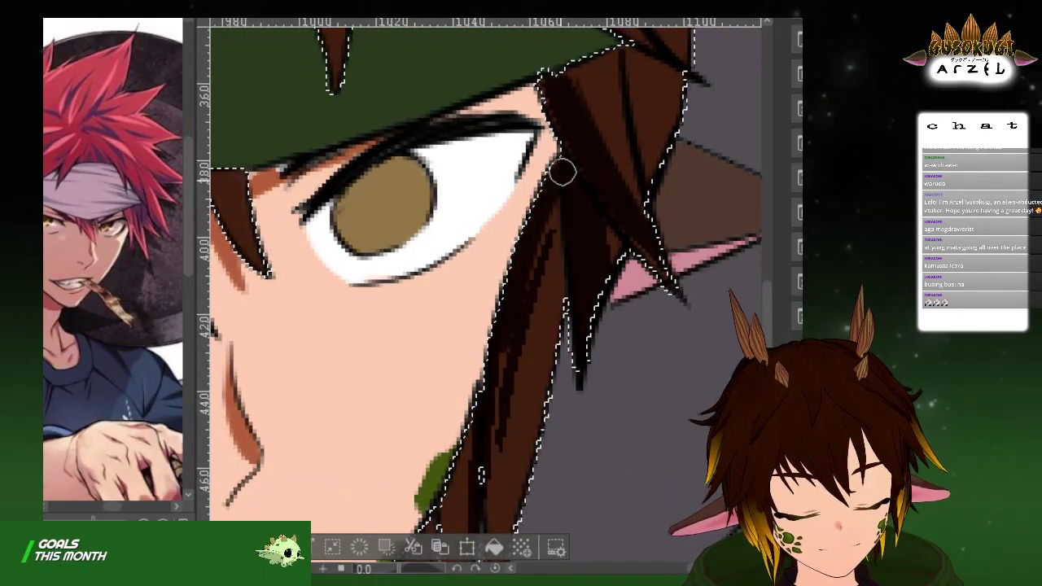
pyautogui.scroll(-4, 537, 351)
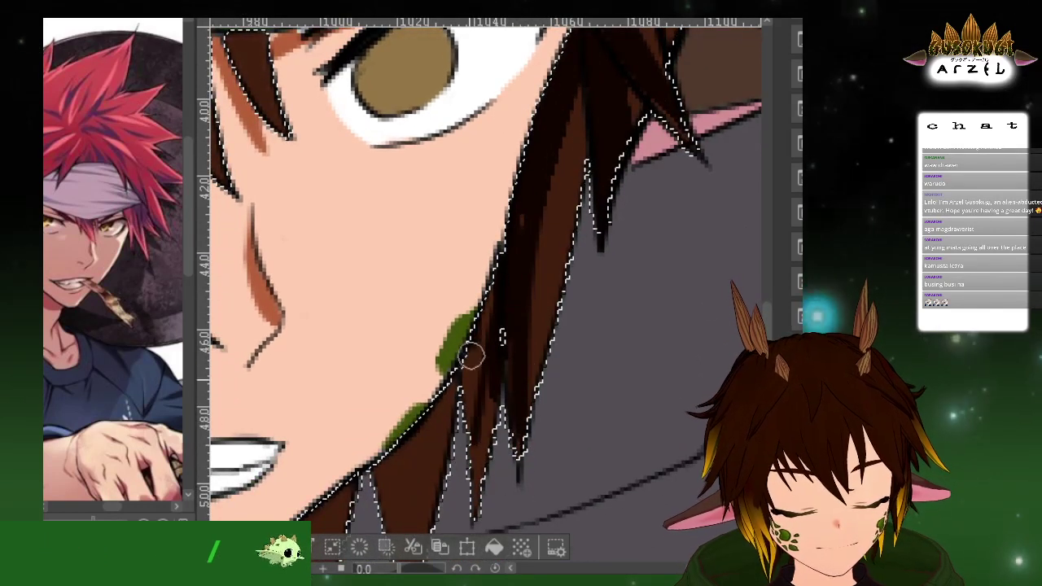
# Fill the pointed hair tips behind the far jaw and under the chin with near-black brown shadow
pyautogui.moveTo(513, 346); pyautogui.dragTo(566, 158)
pyautogui.moveTo(442, 282)
pyautogui.mouseDown()
pyautogui.moveTo(431, 349)
pyautogui.moveTo(471, 222)
pyautogui.mouseUp()
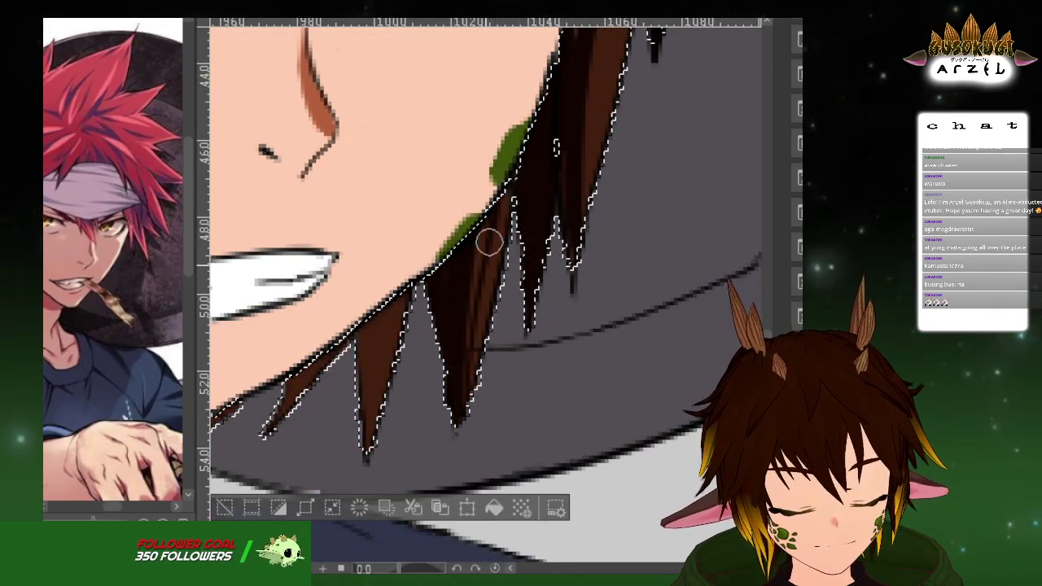
pyautogui.moveTo(487, 347)
pyautogui.mouseDown()
pyautogui.moveTo(475, 240)
pyautogui.moveTo(461, 346)
pyautogui.moveTo(497, 204)
pyautogui.mouseUp()
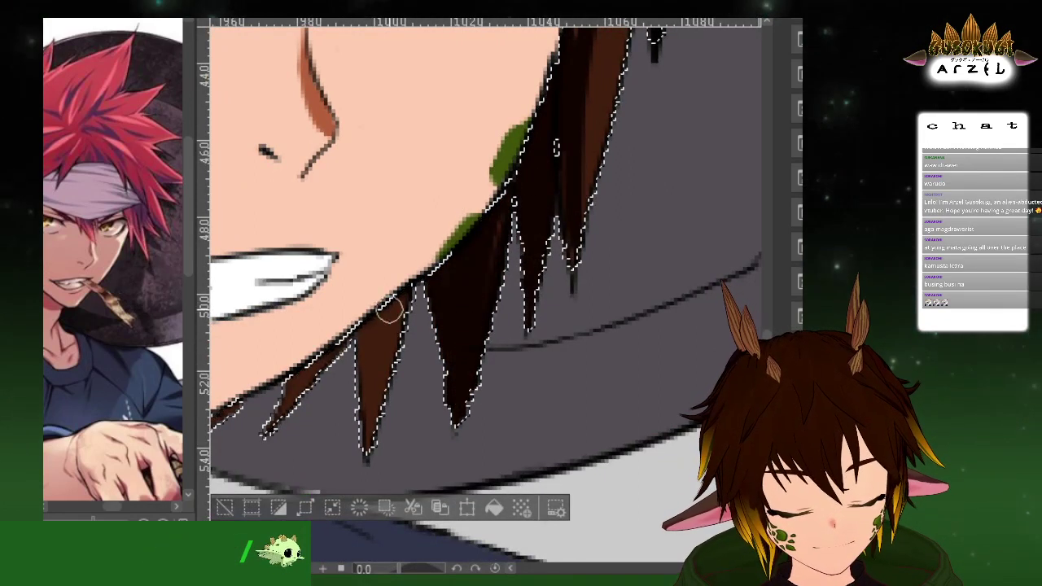
pyautogui.moveTo(389, 323); pyautogui.dragTo(378, 330)
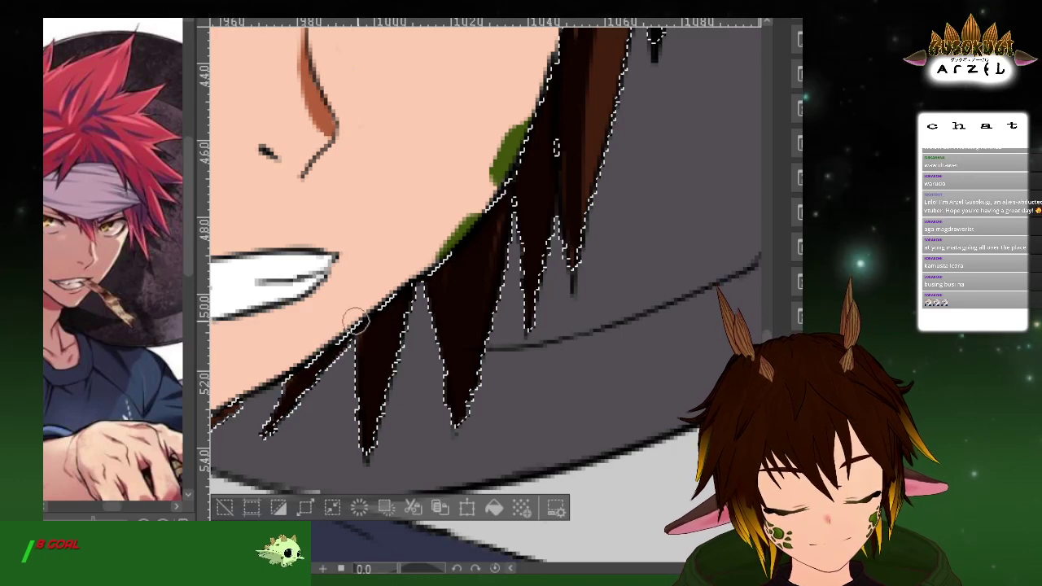
pyautogui.scroll(2, 603, 143)
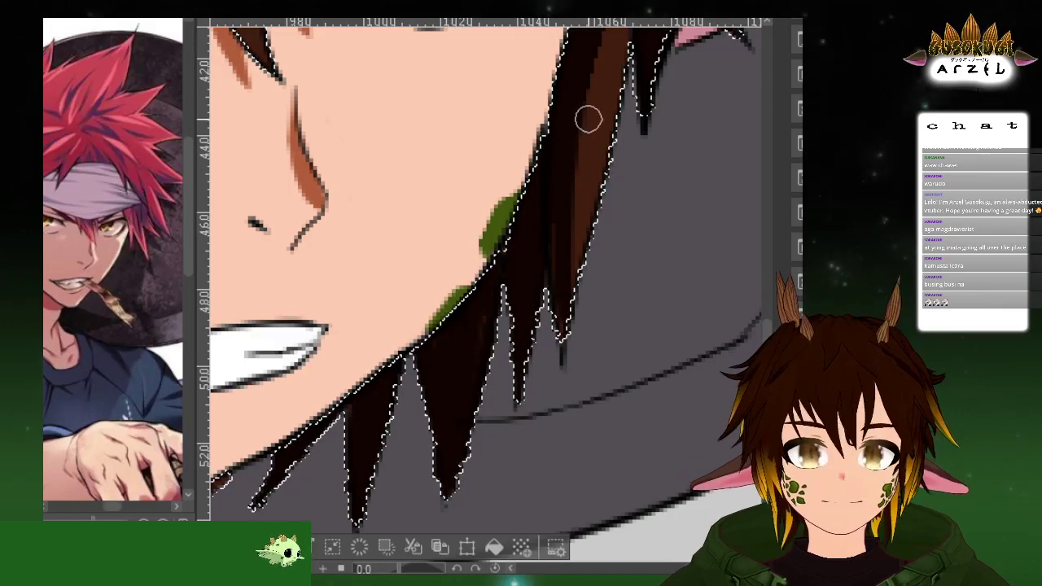
pyautogui.moveTo(573, 192); pyautogui.dragTo(640, 193)
pyautogui.moveTo(531, 314)
pyautogui.mouseDown()
pyautogui.moveTo(581, 248)
pyautogui.moveTo(686, 151)
pyautogui.mouseUp()
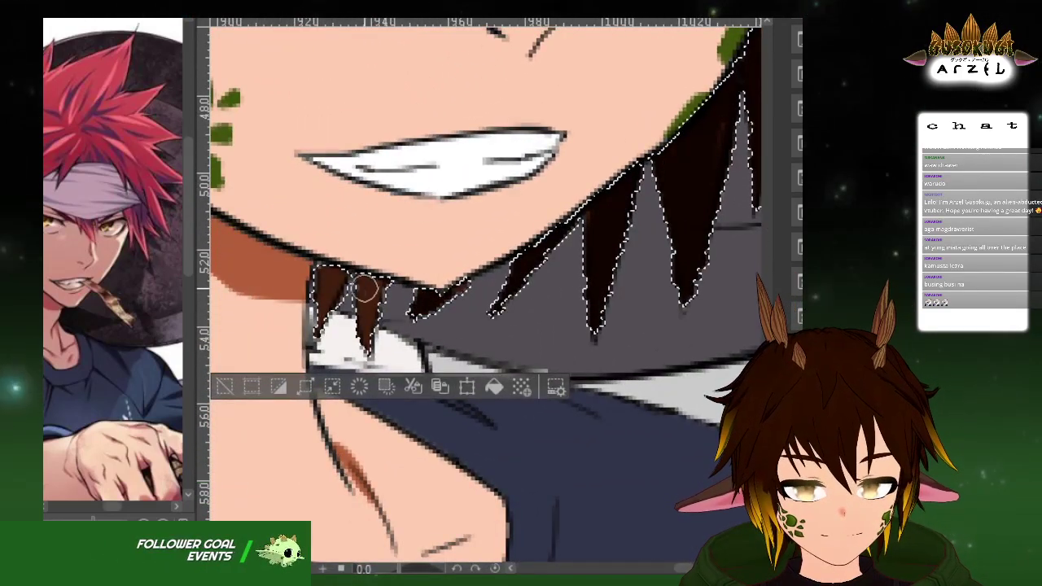
pyautogui.moveTo(365, 289); pyautogui.dragTo(364, 313)
pyautogui.moveTo(332, 274)
pyautogui.mouseDown()
pyautogui.moveTo(319, 322)
pyautogui.moveTo(339, 286)
pyautogui.mouseUp()
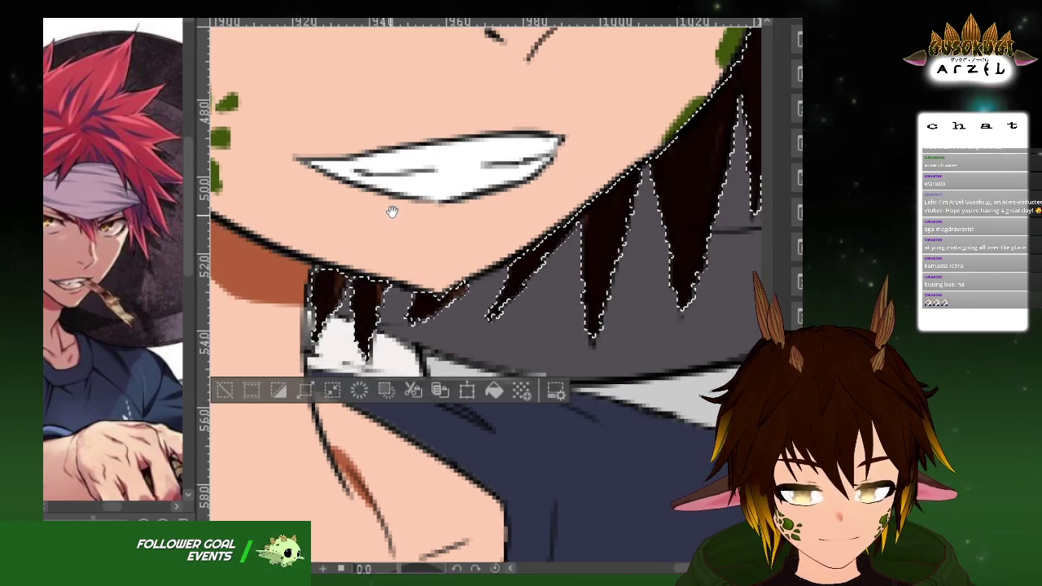
# Shade the long pointed lock beside the near cheek with near-black brown down to its tip
pyautogui.moveTo(391, 212); pyautogui.dragTo(554, 282)
pyautogui.moveTo(461, 69); pyautogui.dragTo(526, 232)
pyautogui.moveTo(448, 140)
pyautogui.mouseDown()
pyautogui.moveTo(459, 268)
pyautogui.moveTo(461, 178)
pyautogui.moveTo(467, 340)
pyautogui.mouseUp()
pyautogui.moveTo(480, 138); pyautogui.dragTo(465, 431)
pyautogui.moveTo(509, 267); pyautogui.dragTo(517, 226)
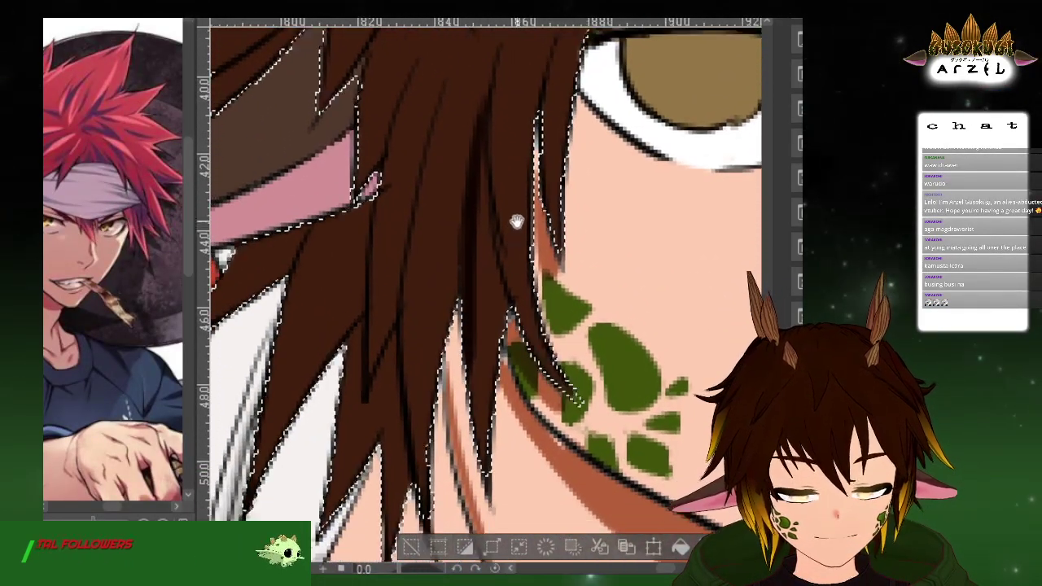
pyautogui.moveTo(480, 168); pyautogui.dragTo(469, 244)
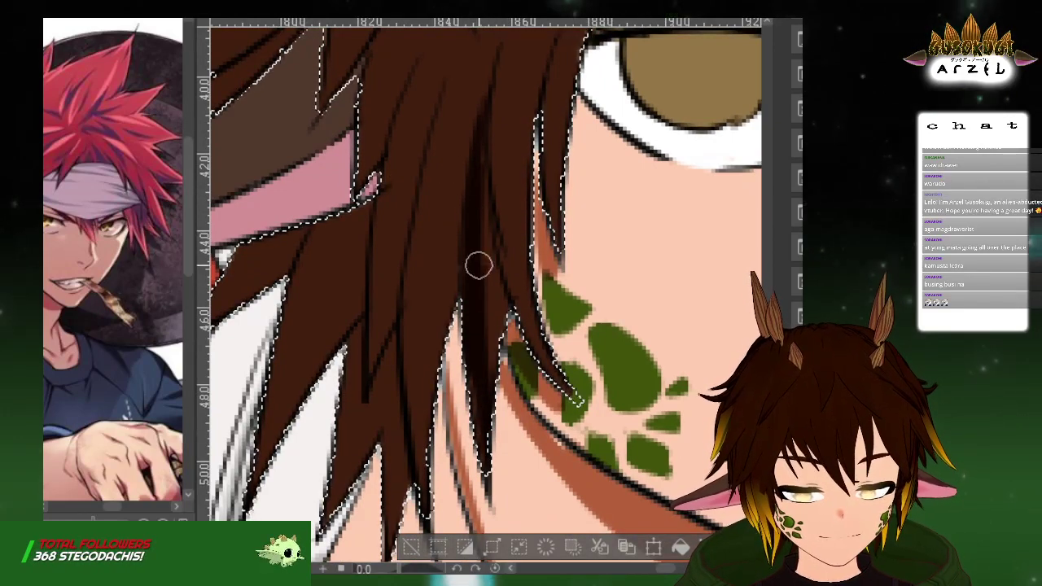
# Extend the dark streaks toward the headband and shade the curved thin locks beside the near eye and cheek
pyautogui.scroll(-2, 513, 308)
pyautogui.moveTo(530, 176)
pyautogui.mouseDown()
pyautogui.moveTo(534, 160)
pyautogui.moveTo(508, 231)
pyautogui.mouseUp()
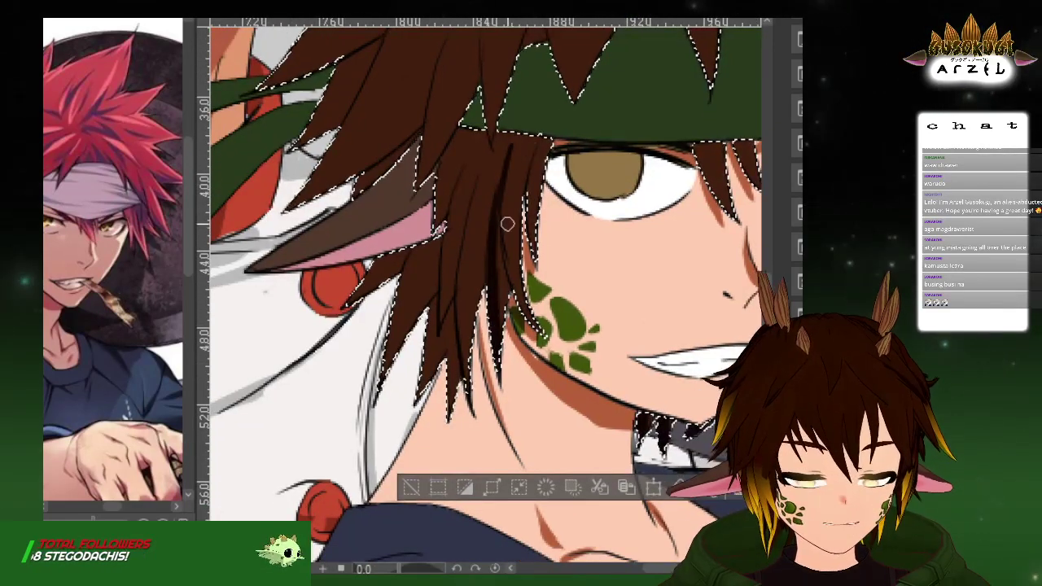
pyautogui.moveTo(514, 154); pyautogui.dragTo(507, 194)
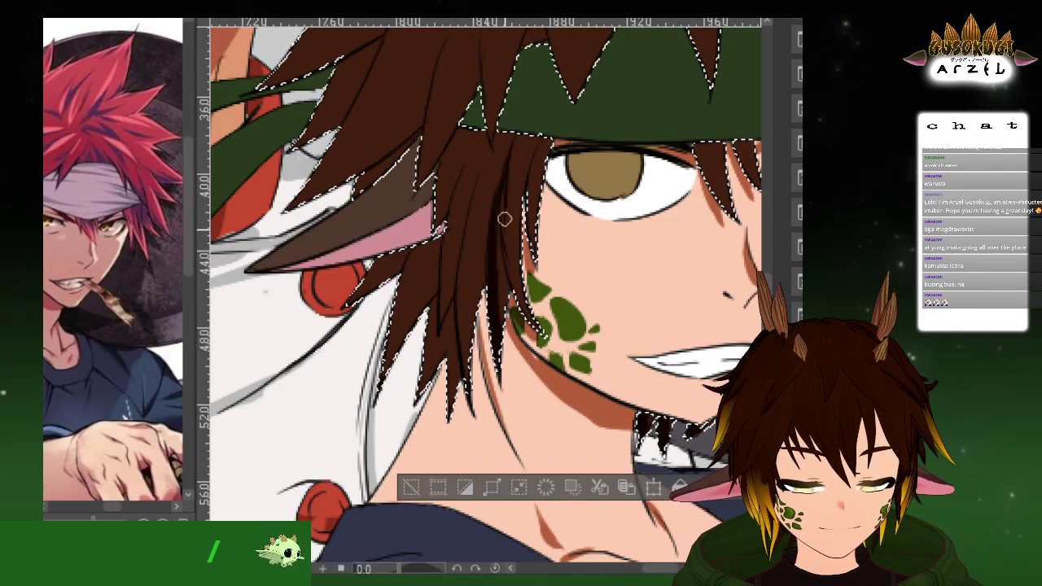
pyautogui.scroll(4, 478, 137)
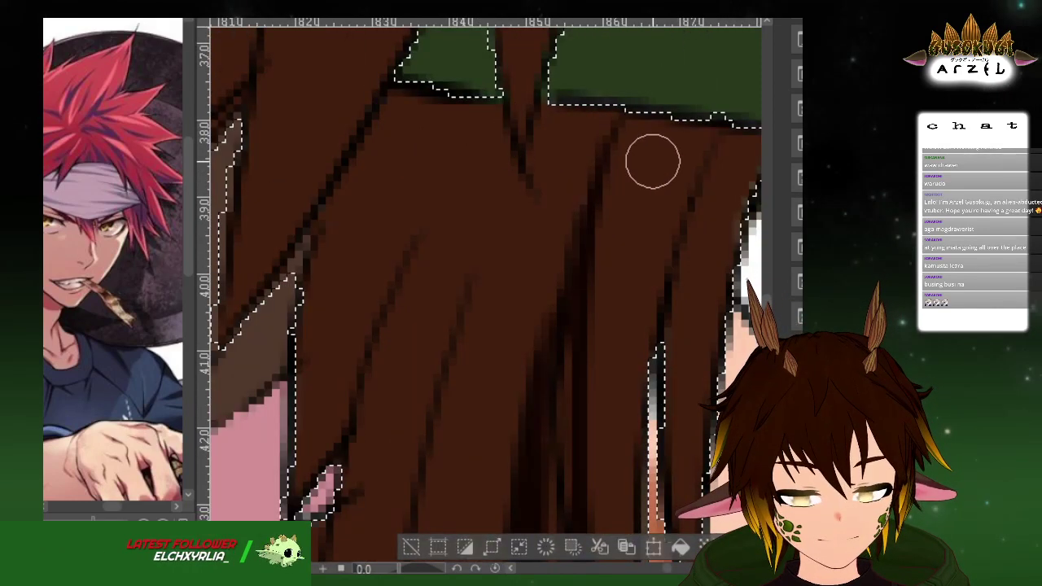
pyautogui.scroll(-2, 653, 160)
pyautogui.moveTo(663, 231); pyautogui.dragTo(600, 108)
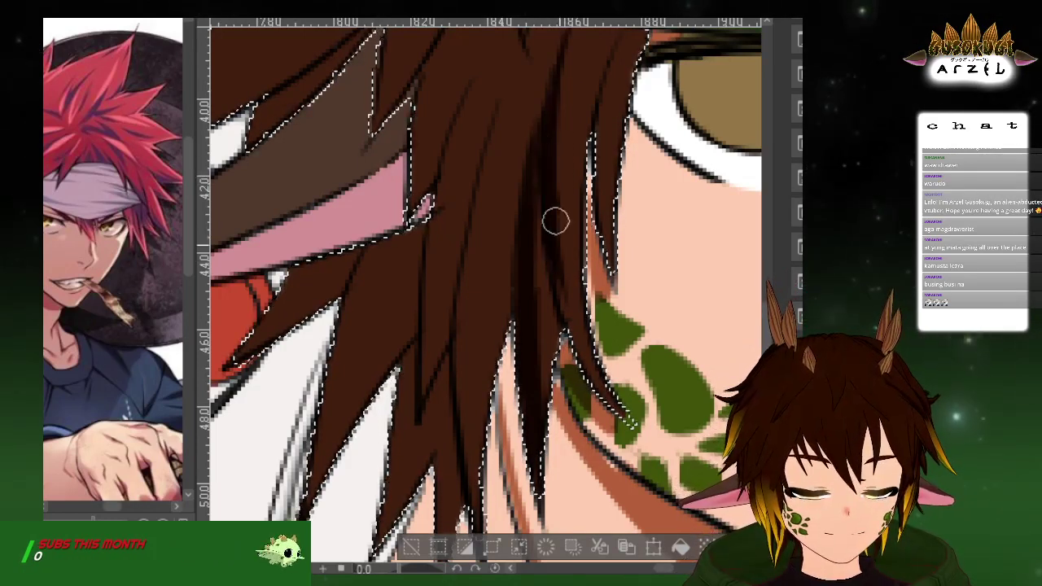
pyautogui.scroll(3, 570, 335)
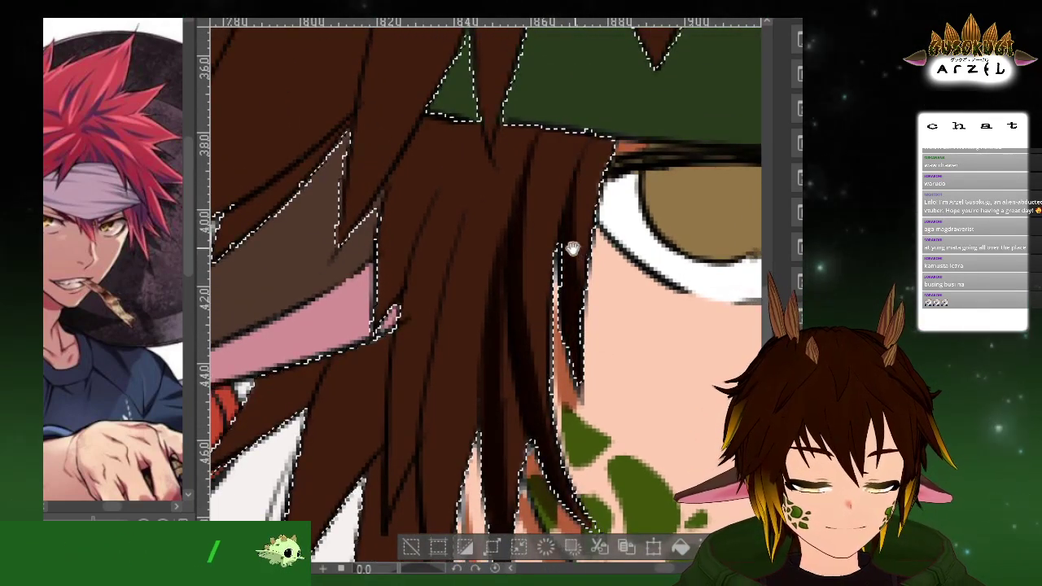
# Paint near-black brown streaks down the locks just in front of the near ear
pyautogui.scroll(-3, 570, 245)
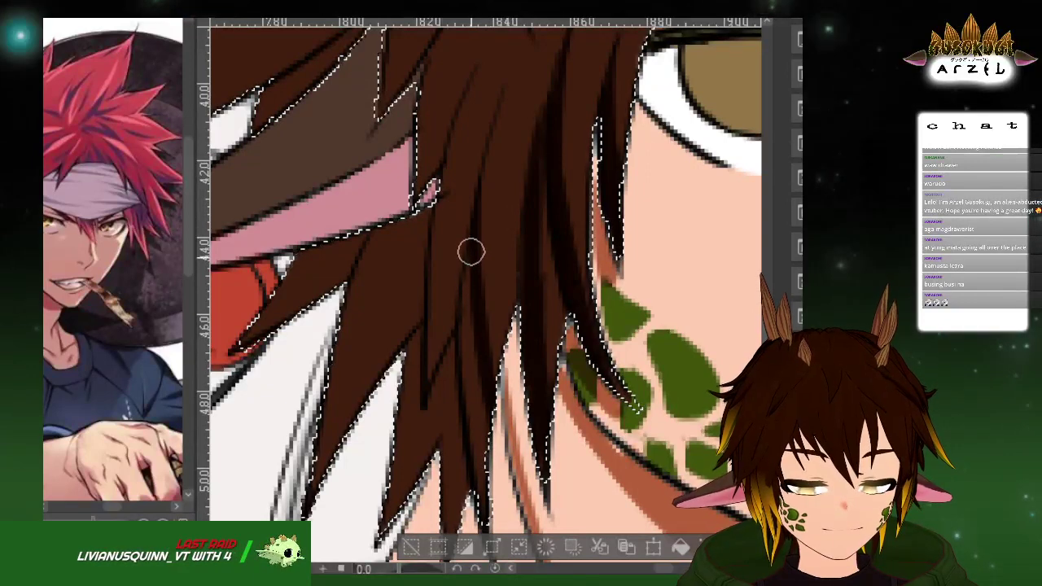
pyautogui.scroll(-2, 480, 236)
pyautogui.scroll(3, 497, 232)
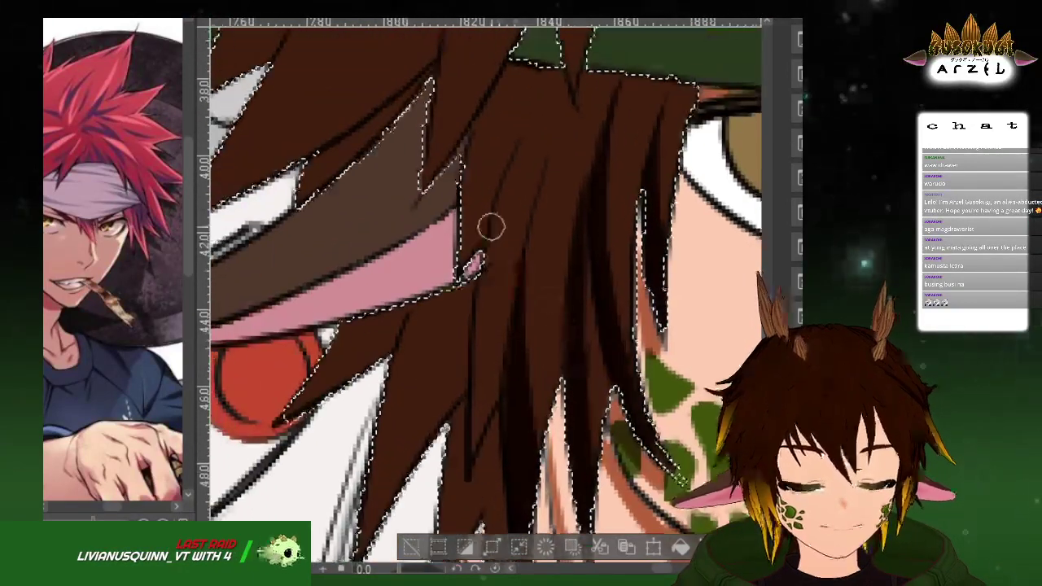
pyautogui.scroll(2, 542, 265)
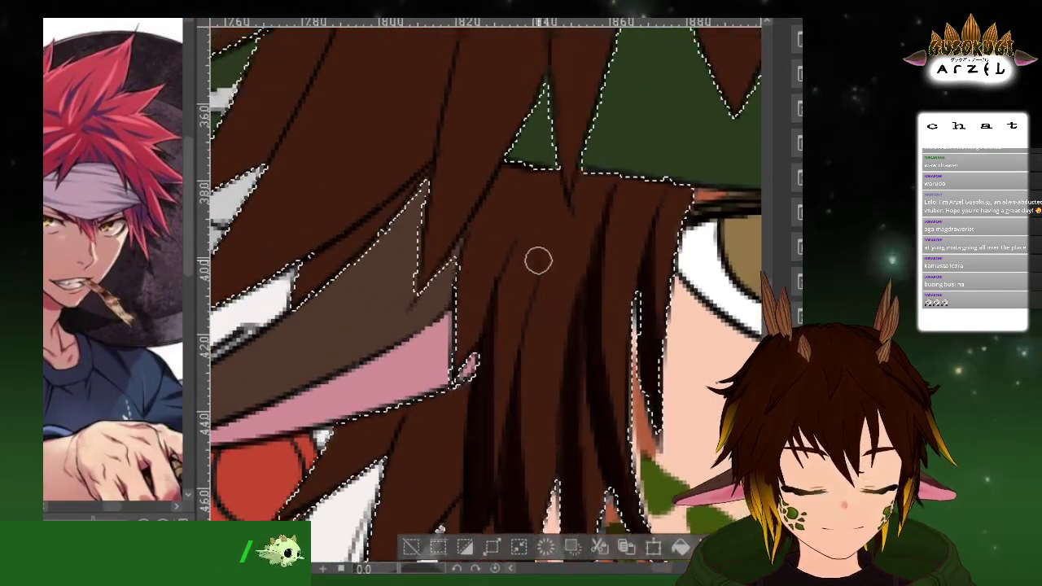
# Paint a dark shadow band on the side hair under the headband's lower edge and down along the near ear
pyautogui.moveTo(503, 171)
pyautogui.mouseDown()
pyautogui.moveTo(469, 312)
pyautogui.moveTo(489, 370)
pyautogui.mouseUp()
pyautogui.moveTo(551, 312); pyautogui.dragTo(566, 193)
pyautogui.scroll(2, 567, 193)
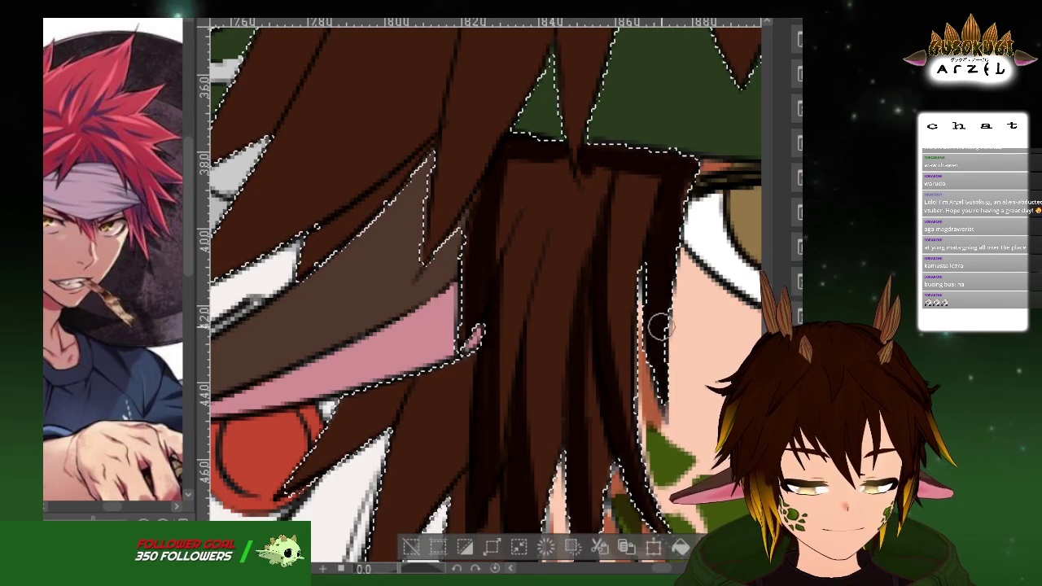
pyautogui.scroll(-3, 673, 170)
pyautogui.moveTo(668, 175); pyautogui.dragTo(597, 138)
pyautogui.moveTo(674, 148); pyautogui.dragTo(745, 181)
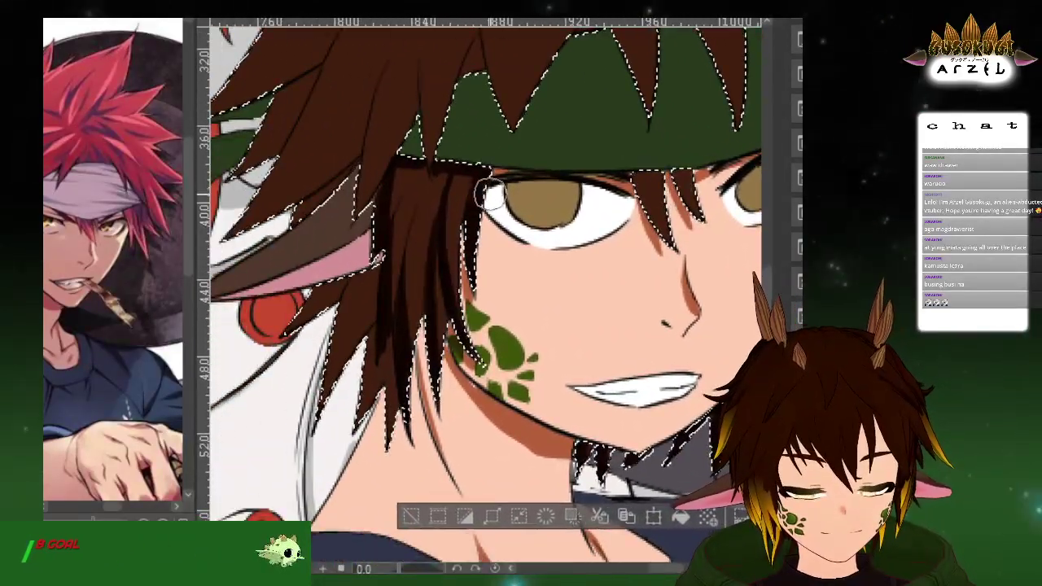
# Thicken the upper ends of the dark lock streaks beside the near eye to join the shadow band under the headband
pyautogui.scroll(2, 490, 194)
pyautogui.moveTo(494, 209); pyautogui.dragTo(536, 165)
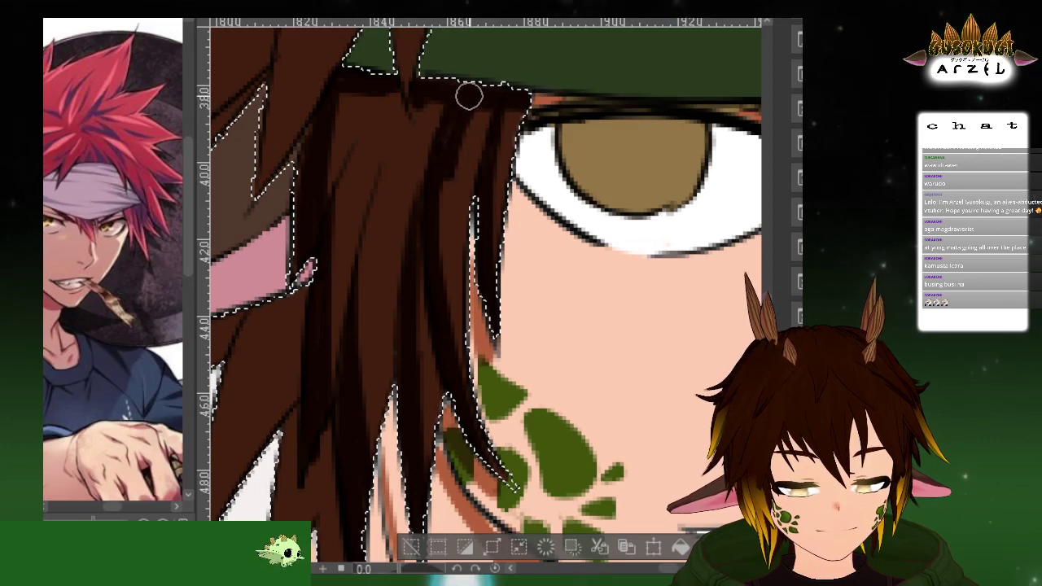
pyautogui.moveTo(363, 108); pyautogui.dragTo(407, 107)
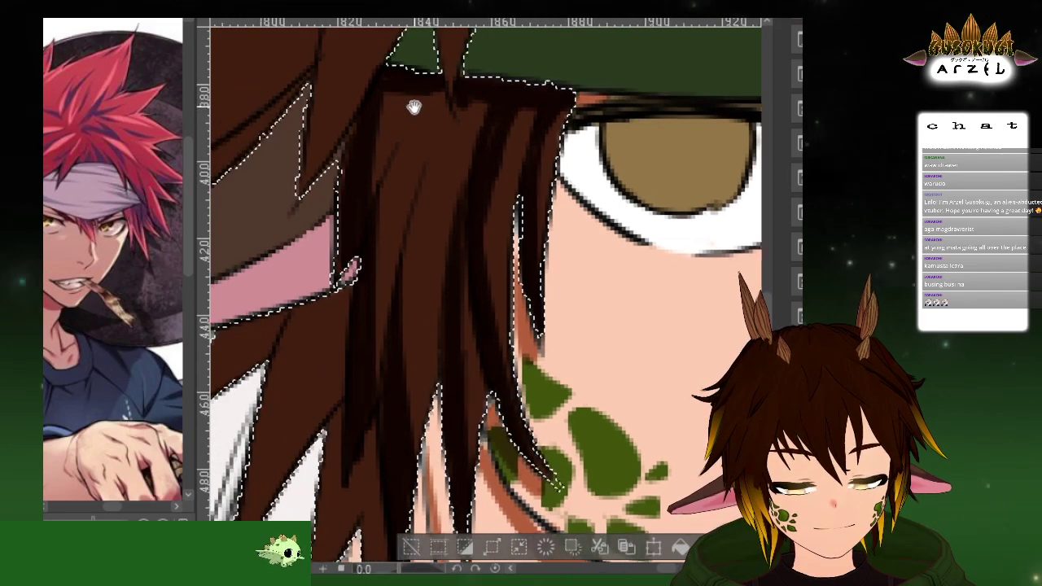
pyautogui.moveTo(477, 75); pyautogui.dragTo(522, 310)
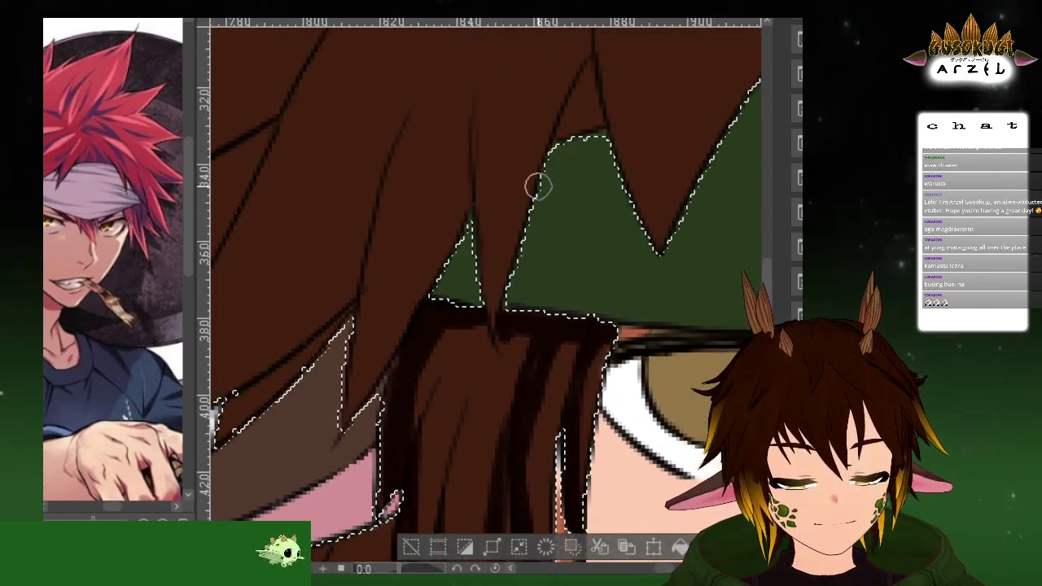
# Paint near-black brown streaks down the side hair locks above the near ear, following the drawn lock lines toward their tips
pyautogui.scroll(-2, 535, 187)
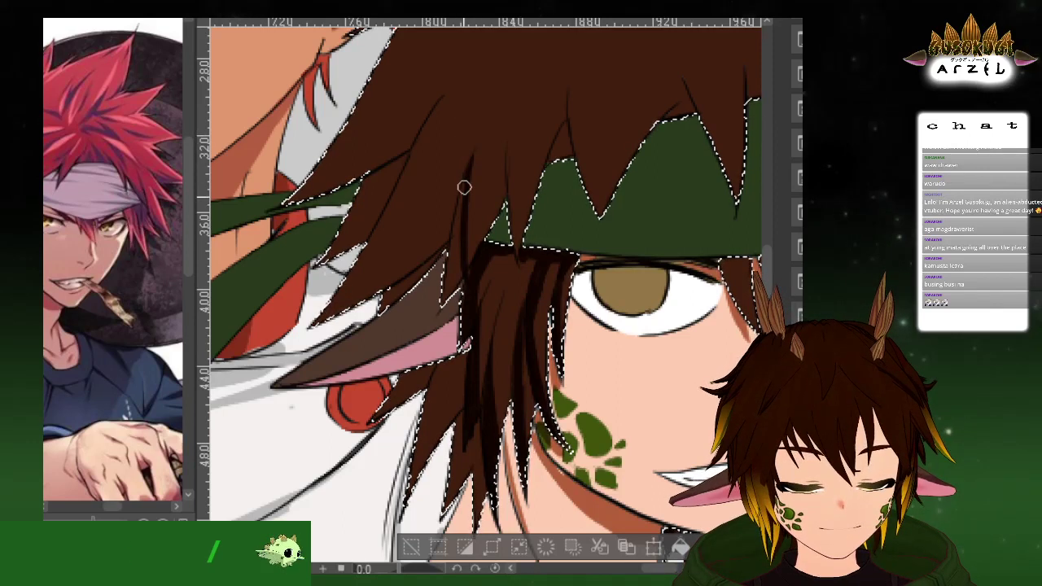
pyautogui.scroll(2, 472, 274)
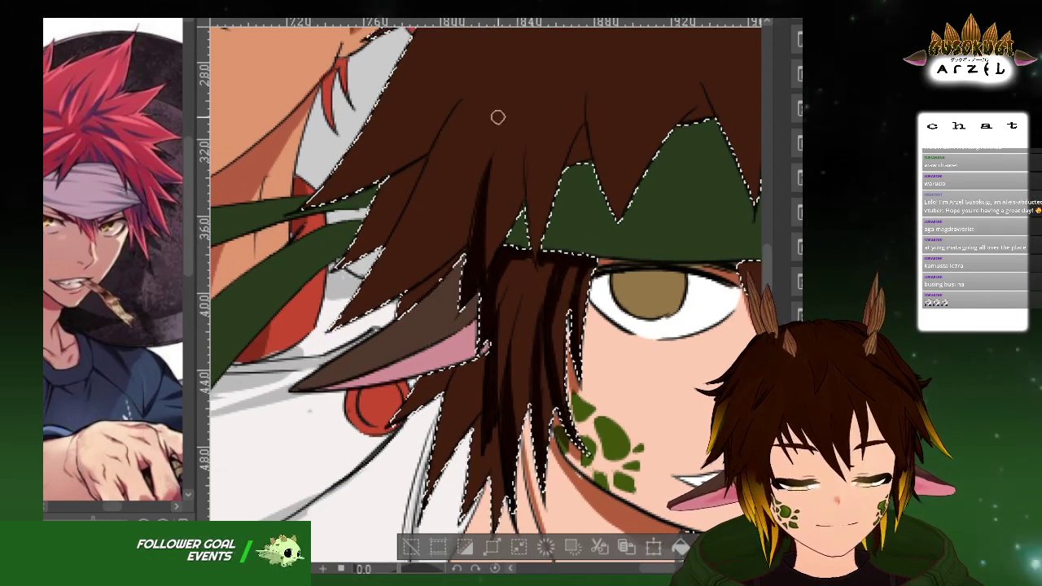
pyautogui.moveTo(427, 193); pyautogui.dragTo(391, 295)
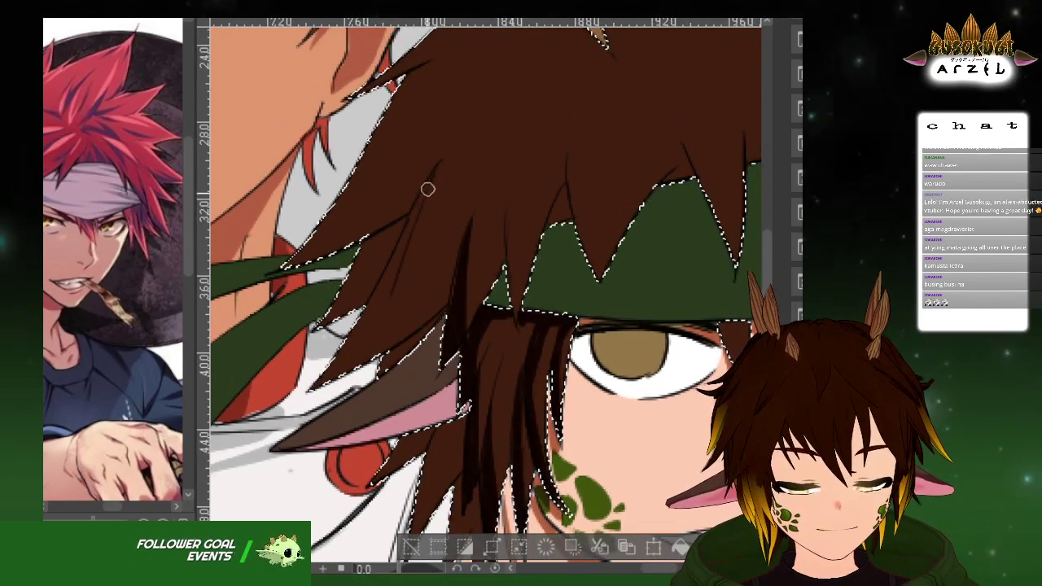
pyautogui.moveTo(412, 203); pyautogui.dragTo(337, 372)
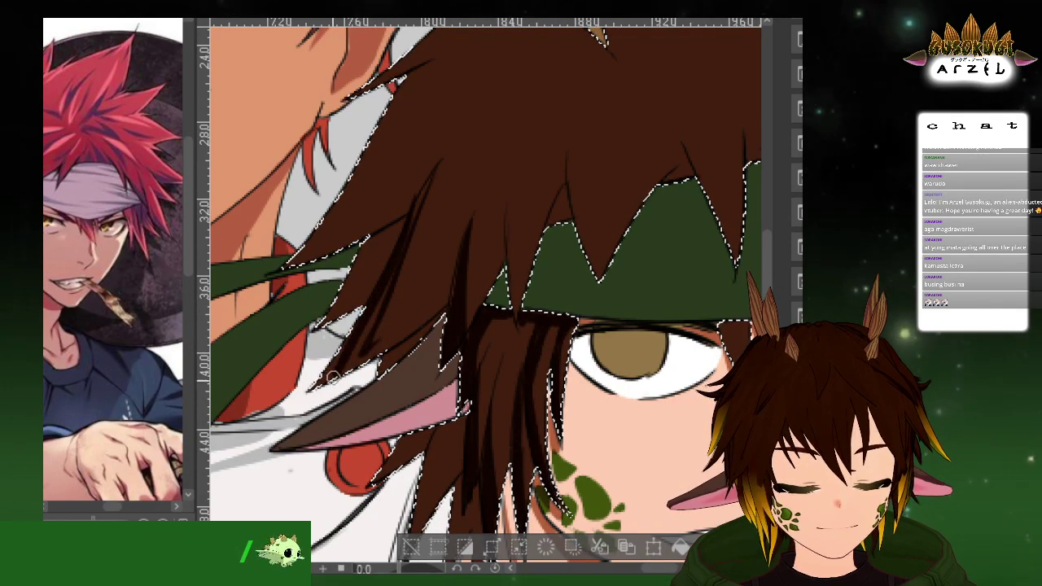
pyautogui.moveTo(396, 249); pyautogui.dragTo(417, 242)
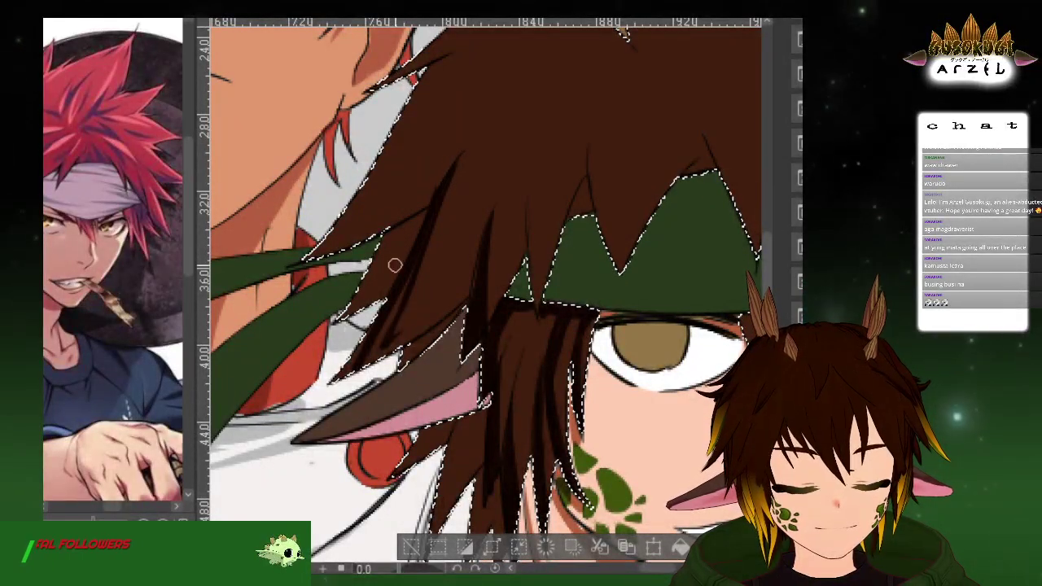
# Fill the small hair gap above the headband's near side with near-black shadow between two fringe points
pyautogui.moveTo(751, 114); pyautogui.dragTo(577, 205)
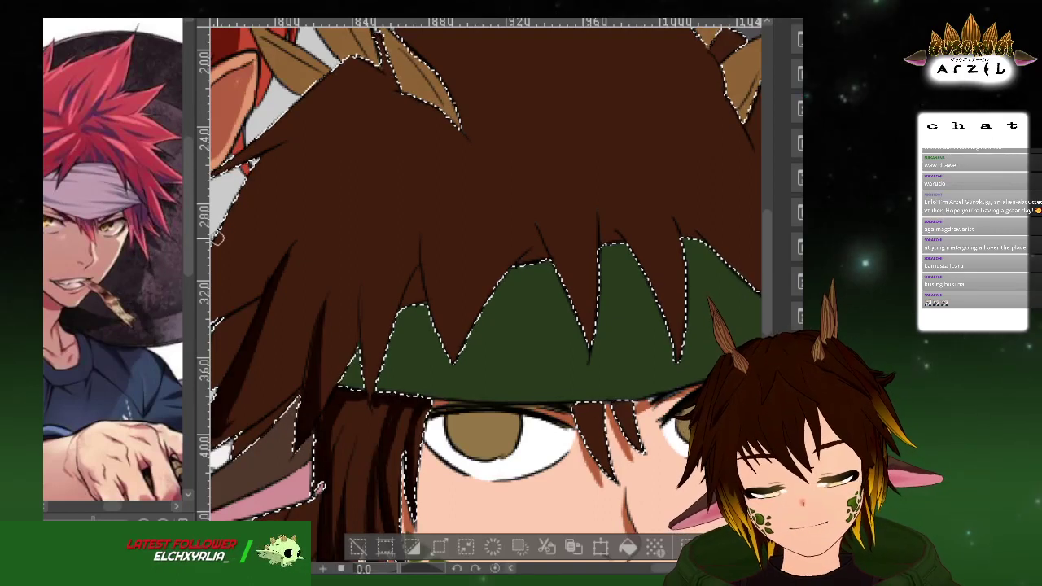
pyautogui.scroll(-1, 533, 186)
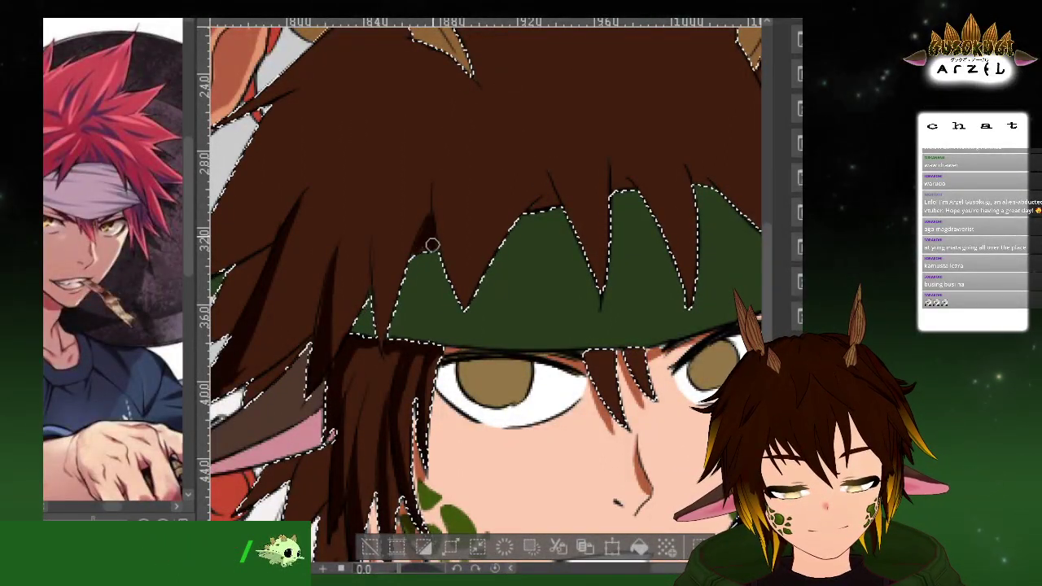
pyautogui.moveTo(449, 205); pyautogui.dragTo(459, 202)
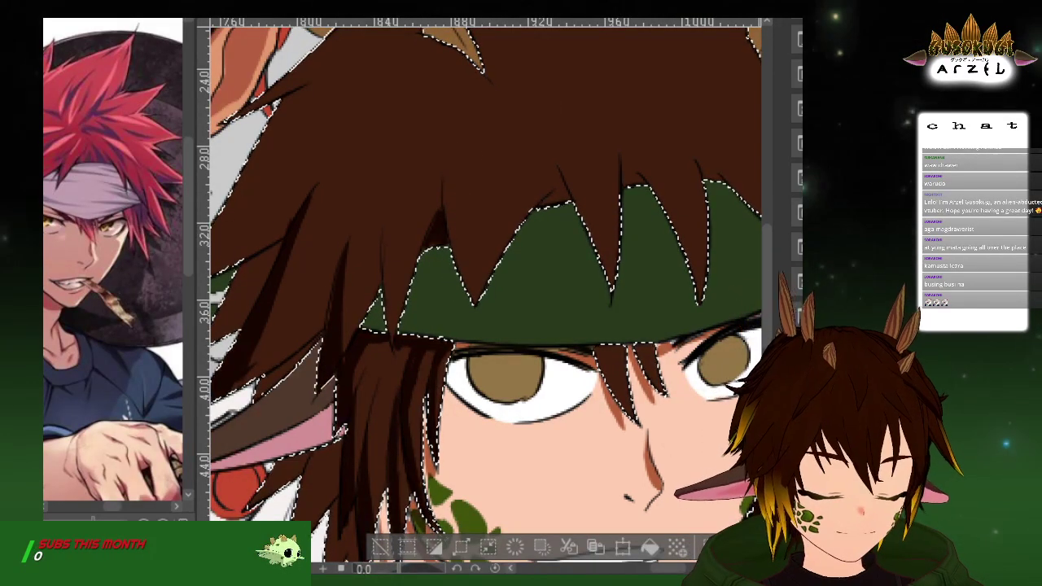
# Try a dark shadow stroke on the hair directly beneath the smaller far horn
pyautogui.moveTo(591, 61); pyautogui.dragTo(630, 184)
pyautogui.moveTo(739, 122); pyautogui.dragTo(665, 112)
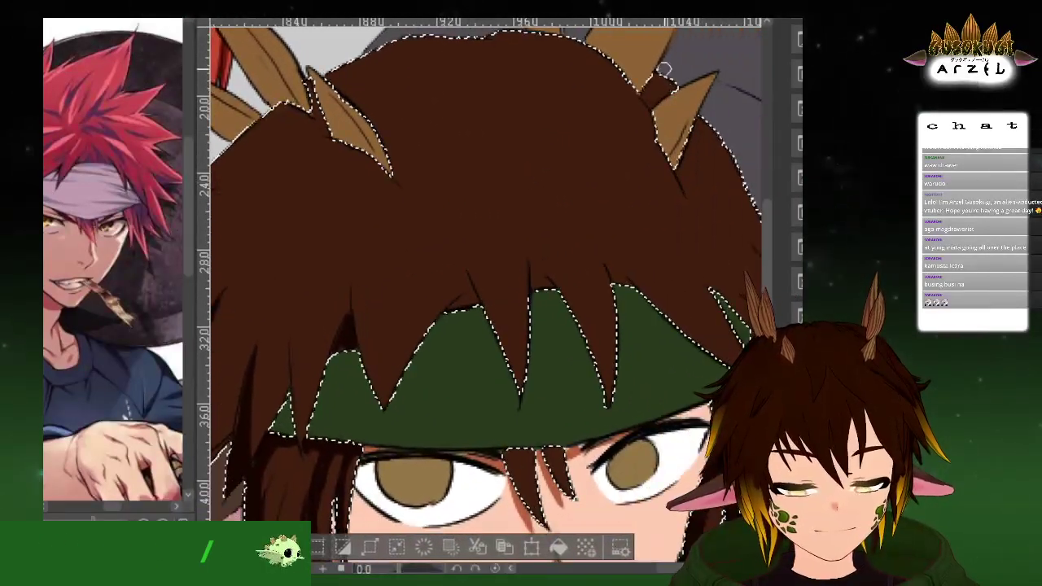
pyautogui.scroll(-4, 655, 116)
pyautogui.scroll(5, 586, 244)
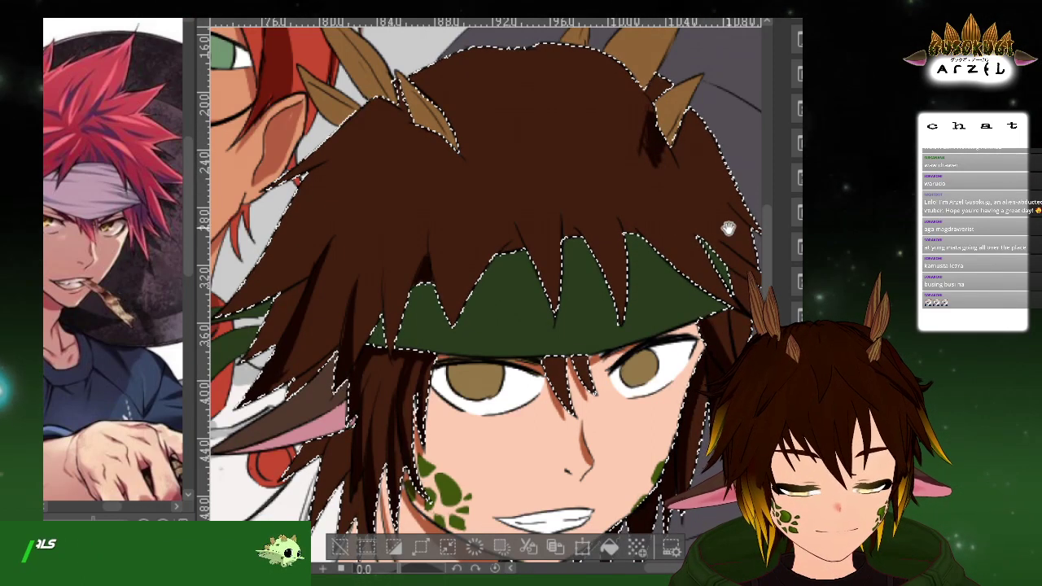
# Paint tapered near-black streaks along the pointed fringe locks over the headband and darken the hair between them
pyautogui.moveTo(728, 230); pyautogui.dragTo(653, 218)
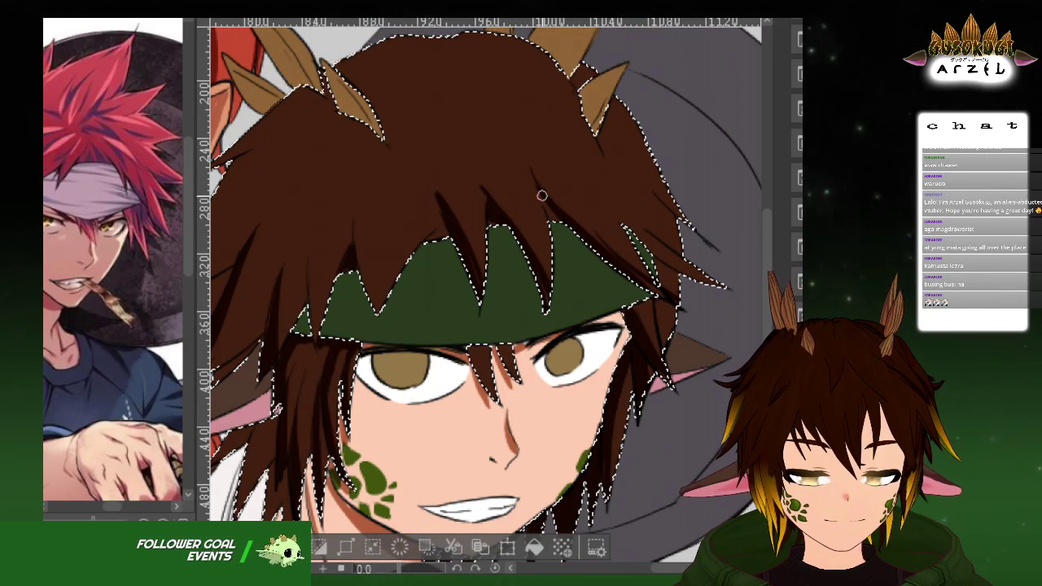
pyautogui.moveTo(514, 232); pyautogui.dragTo(583, 166)
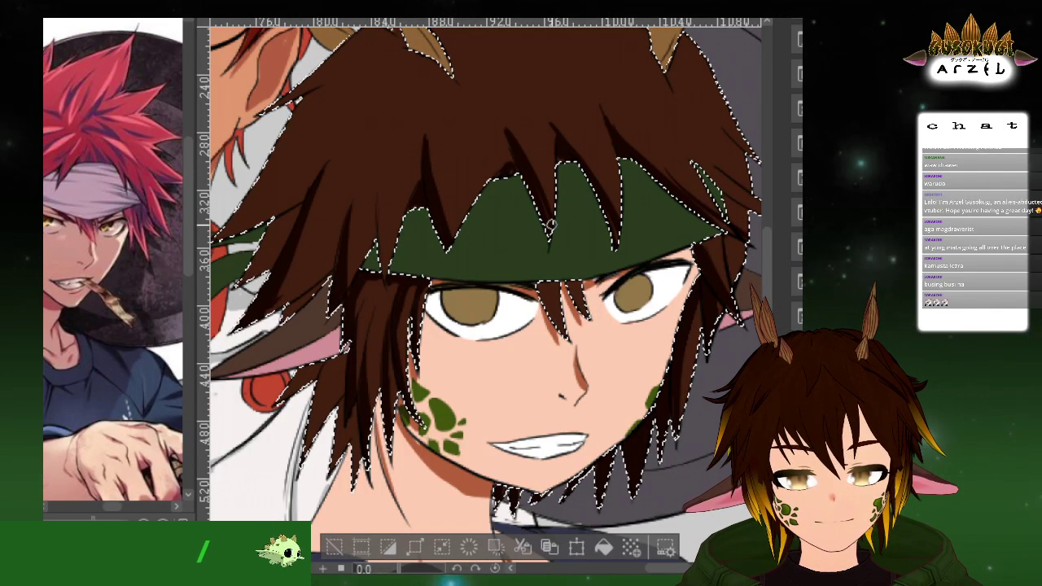
pyautogui.scroll(5, 533, 122)
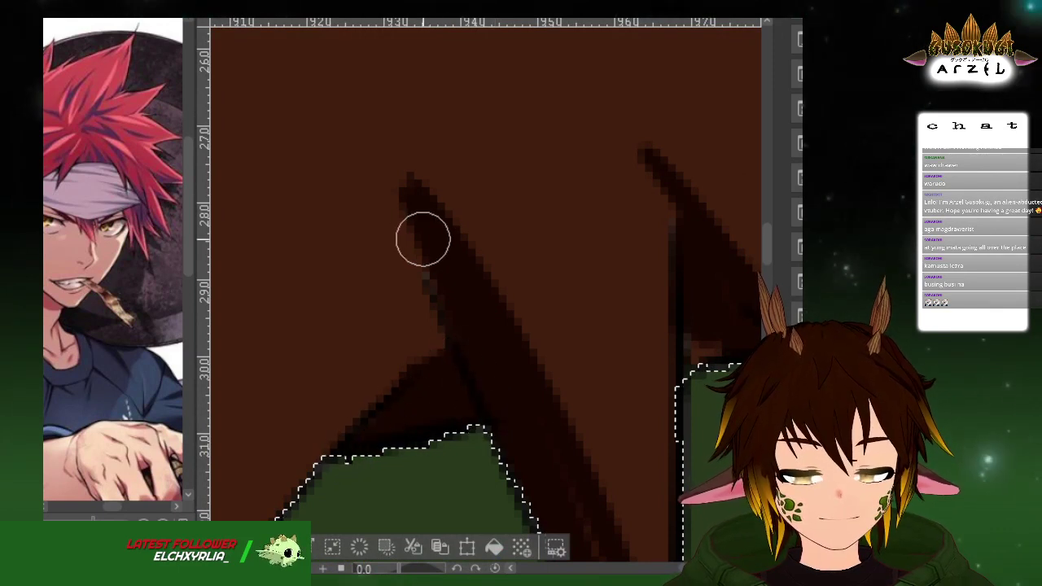
pyautogui.scroll(-5, 530, 291)
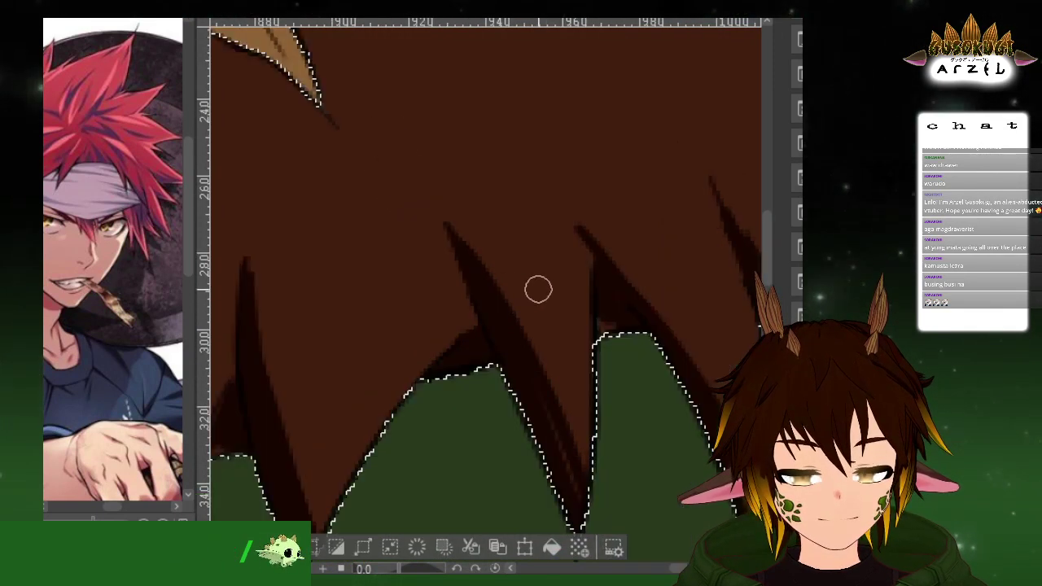
# Paint a dark streak down the thin pointed lock overlapping the headband's near end
pyautogui.moveTo(598, 187); pyautogui.dragTo(641, 188)
pyautogui.moveTo(523, 210); pyautogui.dragTo(556, 165)
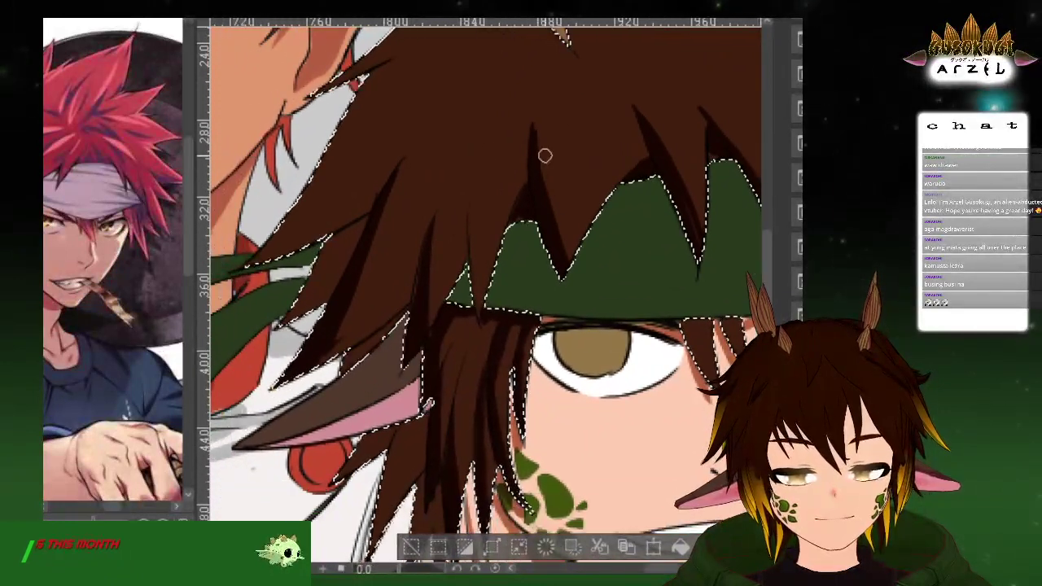
pyautogui.moveTo(469, 168); pyautogui.dragTo(480, 312)
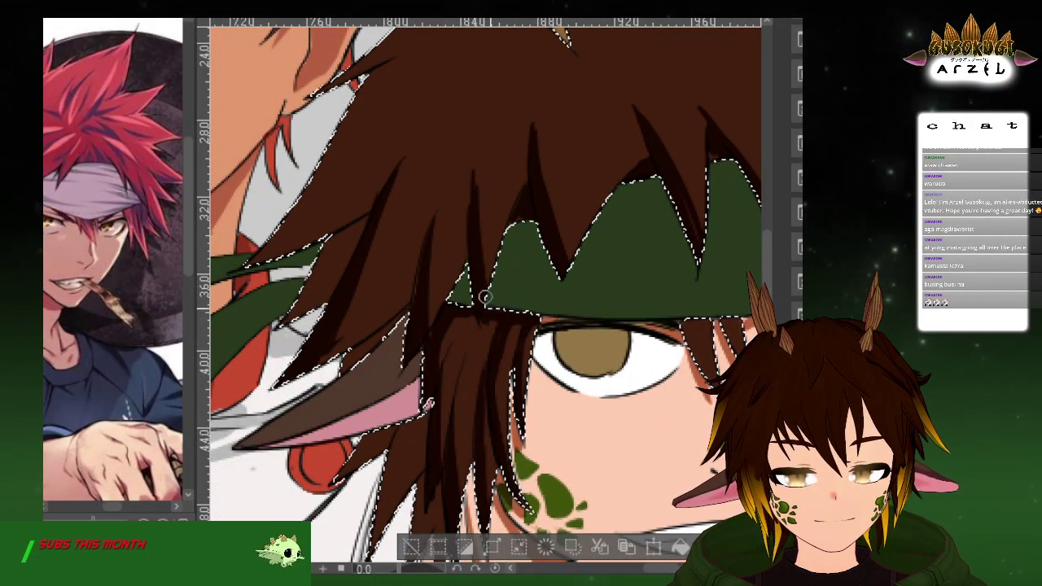
# Shade the outer near-side locks beside the headband tails with near-black brown along the hair's outer edge
pyautogui.moveTo(575, 172)
pyautogui.mouseDown()
pyautogui.moveTo(534, 223)
pyautogui.moveTo(634, 217)
pyautogui.mouseUp()
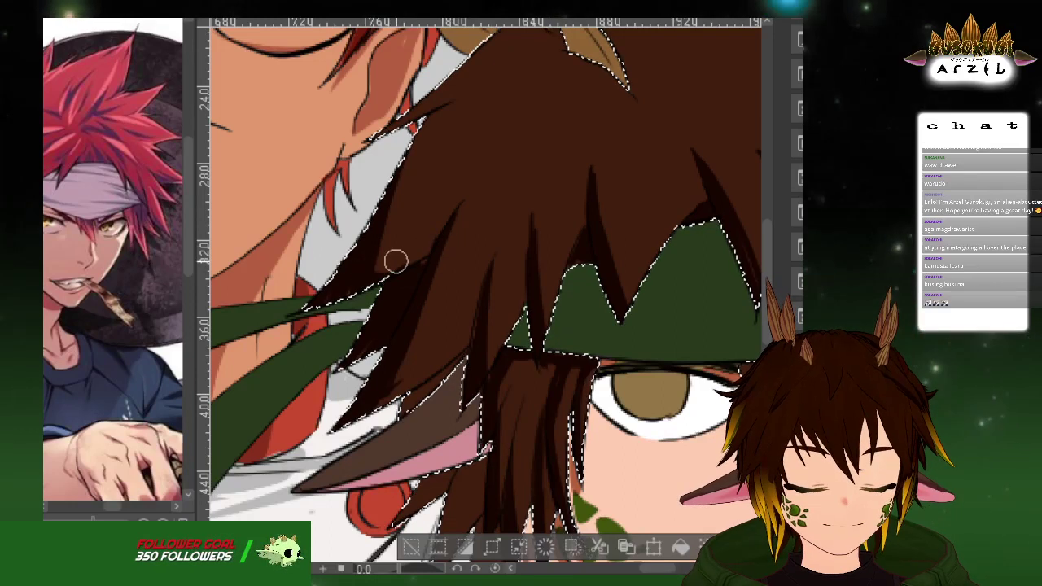
pyautogui.scroll(-1, 604, 166)
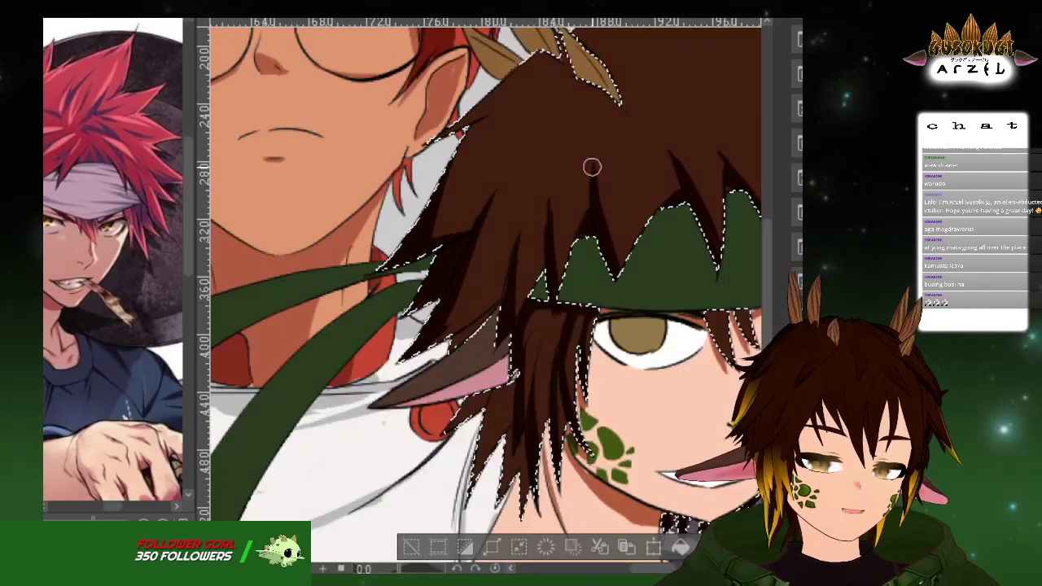
pyautogui.scroll(3, 486, 198)
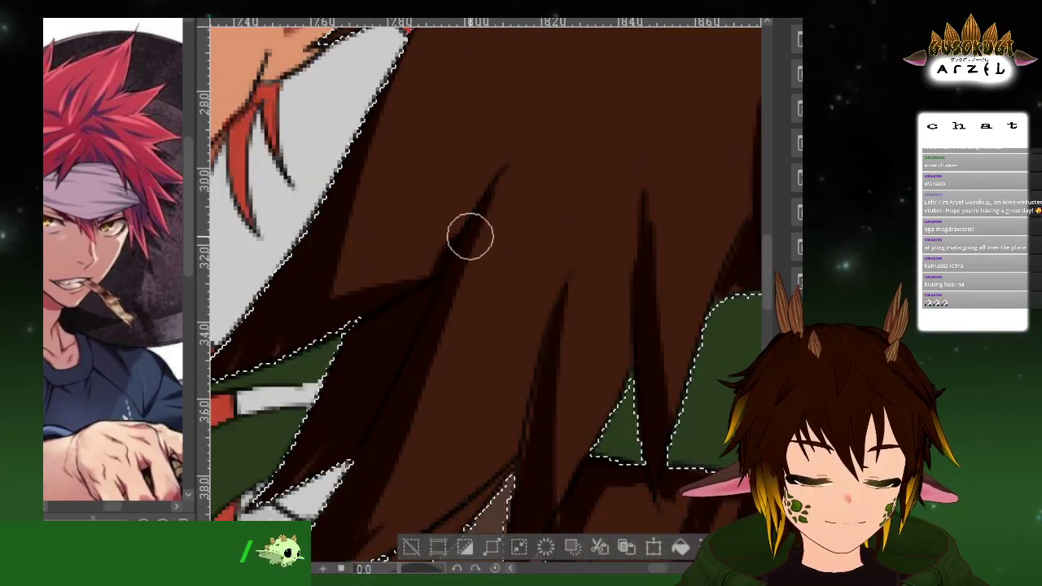
pyautogui.scroll(-4, 715, 118)
pyautogui.scroll(4, 651, 154)
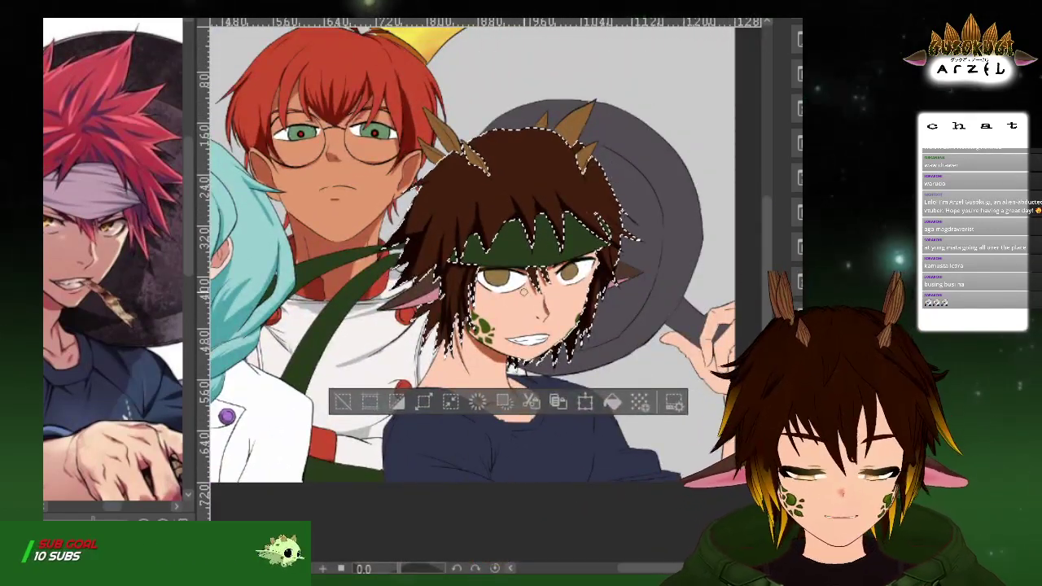
# Cover the pointed locks below and behind the near ear with near-black shadow
pyautogui.scroll(4, 513, 301)
pyautogui.moveTo(513, 302); pyautogui.dragTo(688, 271)
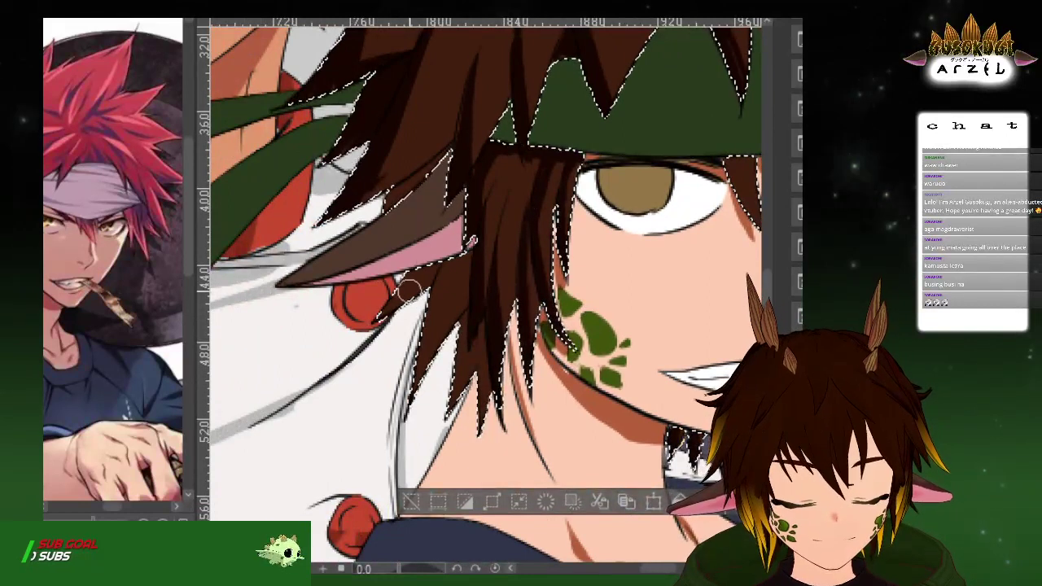
pyautogui.moveTo(407, 291); pyautogui.dragTo(412, 279)
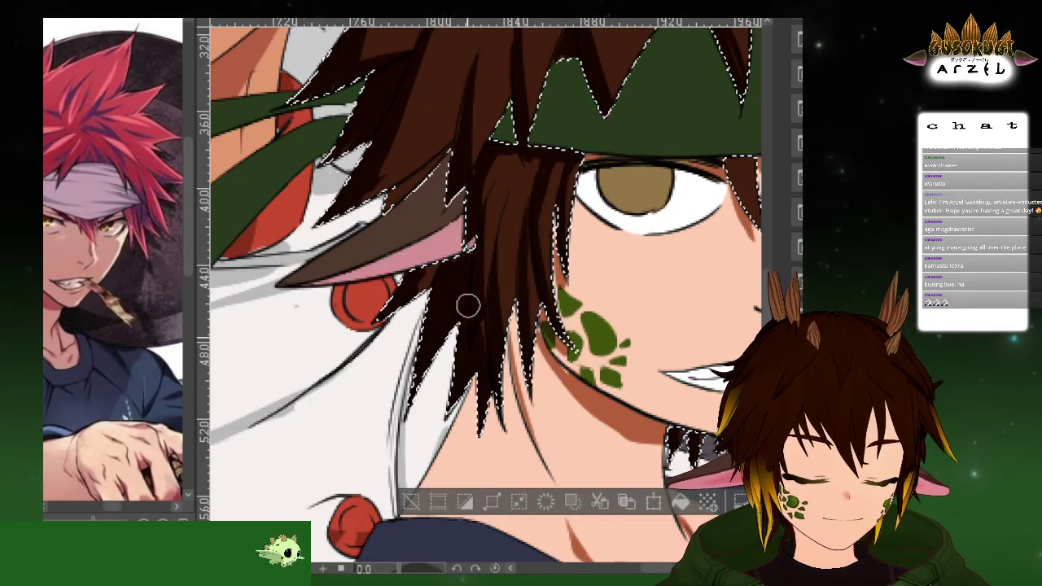
# Shade the lower hair edge above the near ear and the underside of the pointed lock below the near horns
pyautogui.moveTo(686, 191); pyautogui.dragTo(660, 317)
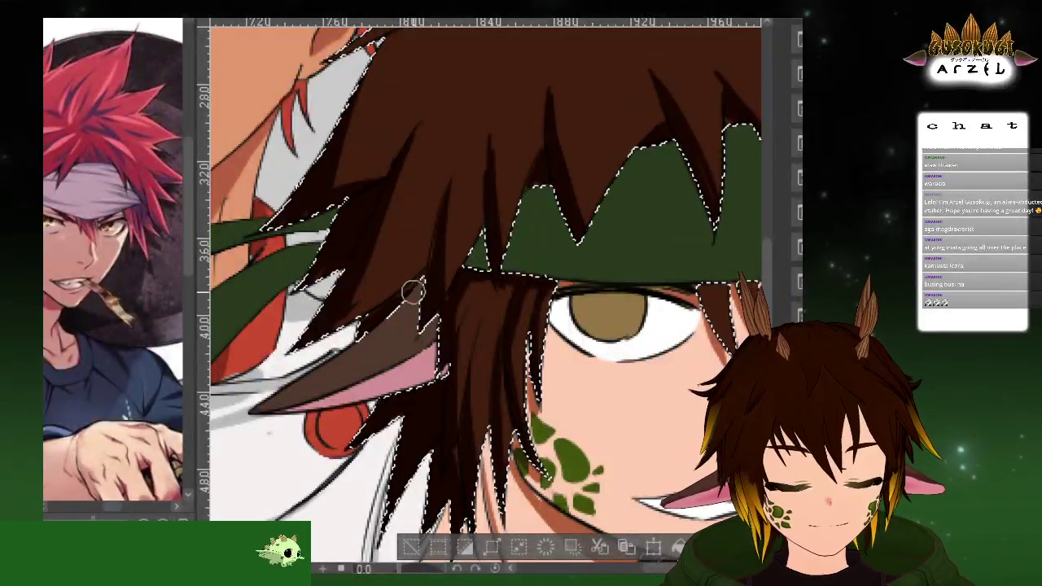
pyautogui.scroll(3, 383, 285)
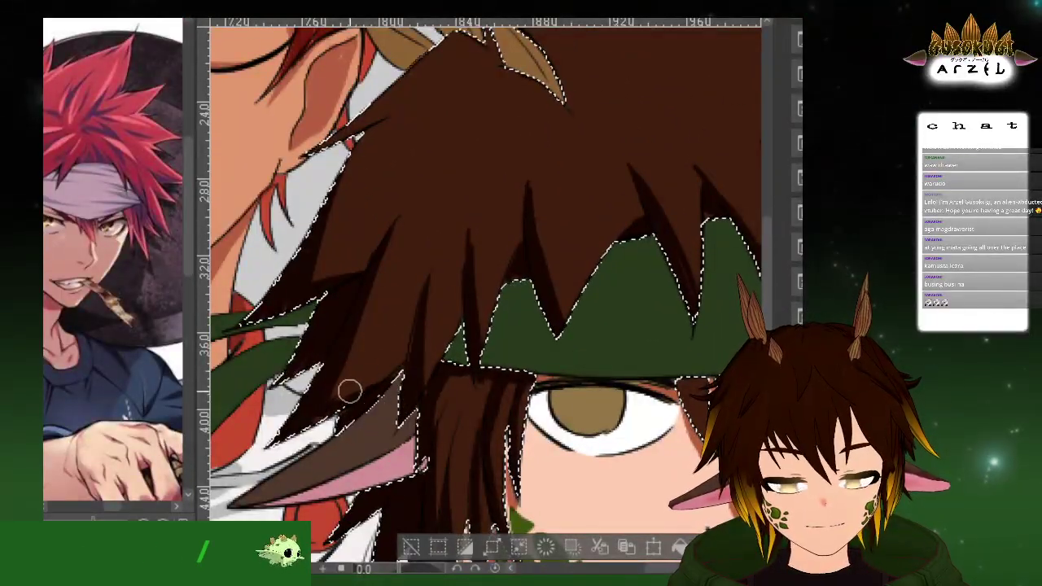
pyautogui.scroll(5, 595, 239)
pyautogui.moveTo(680, 238); pyautogui.dragTo(676, 219)
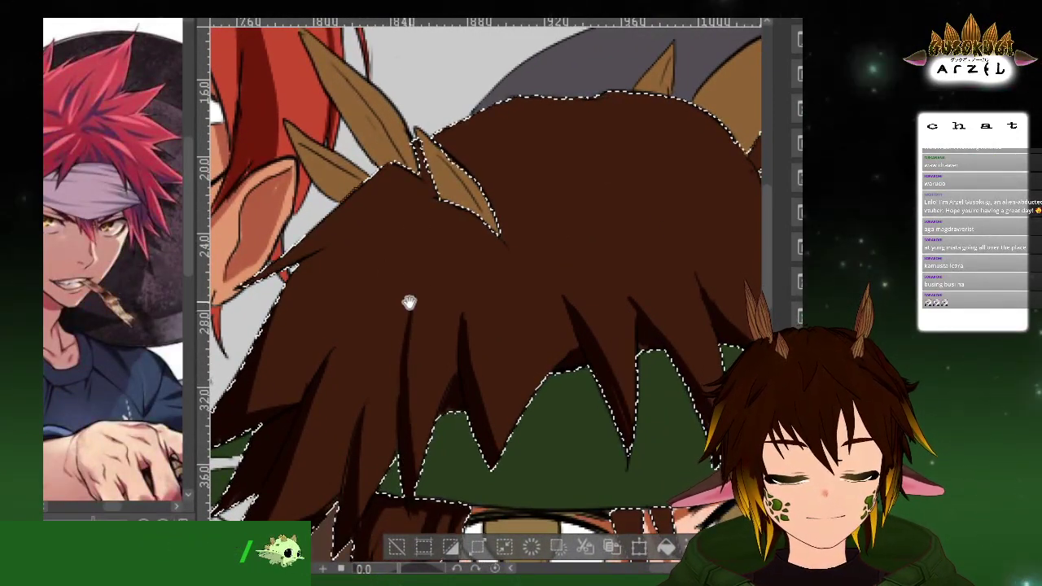
pyautogui.moveTo(410, 302); pyautogui.dragTo(464, 327)
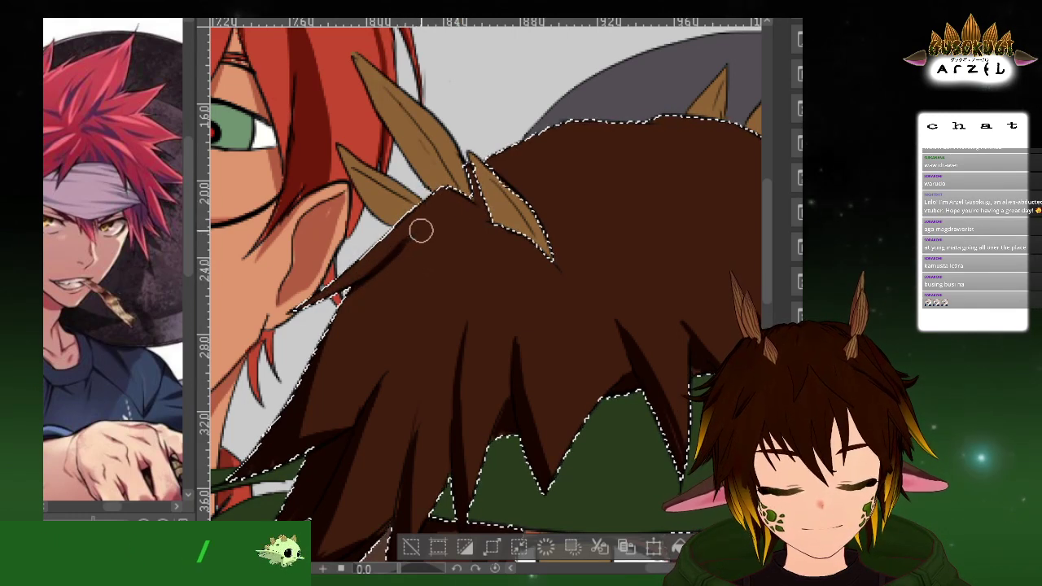
# Paint dark streaks on the far-side locks around the headband's end and above the far ear, and along the outer hair edge
pyautogui.moveTo(732, 217); pyautogui.dragTo(491, 178)
pyautogui.moveTo(655, 243); pyautogui.dragTo(623, 210)
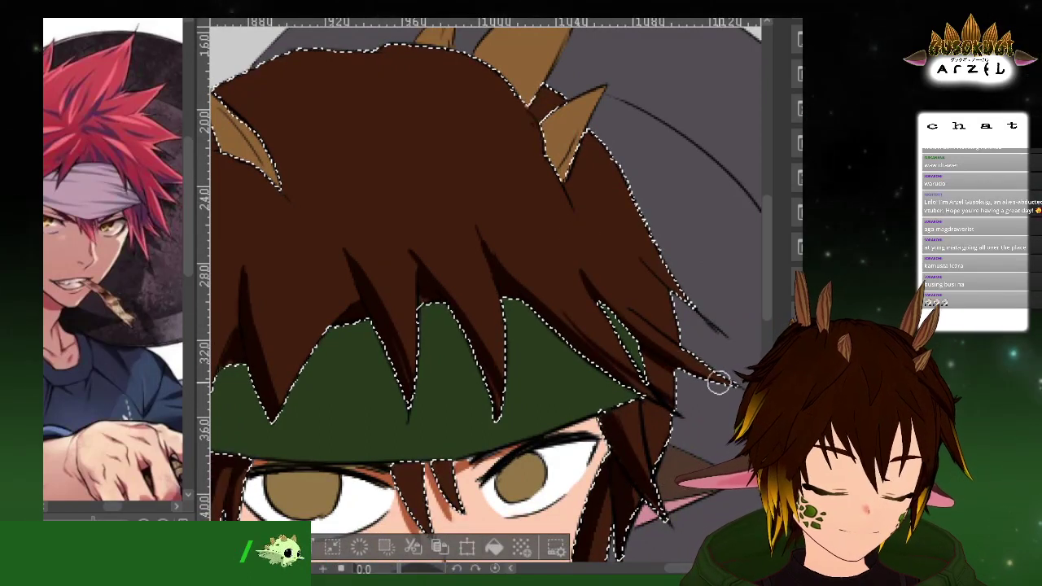
pyautogui.moveTo(675, 375); pyautogui.dragTo(634, 300)
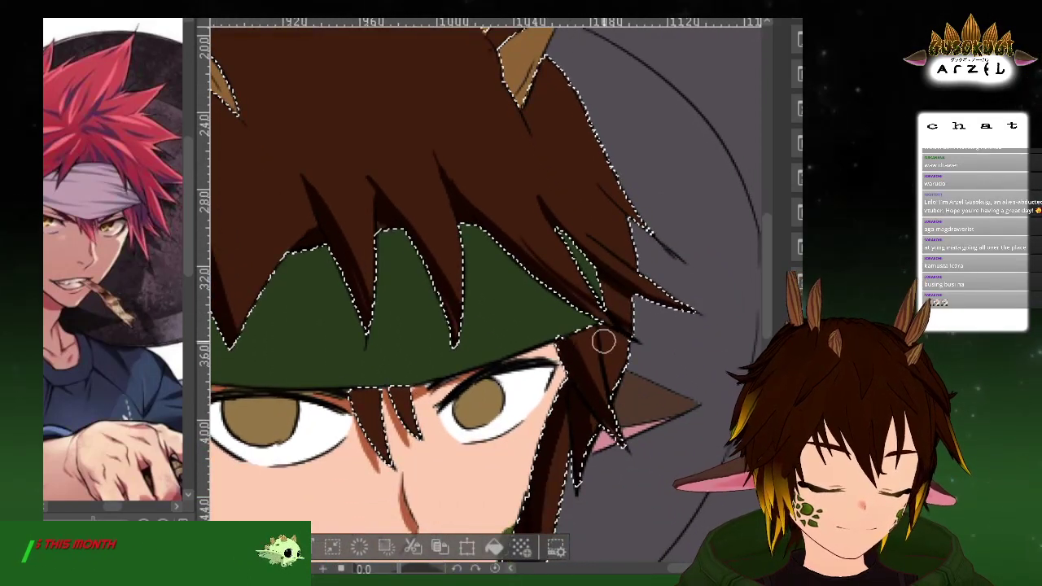
pyautogui.moveTo(622, 378); pyautogui.dragTo(621, 293)
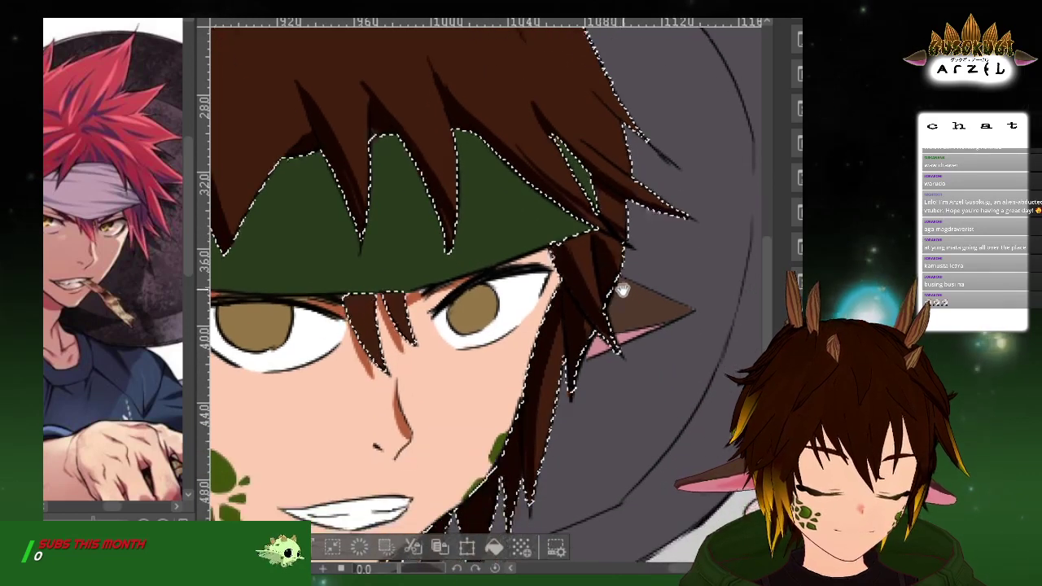
pyautogui.moveTo(637, 223); pyautogui.dragTo(613, 378)
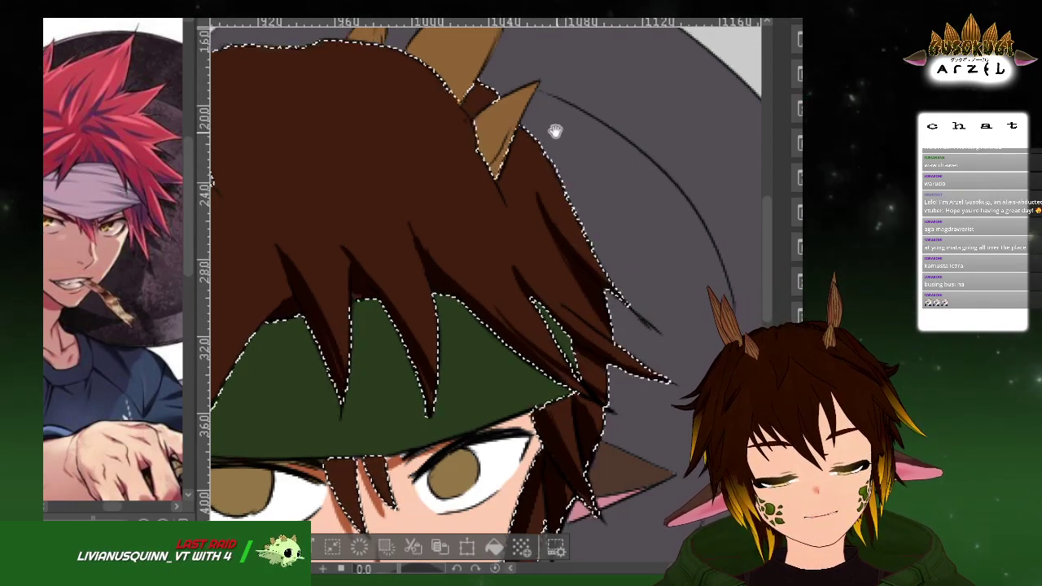
# Paint thin dark strokes along the upper edge of the crown and down the top of the hair between the horns
pyautogui.moveTo(556, 130); pyautogui.dragTo(637, 180)
pyautogui.moveTo(559, 106); pyautogui.dragTo(665, 117)
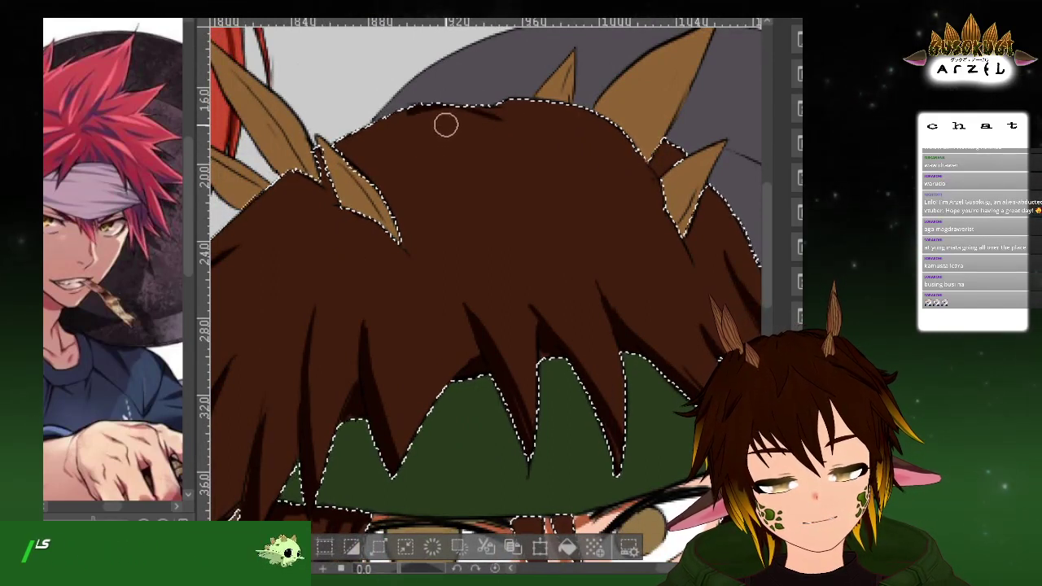
pyautogui.moveTo(443, 128); pyautogui.dragTo(440, 177)
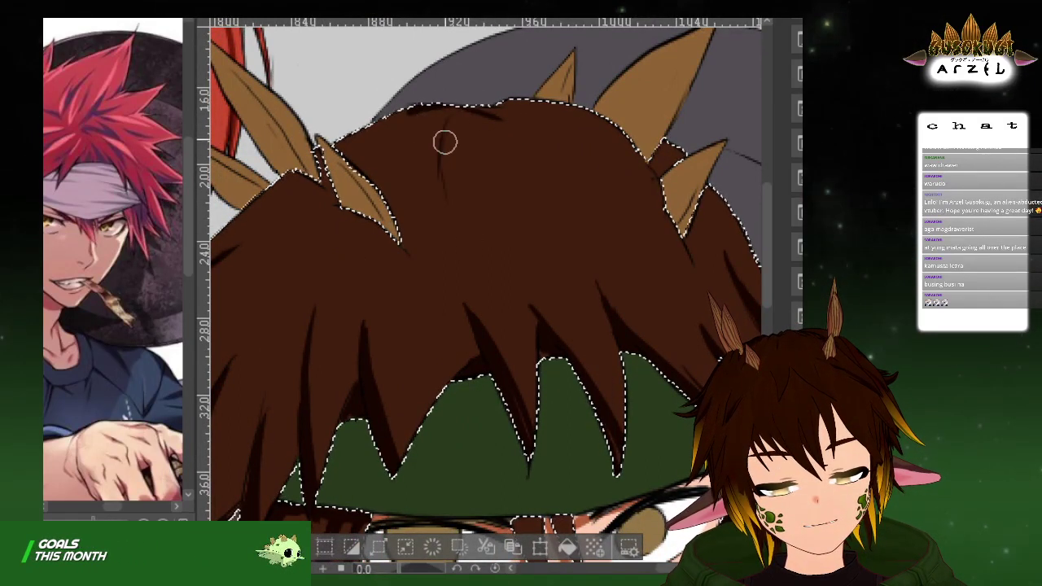
pyautogui.scroll(-2, 574, 210)
pyautogui.scroll(1, 575, 206)
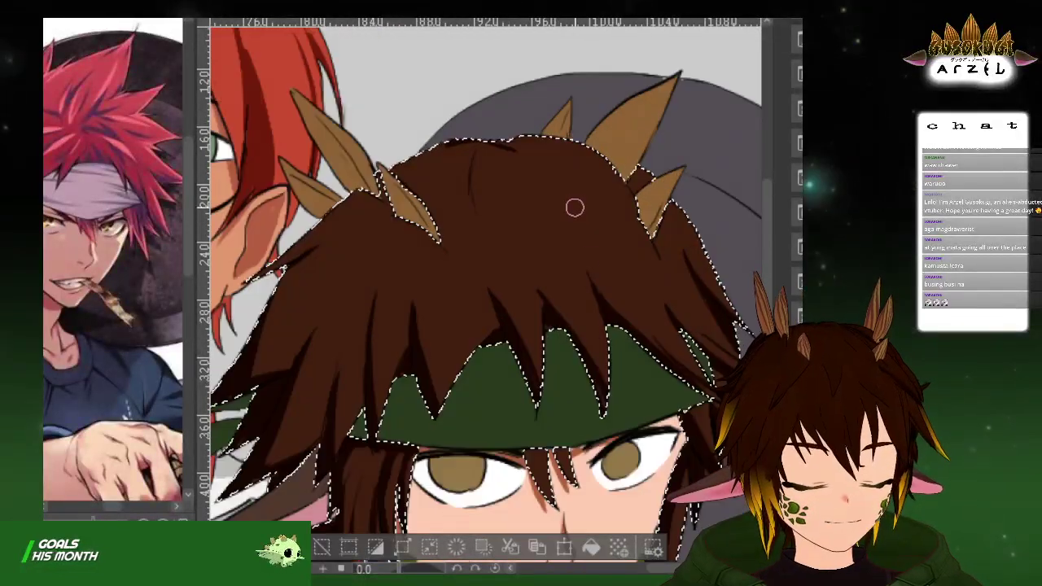
pyautogui.moveTo(575, 207); pyautogui.dragTo(444, 38)
pyautogui.scroll(1, 428, 274)
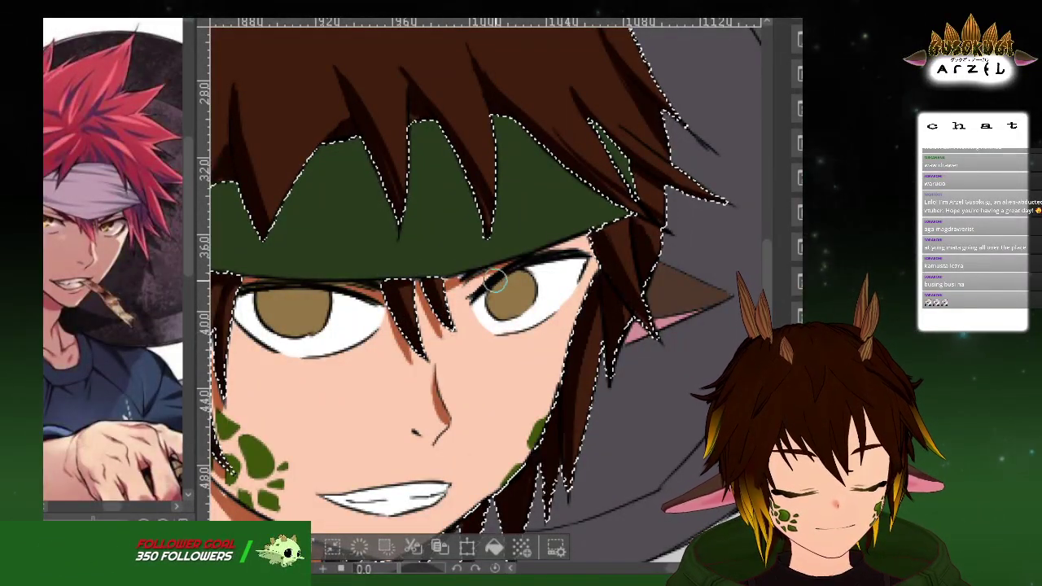
pyautogui.scroll(-3, 651, 252)
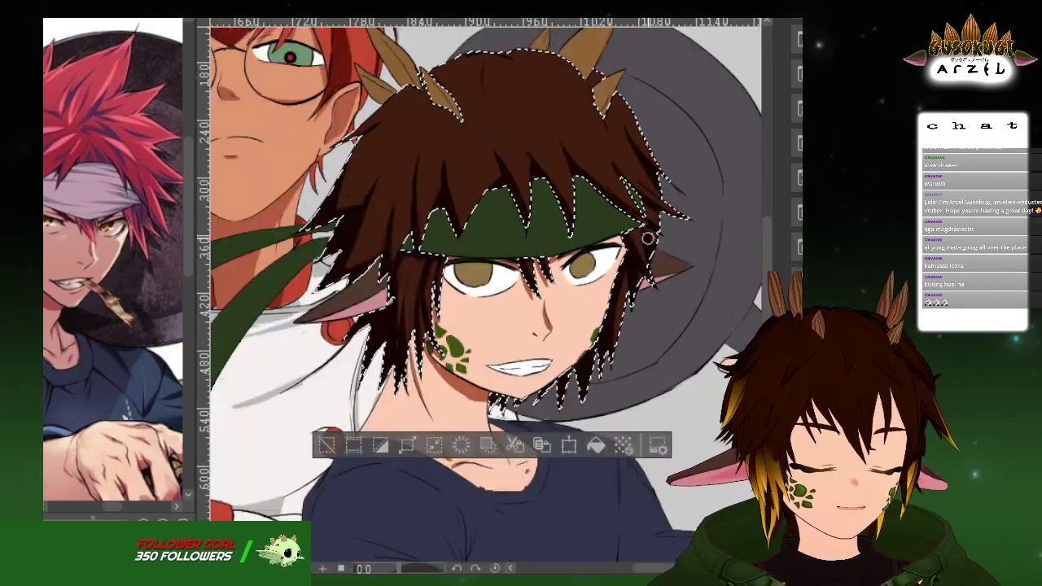
# Paint near-black shadow beneath the base of the near horns and along the adjoining upper hair edge
pyautogui.moveTo(674, 218)
pyautogui.mouseDown()
pyautogui.moveTo(651, 232)
pyautogui.moveTo(671, 239)
pyautogui.moveTo(693, 289)
pyautogui.mouseUp()
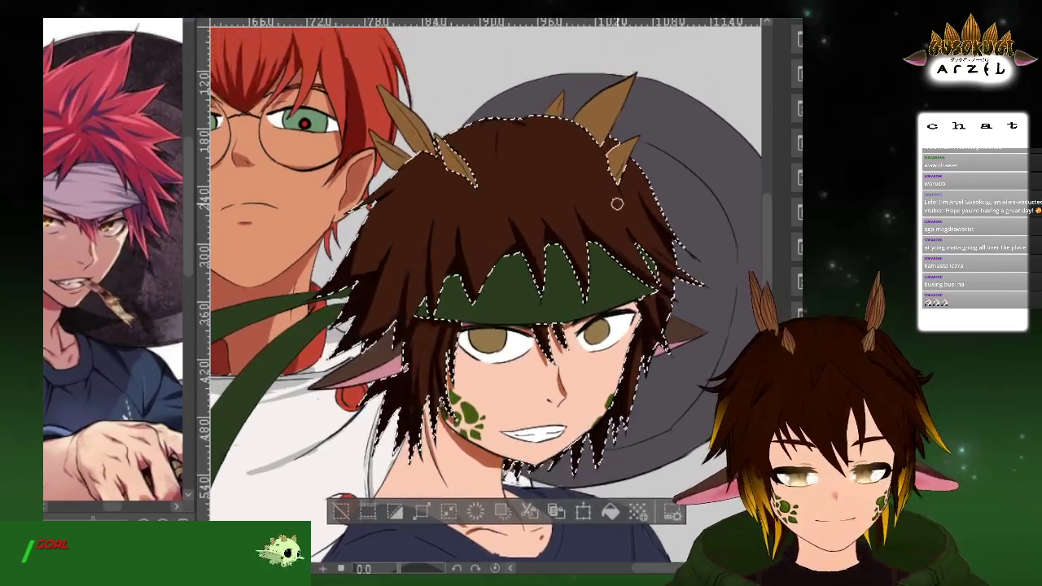
pyautogui.scroll(2, 488, 122)
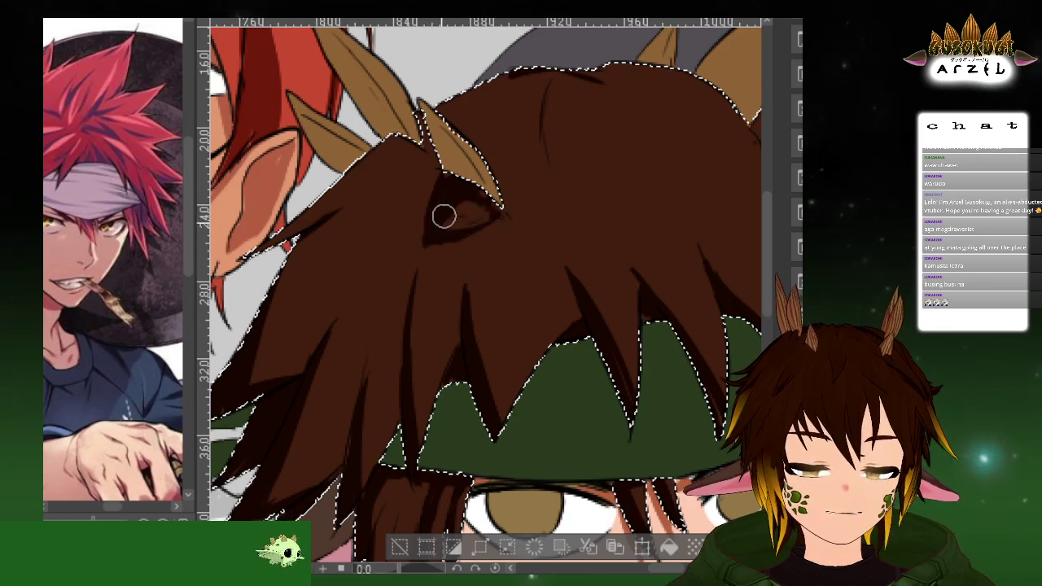
pyautogui.moveTo(439, 248); pyautogui.dragTo(518, 218)
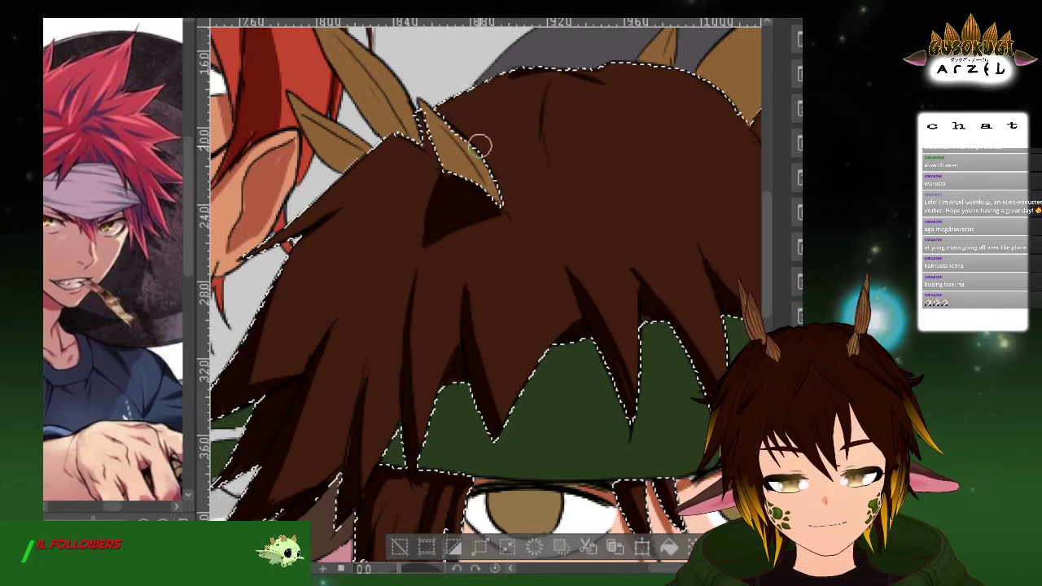
pyautogui.moveTo(427, 246); pyautogui.dragTo(472, 186)
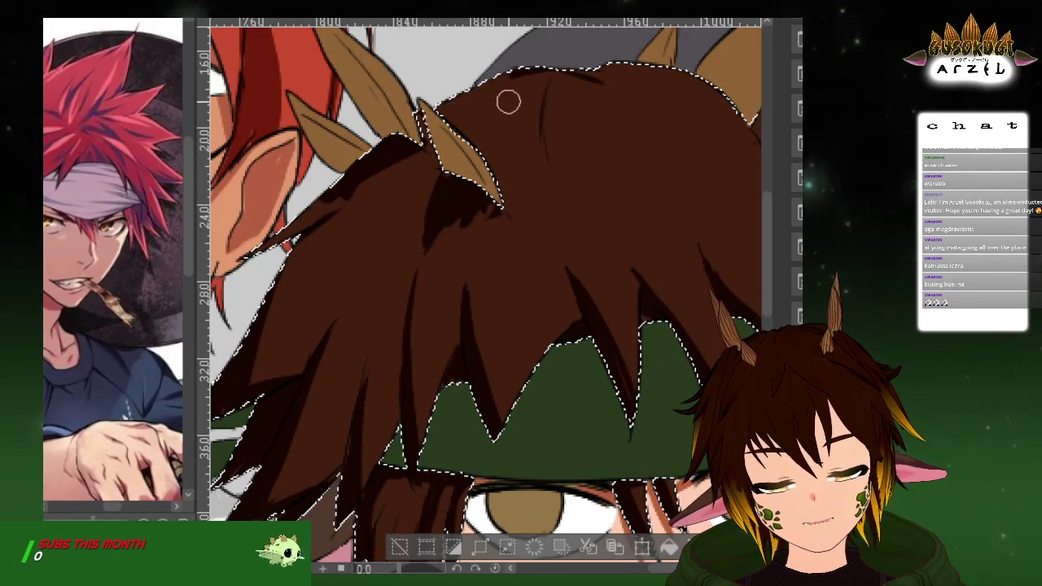
# Paint near-black shadow on the hair around the bases of the far-side horns
pyautogui.scroll(-1, 742, 66)
pyautogui.scroll(1, 743, 66)
pyautogui.moveTo(710, 122); pyautogui.dragTo(638, 81)
pyautogui.scroll(-1, 529, 90)
pyautogui.scroll(1, 521, 93)
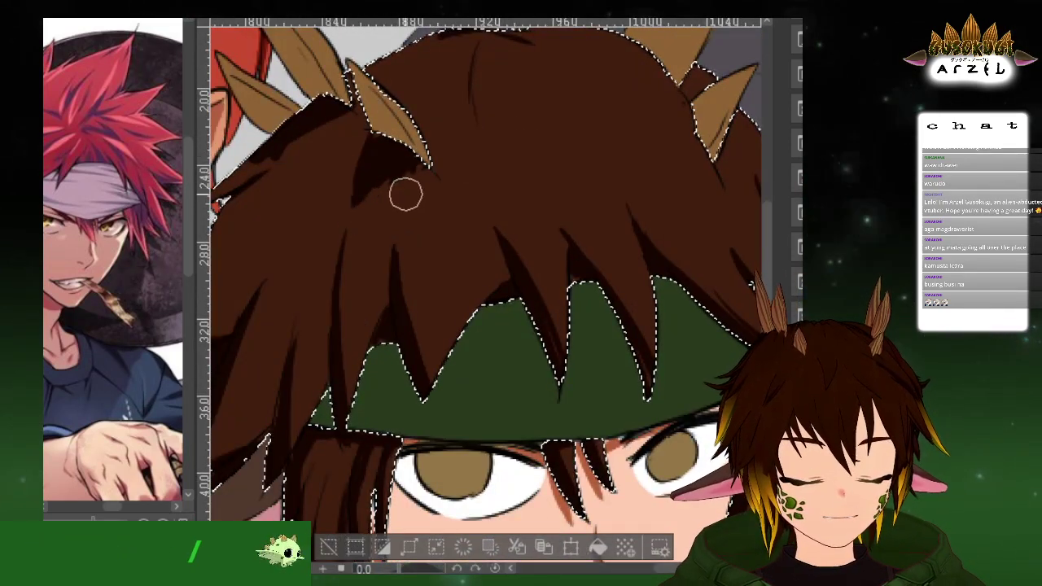
pyautogui.scroll(-3, 488, 140)
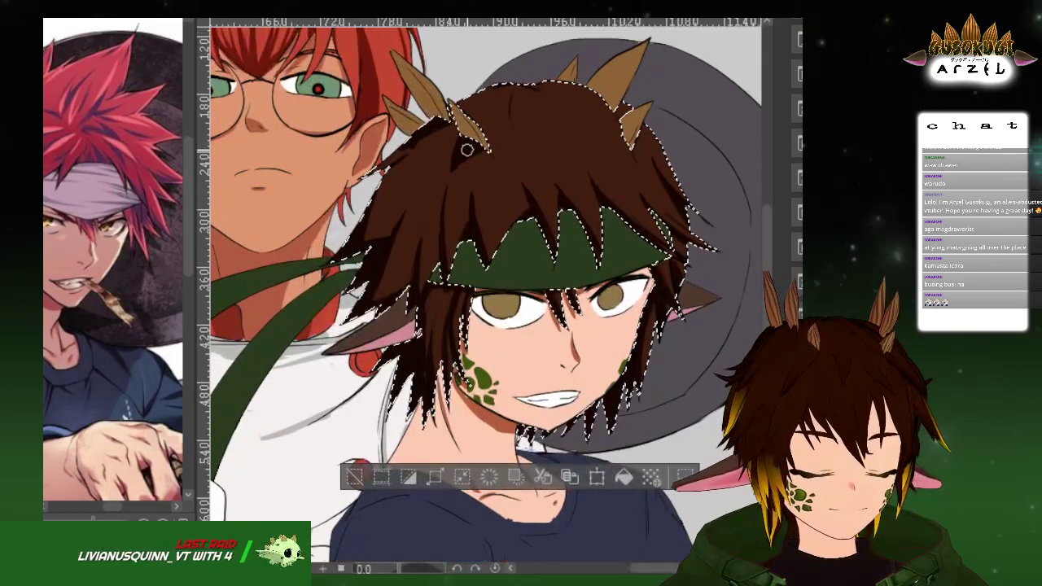
pyautogui.scroll(3, 466, 156)
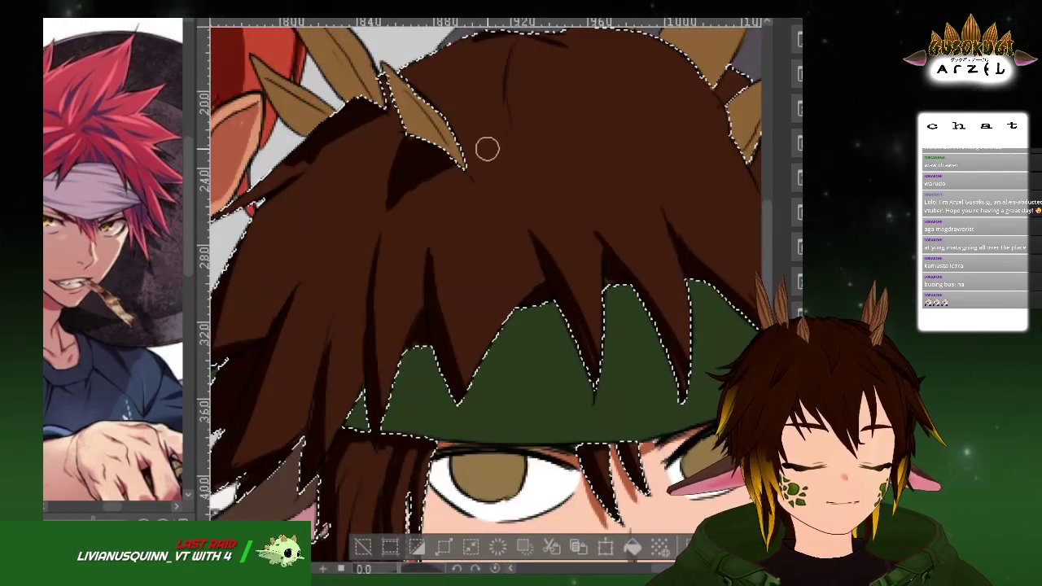
pyautogui.scroll(-1, 488, 154)
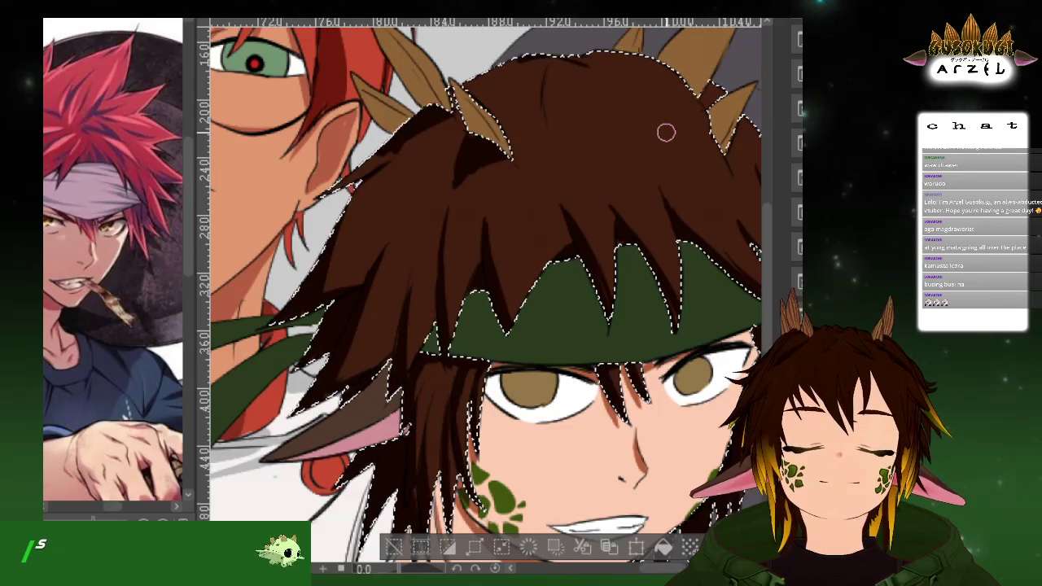
pyautogui.moveTo(666, 133); pyautogui.dragTo(533, 141)
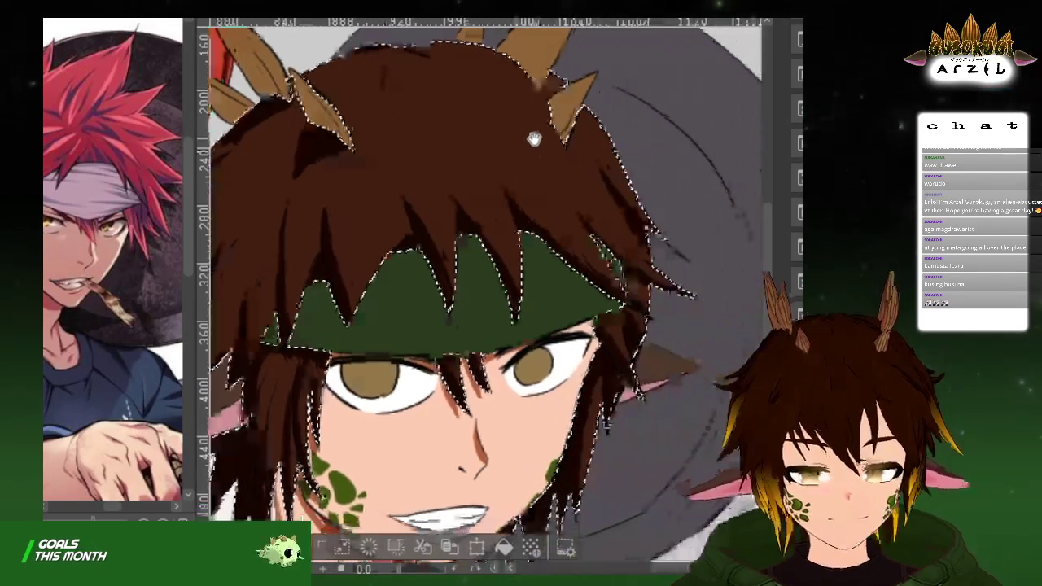
pyautogui.scroll(1, 532, 141)
pyautogui.scroll(1, 577, 168)
pyautogui.moveTo(616, 161); pyautogui.dragTo(628, 148)
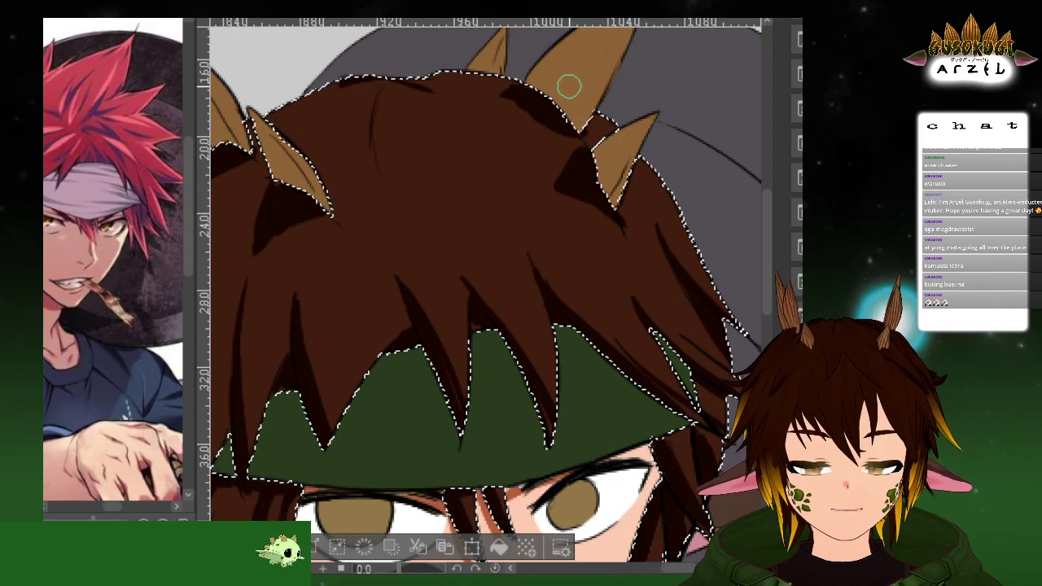
pyautogui.moveTo(567, 84); pyautogui.dragTo(614, 114)
pyautogui.moveTo(735, 160); pyautogui.dragTo(698, 152)
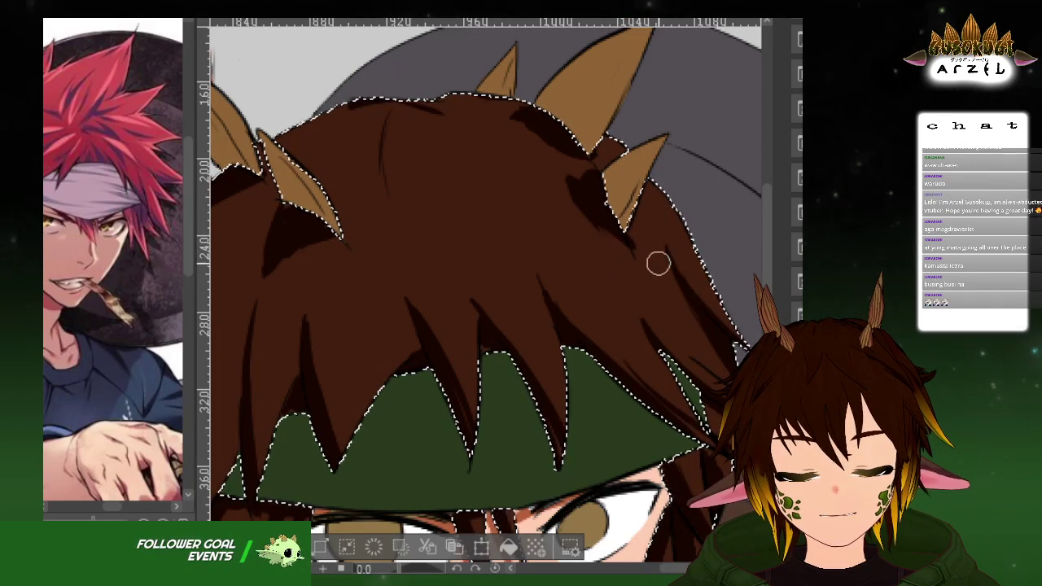
# Refine the shadow beneath the near horns with ragged strand ends and fill in the dark upper hair edge behind them
pyautogui.moveTo(683, 312)
pyautogui.mouseDown()
pyautogui.moveTo(627, 233)
pyautogui.moveTo(623, 204)
pyautogui.moveTo(633, 170)
pyautogui.moveTo(707, 162)
pyautogui.mouseUp()
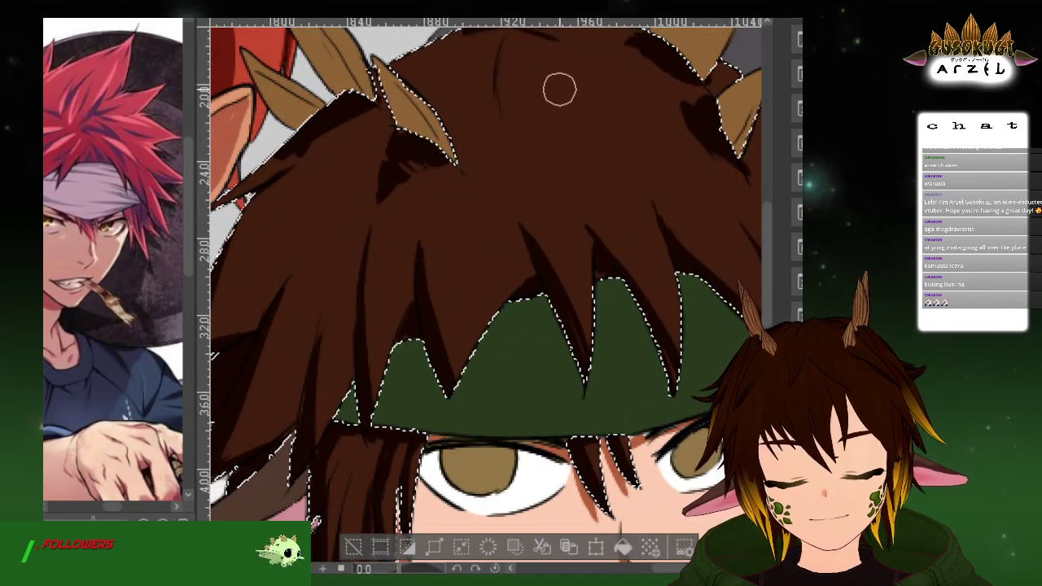
pyautogui.moveTo(564, 105); pyautogui.dragTo(589, 121)
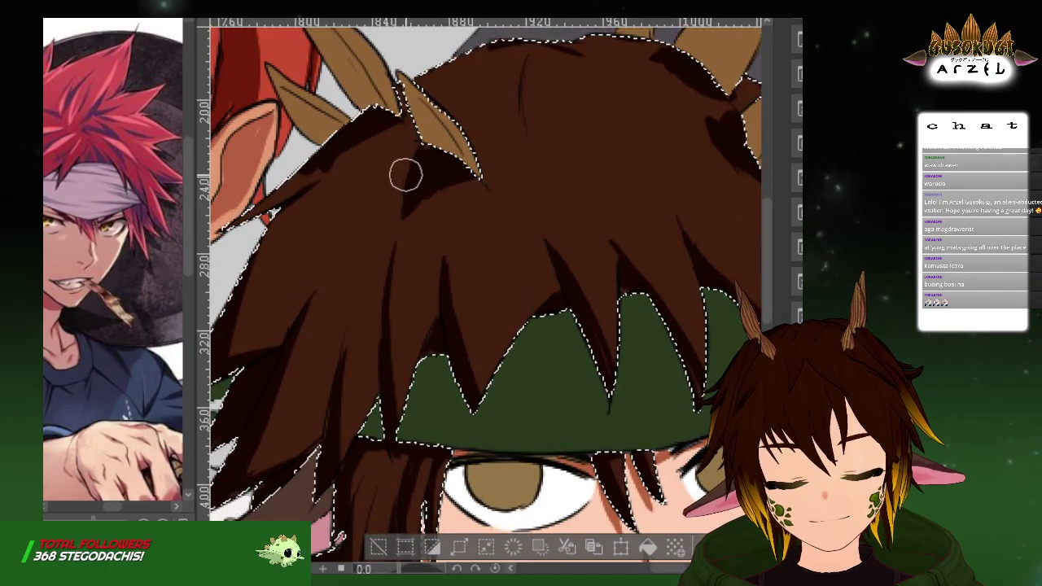
pyautogui.moveTo(440, 191)
pyautogui.mouseDown()
pyautogui.moveTo(447, 167)
pyautogui.moveTo(516, 189)
pyautogui.moveTo(633, 152)
pyautogui.mouseUp()
pyautogui.moveTo(552, 90); pyautogui.dragTo(567, 103)
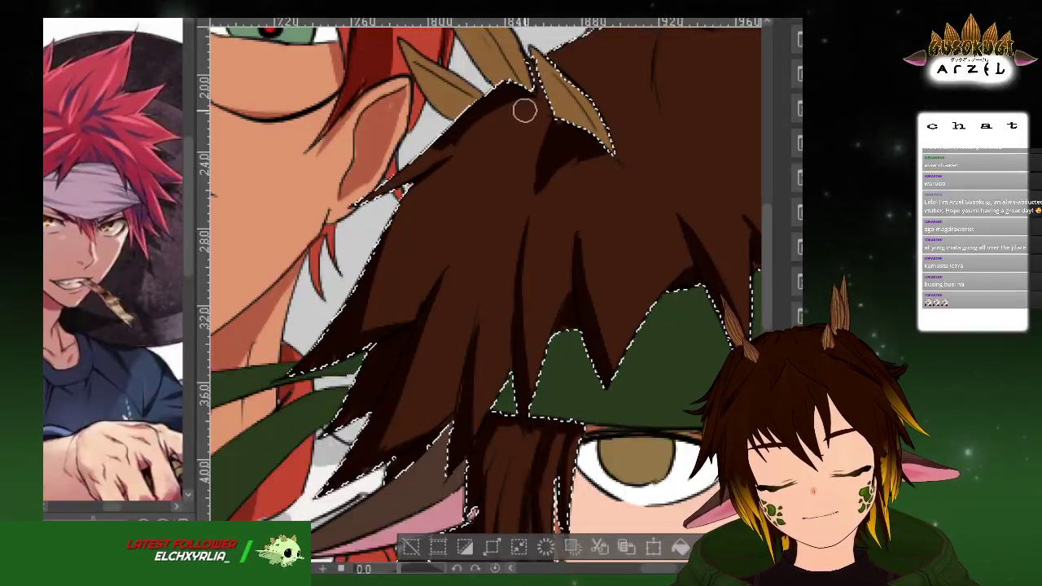
pyautogui.moveTo(473, 141)
pyautogui.mouseDown()
pyautogui.moveTo(562, 83)
pyautogui.moveTo(495, 111)
pyautogui.moveTo(531, 93)
pyautogui.mouseUp()
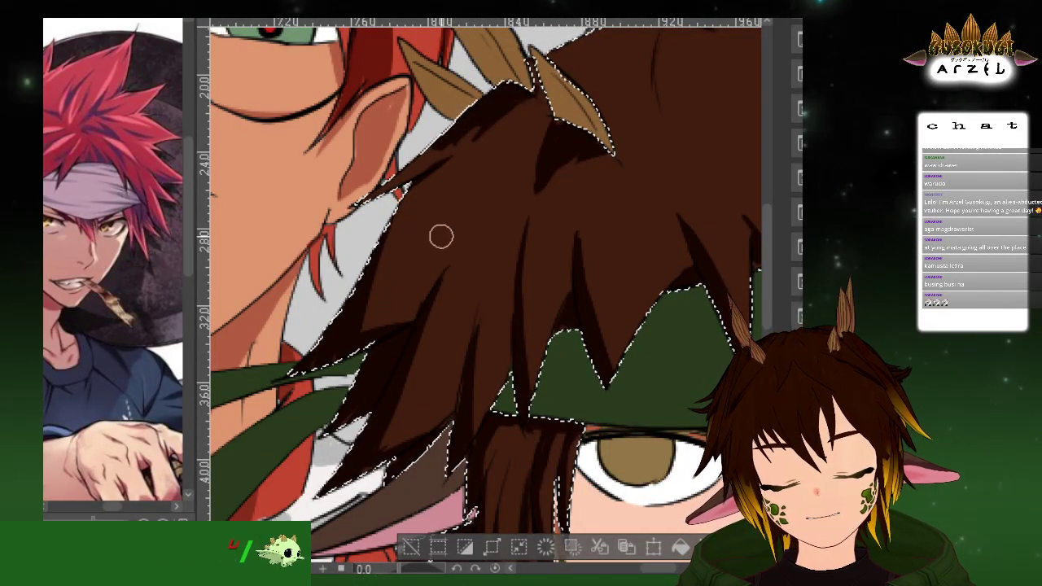
# Paint tapered shadows along the crown's upper edge between the horns and erase the excess around the central strand
pyautogui.moveTo(688, 151)
pyautogui.mouseDown()
pyautogui.moveTo(616, 116)
pyautogui.moveTo(594, 209)
pyautogui.moveTo(629, 216)
pyautogui.moveTo(666, 248)
pyautogui.mouseUp()
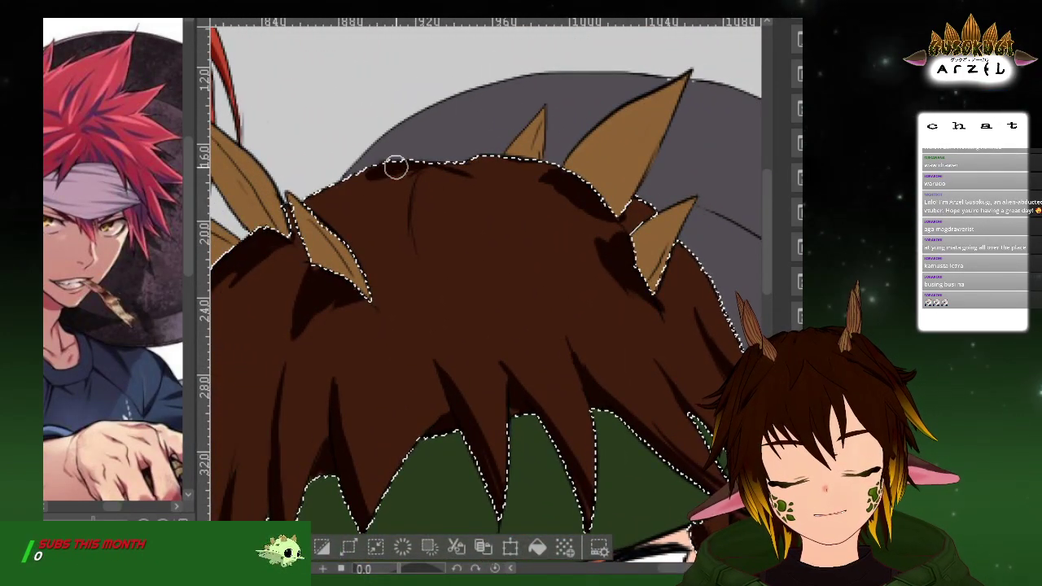
pyautogui.moveTo(432, 176)
pyautogui.mouseDown()
pyautogui.moveTo(402, 200)
pyautogui.moveTo(401, 231)
pyautogui.mouseUp()
pyautogui.moveTo(549, 163); pyautogui.dragTo(599, 197)
pyautogui.press('e')
pyautogui.moveTo(425, 211)
pyautogui.mouseDown()
pyautogui.moveTo(407, 237)
pyautogui.moveTo(407, 265)
pyautogui.mouseUp()
pyautogui.moveTo(402, 221); pyautogui.dragTo(419, 181)
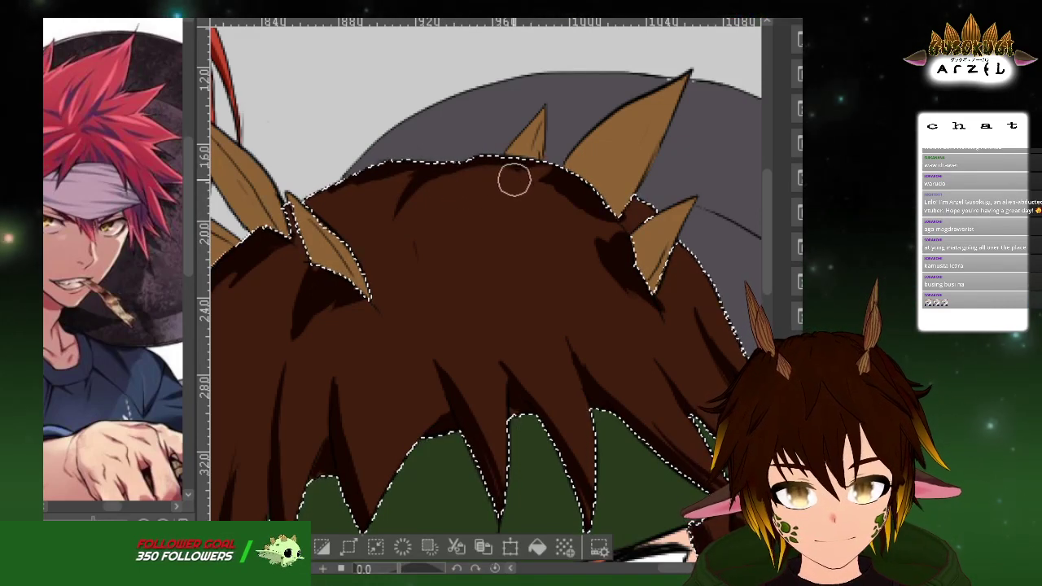
# Paint yellow streaks down the hair lock between the near ear and eye, following the horned character reference
pyautogui.scroll(-2, 627, 155)
pyautogui.moveTo(724, 220); pyautogui.dragTo(671, 193)
pyautogui.moveTo(671, 230); pyautogui.dragTo(644, 219)
pyautogui.moveTo(649, 263); pyautogui.dragTo(614, 200)
pyautogui.scroll(2, 591, 265)
pyautogui.scroll(-4, 561, 285)
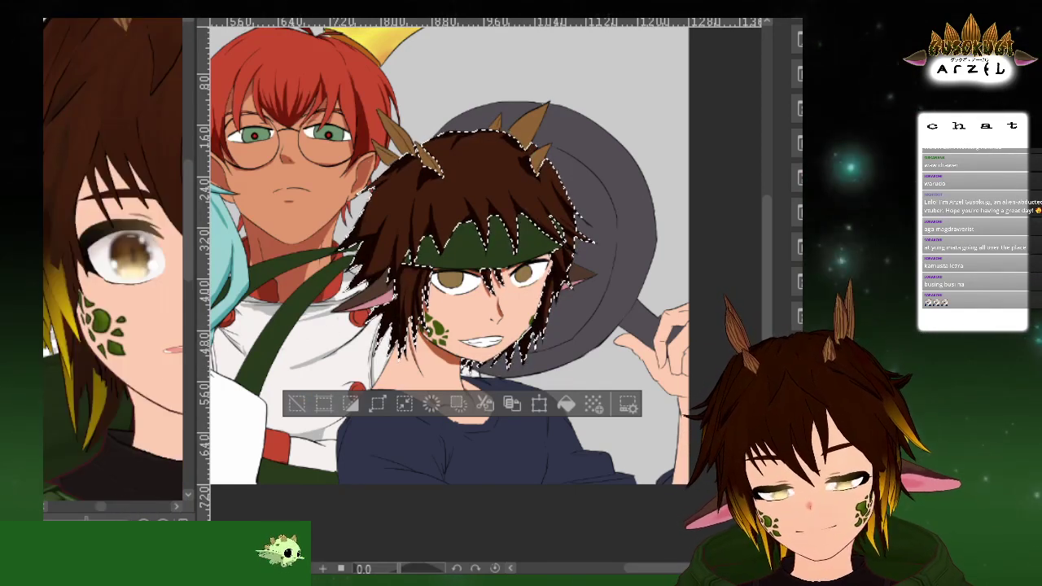
pyautogui.scroll(2, 452, 299)
pyautogui.scroll(3, 452, 299)
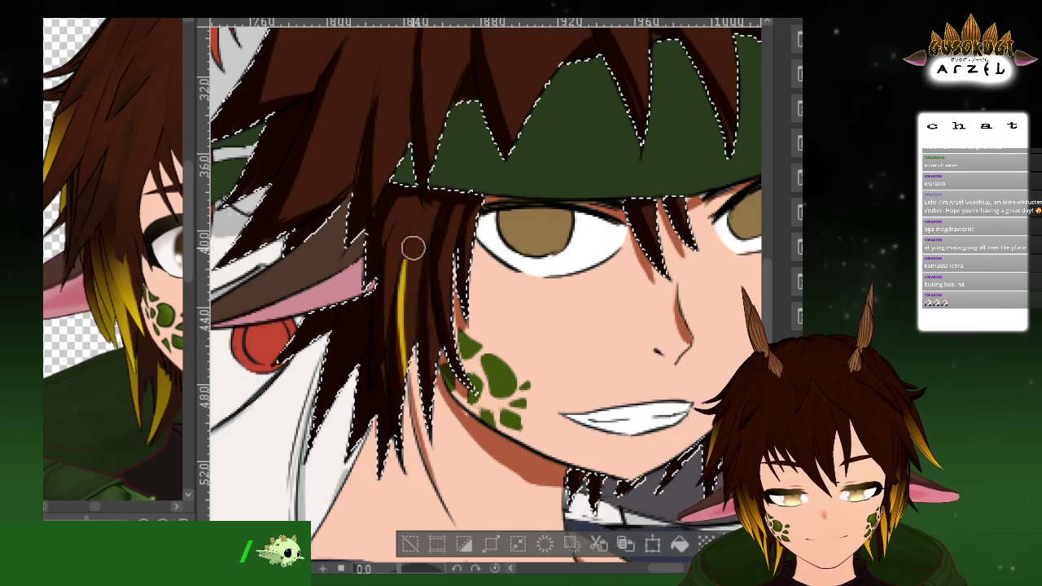
pyautogui.moveTo(417, 238); pyautogui.dragTo(404, 339)
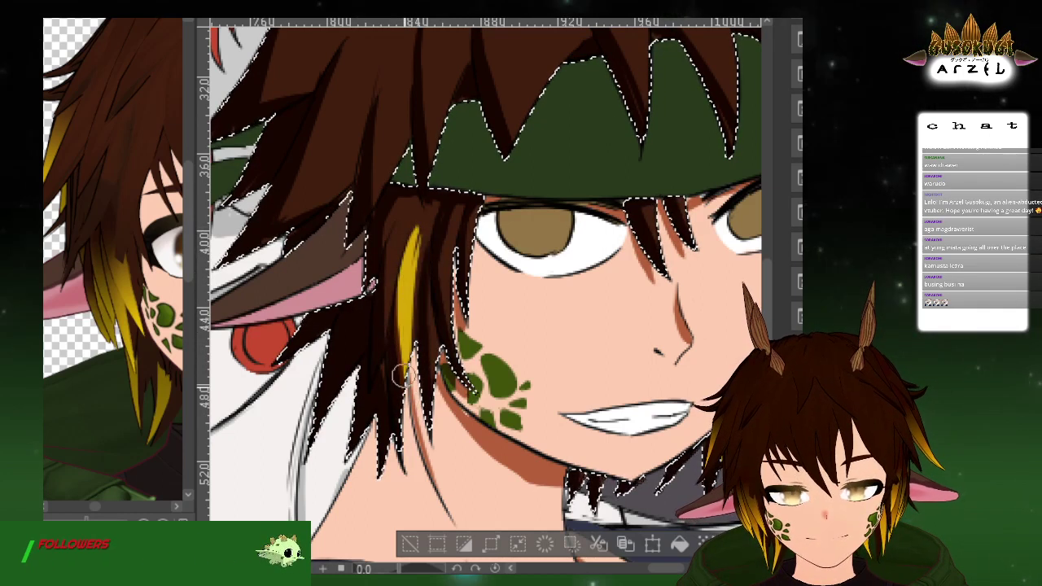
pyautogui.moveTo(429, 302); pyautogui.dragTo(435, 397)
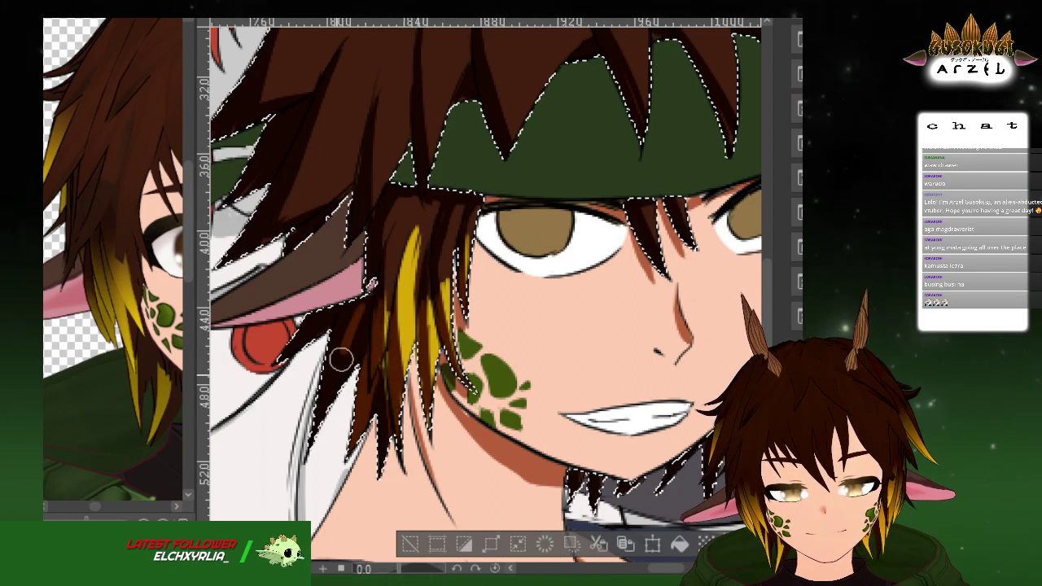
# Tint the pointed locks below the near ear reddish brown, add a yellow streak beside the ear and trim its upper end
pyautogui.moveTo(358, 357); pyautogui.dragTo(361, 325)
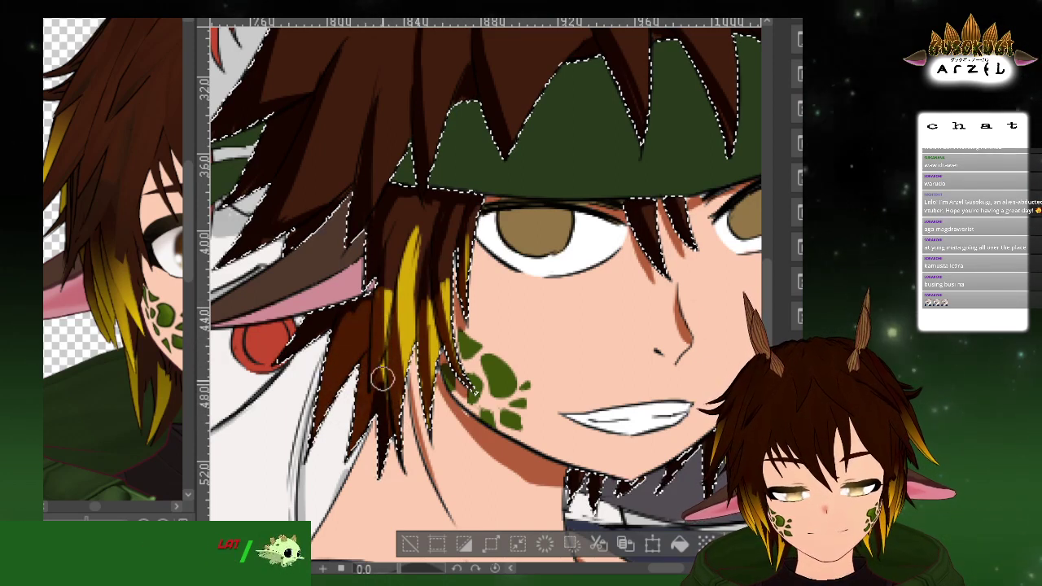
pyautogui.moveTo(400, 214); pyautogui.dragTo(385, 371)
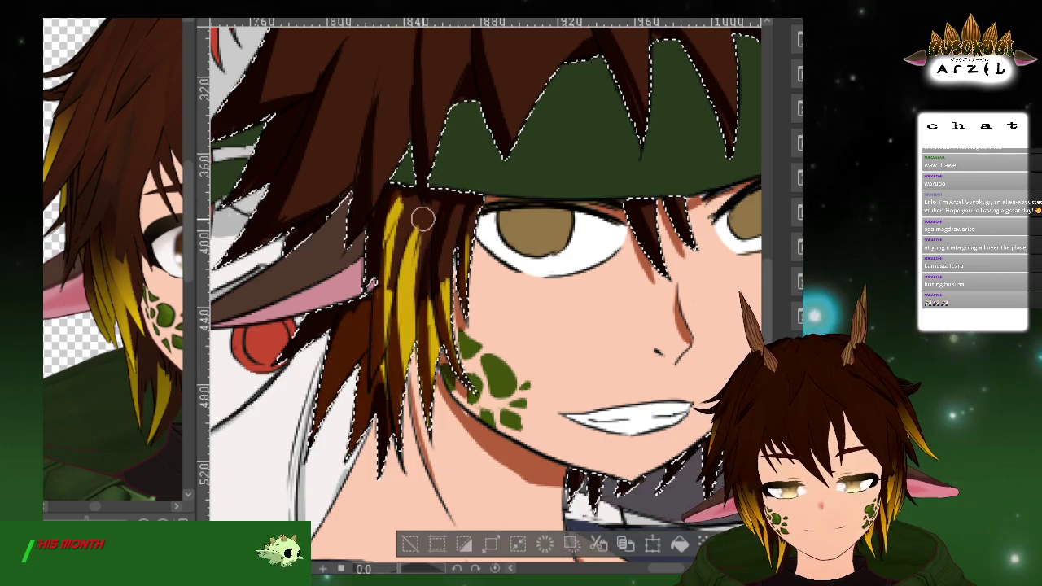
pyautogui.scroll(2, 424, 213)
pyautogui.scroll(-1, 429, 213)
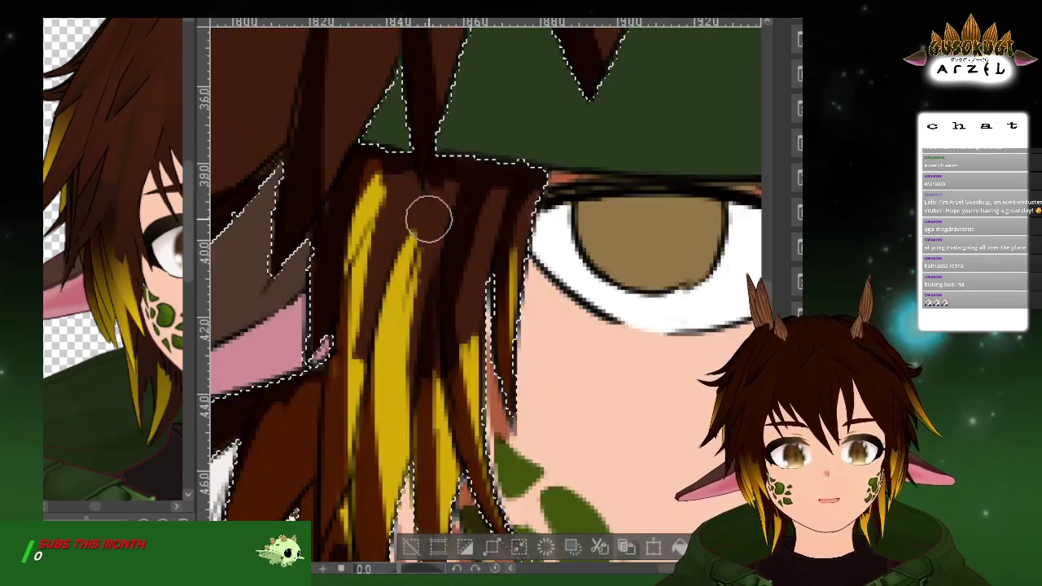
pyautogui.moveTo(377, 173); pyautogui.dragTo(358, 233)
pyautogui.moveTo(417, 193); pyautogui.dragTo(359, 261)
pyautogui.scroll(-2, 409, 242)
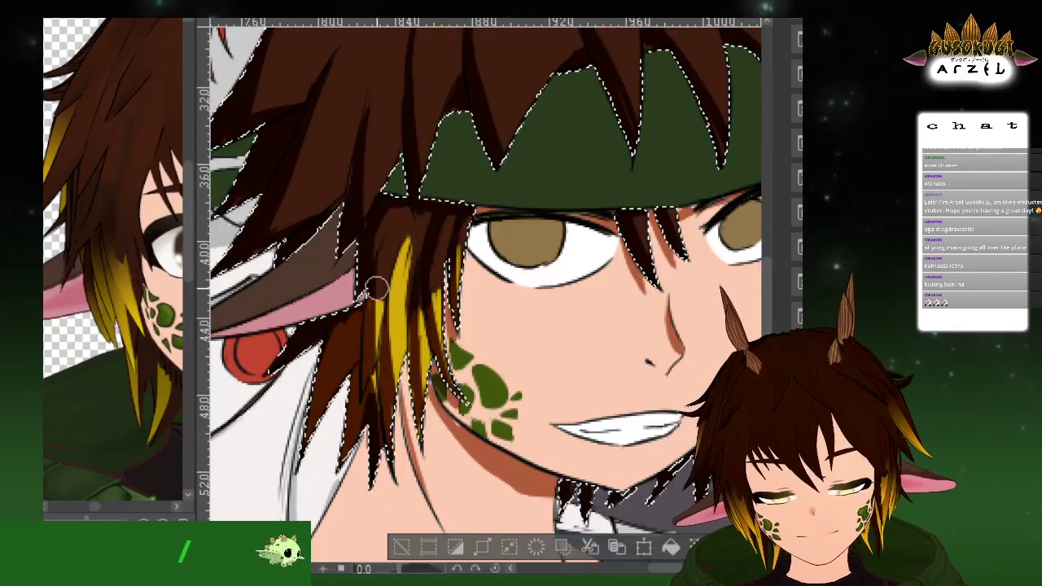
pyautogui.moveTo(427, 228); pyautogui.dragTo(532, 326)
pyautogui.moveTo(549, 210); pyautogui.dragTo(608, 283)
pyautogui.moveTo(458, 165); pyautogui.dragTo(406, 260)
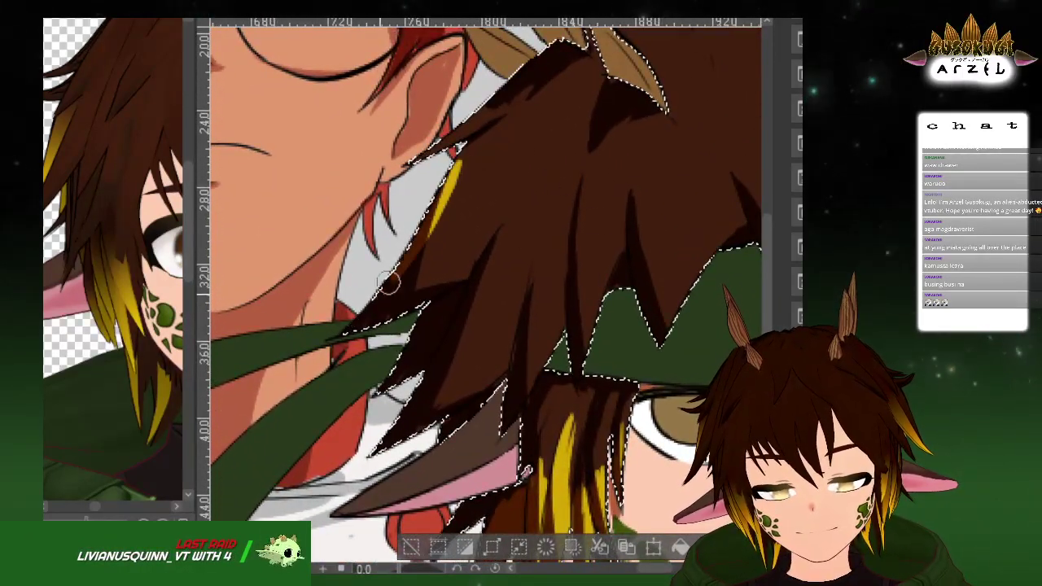
pyautogui.hotkey('ctrl', 'z')
pyautogui.moveTo(446, 296); pyautogui.dragTo(400, 379)
pyautogui.scroll(-1, 567, 208)
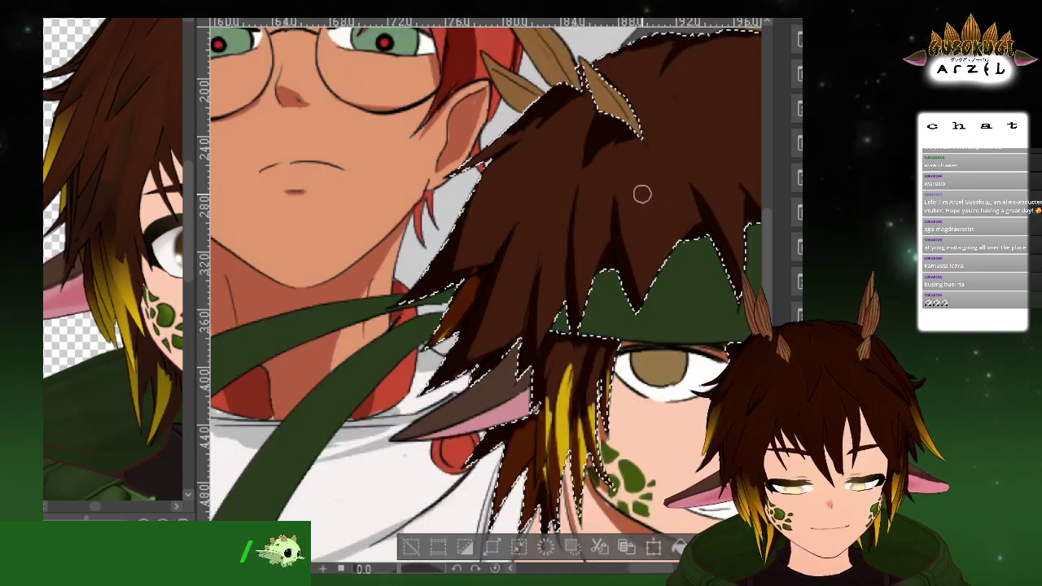
pyautogui.moveTo(671, 206)
pyautogui.mouseDown()
pyautogui.moveTo(559, 201)
pyautogui.moveTo(656, 219)
pyautogui.mouseUp()
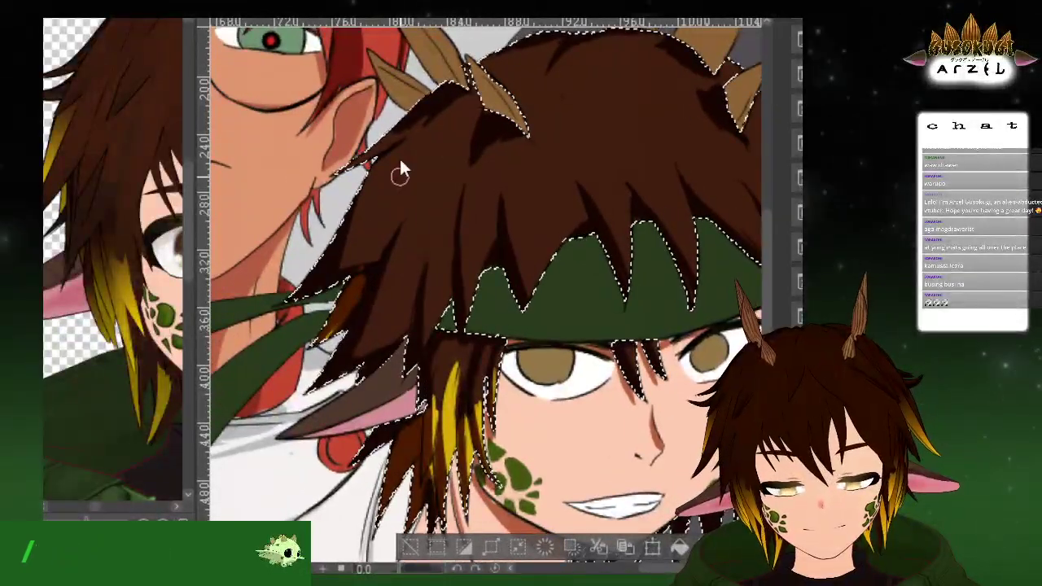
pyautogui.moveTo(400, 228); pyautogui.dragTo(371, 316)
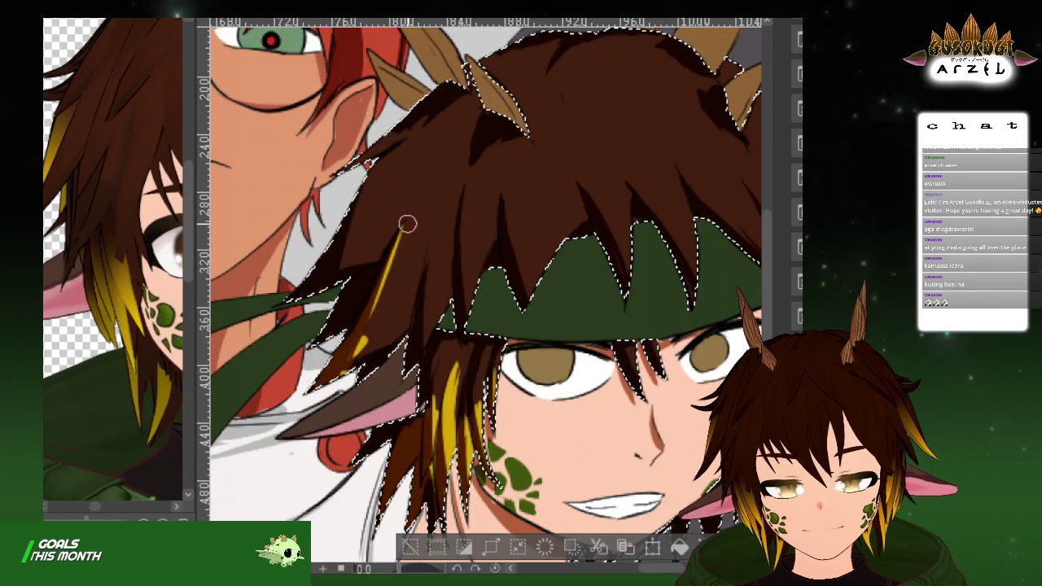
pyautogui.hotkey('ctrl', 'z')
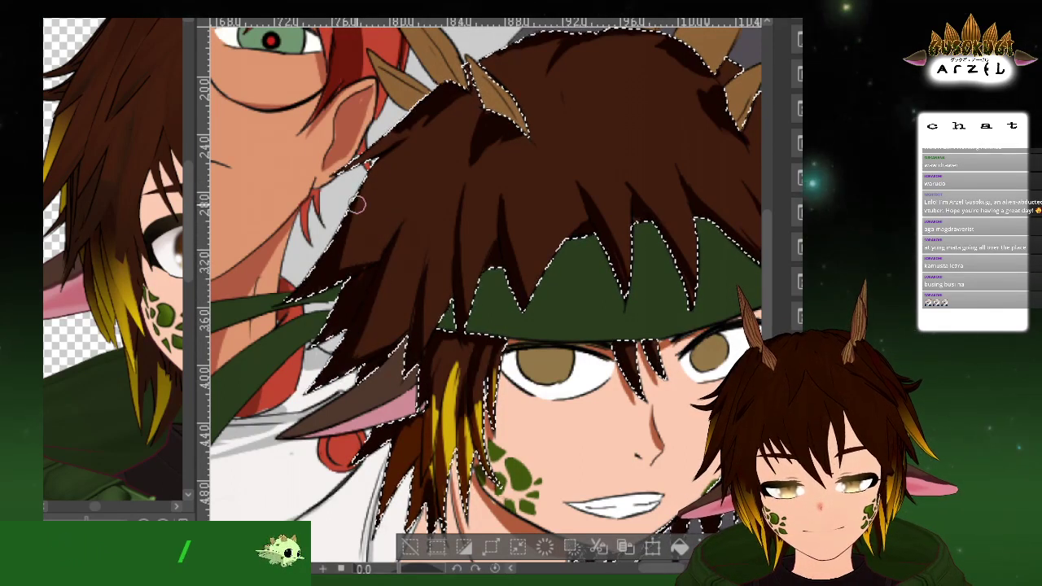
# Paint a jagged yellow patch on the outer hair lock above the near ear, with a reddish-brown tint toward its tip
pyautogui.moveTo(370, 177)
pyautogui.mouseDown()
pyautogui.moveTo(282, 302)
pyautogui.moveTo(360, 248)
pyautogui.mouseUp()
pyautogui.moveTo(363, 203); pyautogui.dragTo(363, 234)
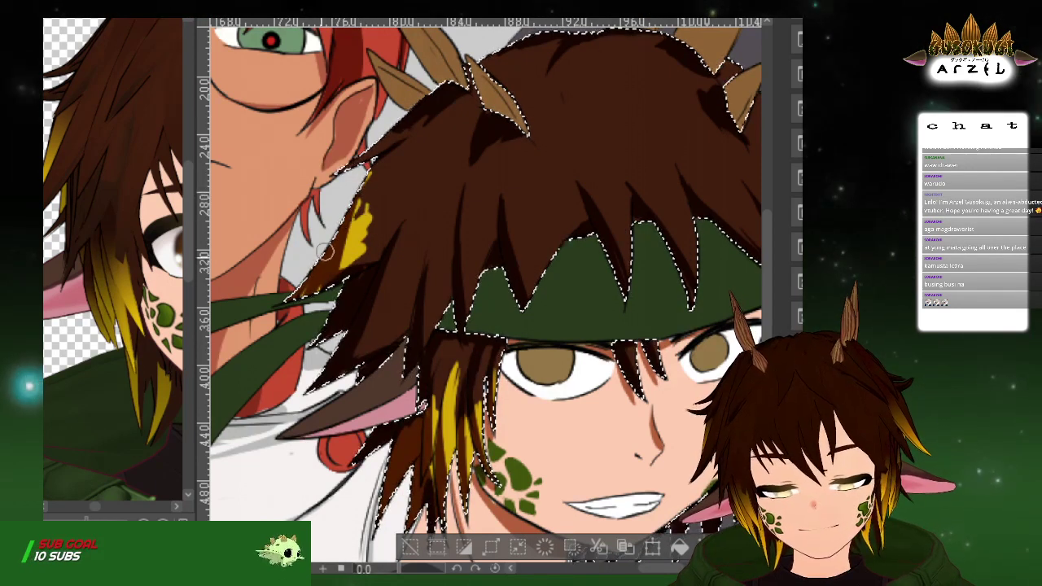
pyautogui.moveTo(368, 188)
pyautogui.mouseDown()
pyautogui.moveTo(372, 155)
pyautogui.moveTo(357, 259)
pyautogui.mouseUp()
pyautogui.moveTo(371, 170); pyautogui.dragTo(342, 270)
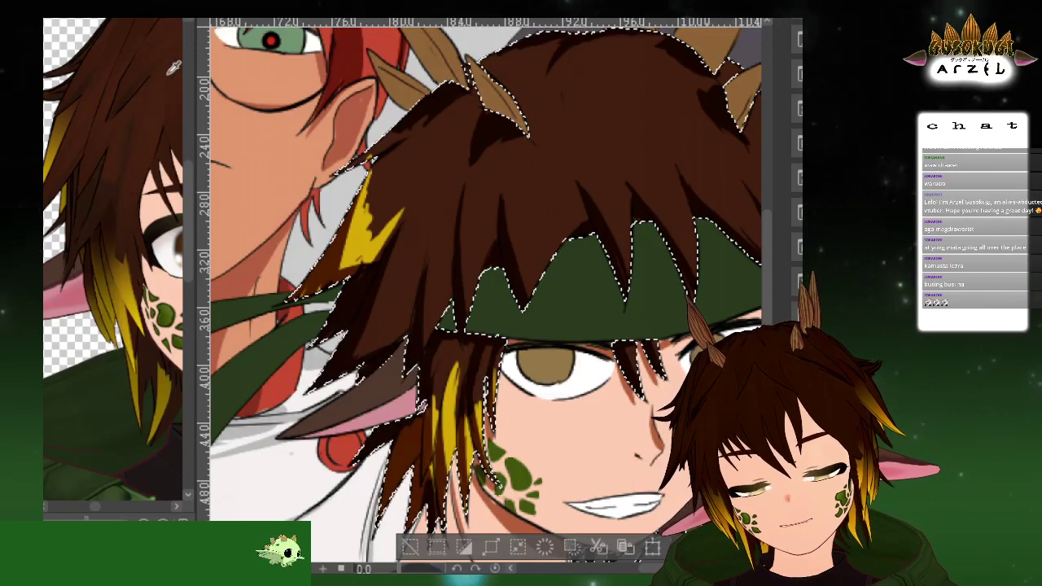
# Blend the yellow of the outer lock and the streaks beside the near ear softly into the brown hair
pyautogui.moveTo(368, 204)
pyautogui.mouseDown()
pyautogui.moveTo(372, 189)
pyautogui.moveTo(376, 243)
pyautogui.moveTo(404, 208)
pyautogui.mouseUp()
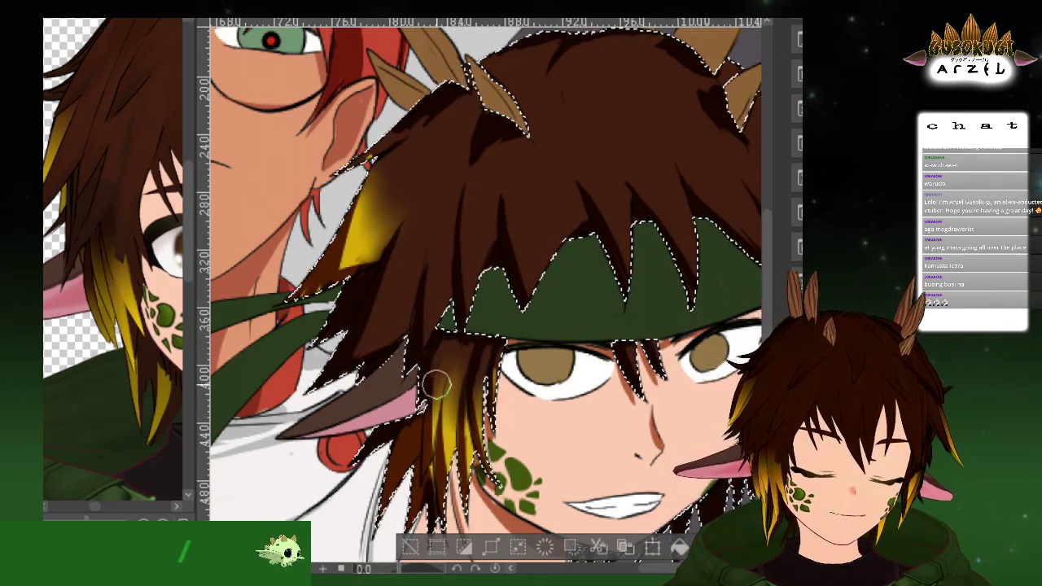
pyautogui.moveTo(673, 312); pyautogui.dragTo(621, 179)
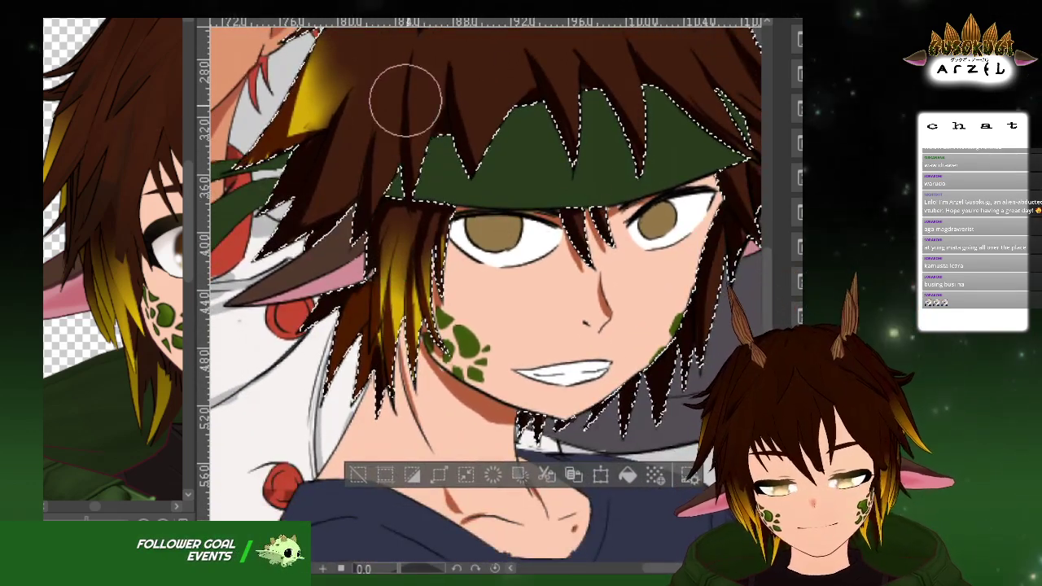
pyautogui.moveTo(806, 174); pyautogui.dragTo(684, 174)
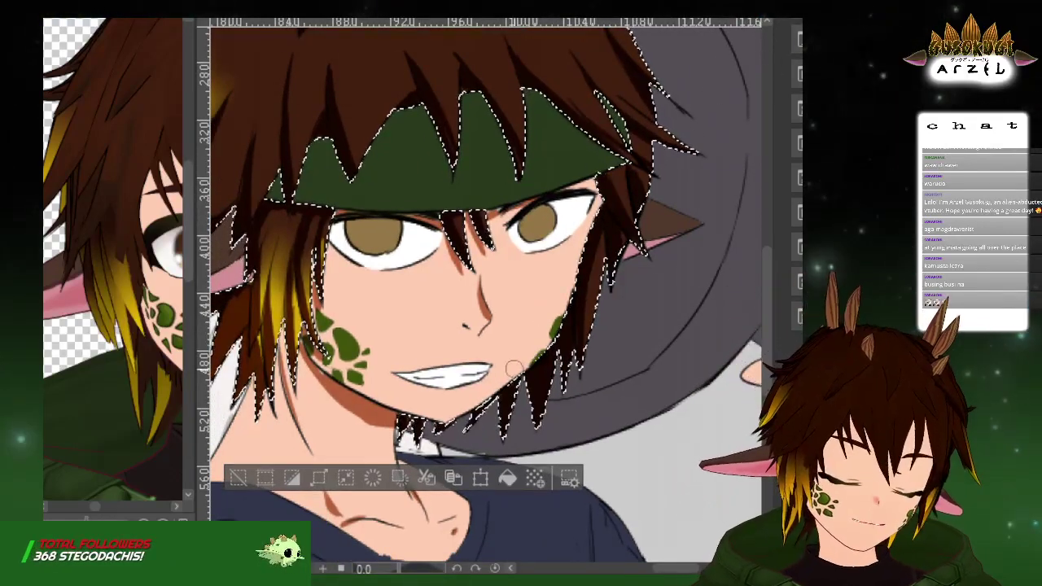
# Paint yellow streaks on the hair lock beside the far eye, following the horned character reference
pyautogui.click(144, 537)
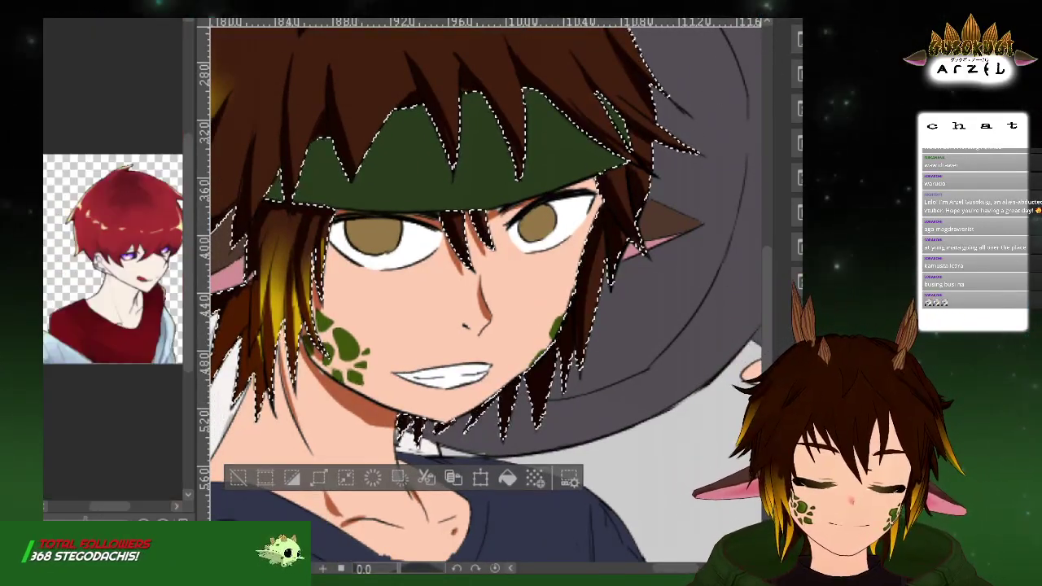
pyautogui.click(144, 538)
pyautogui.click(143, 538)
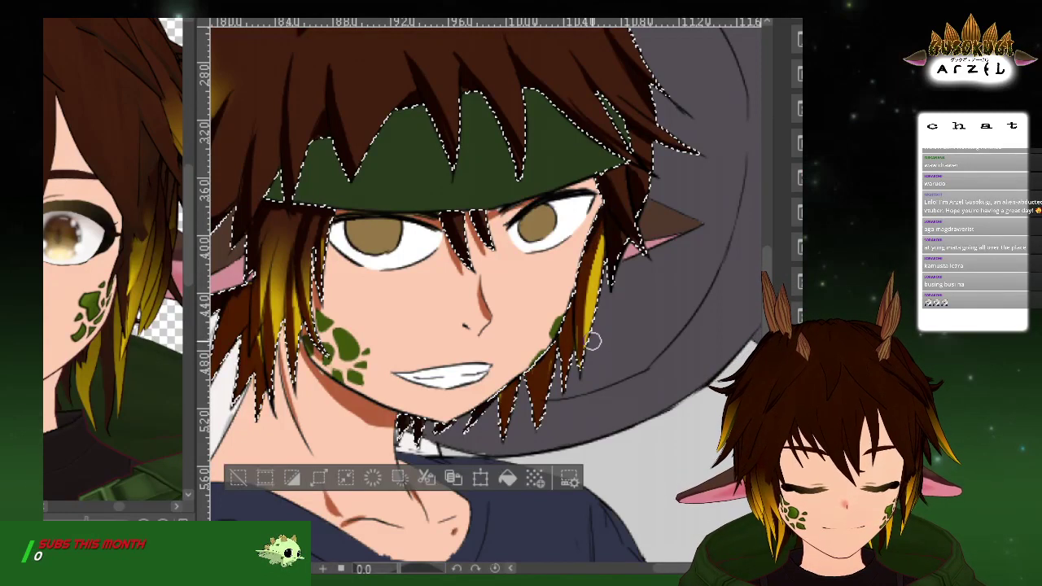
# Colour the pointed hair tips below the near ear and along the far jaw yellow
pyautogui.scroll(-2, 638, 302)
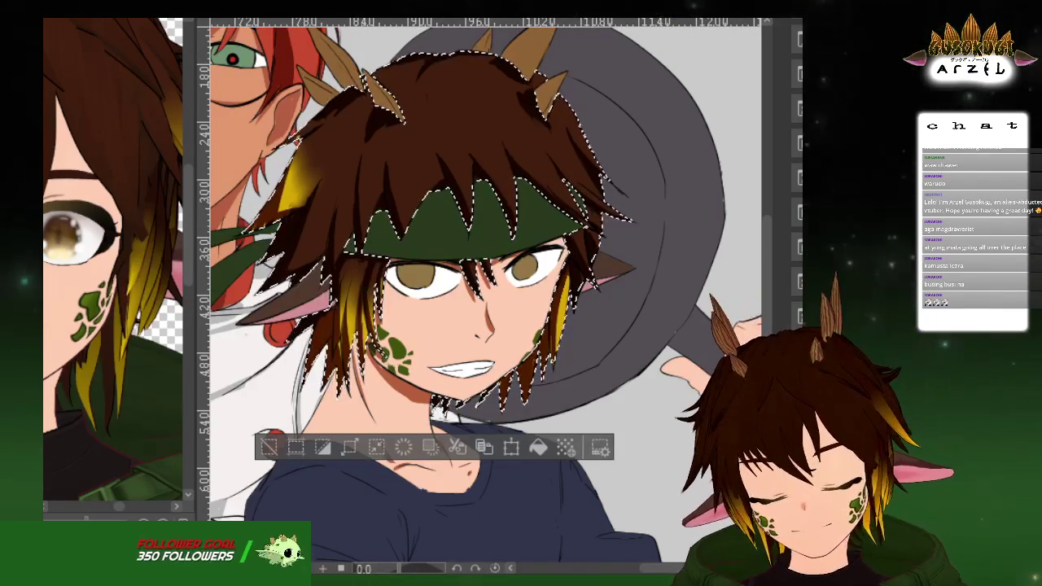
pyautogui.moveTo(727, 273); pyautogui.dragTo(690, 300)
pyautogui.scroll(-3, 701, 283)
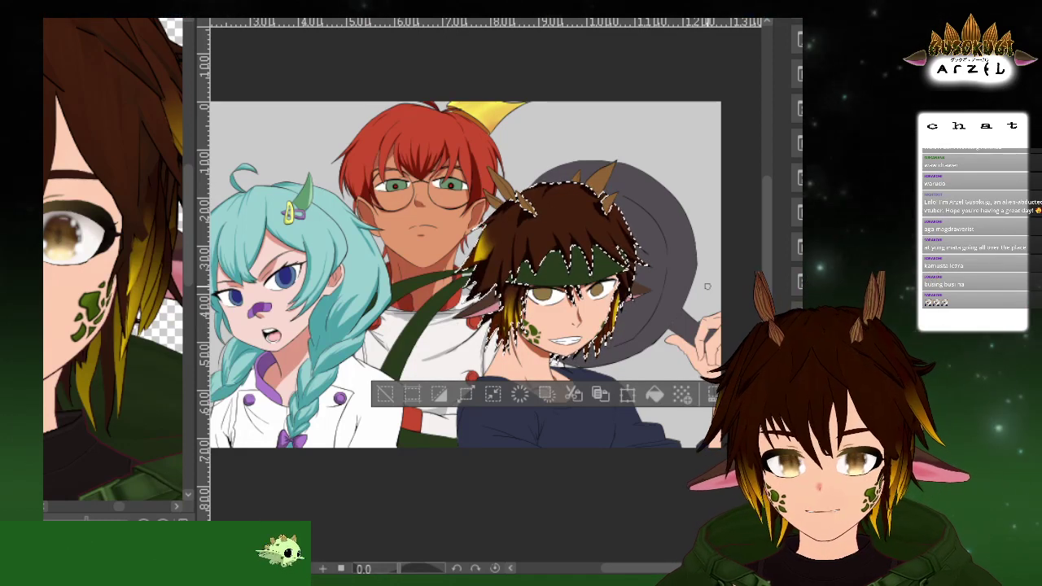
pyautogui.scroll(3, 529, 269)
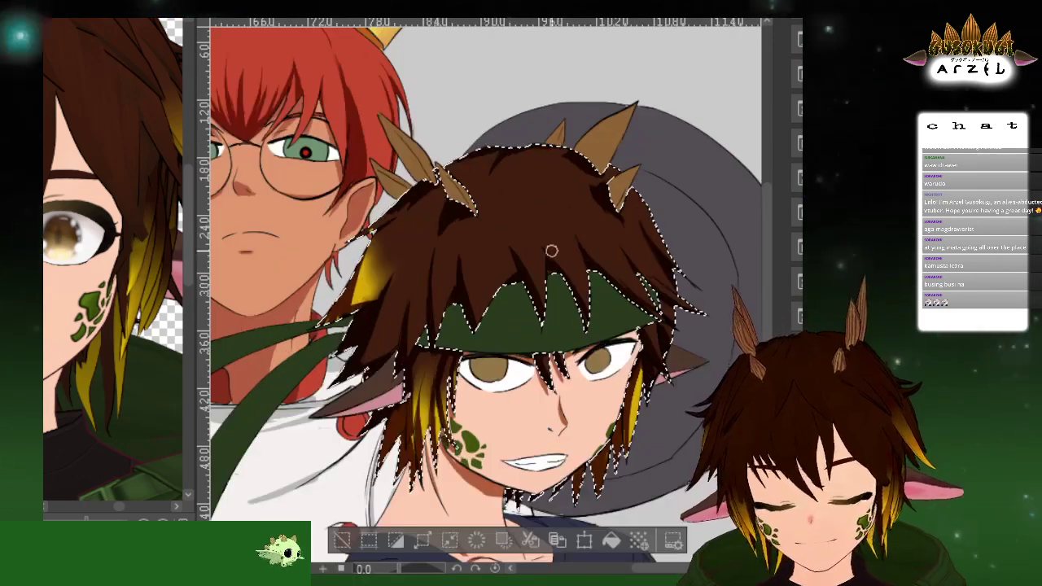
pyautogui.moveTo(529, 267); pyautogui.dragTo(600, 214)
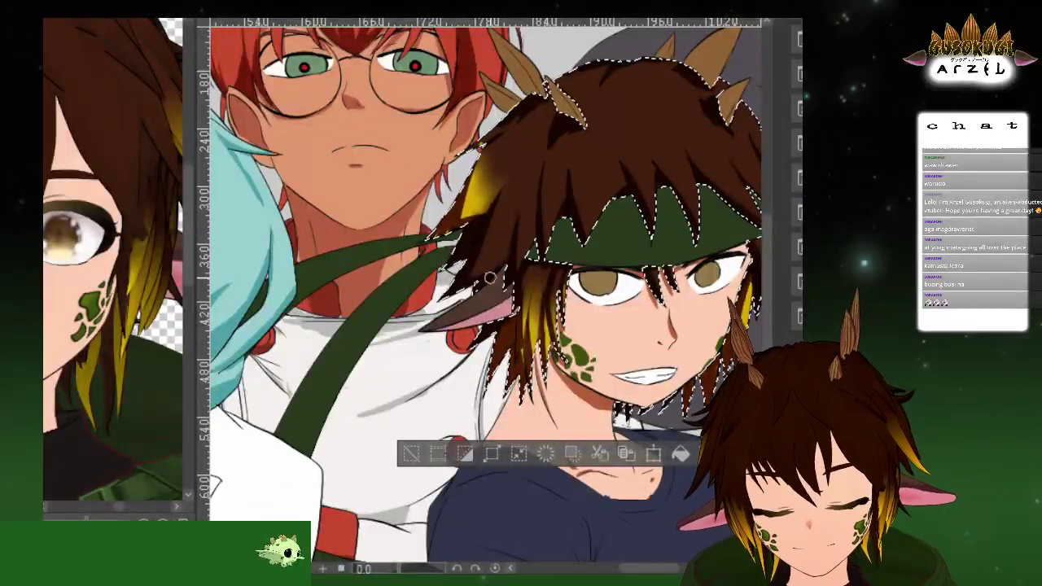
pyautogui.scroll(2, 486, 278)
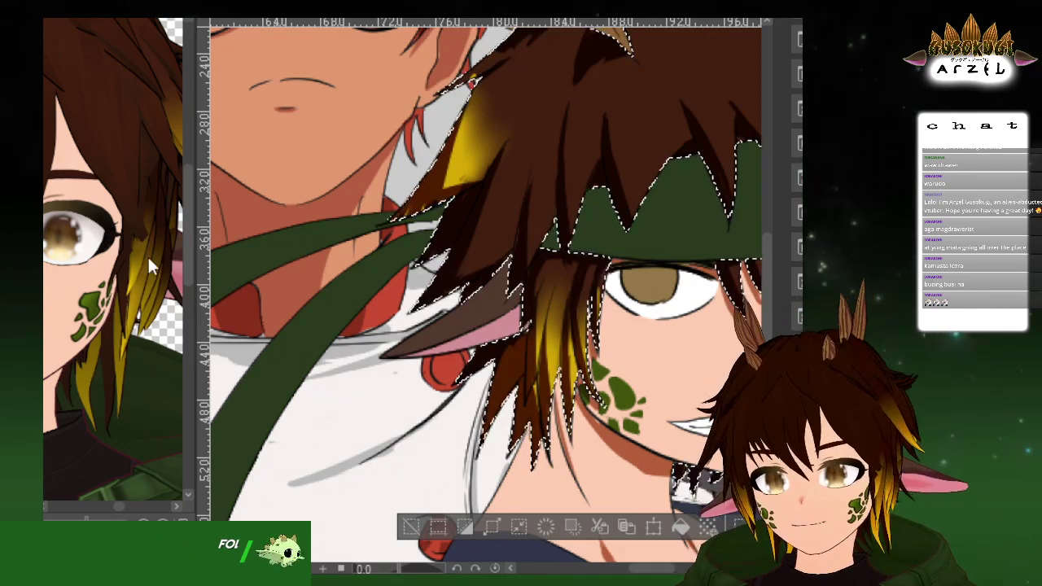
pyautogui.scroll(-1, 694, 140)
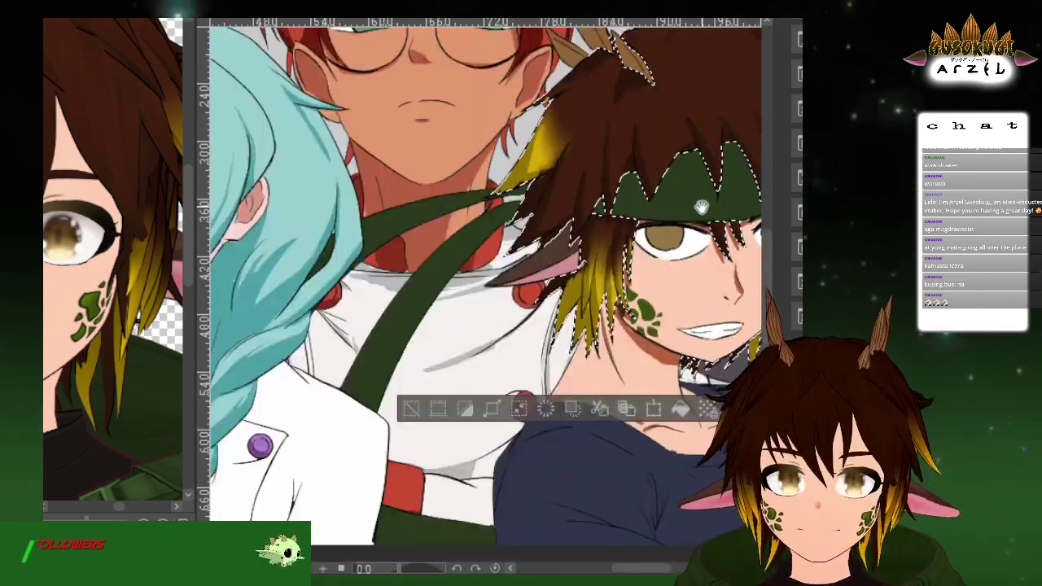
pyautogui.moveTo(700, 202); pyautogui.dragTo(581, 216)
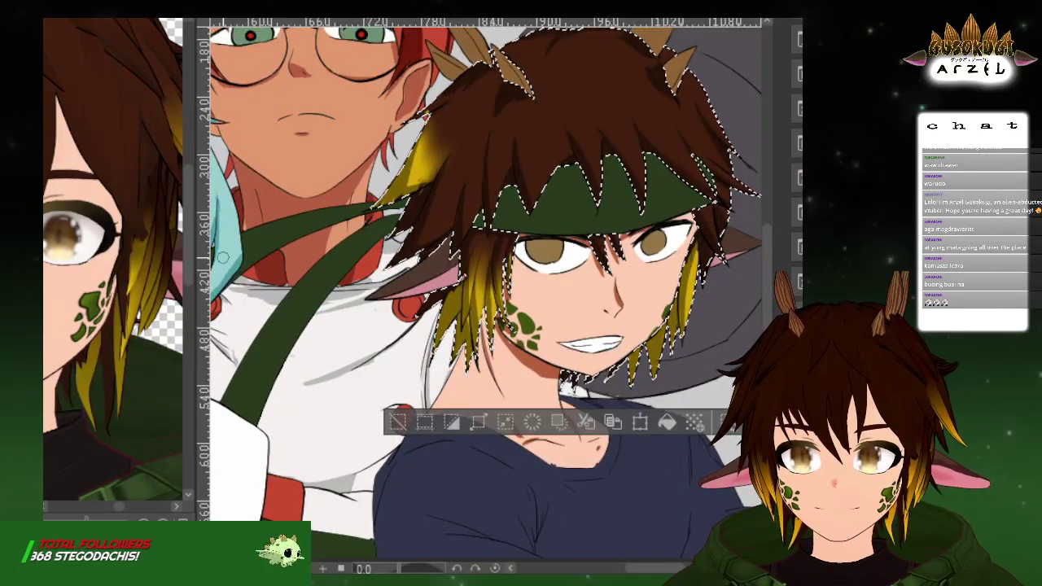
# Remove the yellow patch from the outer hair lock above the near ear, comparing with the side lock of the reference
pyautogui.scroll(-3, 485, 269)
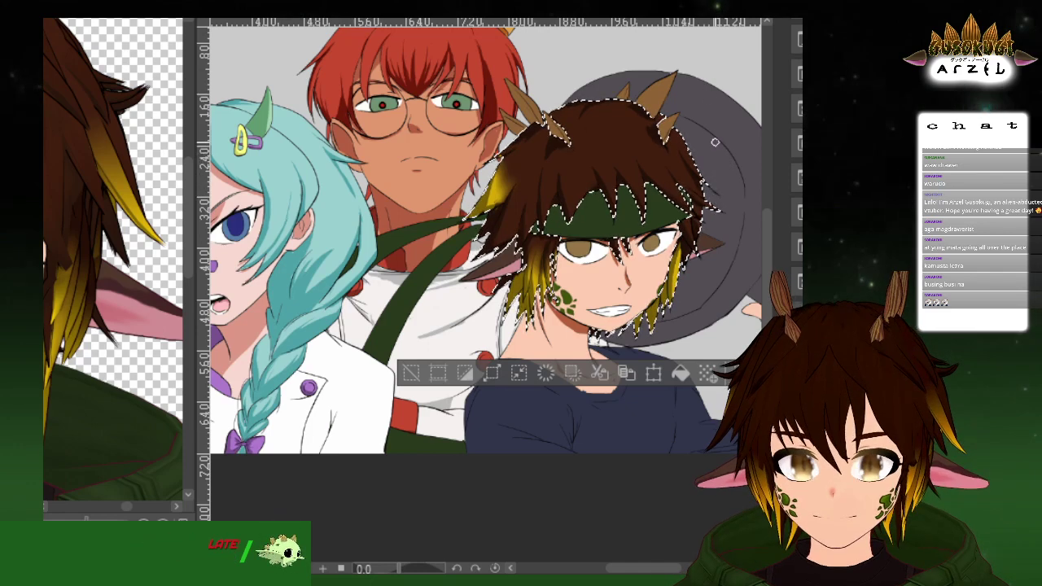
pyautogui.press('Tab')
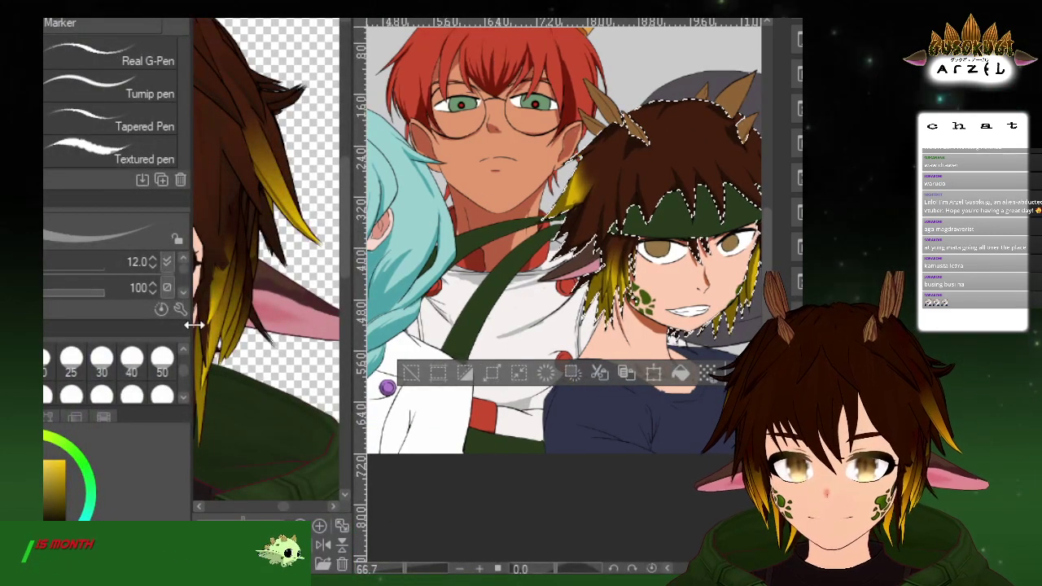
pyautogui.press('Tab')
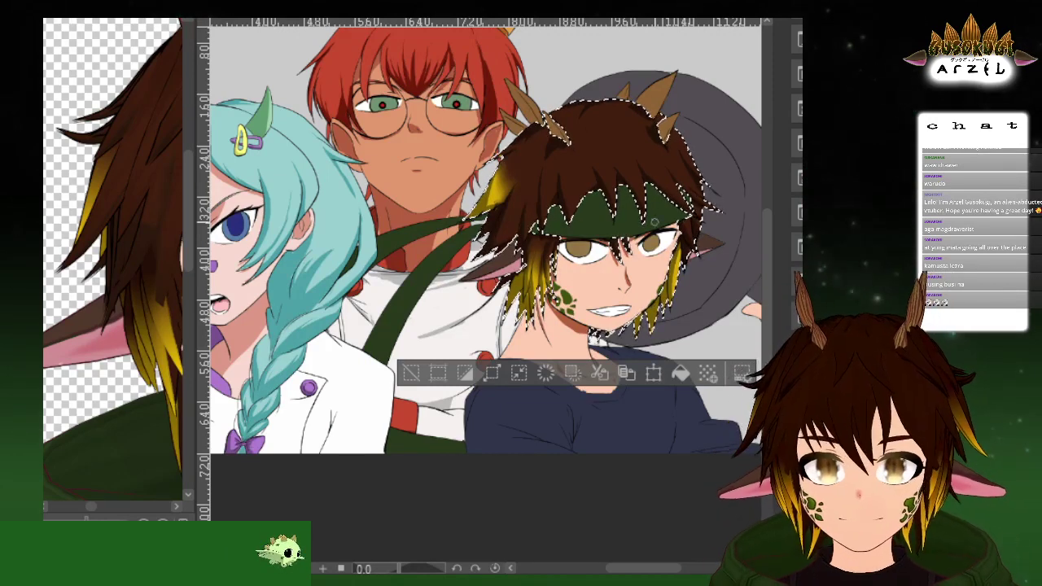
pyautogui.scroll(3, 625, 273)
pyautogui.moveTo(625, 268); pyautogui.dragTo(637, 306)
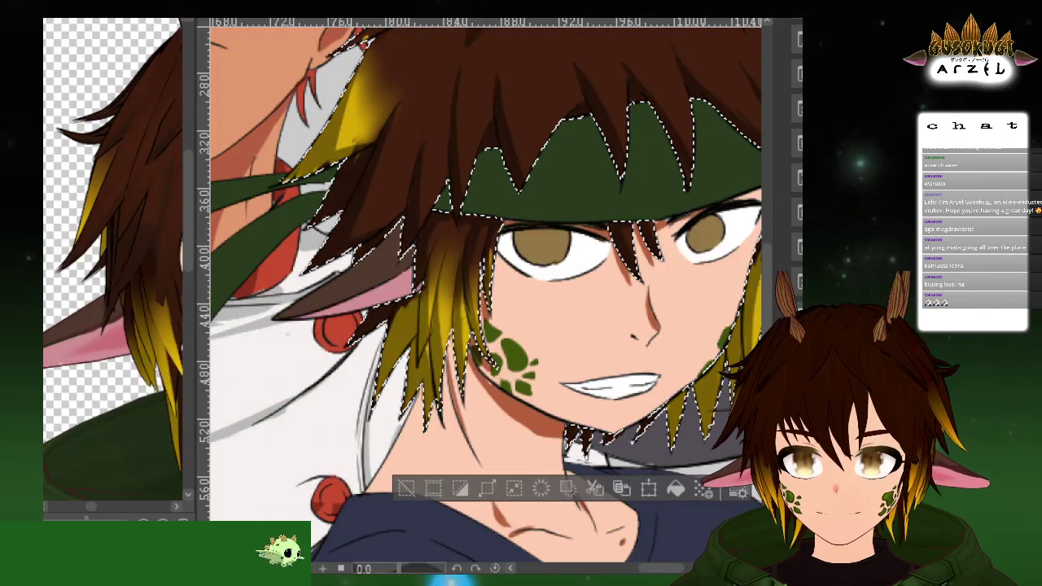
pyautogui.hotkey('ctrl', 'z')
pyautogui.hotkey('ctrl', 'y')
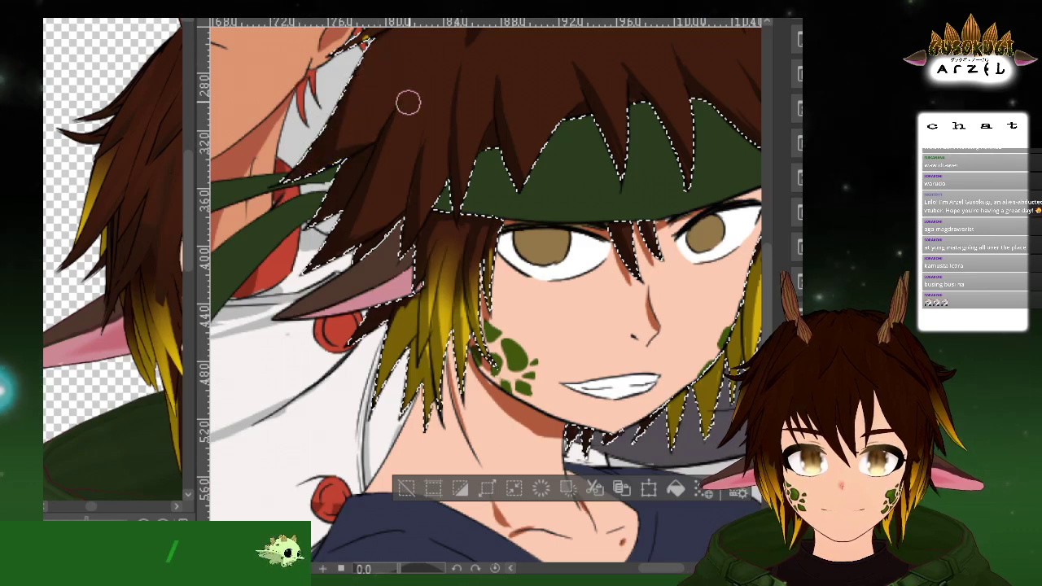
# Paint a yellow patch on the pointed hair lock directly above the near ear and soften its upper edge
pyautogui.moveTo(442, 89); pyautogui.dragTo(439, 175)
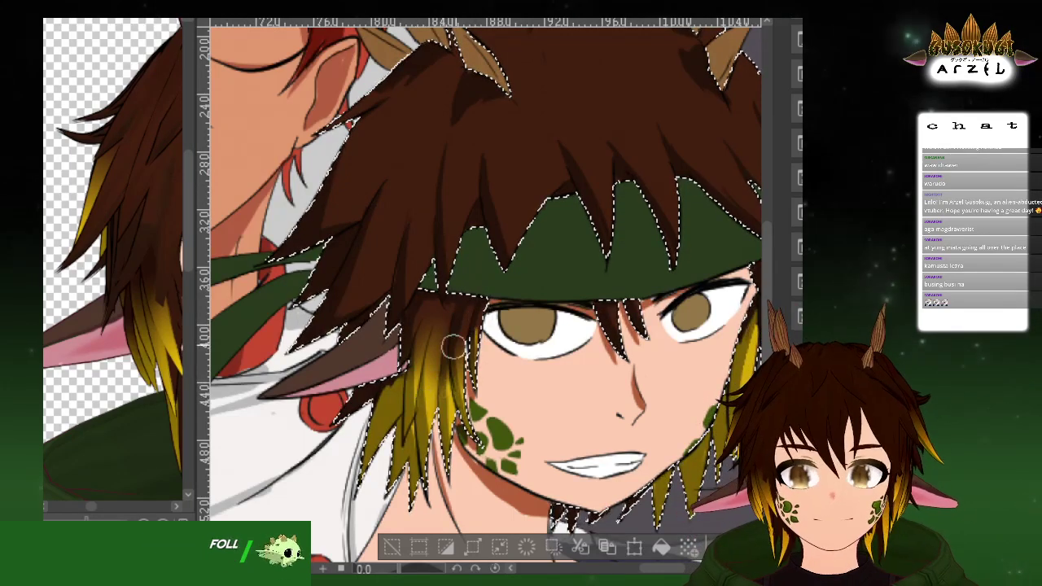
pyautogui.moveTo(383, 194); pyautogui.dragTo(301, 338)
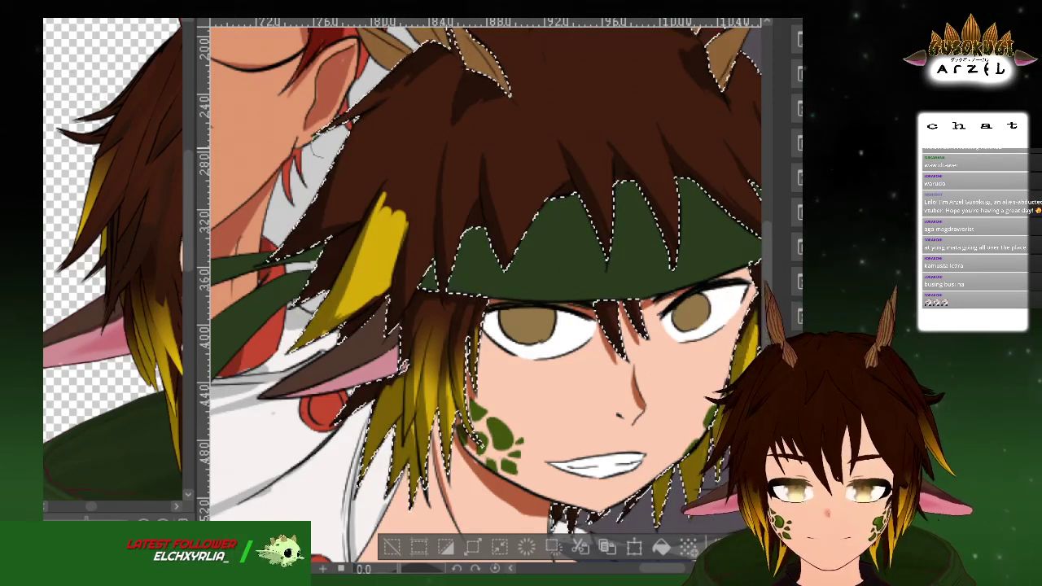
pyautogui.moveTo(384, 204); pyautogui.dragTo(398, 193)
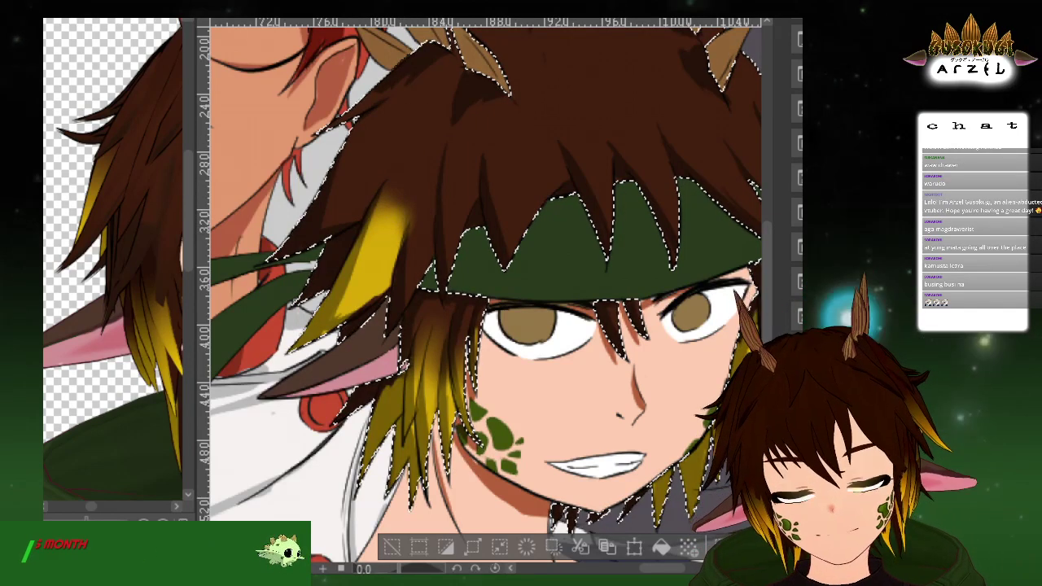
# Fade the upper end and inner side of the yellow patch above the near ear into the brown hair with a larger brush
pyautogui.press(']')
pyautogui.press(']')
pyautogui.press(']')
pyautogui.press(']')
pyautogui.press(']')
pyautogui.moveTo(400, 200)
pyautogui.mouseDown()
pyautogui.moveTo(349, 269)
pyautogui.moveTo(420, 192)
pyautogui.moveTo(416, 207)
pyautogui.moveTo(445, 138)
pyautogui.mouseUp()
pyautogui.press('[')
pyautogui.press('[')
pyautogui.press('[')
pyautogui.press('[')
pyautogui.press('[')
pyautogui.press(']')
pyautogui.press(']')
pyautogui.press(']')
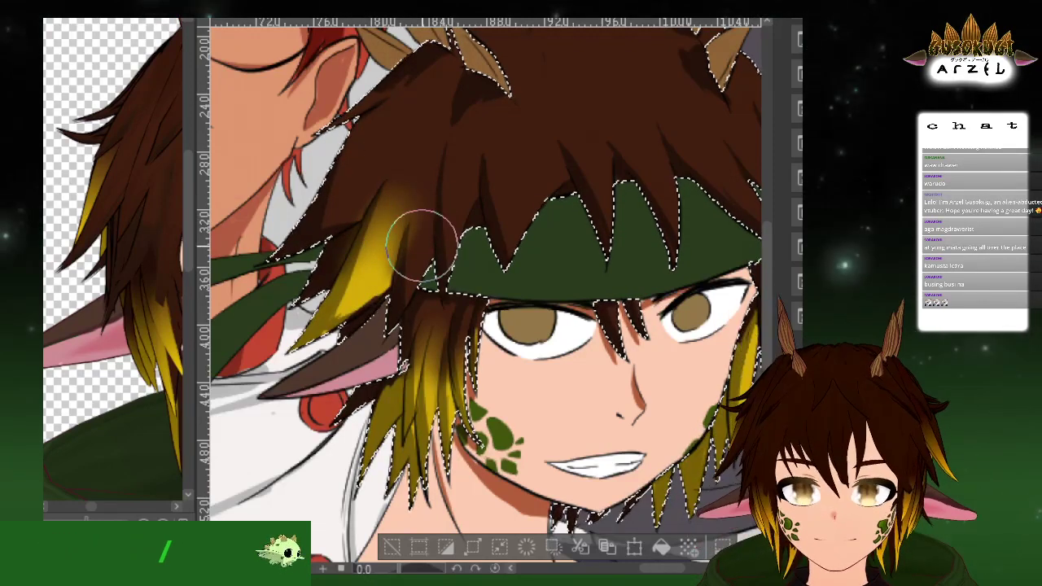
pyautogui.moveTo(391, 231); pyautogui.dragTo(419, 173)
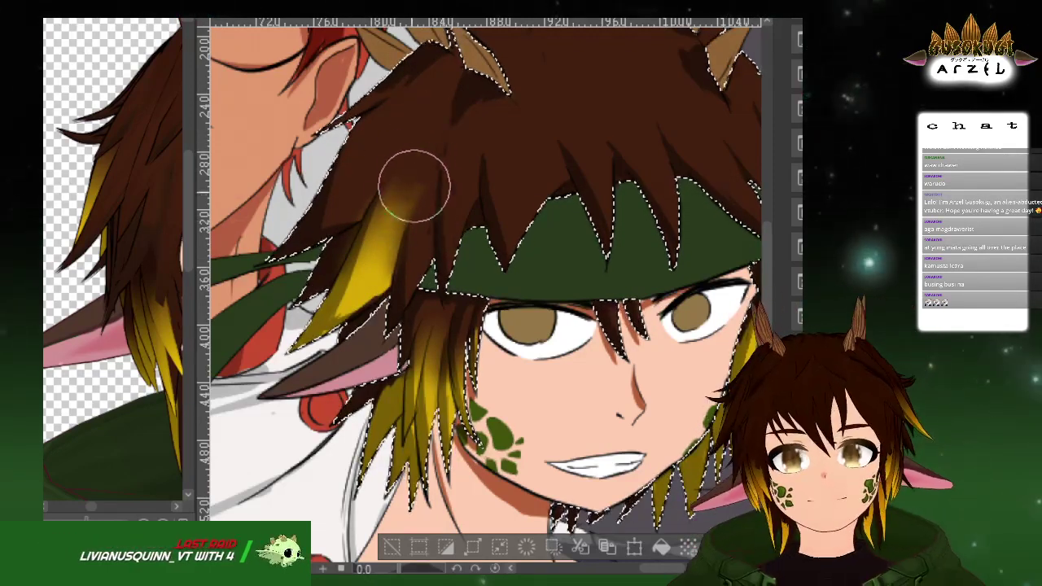
pyautogui.moveTo(400, 223); pyautogui.dragTo(410, 161)
pyautogui.moveTo(397, 205)
pyautogui.mouseDown()
pyautogui.moveTo(425, 177)
pyautogui.moveTo(414, 174)
pyautogui.moveTo(435, 129)
pyautogui.mouseUp()
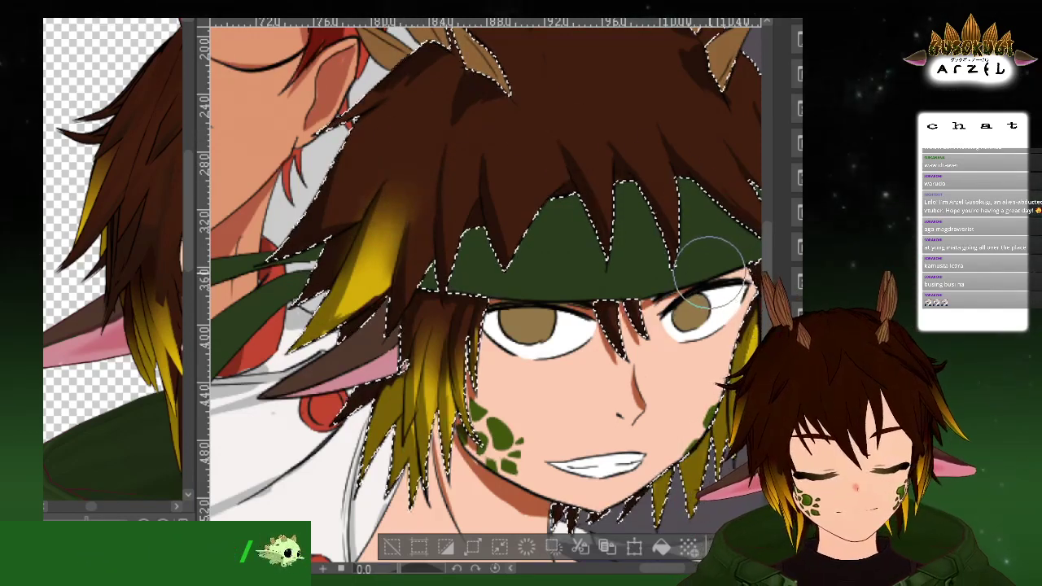
pyautogui.scroll(-1, 700, 271)
pyautogui.moveTo(691, 278); pyautogui.dragTo(618, 229)
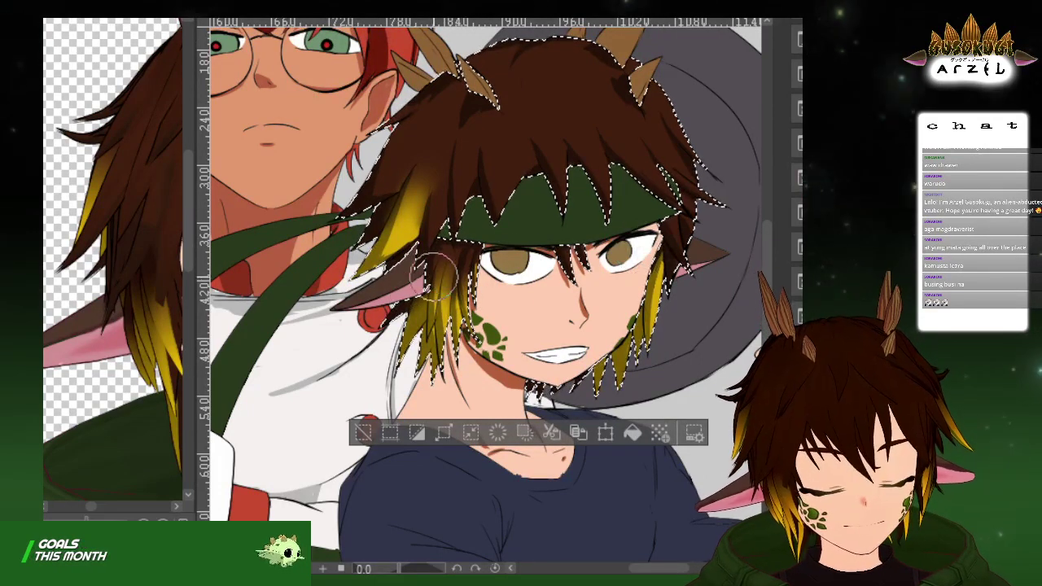
pyautogui.moveTo(678, 239); pyautogui.dragTo(593, 266)
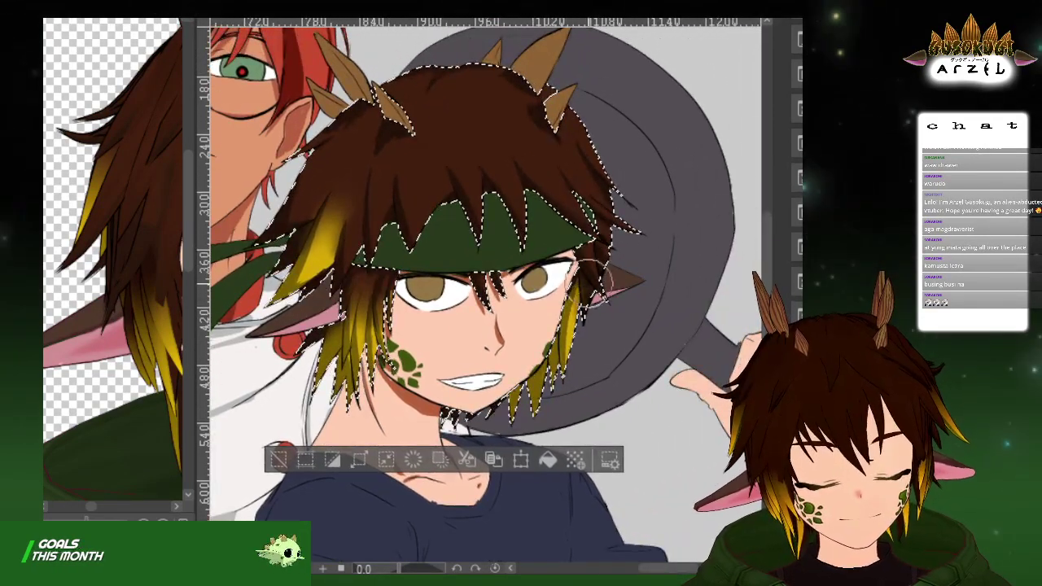
pyautogui.moveTo(660, 255)
pyautogui.mouseDown()
pyautogui.moveTo(656, 244)
pyautogui.moveTo(643, 263)
pyautogui.mouseUp()
# Bring the reference's face and horn into view, clear the hair selection and select the tan horns on the brown-haired character
pyautogui.moveTo(133, 318); pyautogui.dragTo(7, 329)
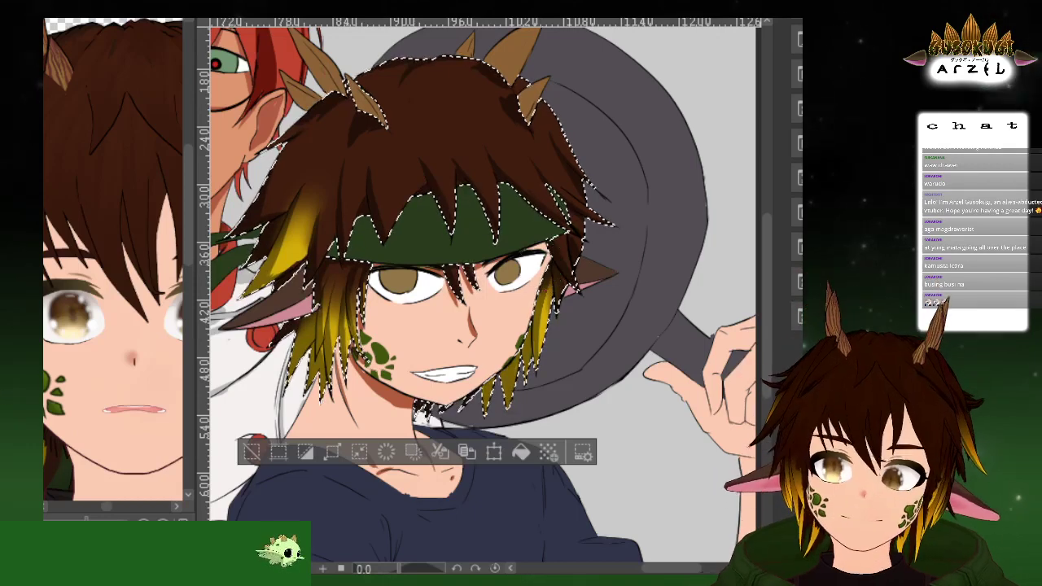
pyautogui.scroll(1, 529, 130)
pyautogui.moveTo(496, 321); pyautogui.dragTo(624, 370)
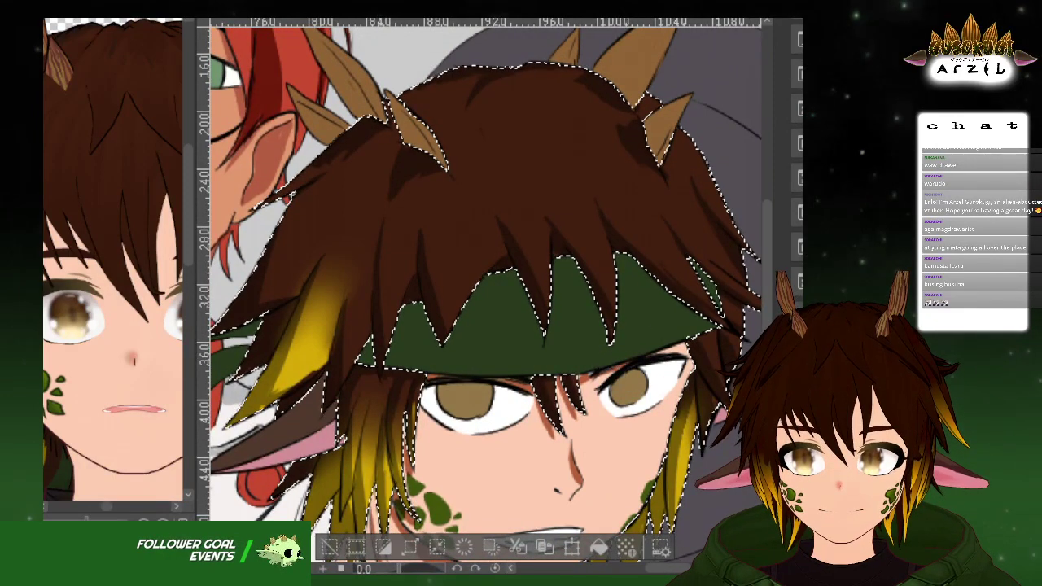
pyautogui.hotkey('ctrl', 'z')
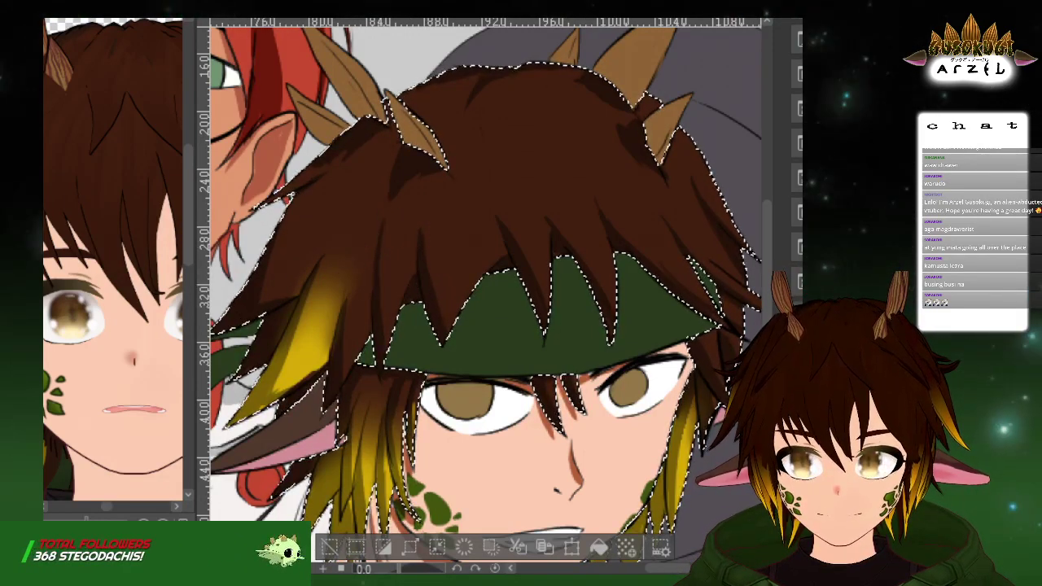
pyautogui.moveTo(605, 100); pyautogui.dragTo(617, 124)
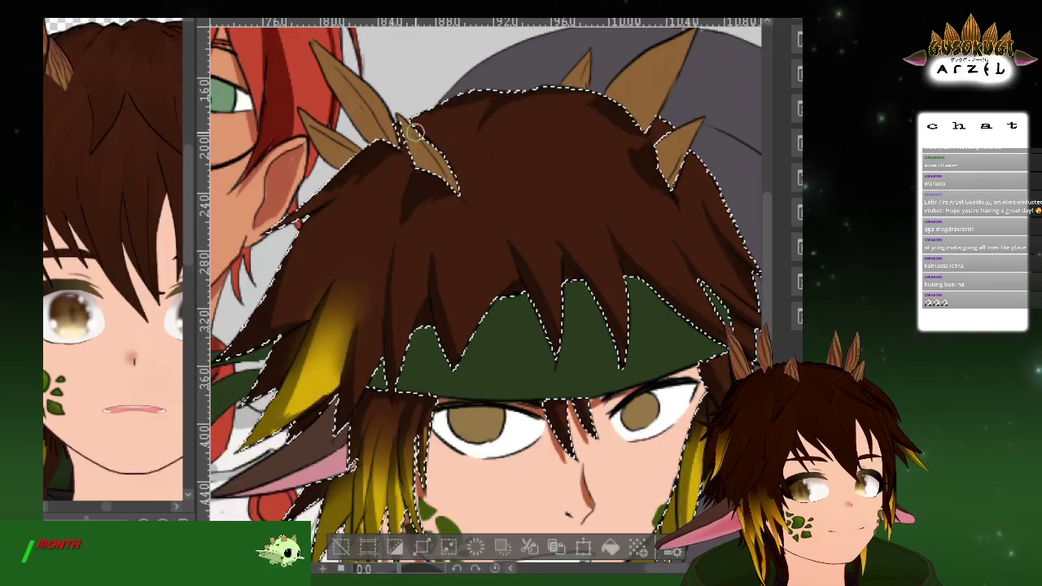
pyautogui.scroll(3, 424, 142)
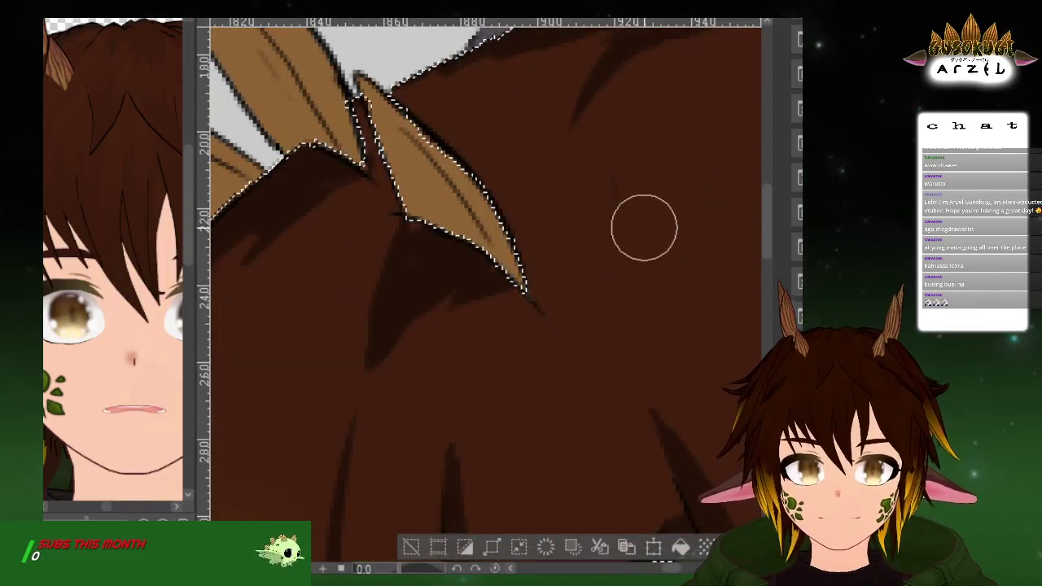
pyautogui.hotkey('ctrl', 'd')
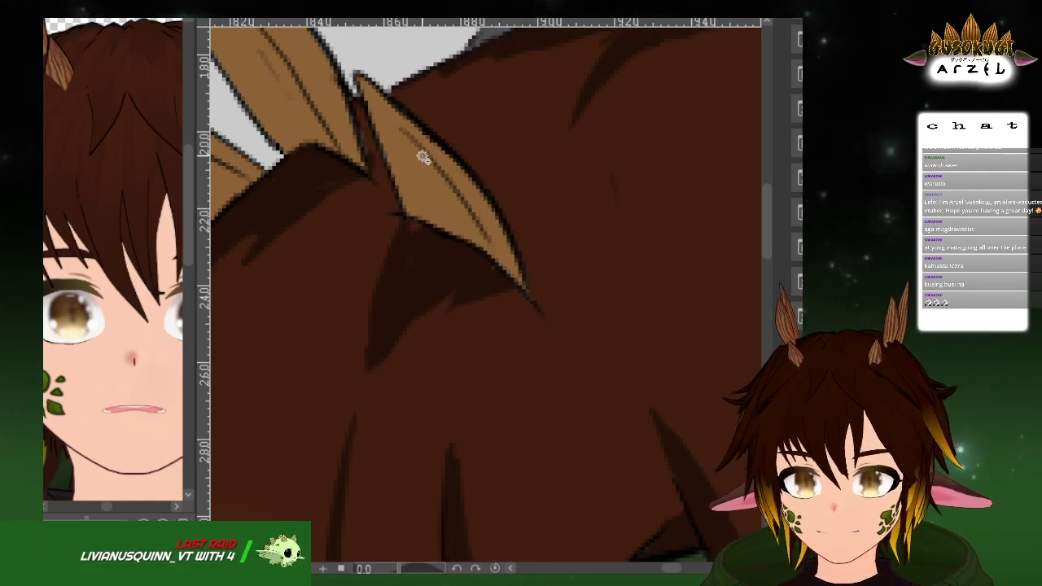
pyautogui.click(430, 168)
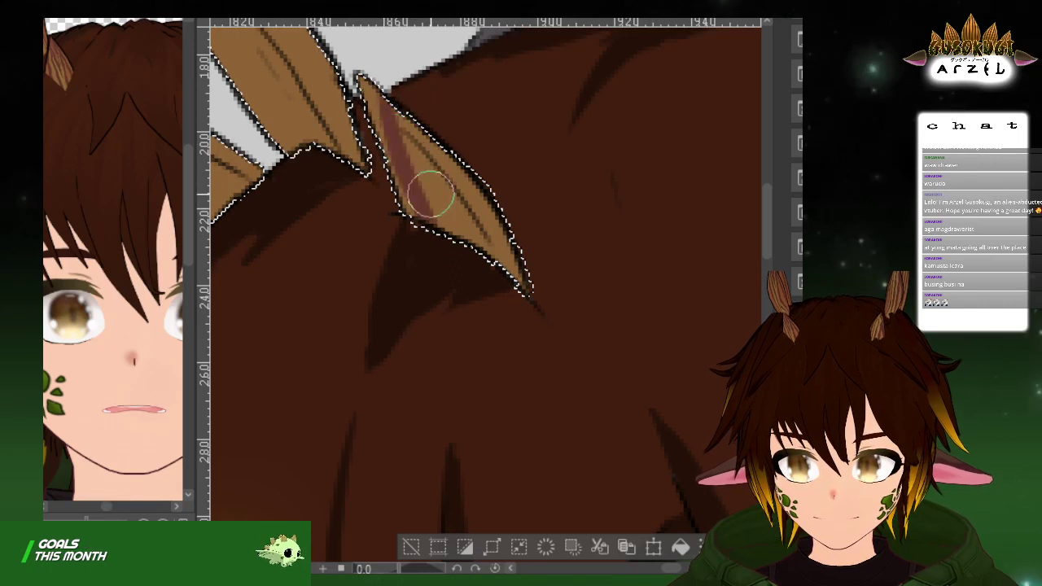
# Paint purplish-brown shading stripes lengthwise on the horn that overlaps the hair on the near side
pyautogui.moveTo(373, 81)
pyautogui.mouseDown()
pyautogui.moveTo(418, 233)
pyautogui.moveTo(370, 99)
pyautogui.moveTo(416, 220)
pyautogui.mouseUp()
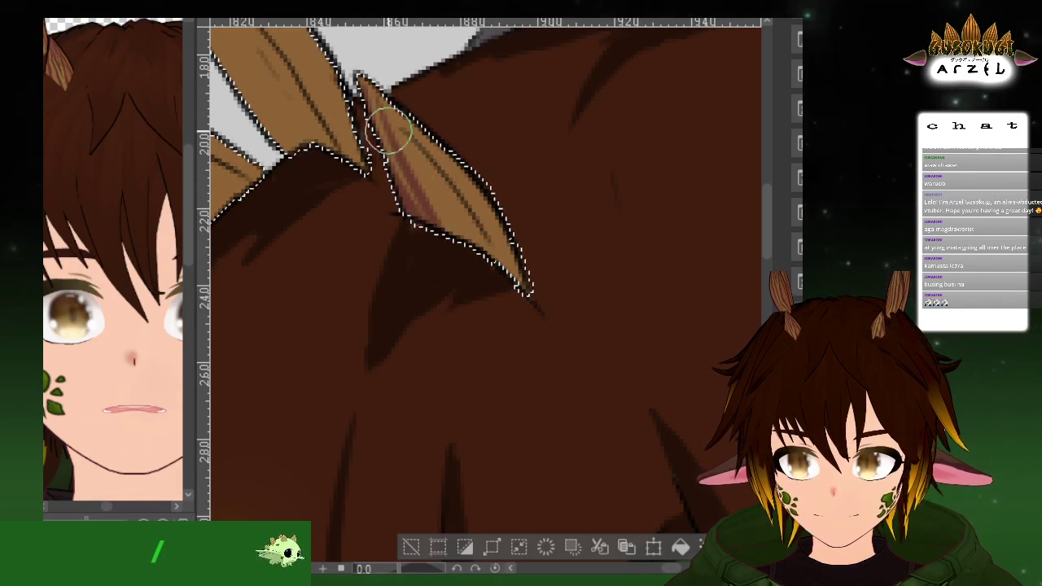
pyautogui.moveTo(452, 255)
pyautogui.mouseDown()
pyautogui.moveTo(373, 81)
pyautogui.moveTo(488, 266)
pyautogui.moveTo(365, 83)
pyautogui.moveTo(507, 282)
pyautogui.moveTo(454, 190)
pyautogui.moveTo(519, 297)
pyautogui.moveTo(452, 176)
pyautogui.moveTo(399, 122)
pyautogui.moveTo(387, 134)
pyautogui.moveTo(373, 96)
pyautogui.moveTo(456, 258)
pyautogui.moveTo(381, 95)
pyautogui.moveTo(446, 237)
pyautogui.moveTo(397, 148)
pyautogui.mouseUp()
pyautogui.moveTo(441, 103); pyautogui.dragTo(559, 212)
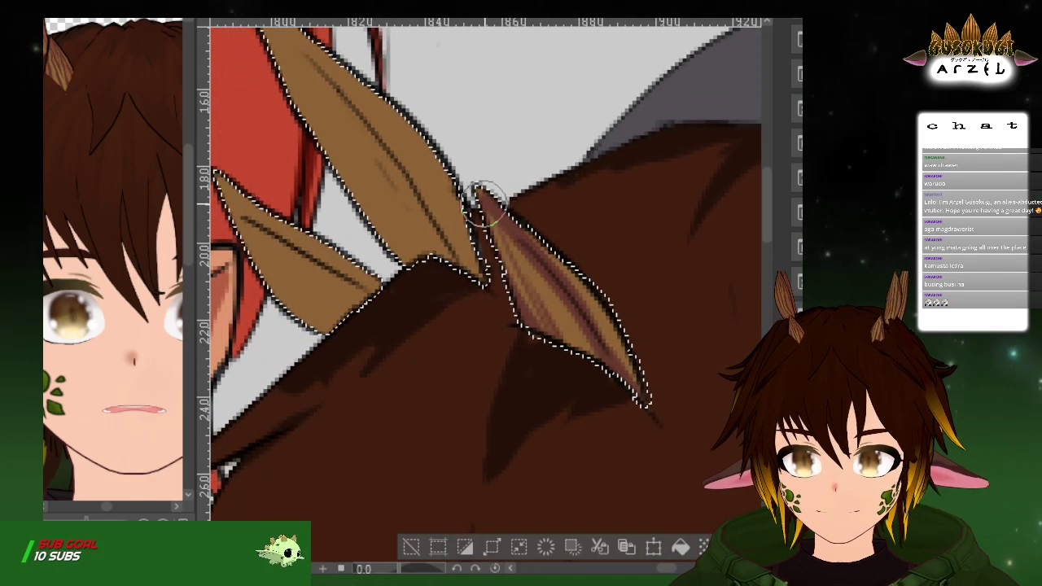
pyautogui.moveTo(534, 300)
pyautogui.mouseDown()
pyautogui.moveTo(523, 253)
pyautogui.moveTo(567, 332)
pyautogui.mouseUp()
# Paint matching purplish-brown stripes along the tall near-side horn and the small horn below it
pyautogui.moveTo(471, 144); pyautogui.dragTo(477, 244)
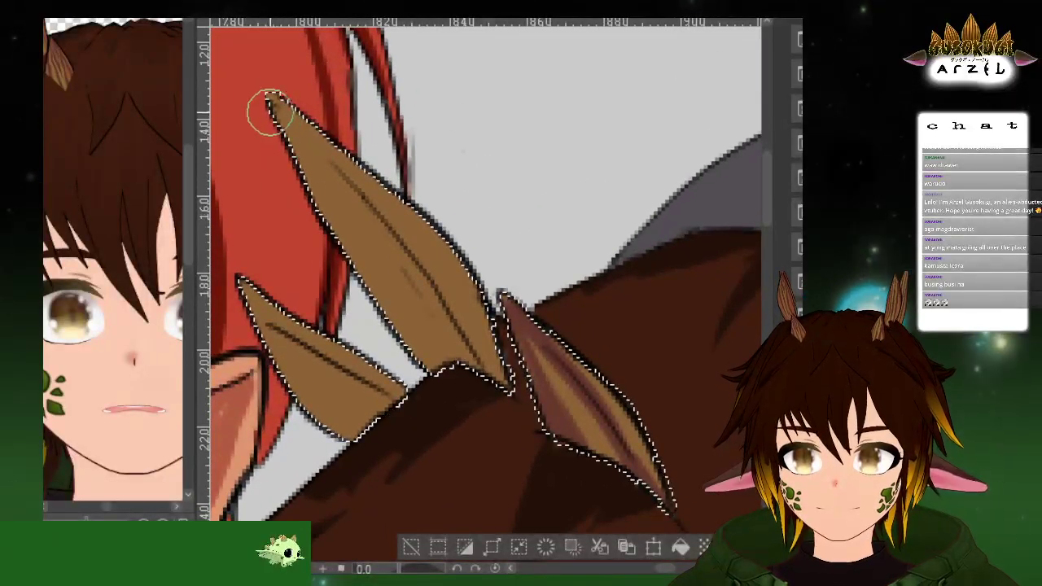
pyautogui.moveTo(326, 162); pyautogui.dragTo(470, 346)
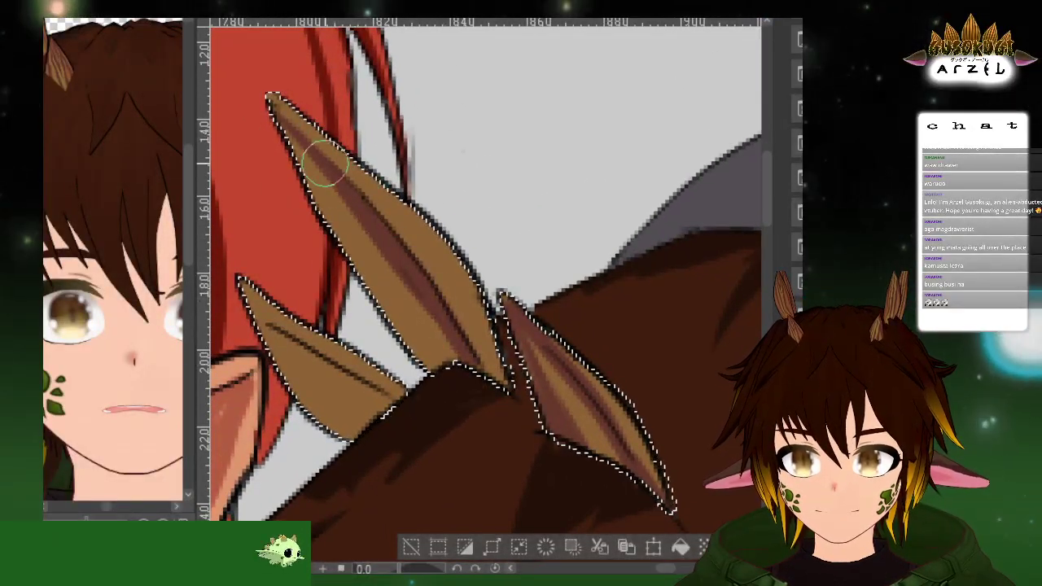
pyautogui.moveTo(291, 135); pyautogui.dragTo(392, 296)
pyautogui.moveTo(455, 386)
pyautogui.mouseDown()
pyautogui.moveTo(408, 286)
pyautogui.moveTo(282, 119)
pyautogui.moveTo(430, 326)
pyautogui.moveTo(295, 162)
pyautogui.moveTo(285, 135)
pyautogui.moveTo(299, 158)
pyautogui.mouseUp()
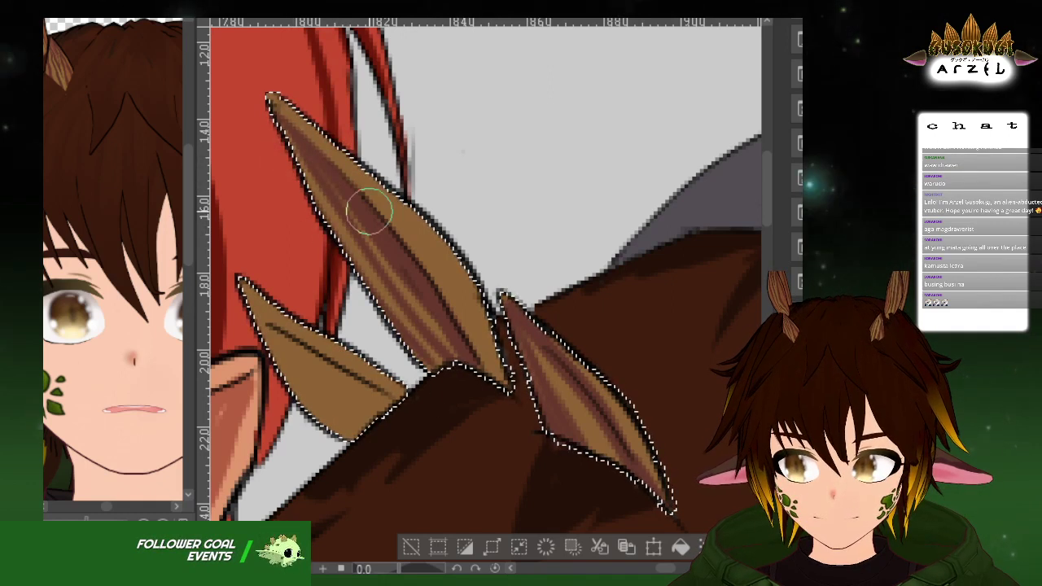
pyautogui.moveTo(305, 249); pyautogui.dragTo(341, 189)
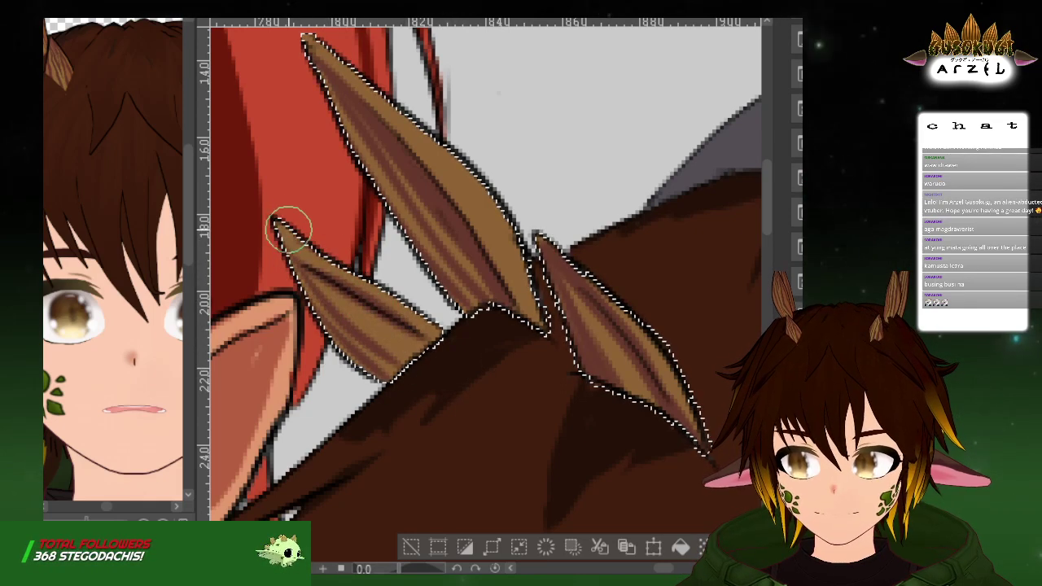
# Paint purplish-brown shading stripes lengthwise on the small lower horn on the far side of the head
pyautogui.moveTo(684, 206); pyautogui.dragTo(610, 224)
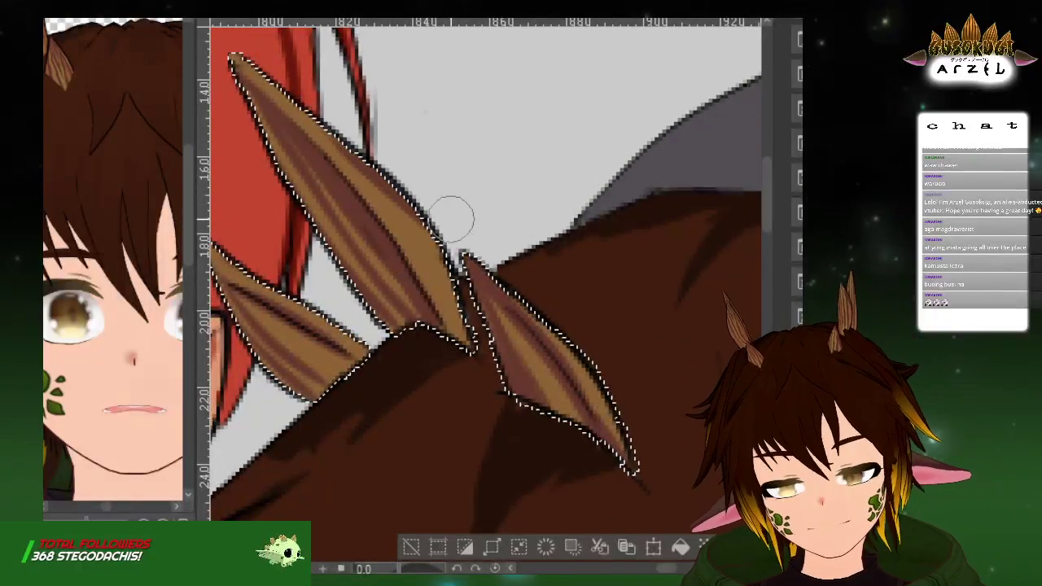
pyautogui.scroll(-3, 452, 220)
pyautogui.moveTo(660, 113); pyautogui.dragTo(400, 111)
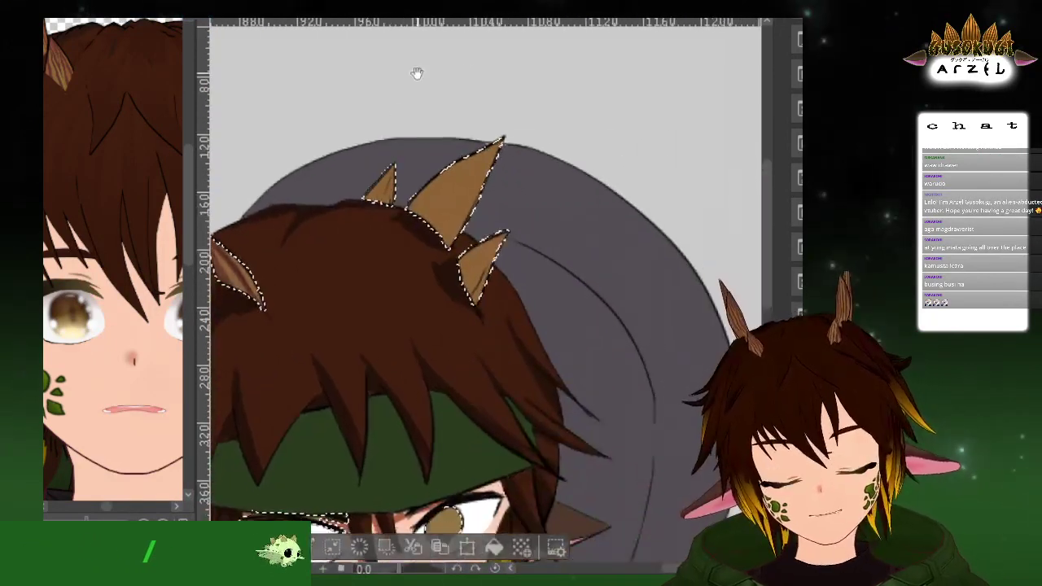
pyautogui.scroll(3, 502, 224)
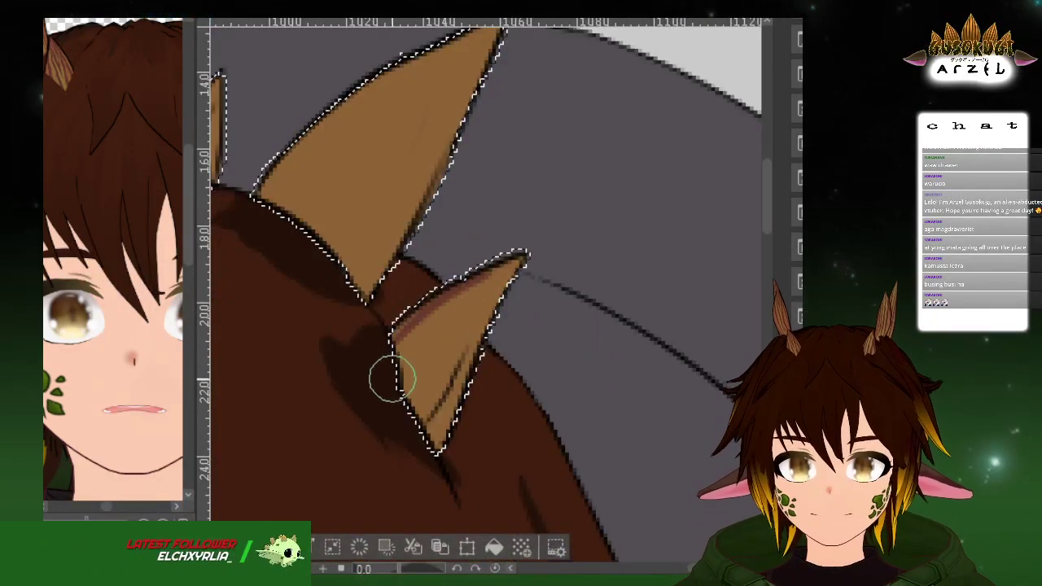
pyautogui.moveTo(410, 381)
pyautogui.mouseDown()
pyautogui.moveTo(480, 303)
pyautogui.moveTo(439, 376)
pyautogui.moveTo(437, 403)
pyautogui.moveTo(516, 263)
pyautogui.mouseUp()
pyautogui.moveTo(442, 367); pyautogui.dragTo(479, 306)
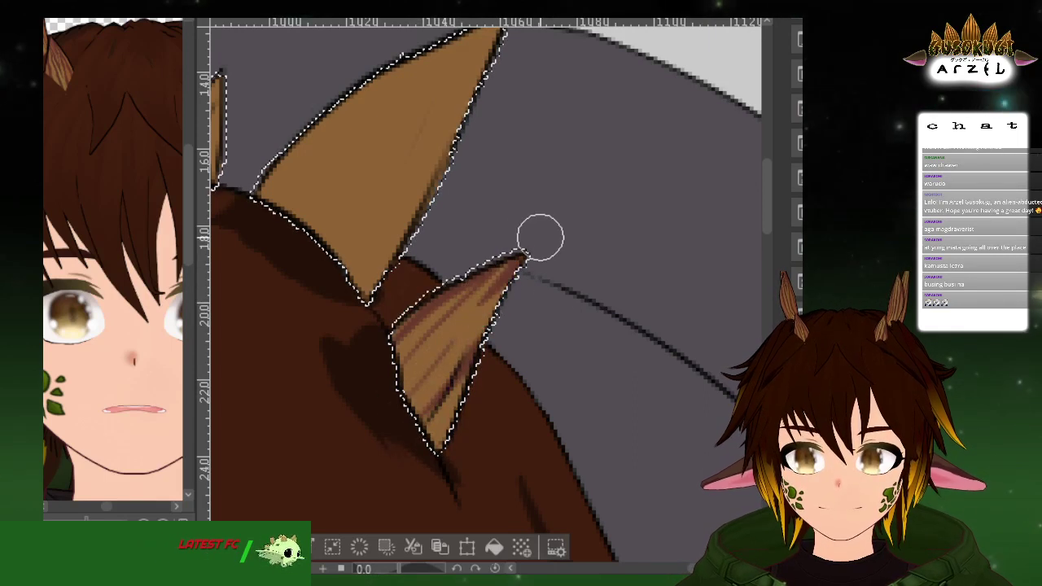
# Paint matching purplish-brown stripes from base to tip along the tall far-side horn
pyautogui.moveTo(504, 150); pyautogui.dragTo(515, 190)
pyautogui.moveTo(307, 243)
pyautogui.mouseDown()
pyautogui.moveTo(442, 67)
pyautogui.moveTo(315, 268)
pyautogui.moveTo(472, 85)
pyautogui.mouseUp()
pyautogui.moveTo(355, 267); pyautogui.dragTo(435, 168)
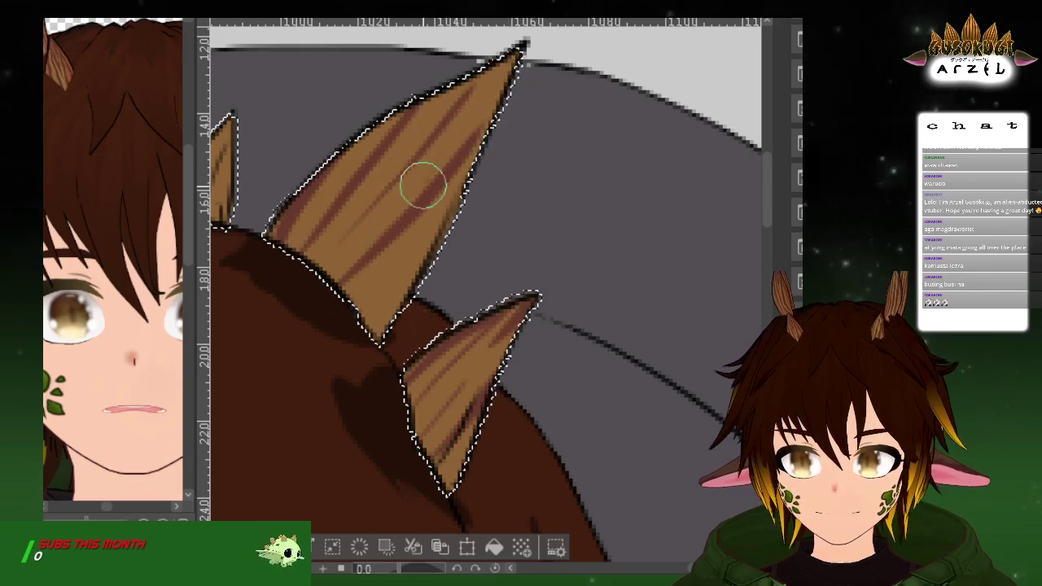
pyautogui.moveTo(379, 255); pyautogui.dragTo(447, 172)
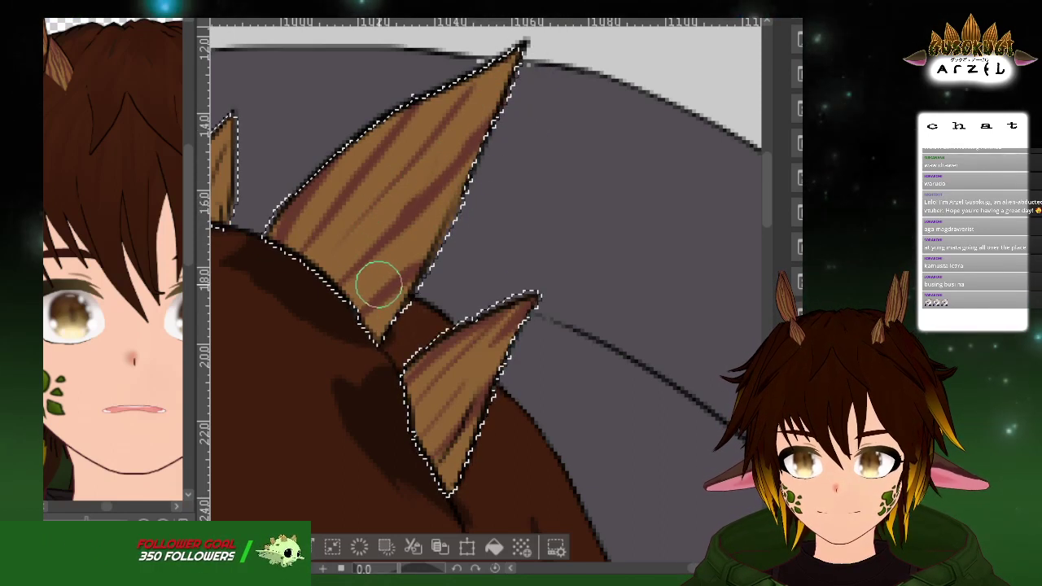
# Paint the same purplish-brown stripes on the smallest far-side horn behind the hair
pyautogui.moveTo(391, 256); pyautogui.dragTo(564, 245)
pyautogui.moveTo(384, 128)
pyautogui.mouseDown()
pyautogui.moveTo(363, 194)
pyautogui.moveTo(380, 202)
pyautogui.mouseUp()
pyautogui.scroll(-3, 524, 84)
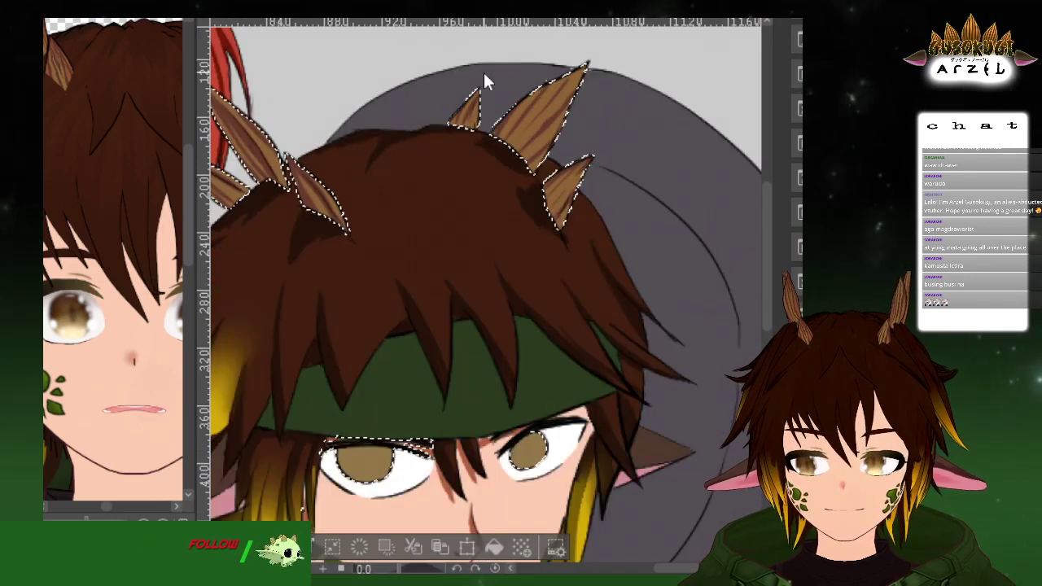
pyautogui.scroll(3, 488, 90)
pyautogui.scroll(-3, 581, 76)
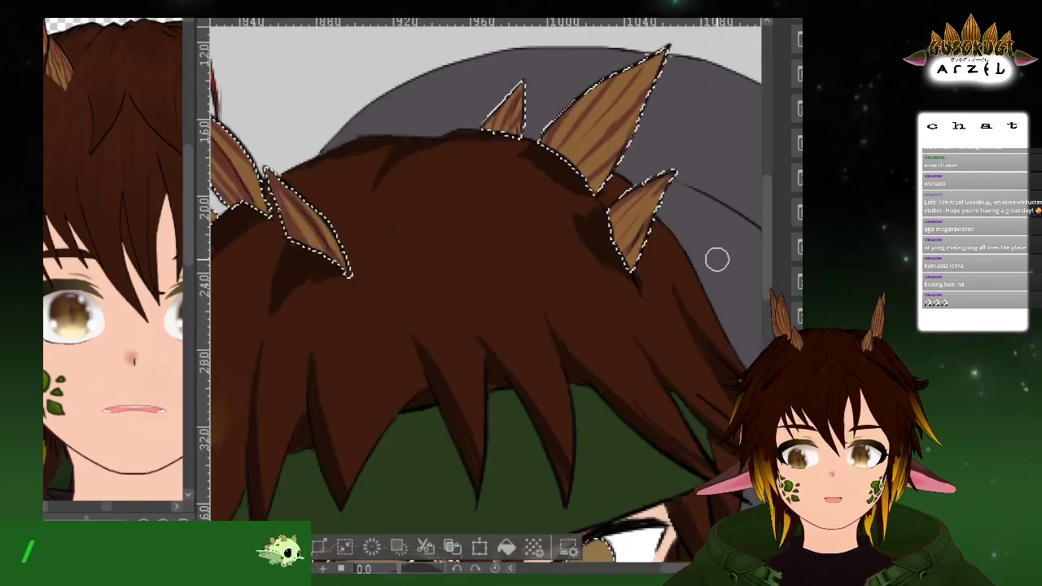
pyautogui.scroll(3, 716, 256)
pyautogui.scroll(-3, 618, 163)
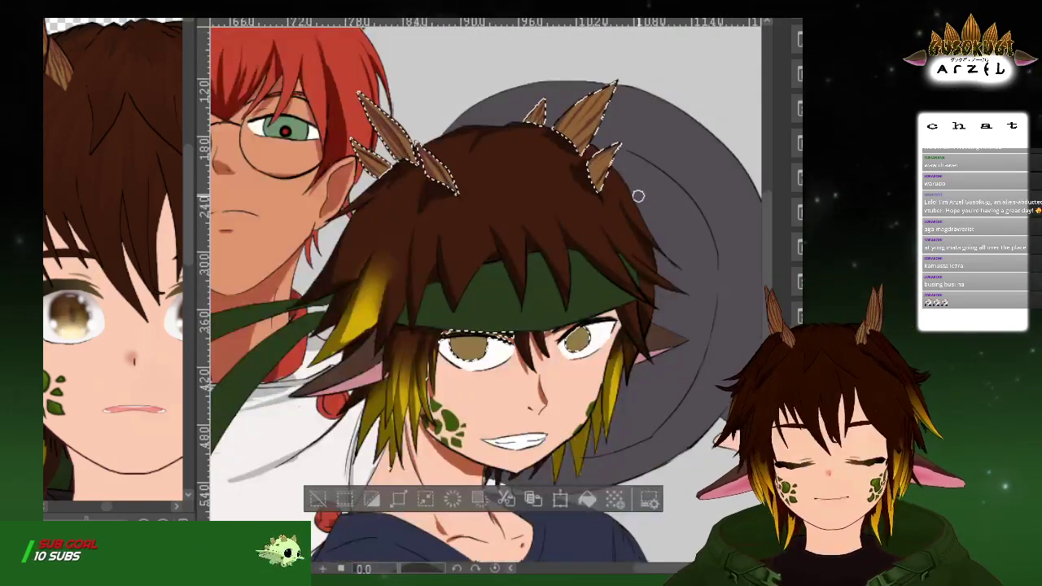
# Keep the horns selected, brush darker brown shading over all of them following the reference's horns, and clear the selection
pyautogui.hotkey('ctrl', 'd')
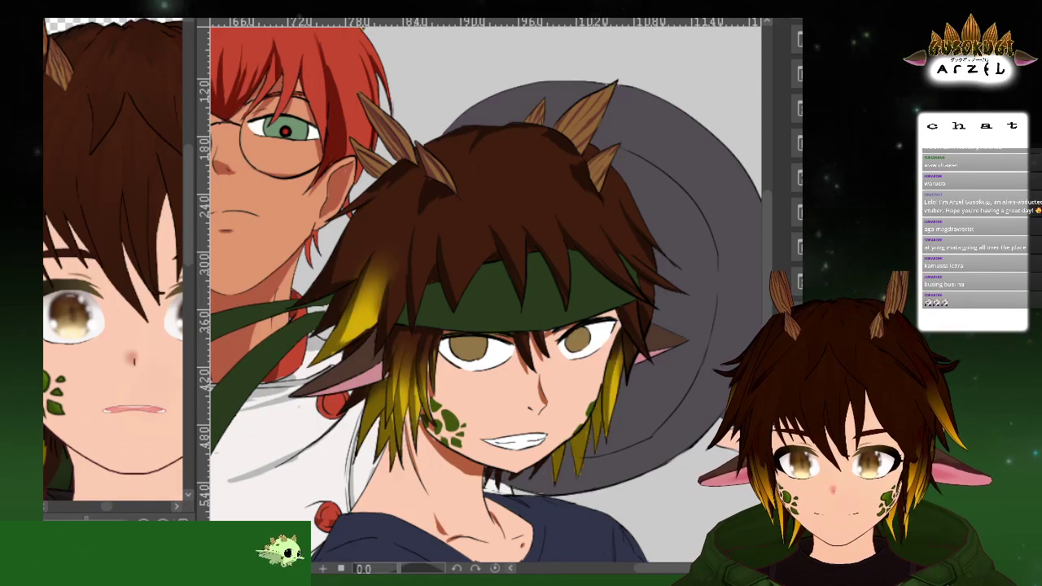
pyautogui.hotkey('ctrl', 'z')
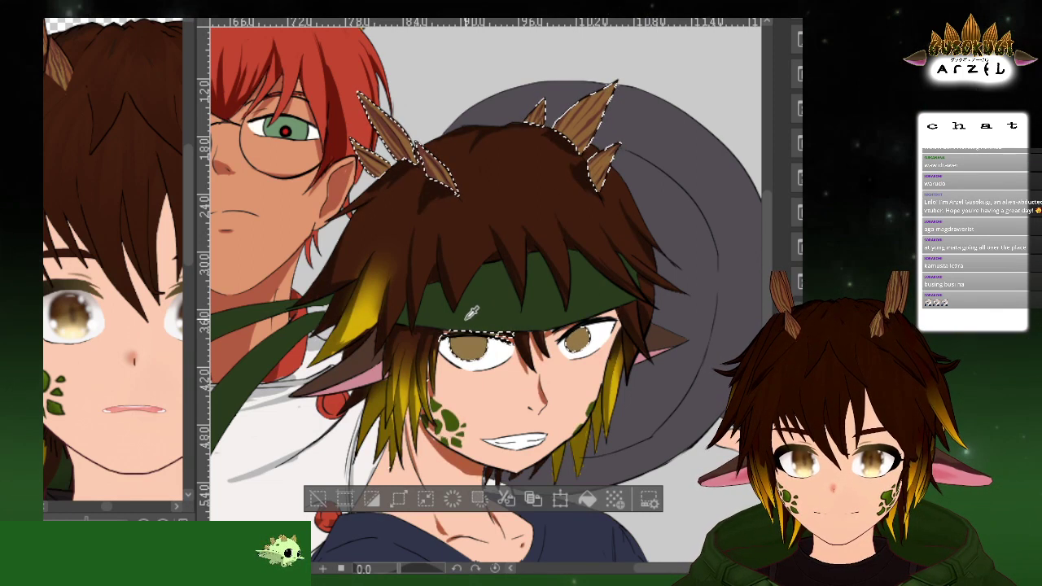
pyautogui.scroll(2, 516, 200)
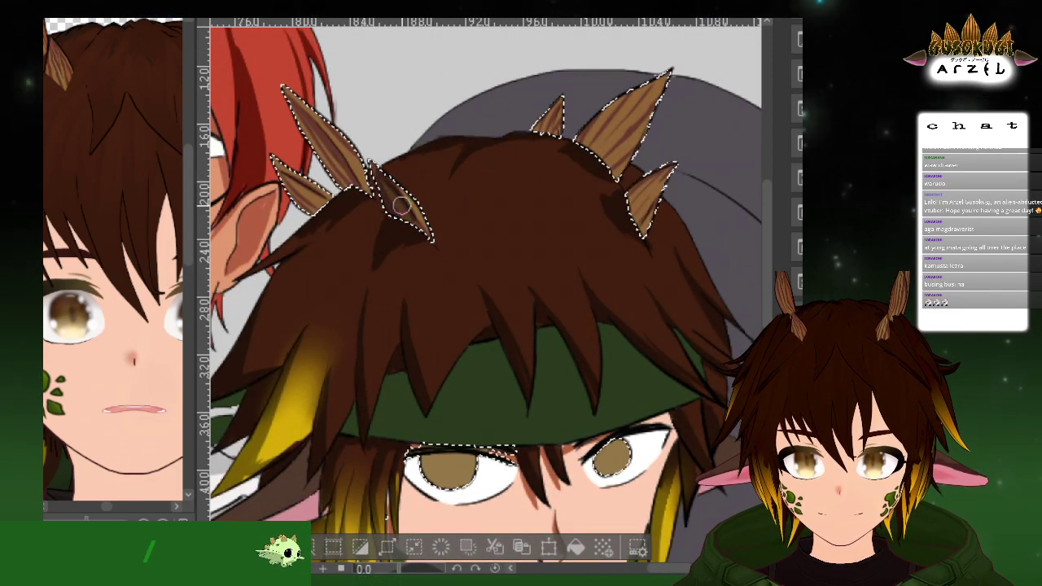
pyautogui.moveTo(302, 109)
pyautogui.mouseDown()
pyautogui.moveTo(358, 187)
pyautogui.moveTo(293, 194)
pyautogui.moveTo(276, 162)
pyautogui.mouseUp()
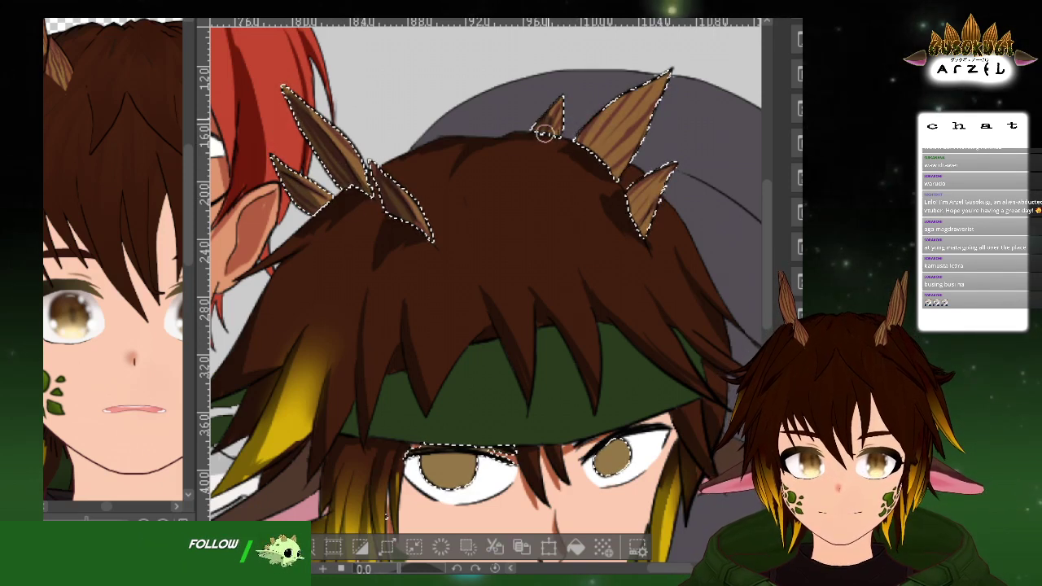
pyautogui.moveTo(609, 110); pyautogui.dragTo(619, 189)
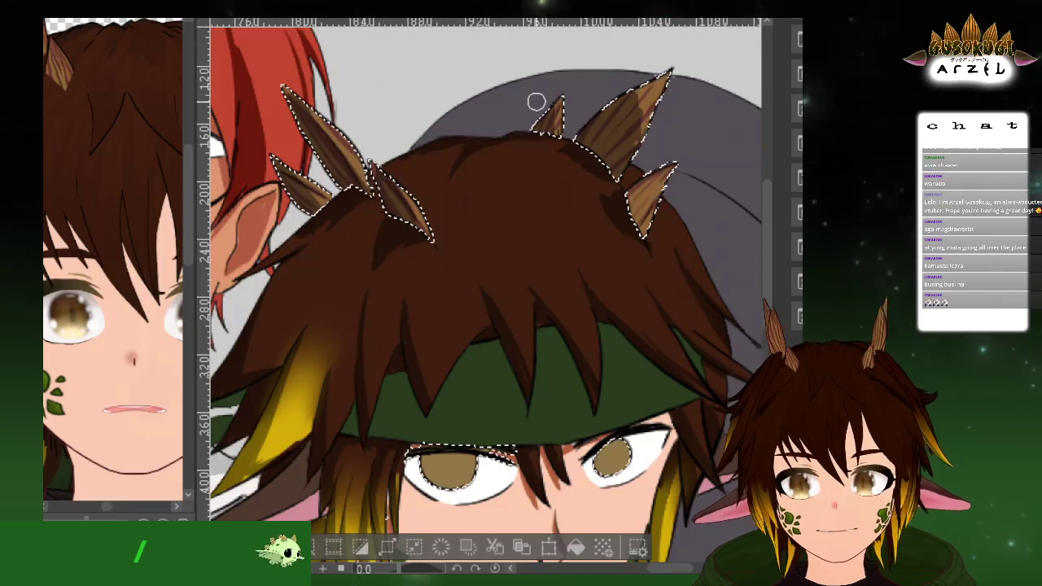
pyautogui.moveTo(139, 330); pyautogui.dragTo(47, 394)
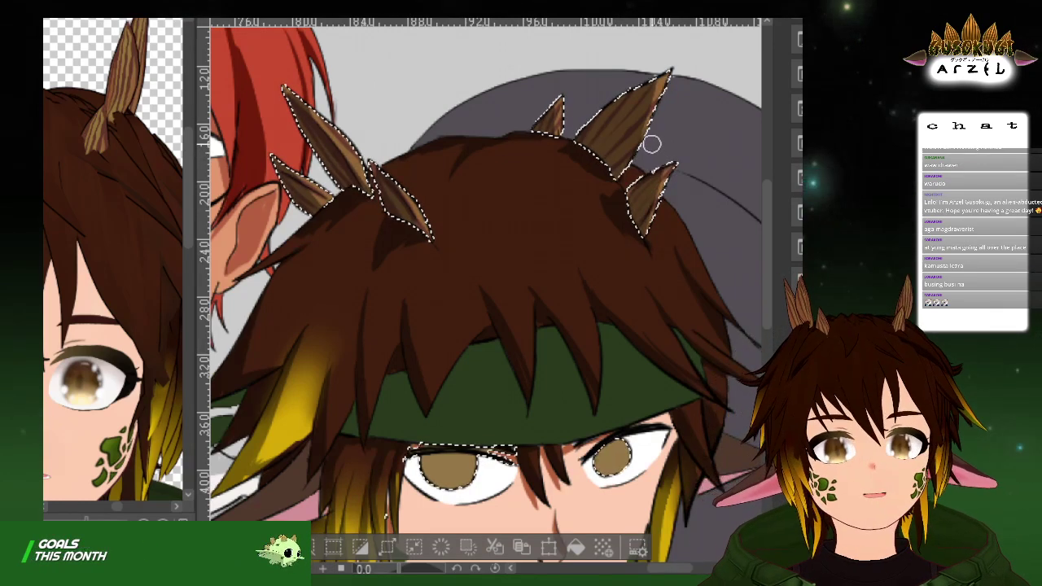
pyautogui.hotkey('ctrl', 'd')
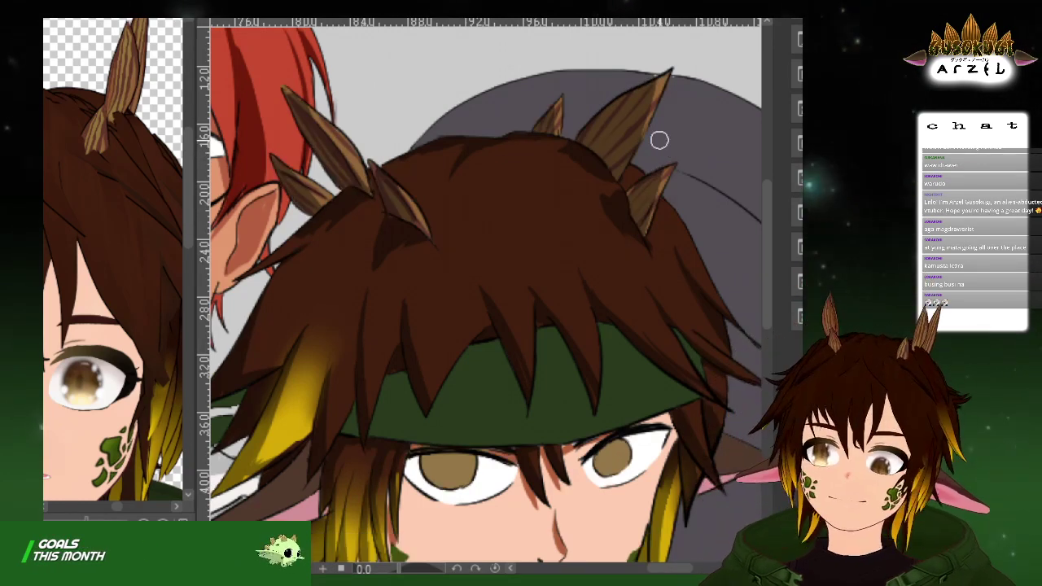
# Move the whole green-headband character higher on the canvas and hide the other characters and the background
pyautogui.scroll(-2, 659, 137)
pyautogui.scroll(-1, 685, 207)
pyautogui.moveTo(675, 244)
pyautogui.mouseDown()
pyautogui.moveTo(669, 203)
pyautogui.moveTo(667, 244)
pyautogui.mouseUp()
pyautogui.scroll(-3, 666, 244)
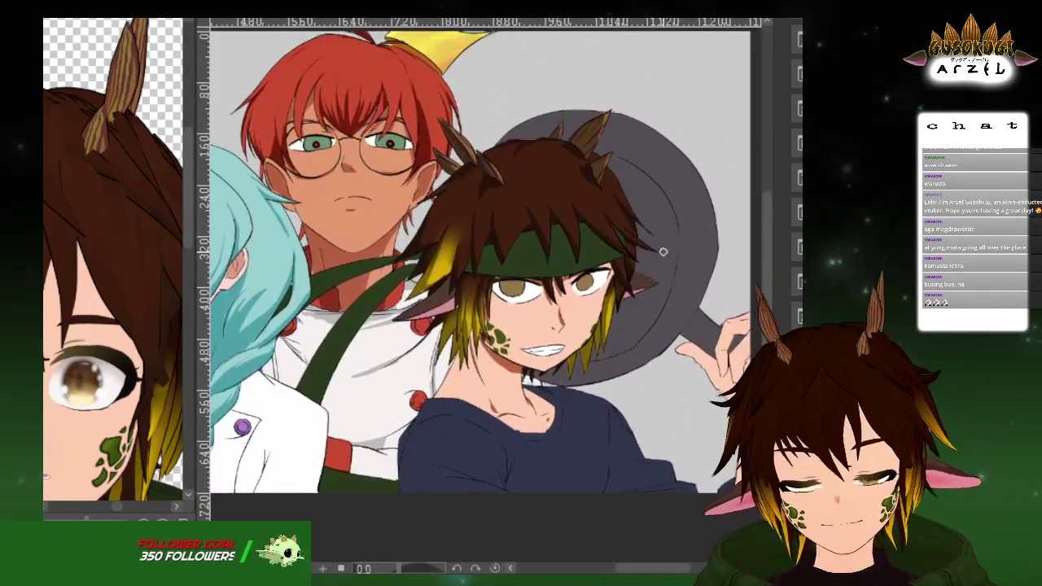
pyautogui.moveTo(558, 350); pyautogui.dragTo(634, 361)
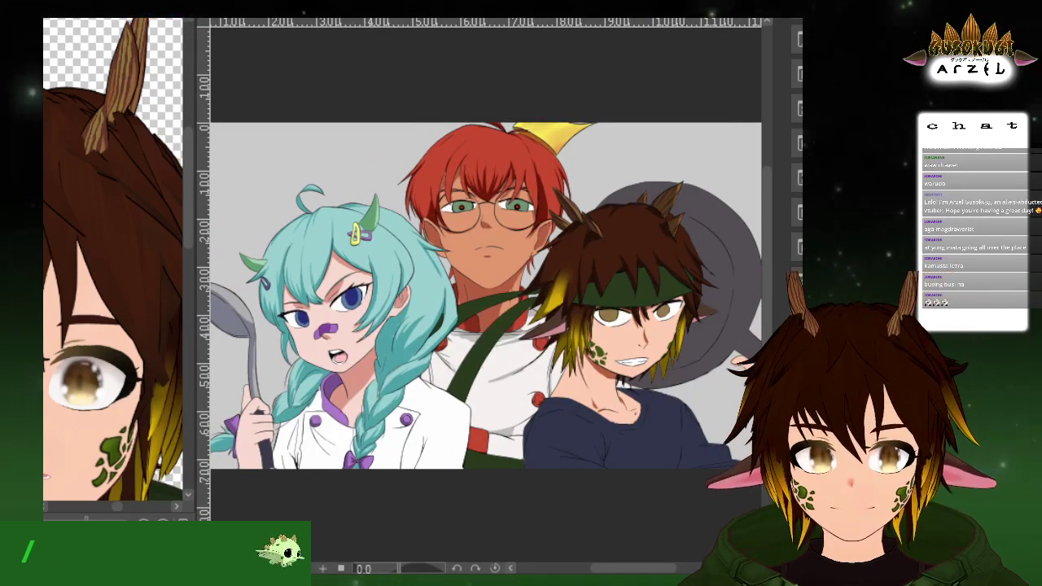
pyautogui.hotkey('ctrl', 't')
pyautogui.moveTo(679, 346); pyautogui.dragTo(687, 307)
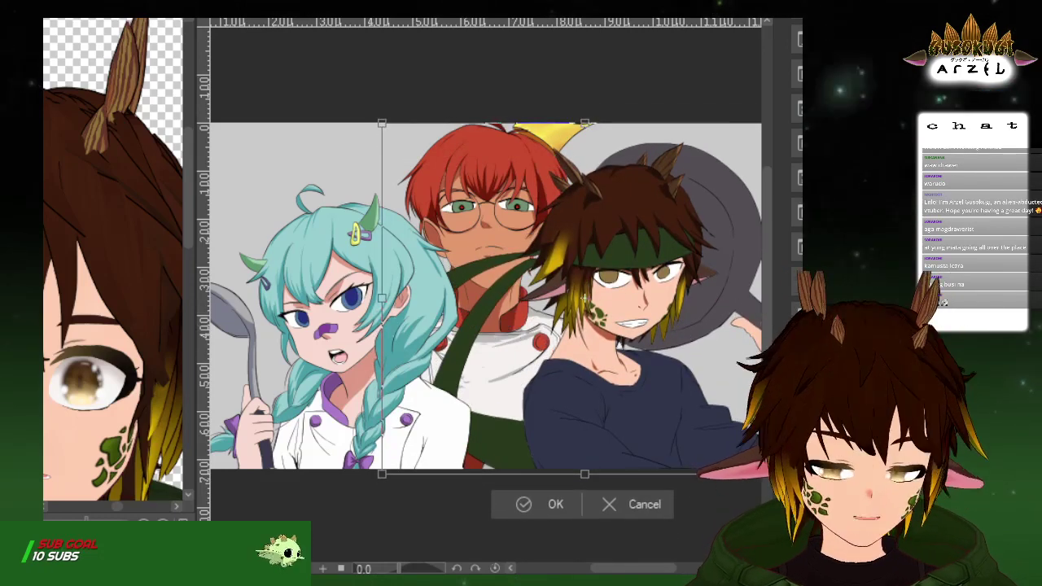
pyautogui.press('Return')
pyautogui.moveTo(645, 353); pyautogui.dragTo(542, 295)
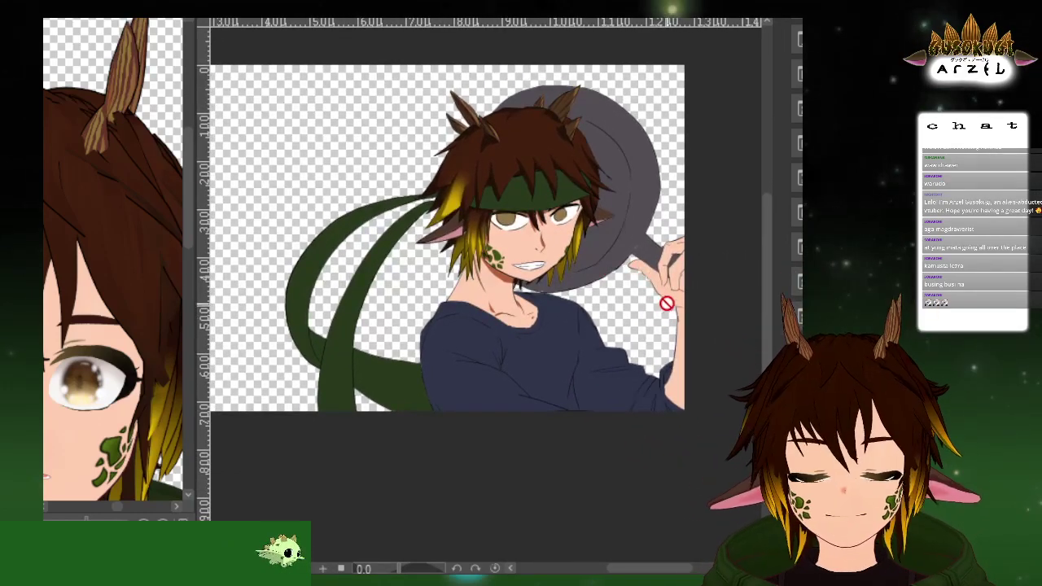
pyautogui.hotkey('ctrl', 't')
pyautogui.moveTo(666, 305); pyautogui.dragTo(661, 328)
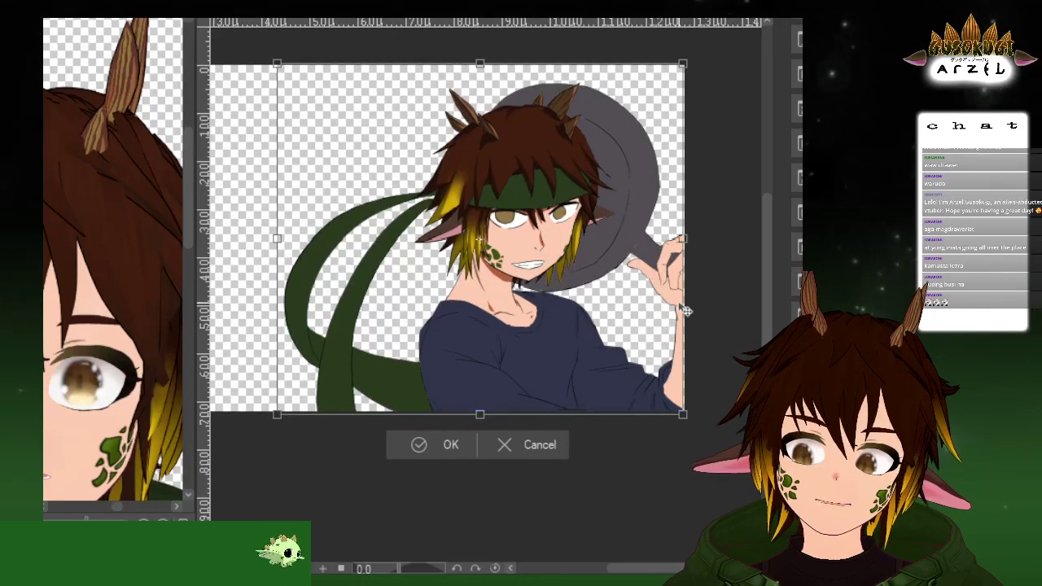
pyautogui.press('Return')
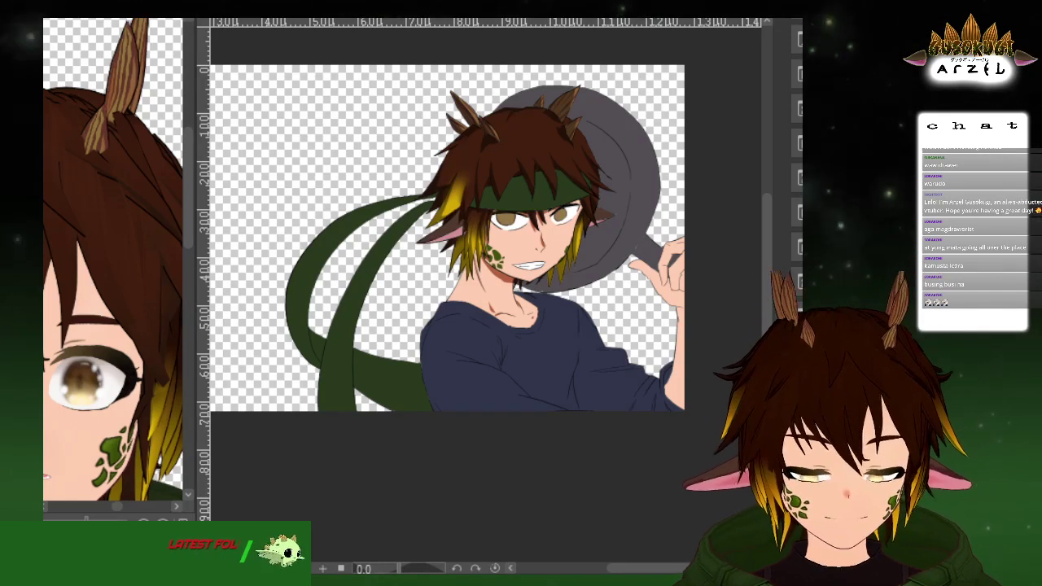
# Switch the reference to the red-haired character with the white headband and bring his navy shirt sleeve into view
pyautogui.scroll(1, 635, 264)
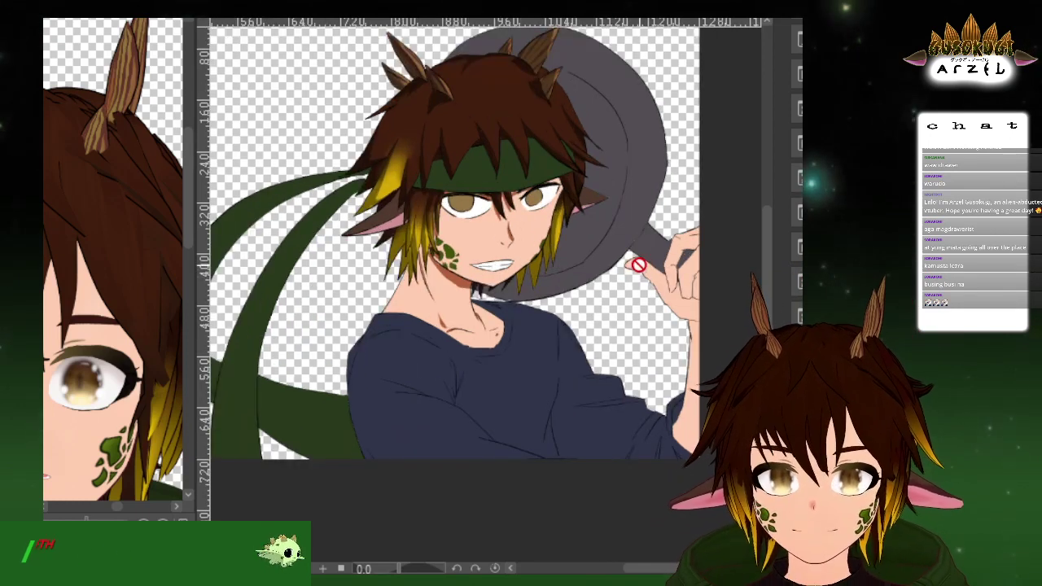
pyautogui.click(150, 532)
pyautogui.moveTo(117, 412); pyautogui.dragTo(126, 385)
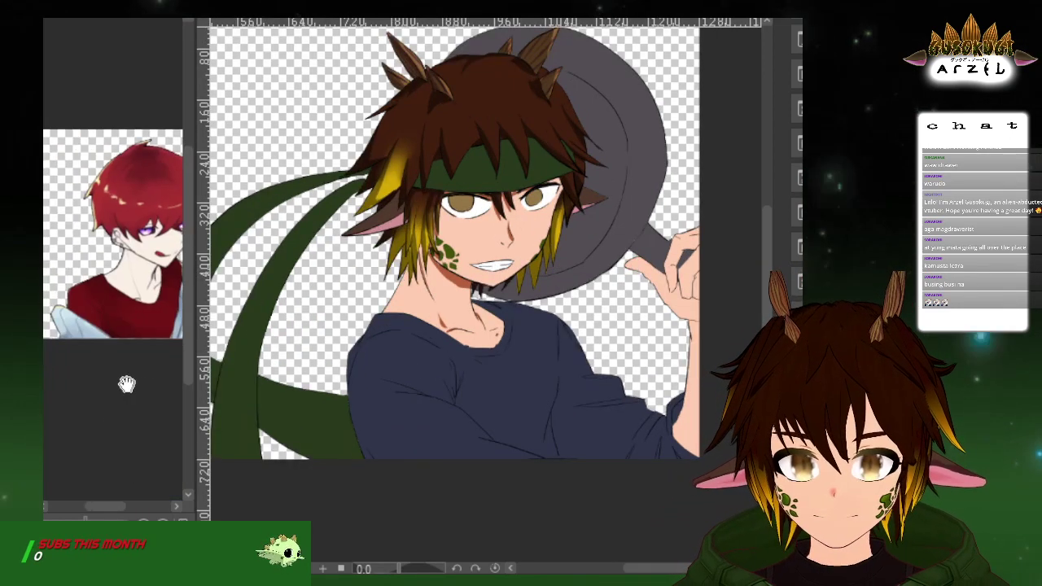
pyautogui.click(150, 532)
pyautogui.click(150, 533)
pyautogui.scroll(-3, 108, 409)
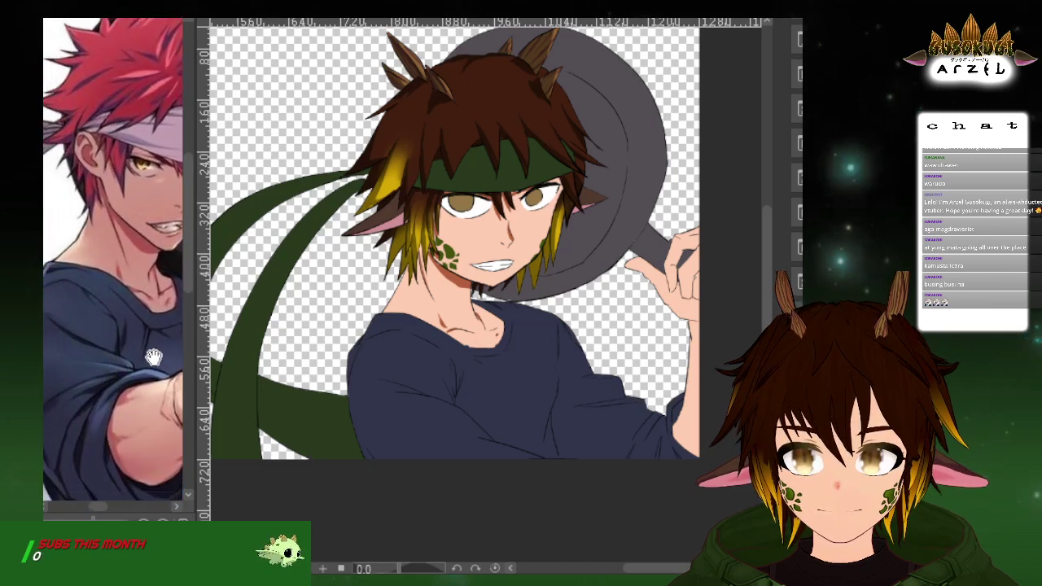
pyautogui.moveTo(557, 334); pyautogui.dragTo(574, 312)
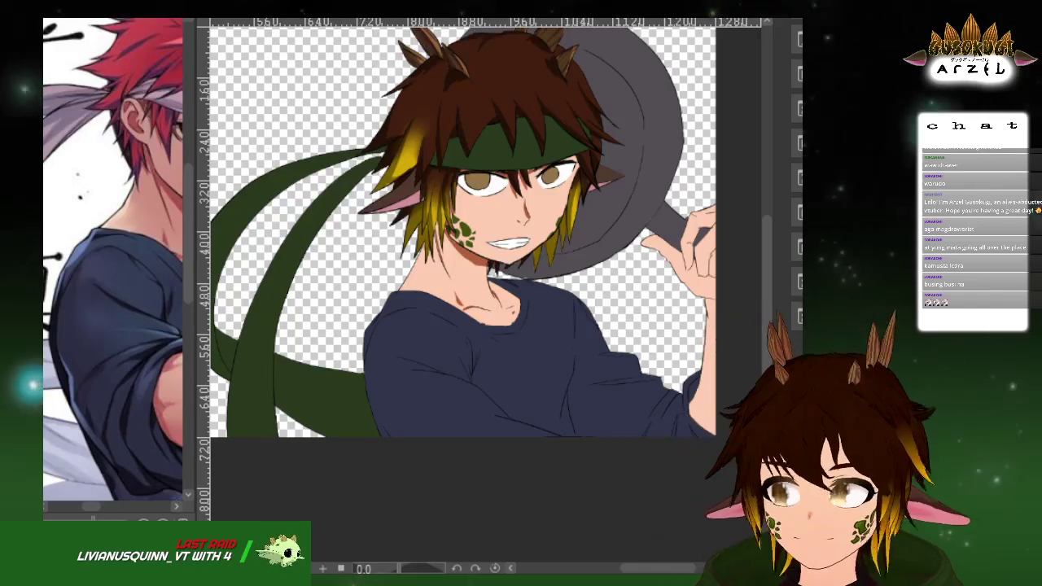
# Select the character's navy shirt and paint a near-black shadow down the outer edge of the near sleeve
pyautogui.click(520, 388)
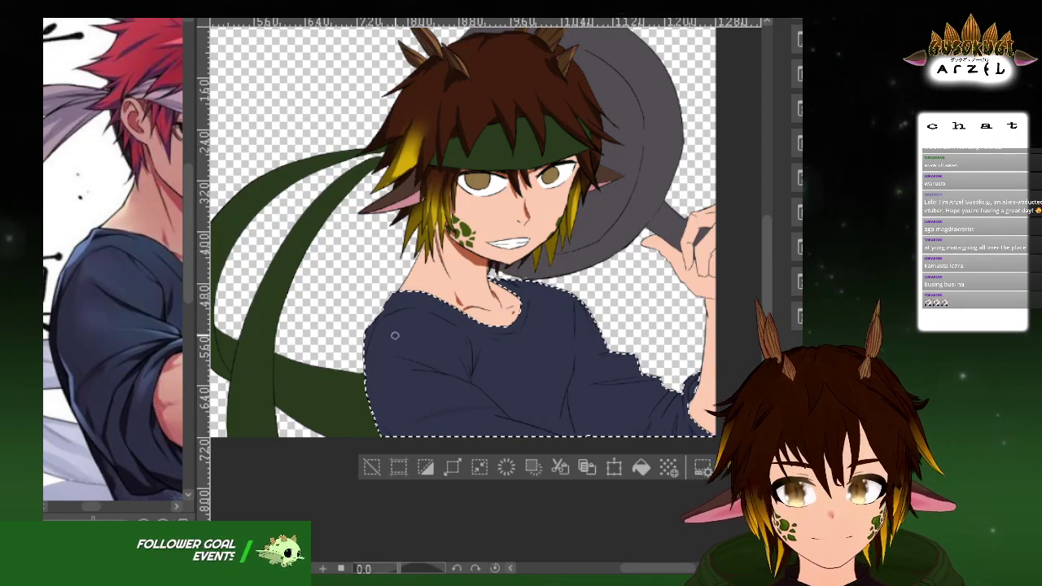
pyautogui.scroll(4, 374, 348)
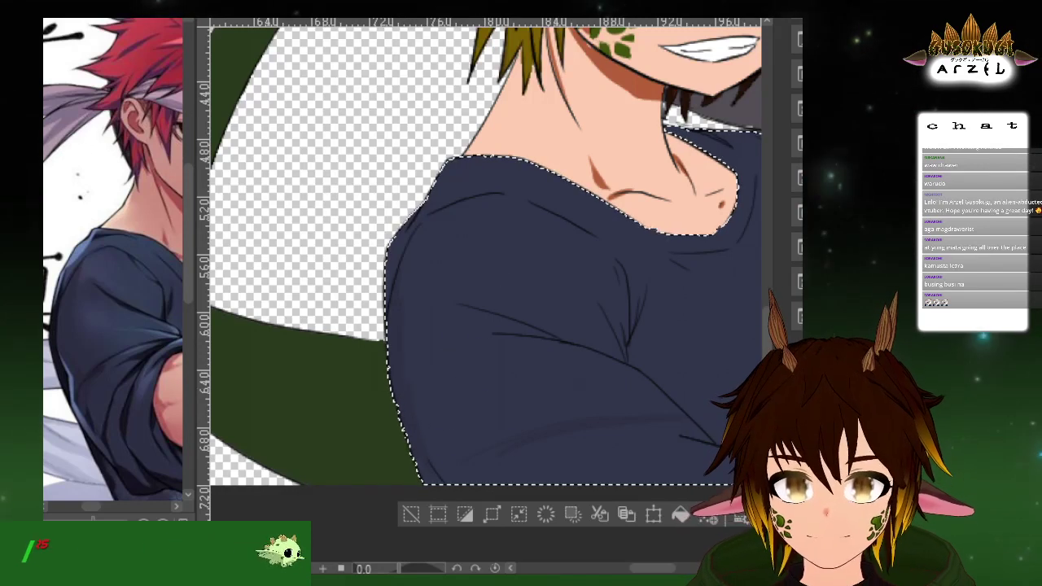
pyautogui.scroll(-2, 542, 193)
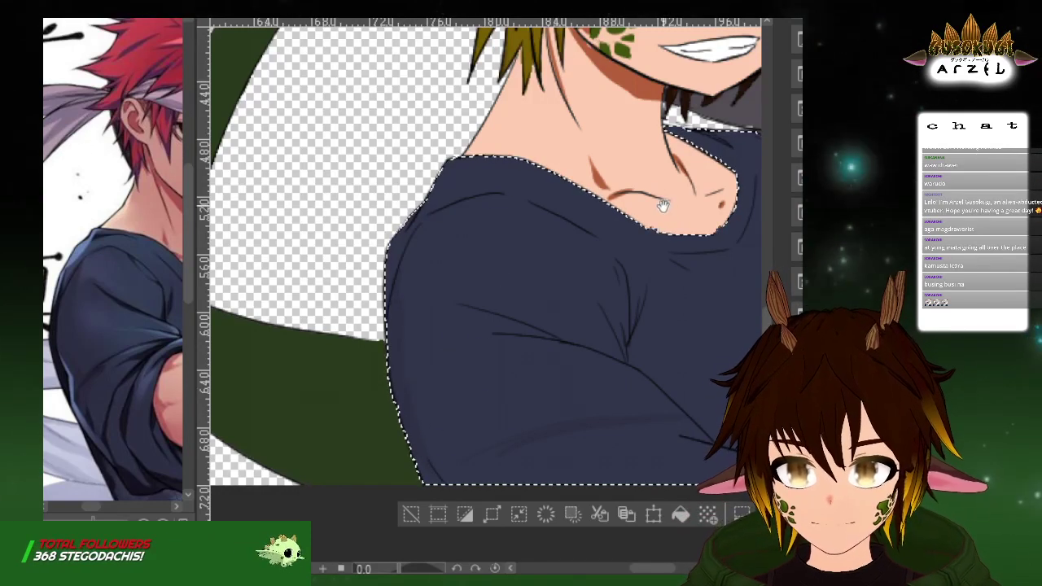
pyautogui.scroll(2, 485, 211)
pyautogui.moveTo(570, 179); pyautogui.dragTo(506, 359)
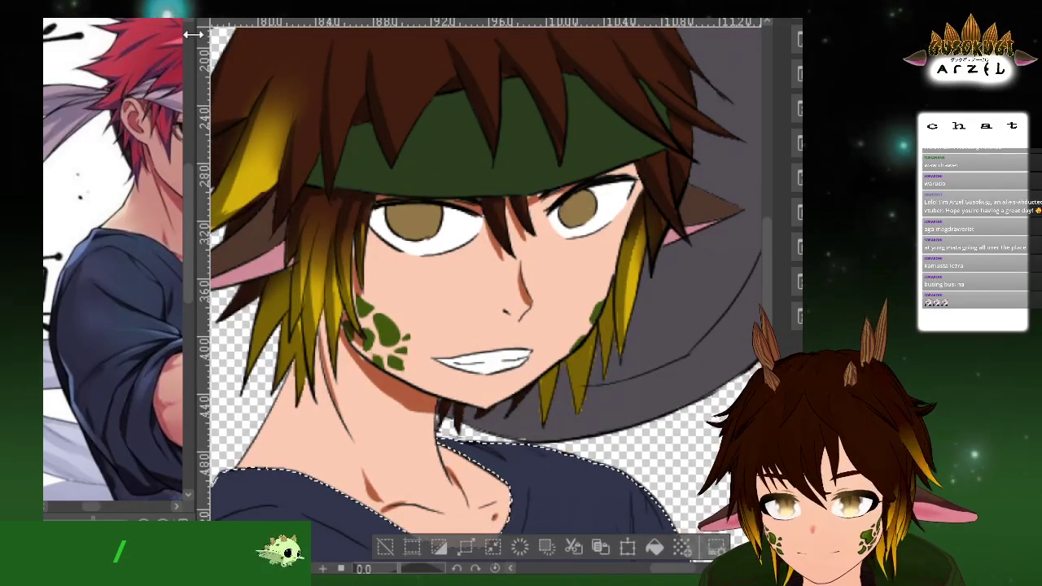
pyautogui.scroll(-2, 453, 71)
pyautogui.scroll(-3, 485, 190)
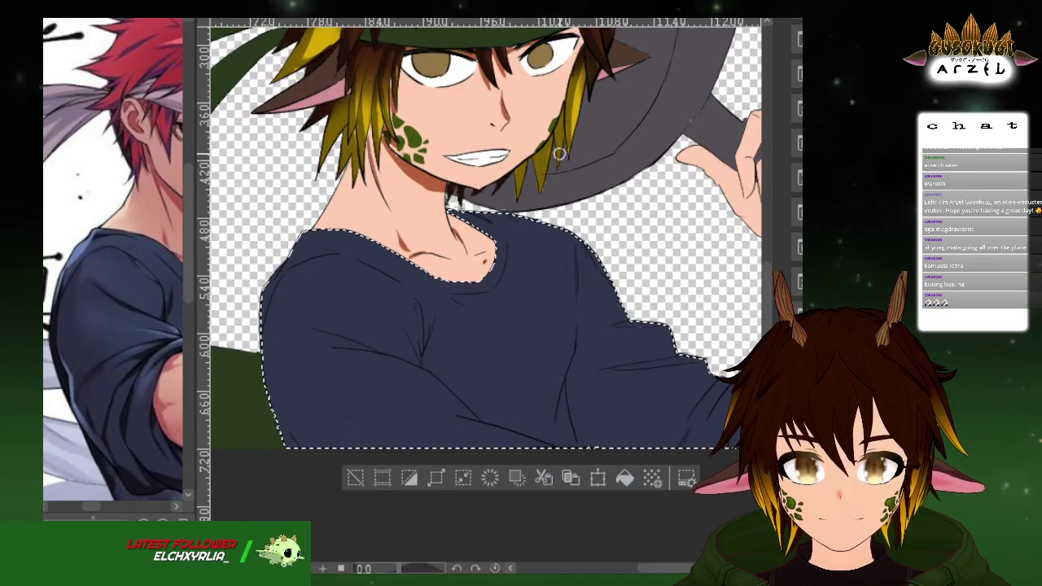
pyautogui.hotkey('ctrl', 'd')
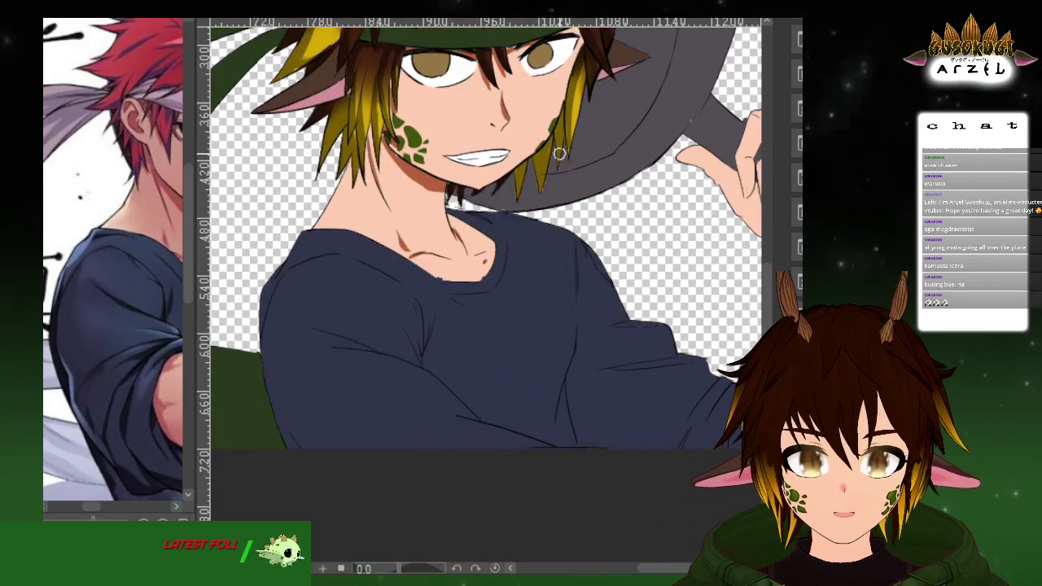
pyautogui.hotkey('ctrl', 'z')
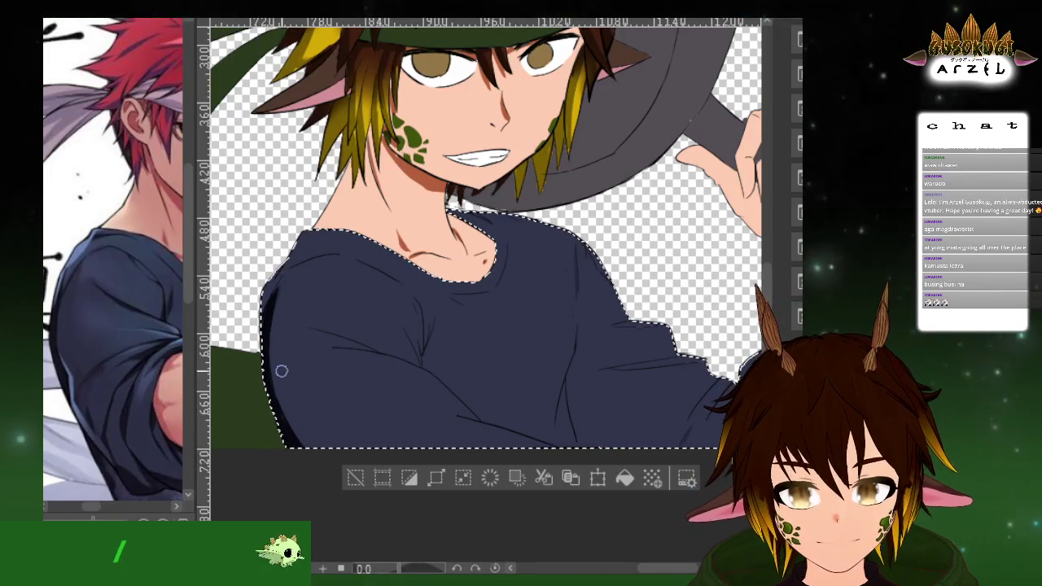
# Paint near-black fold shadows along the upper crease of the near sleeve, tapering toward the armpit
pyautogui.moveTo(574, 273); pyautogui.dragTo(550, 241)
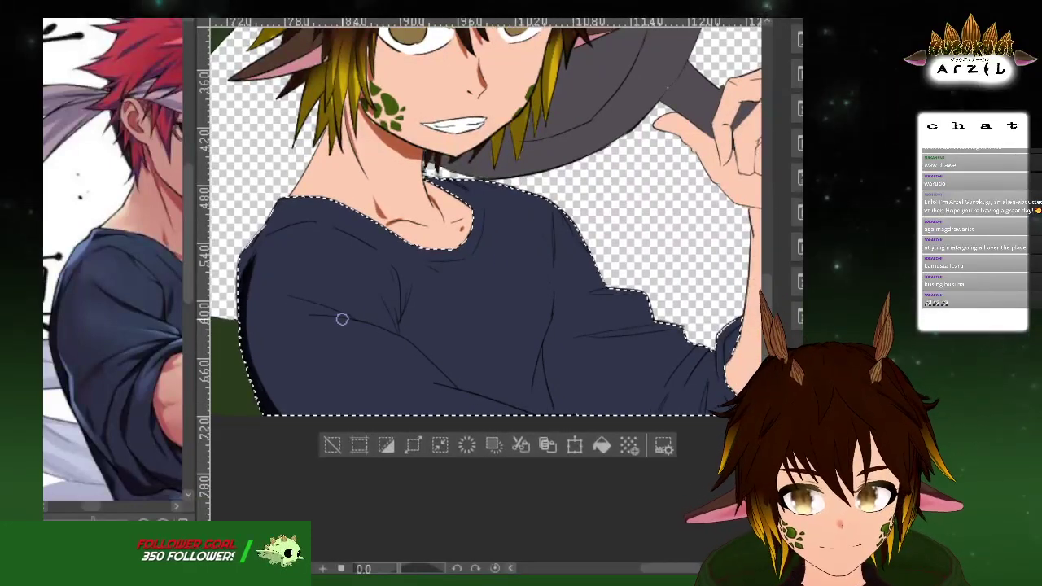
pyautogui.moveTo(295, 294)
pyautogui.mouseDown()
pyautogui.moveTo(368, 323)
pyautogui.moveTo(325, 319)
pyautogui.moveTo(331, 311)
pyautogui.moveTo(372, 324)
pyautogui.mouseUp()
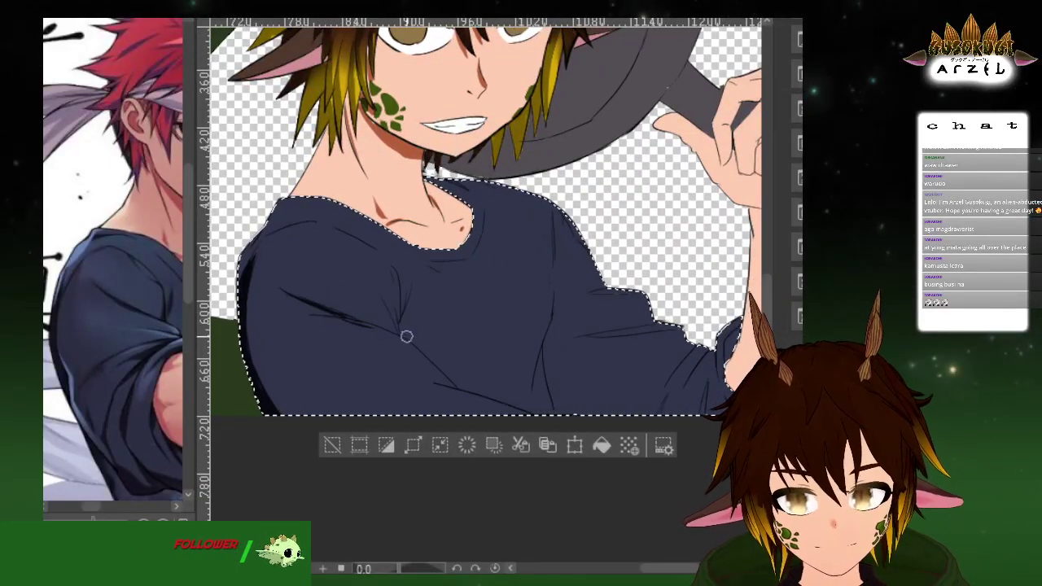
pyautogui.moveTo(532, 353); pyautogui.dragTo(520, 357)
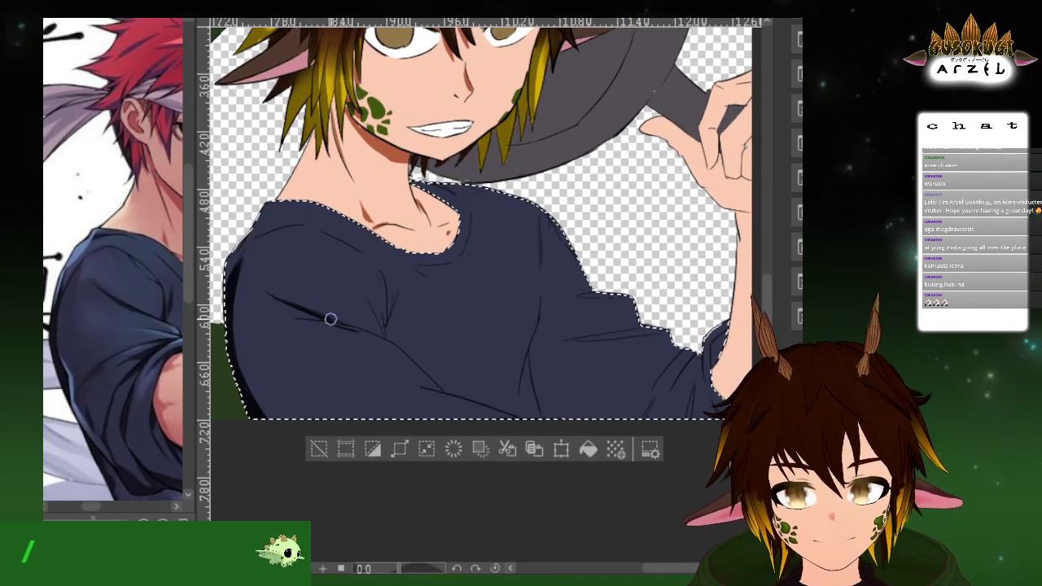
pyautogui.moveTo(332, 319); pyautogui.dragTo(382, 337)
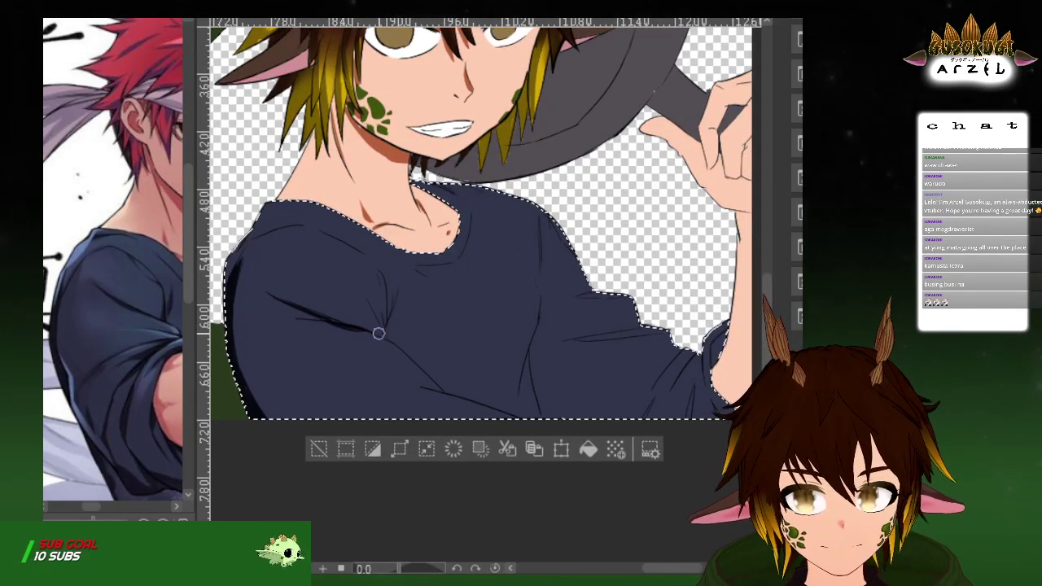
# Paint a thick, tapered near-black shadow along the near sleeve's lower fold, filling the wedge where the two crease lines meet
pyautogui.scroll(-1, 507, 310)
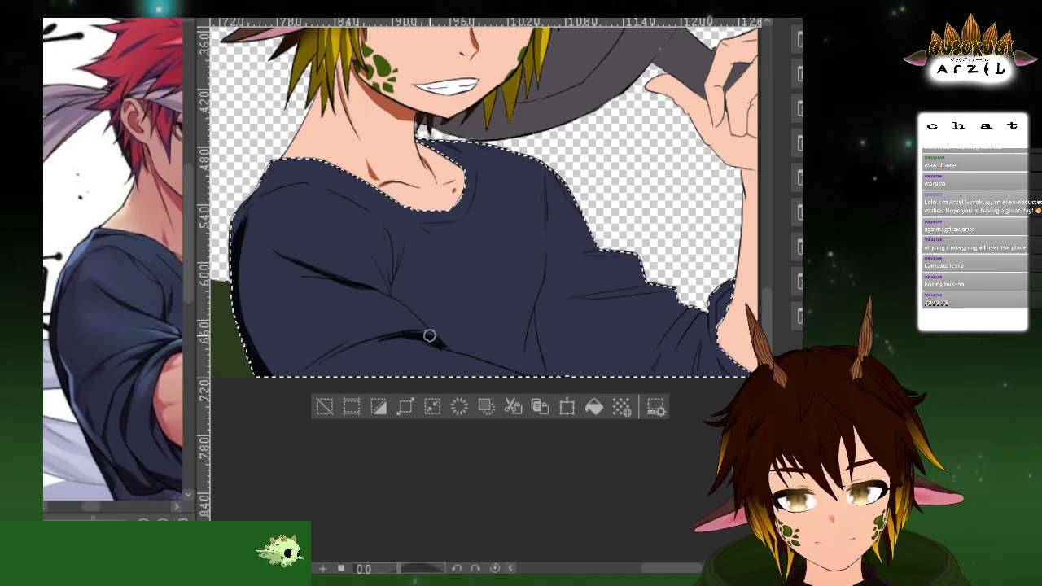
pyautogui.scroll(5, 463, 319)
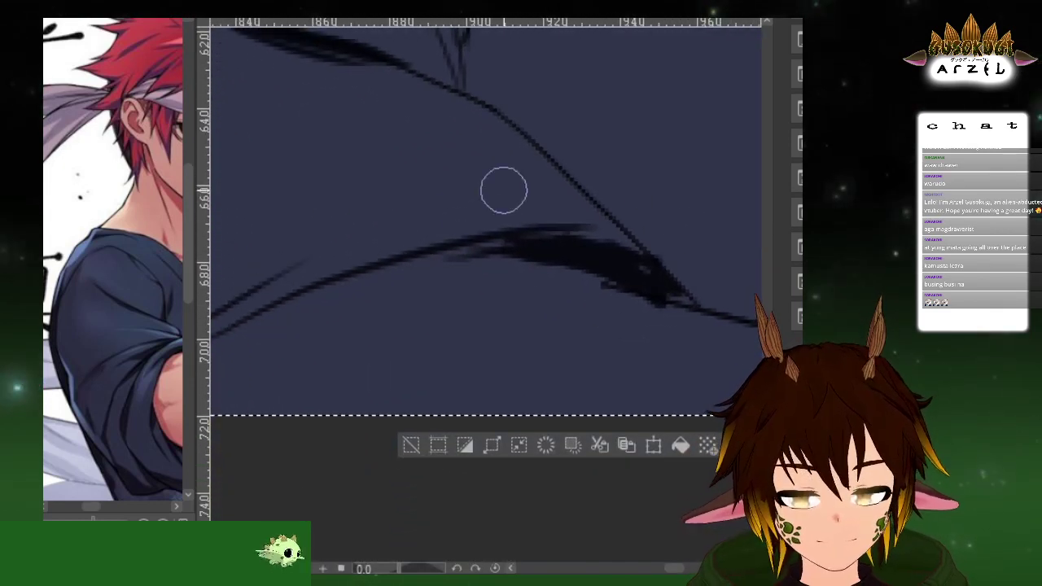
pyautogui.moveTo(453, 242)
pyautogui.mouseDown()
pyautogui.moveTo(404, 258)
pyautogui.moveTo(585, 263)
pyautogui.moveTo(533, 244)
pyautogui.moveTo(444, 254)
pyautogui.moveTo(628, 267)
pyautogui.mouseUp()
pyautogui.moveTo(543, 230)
pyautogui.mouseDown()
pyautogui.moveTo(627, 246)
pyautogui.moveTo(646, 281)
pyautogui.mouseUp()
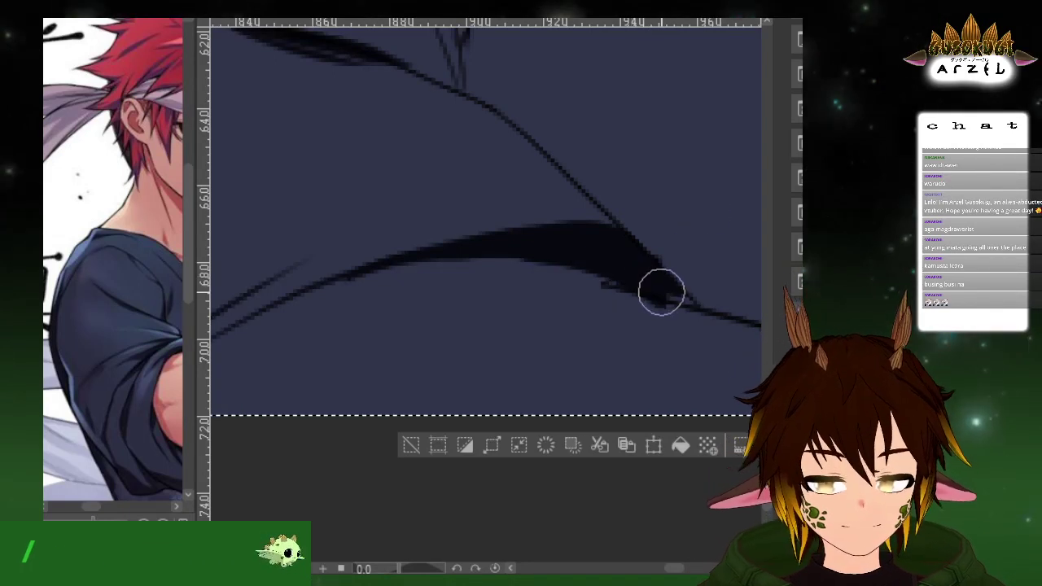
pyautogui.scroll(-3, 684, 223)
pyautogui.moveTo(700, 220); pyautogui.dragTo(610, 284)
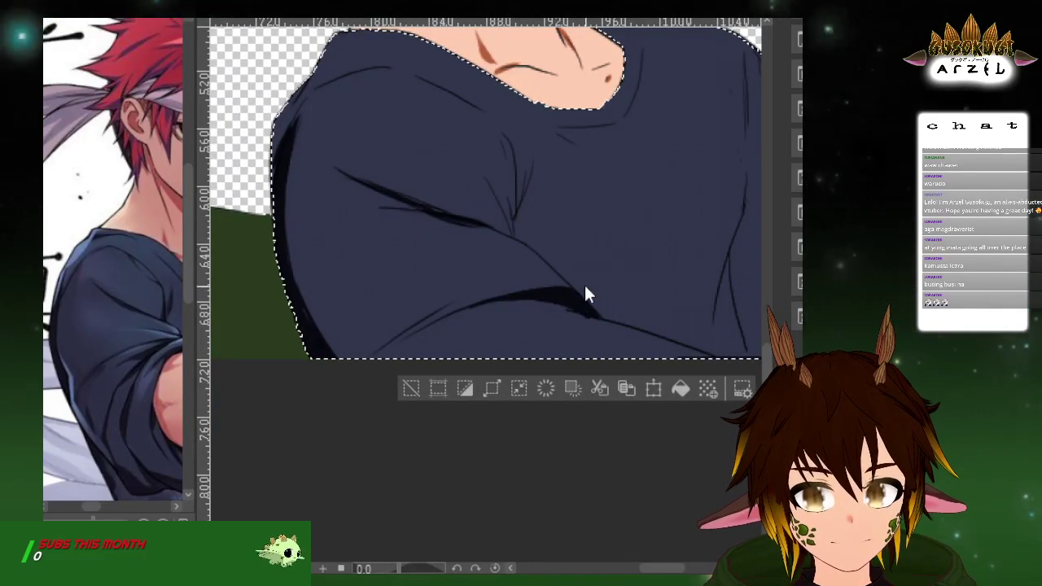
pyautogui.moveTo(650, 246); pyautogui.dragTo(605, 260)
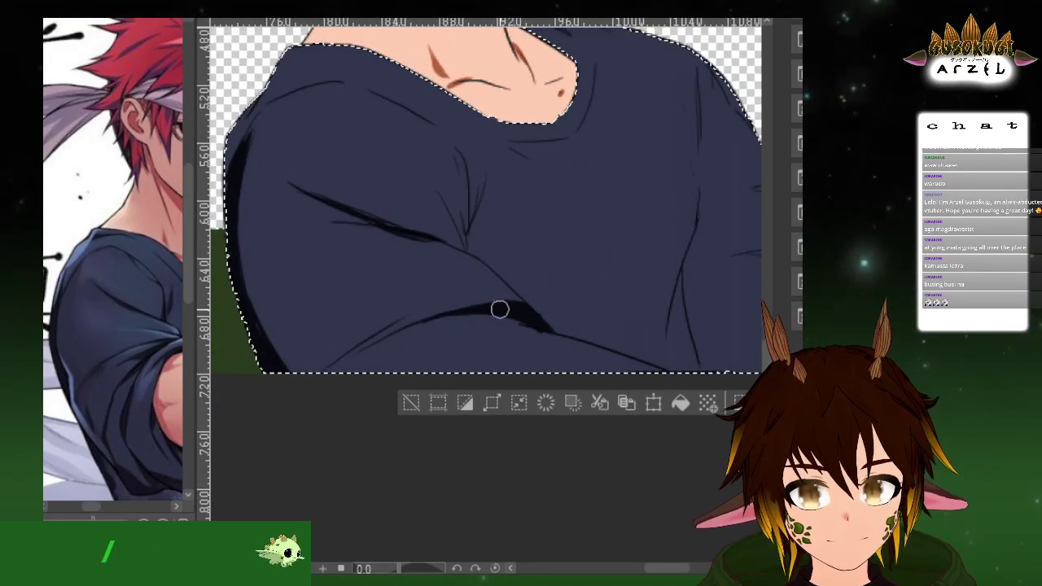
pyautogui.moveTo(474, 325)
pyautogui.mouseDown()
pyautogui.moveTo(500, 315)
pyautogui.moveTo(544, 324)
pyautogui.mouseUp()
pyautogui.hotkey('ctrl', 'z')
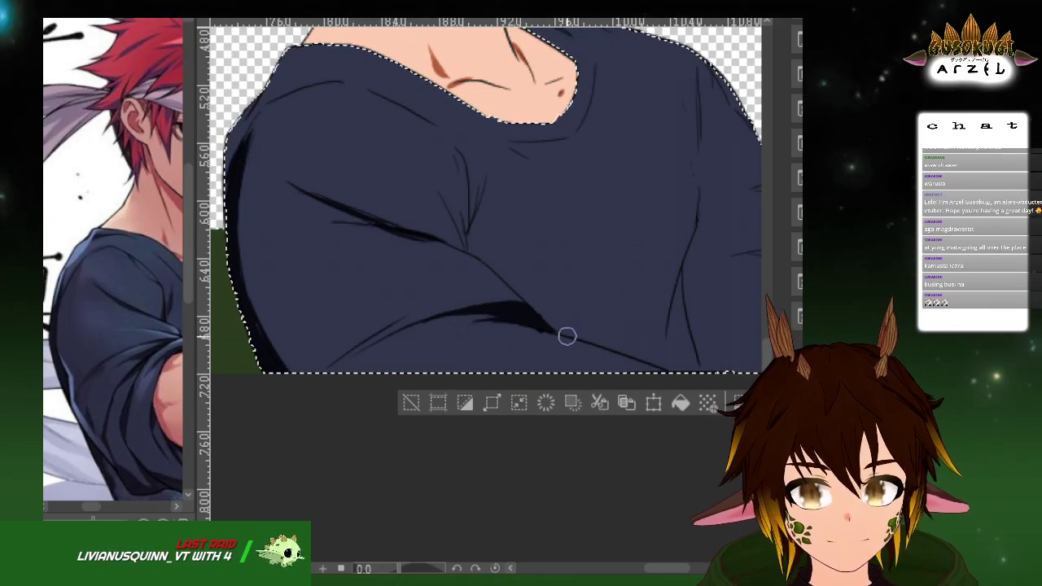
# Darken the vertical armpit creases on the chest and the small fold just below the shirt's neckline
pyautogui.moveTo(623, 282)
pyautogui.mouseDown()
pyautogui.moveTo(622, 344)
pyautogui.moveTo(607, 338)
pyautogui.mouseUp()
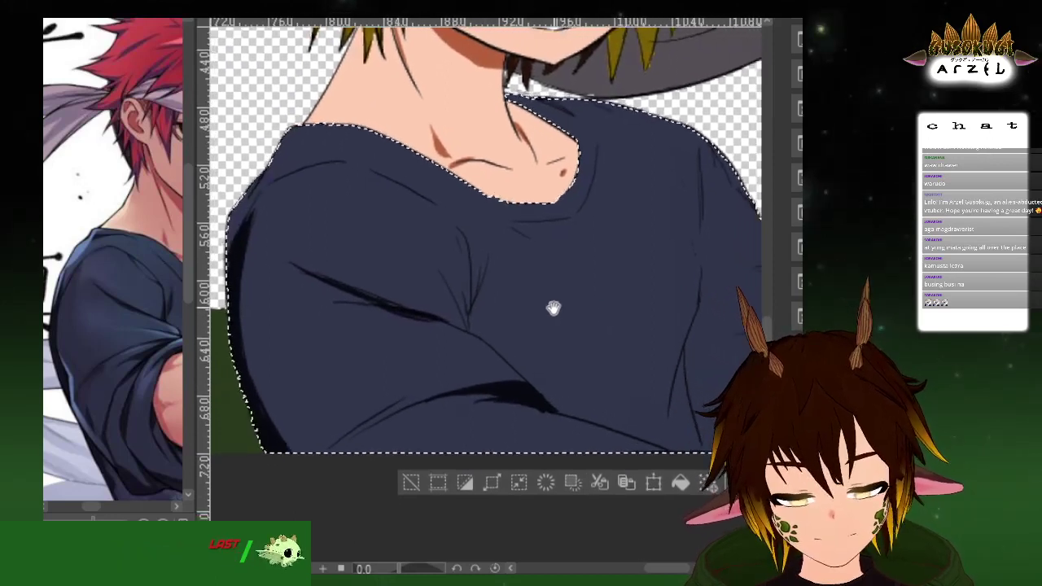
pyautogui.moveTo(470, 300); pyautogui.dragTo(469, 319)
pyautogui.moveTo(475, 258); pyautogui.dragTo(469, 308)
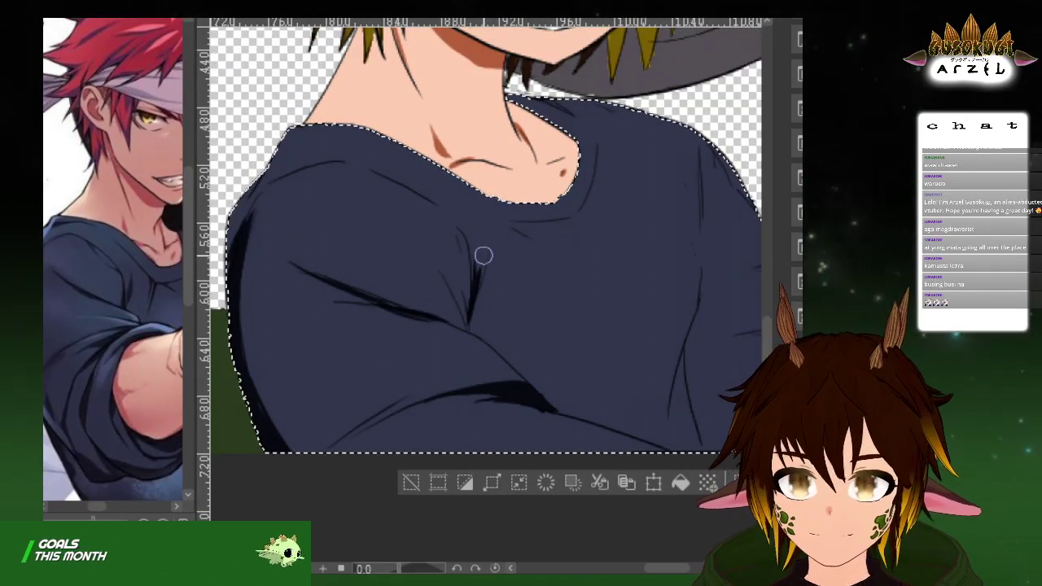
pyautogui.moveTo(612, 190); pyautogui.dragTo(542, 212)
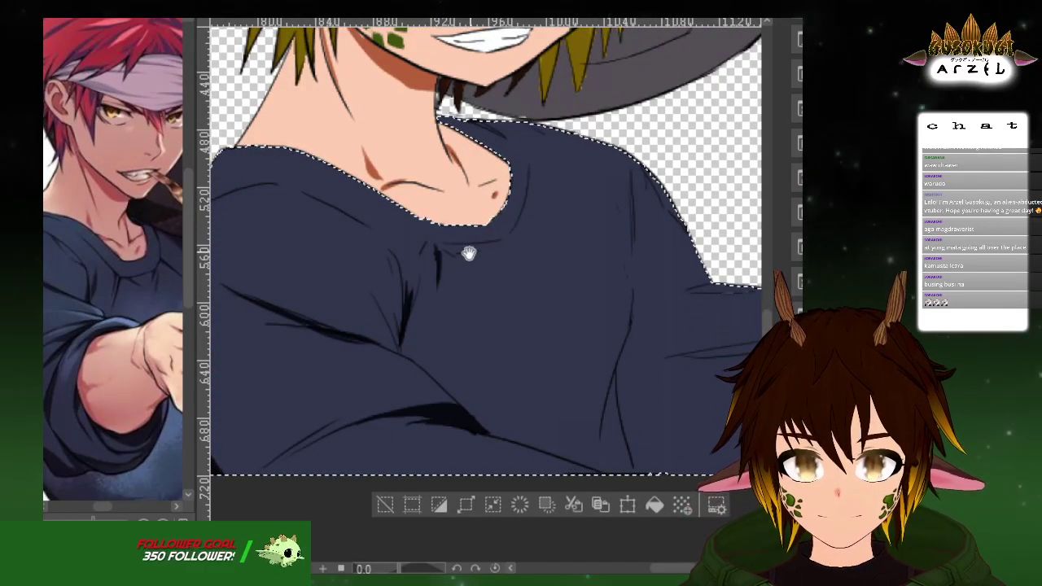
# Bring the reference's far shoulder into view and paint near-black shadows along the top of the character's far shoulder and beside the collar
pyautogui.scroll(-3, 477, 253)
pyautogui.moveTo(624, 215); pyautogui.dragTo(594, 272)
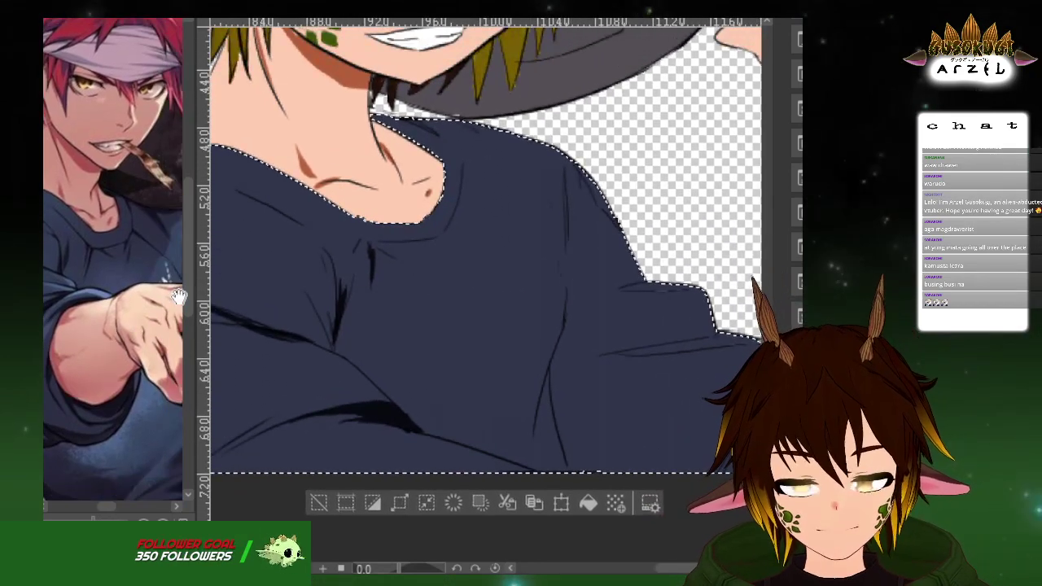
pyautogui.moveTo(540, 158); pyautogui.dragTo(506, 198)
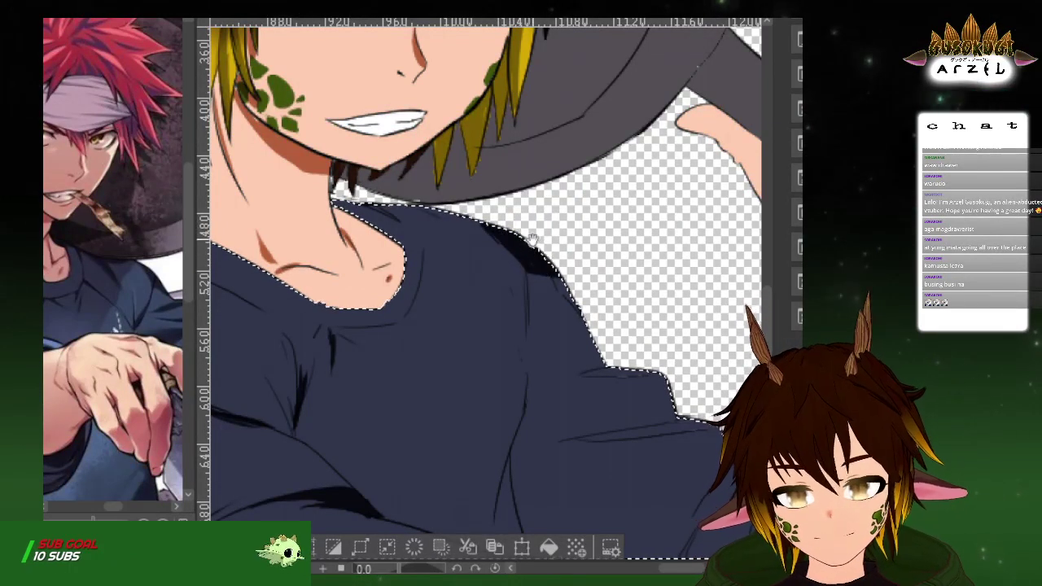
pyautogui.moveTo(529, 244); pyautogui.dragTo(561, 269)
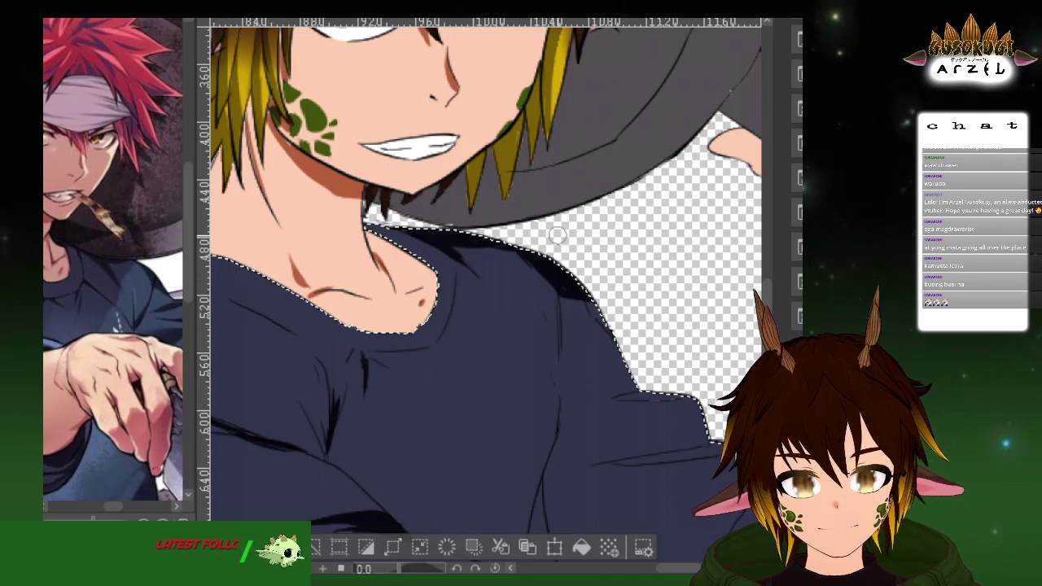
pyautogui.moveTo(636, 243); pyautogui.dragTo(593, 176)
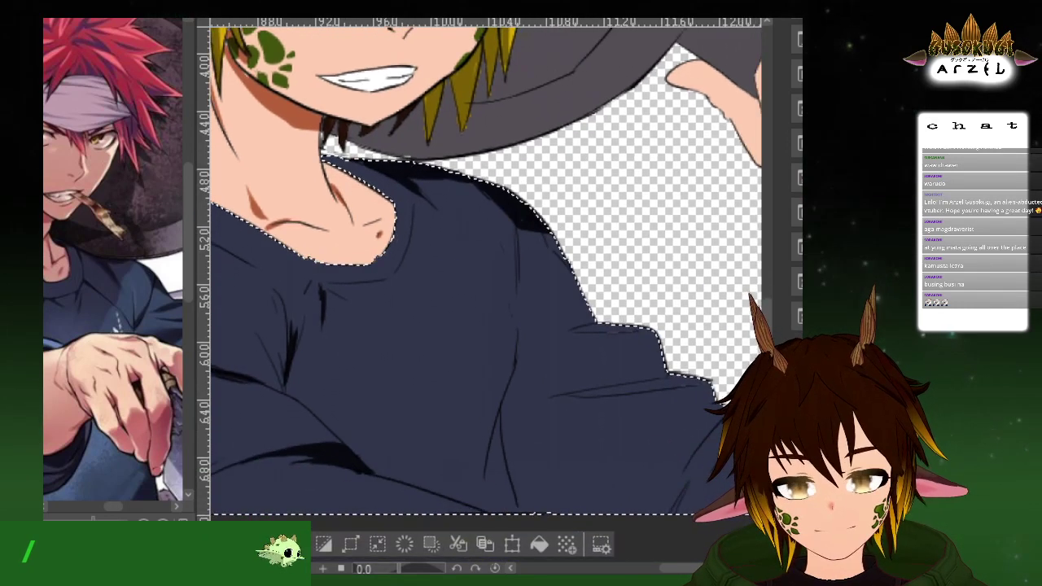
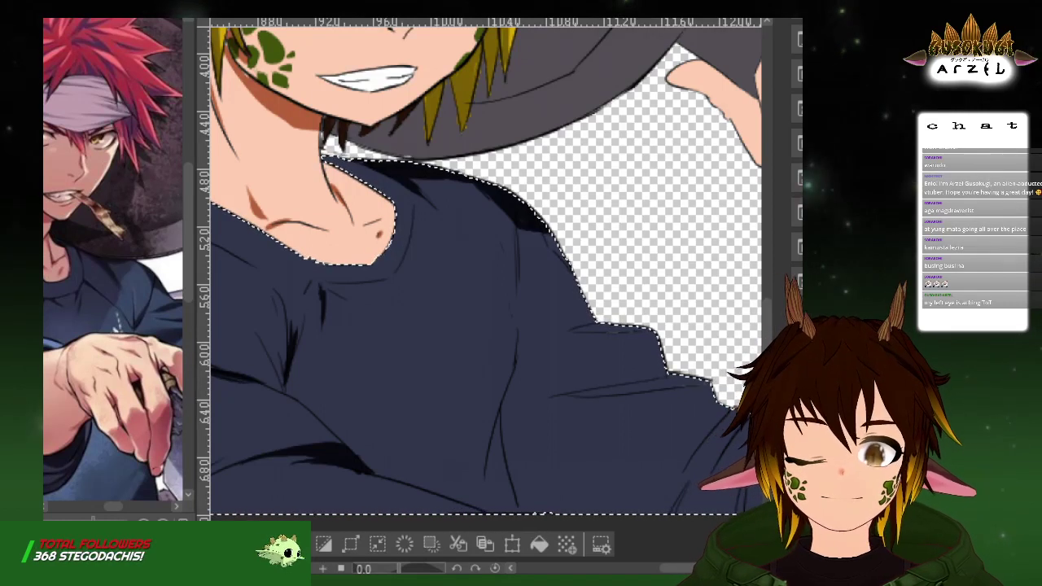
# Fill the upper fold on the far sleeve's outer edge with a tapered near-black shadow, following the reference's sleeve
pyautogui.moveTo(605, 232); pyautogui.dragTo(559, 221)
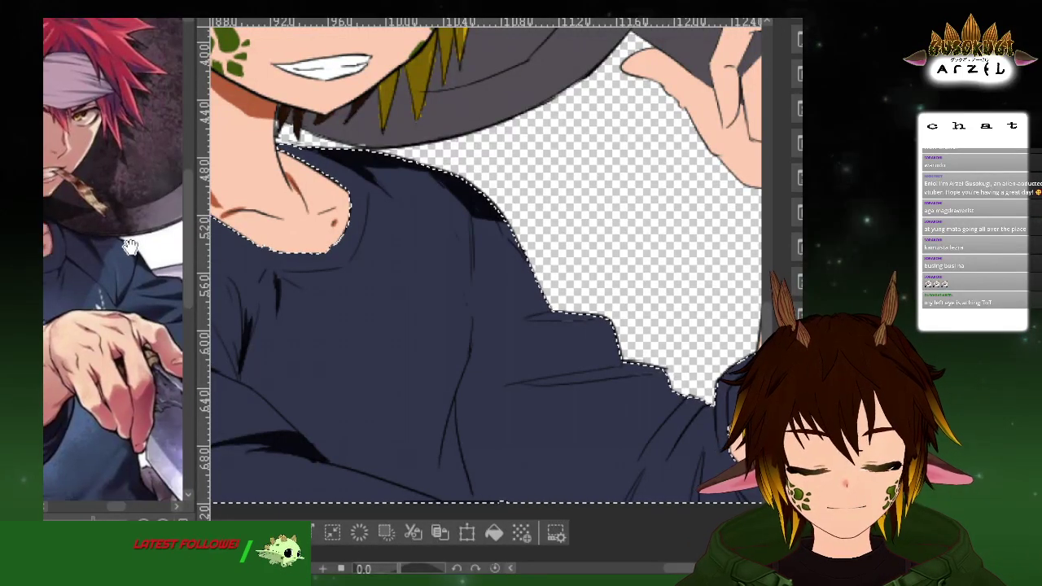
pyautogui.scroll(3, 570, 309)
pyautogui.moveTo(445, 337); pyautogui.dragTo(537, 328)
pyautogui.hotkey('ctrl', 'z')
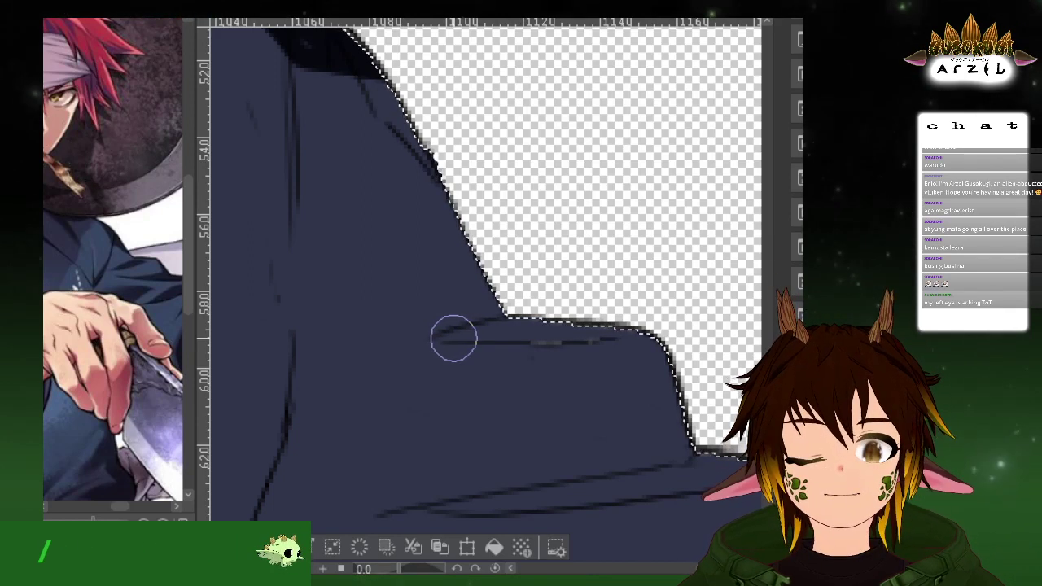
pyautogui.moveTo(442, 335); pyautogui.dragTo(546, 326)
pyautogui.moveTo(443, 335); pyautogui.dragTo(625, 332)
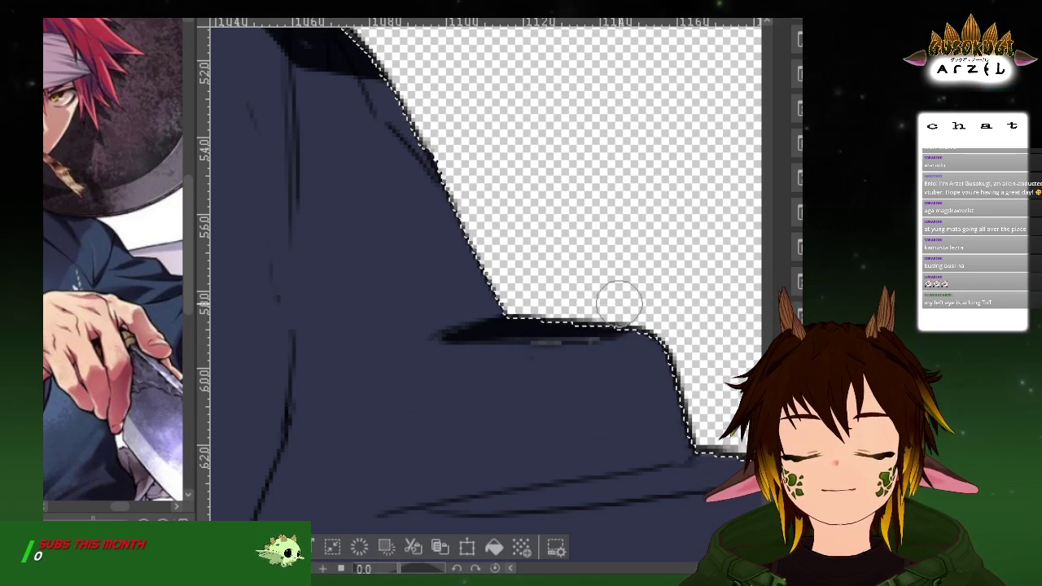
pyautogui.moveTo(689, 298)
pyautogui.mouseDown()
pyautogui.moveTo(637, 275)
pyautogui.moveTo(684, 252)
pyautogui.mouseUp()
pyautogui.moveTo(470, 240)
pyautogui.mouseDown()
pyautogui.moveTo(470, 261)
pyautogui.moveTo(604, 255)
pyautogui.mouseUp()
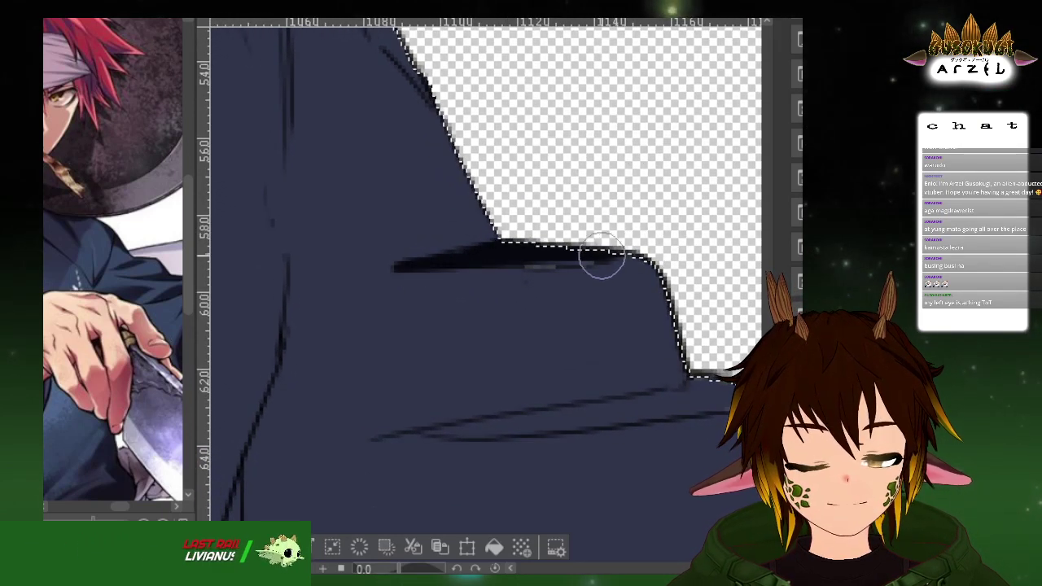
# Fill the long second fold below it on the far sleeve with near-black shadow, extending it inward to a thin point
pyautogui.moveTo(488, 261)
pyautogui.mouseDown()
pyautogui.moveTo(655, 250)
pyautogui.moveTo(655, 270)
pyautogui.moveTo(681, 289)
pyautogui.moveTo(584, 238)
pyautogui.mouseUp()
pyautogui.moveTo(332, 384); pyautogui.dragTo(688, 338)
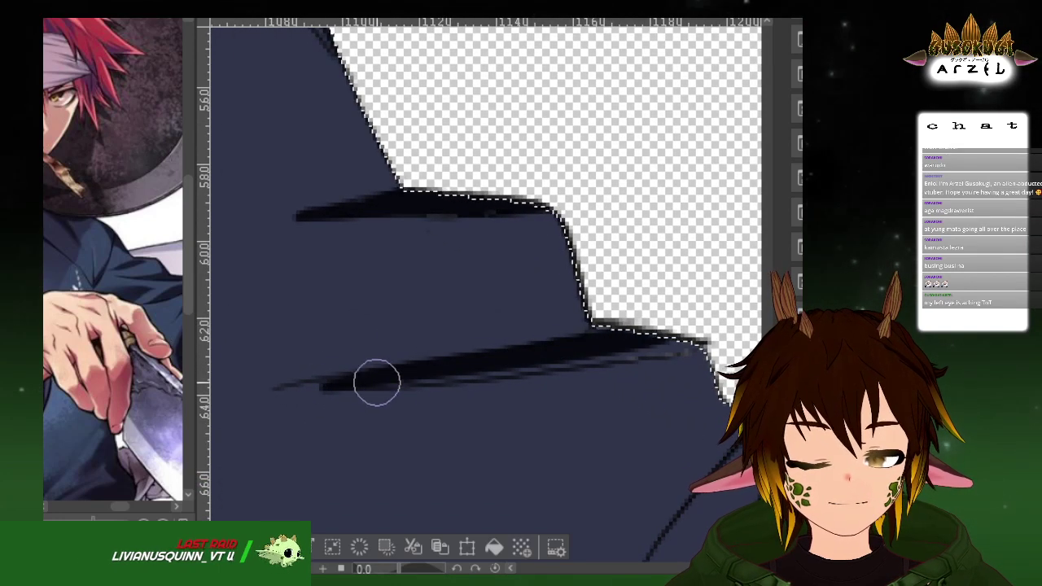
pyautogui.moveTo(388, 380); pyautogui.dragTo(701, 344)
pyautogui.moveTo(279, 390)
pyautogui.mouseDown()
pyautogui.moveTo(494, 354)
pyautogui.moveTo(386, 379)
pyautogui.mouseUp()
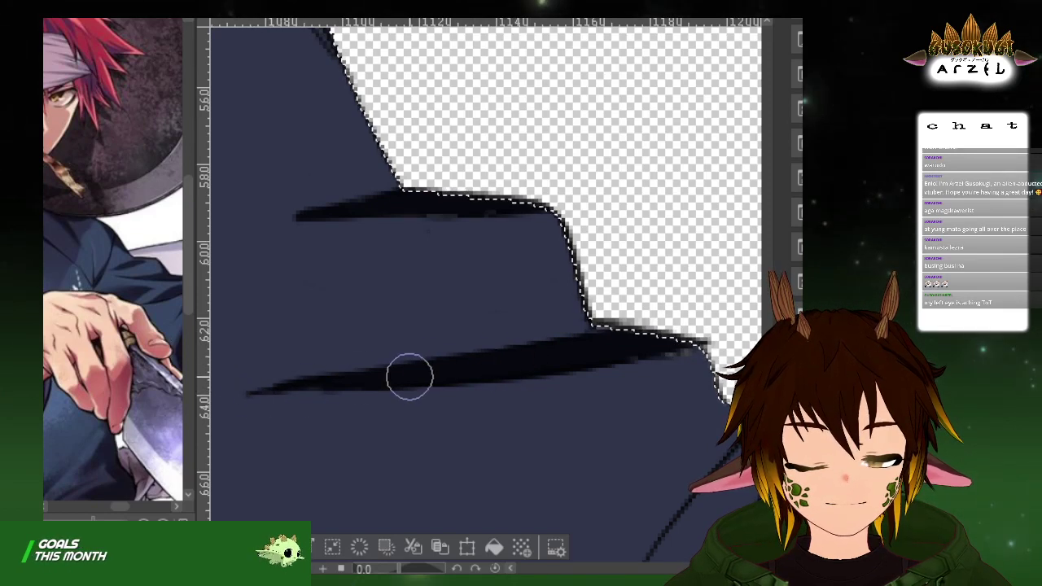
# Outline a large wedge-shaped fold shadow on the navy shirt's sleeve beside the chest and fill it with near-black
pyautogui.moveTo(599, 352); pyautogui.dragTo(699, 220)
pyautogui.hotkey('ctrl', '-')
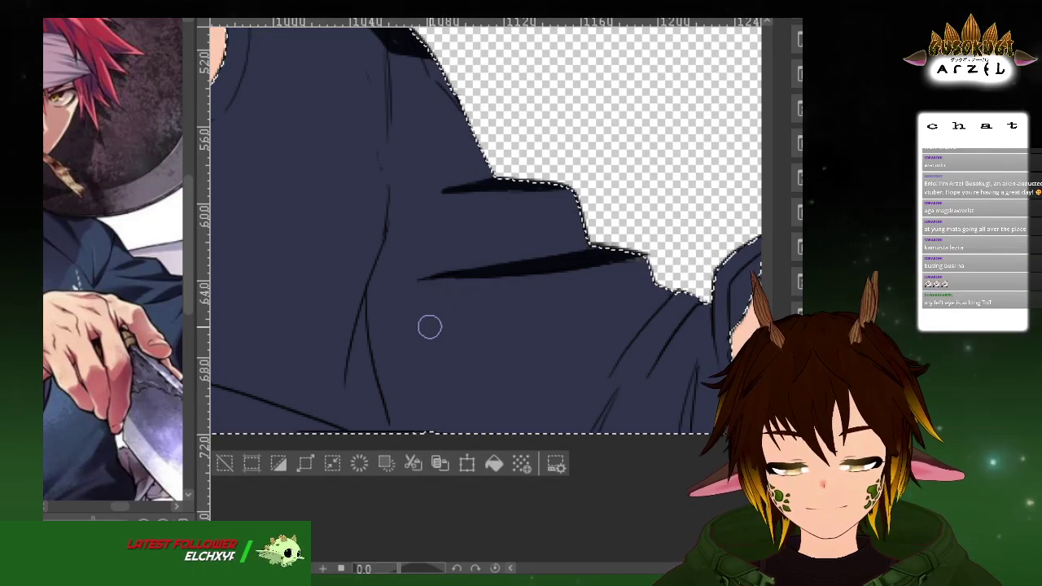
pyautogui.moveTo(375, 339)
pyautogui.mouseDown()
pyautogui.moveTo(591, 309)
pyautogui.moveTo(483, 377)
pyautogui.moveTo(469, 398)
pyautogui.mouseUp()
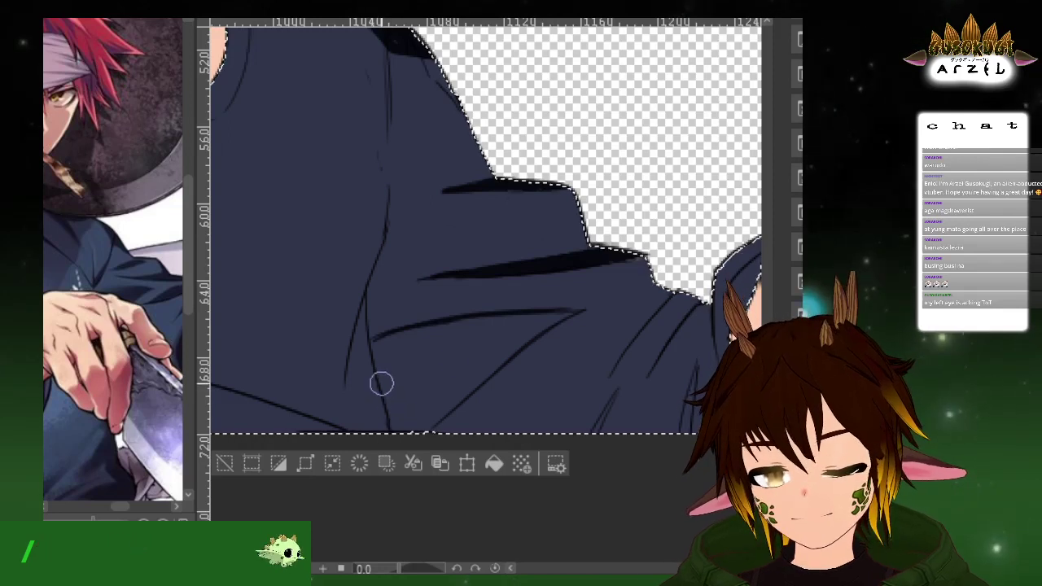
pyautogui.click(449, 363)
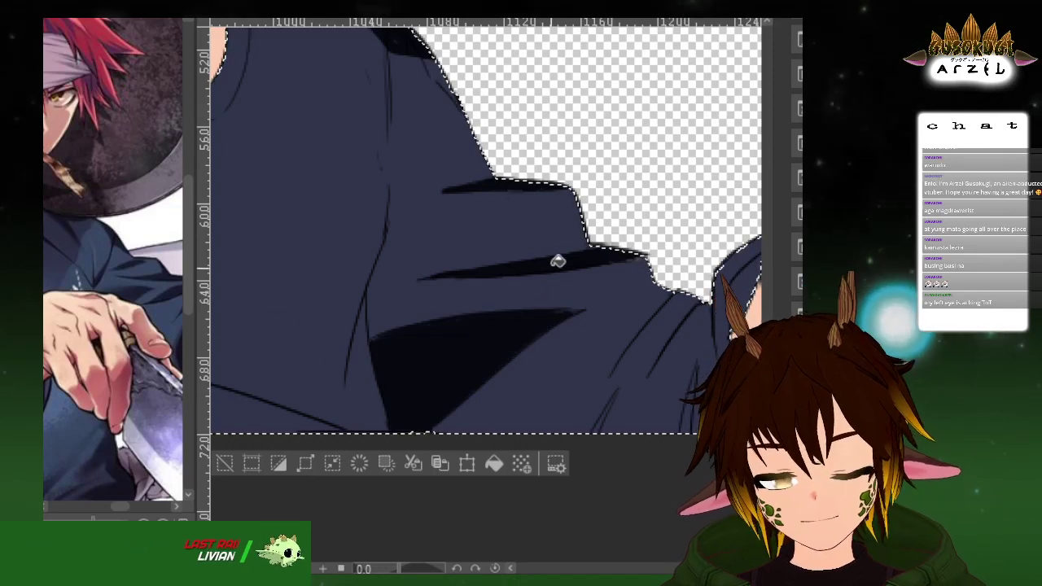
pyautogui.press('p')
pyautogui.scroll(-2, 580, 208)
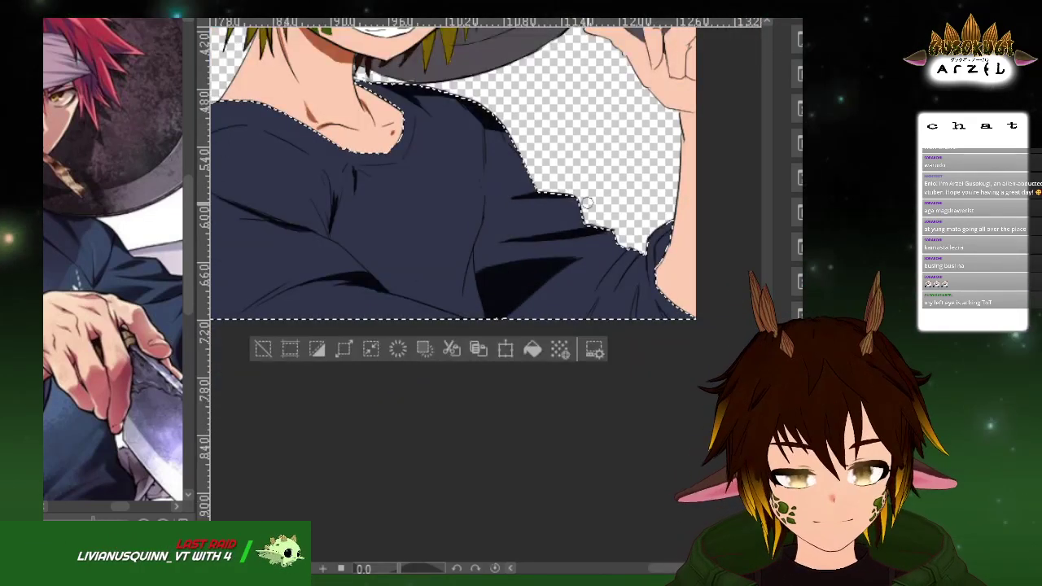
# Compare the navy shirt's fold shading with the reference picture's sleeve and chest, and examine the whole three-character illustration
pyautogui.moveTo(56, 420); pyautogui.dragTo(123, 418)
pyautogui.moveTo(548, 205)
pyautogui.mouseDown()
pyautogui.moveTo(550, 224)
pyautogui.moveTo(575, 220)
pyautogui.moveTo(565, 223)
pyautogui.mouseUp()
pyautogui.moveTo(634, 197); pyautogui.dragTo(612, 189)
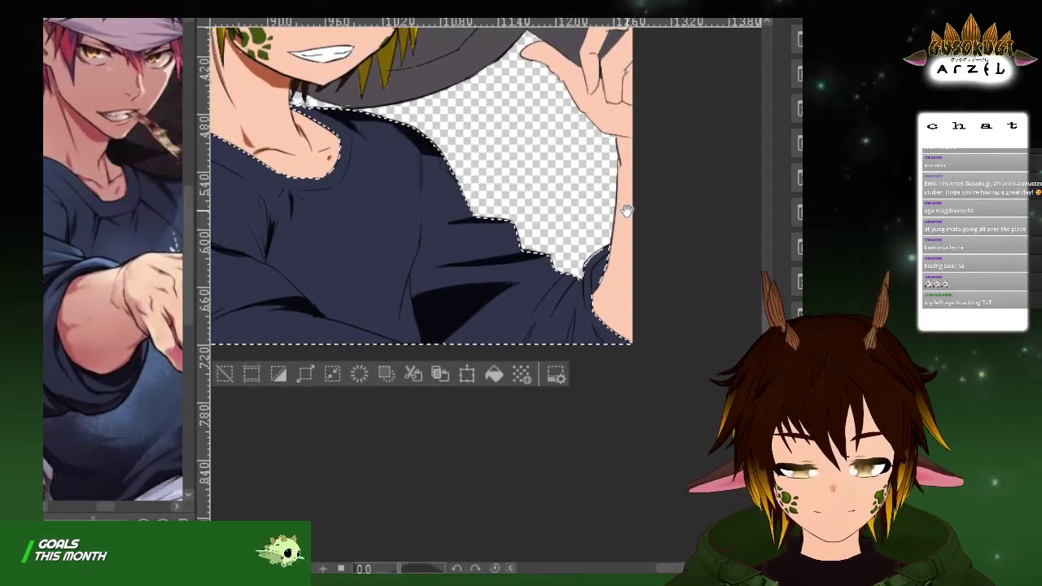
pyautogui.moveTo(132, 231); pyautogui.dragTo(50, 204)
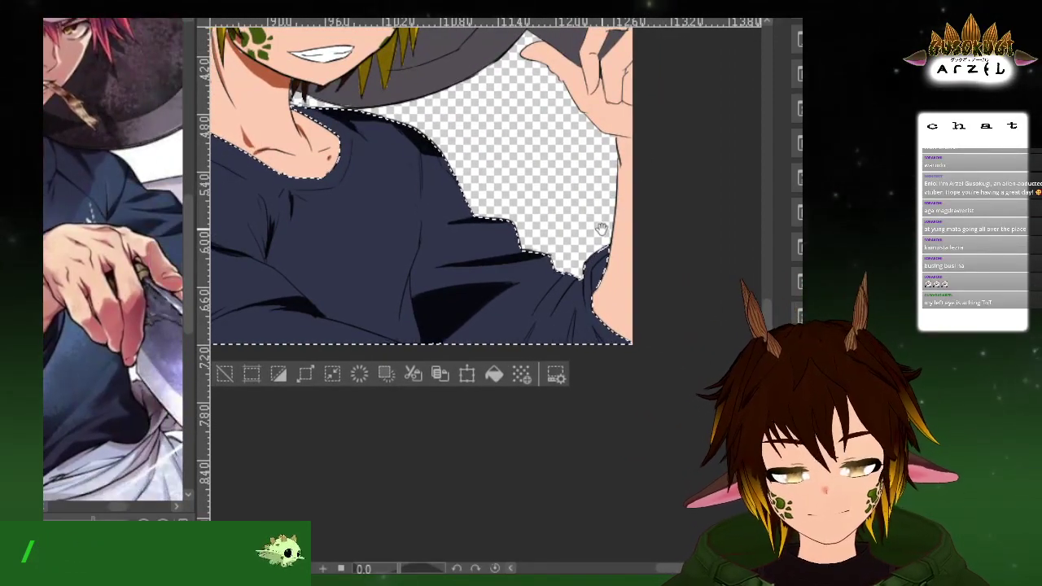
pyautogui.moveTo(121, 376); pyautogui.dragTo(85, 386)
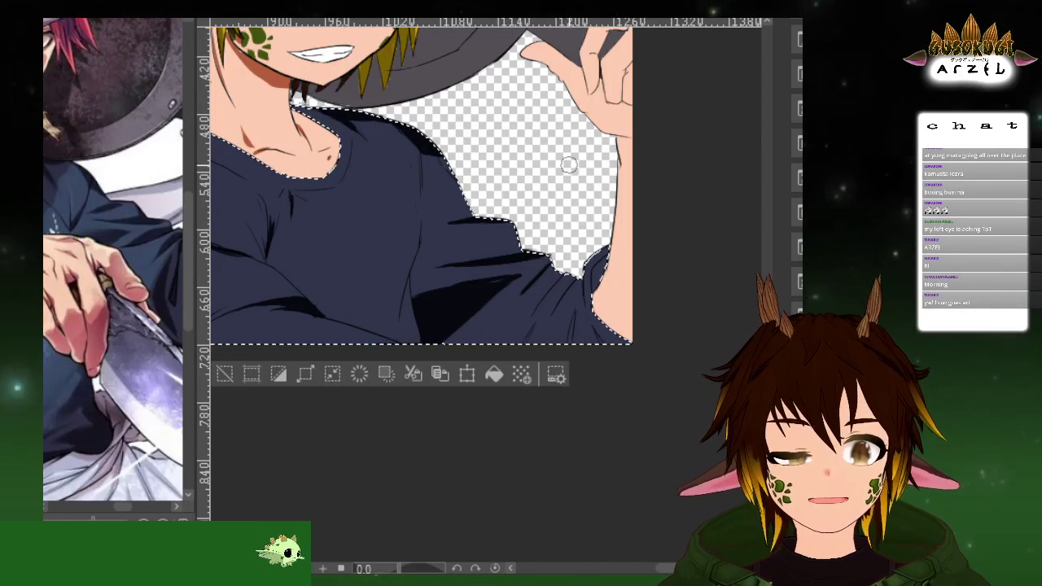
pyautogui.scroll(-2, 568, 166)
pyautogui.scroll(-3, 571, 163)
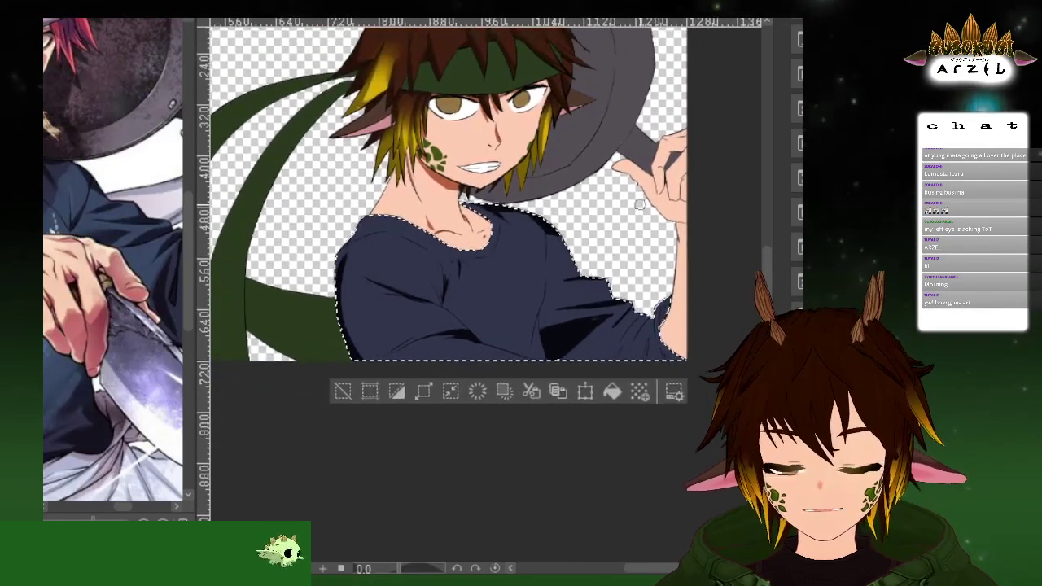
pyautogui.moveTo(699, 177); pyautogui.dragTo(680, 225)
pyautogui.scroll(1, 606, 235)
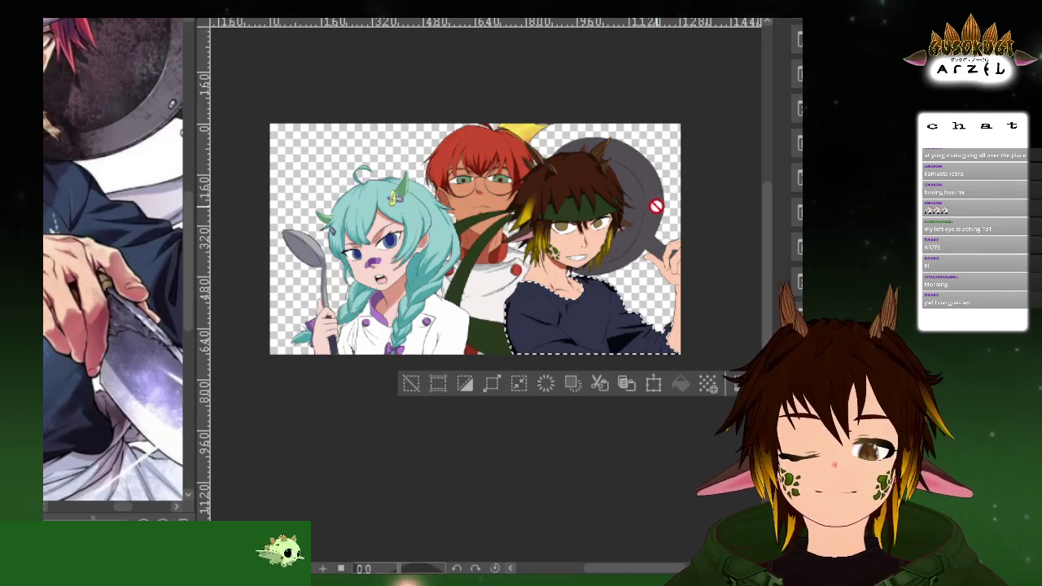
pyautogui.scroll(1, 675, 212)
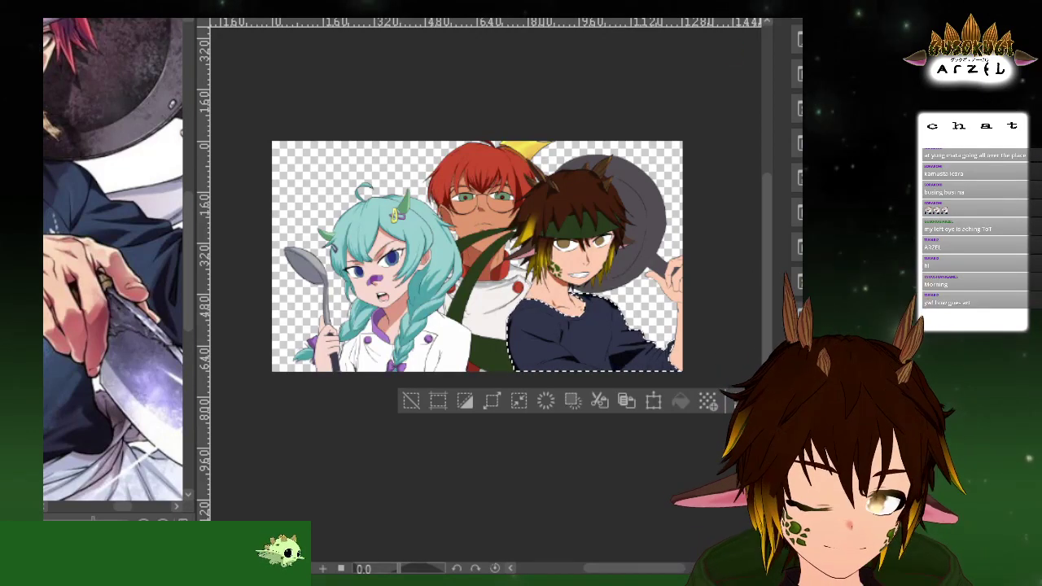
# Clear the selection and move the red-haired character straight up a little behind the other two characters
pyautogui.hotkey('ctrl', 'd')
pyautogui.hotkey('ctrl', 't')
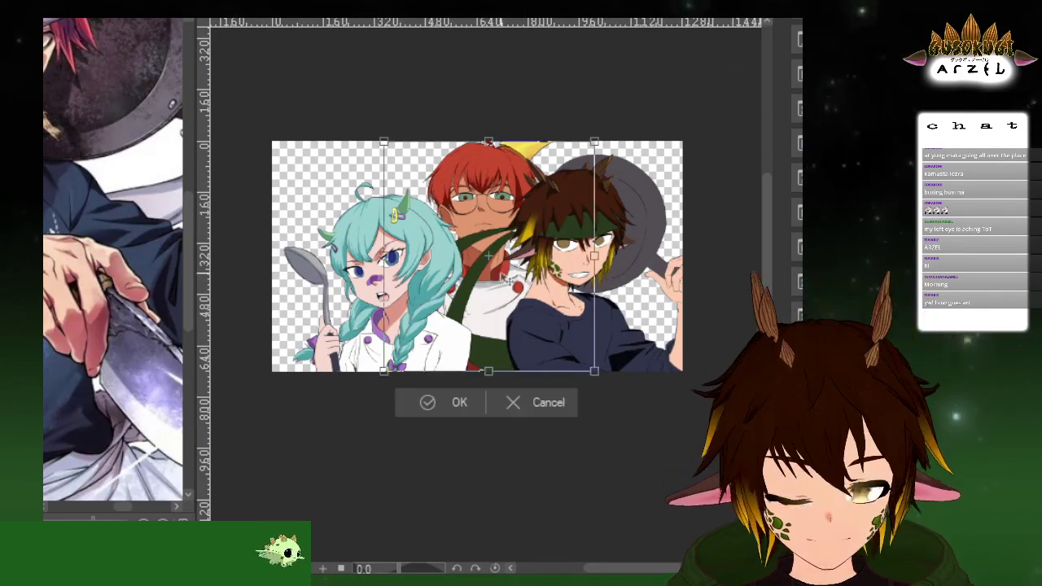
pyautogui.moveTo(484, 294); pyautogui.dragTo(485, 272)
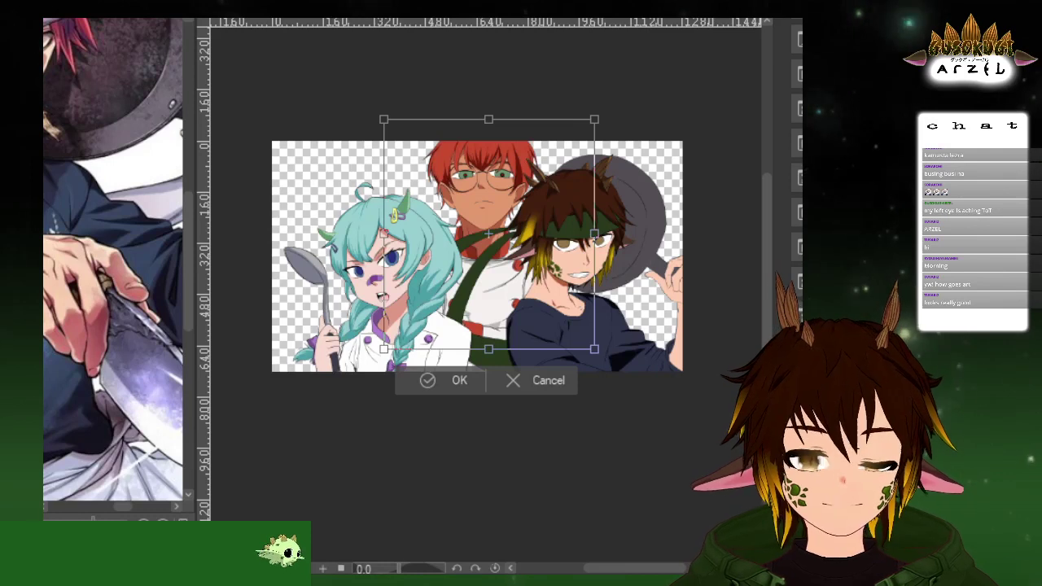
pyautogui.press('Return')
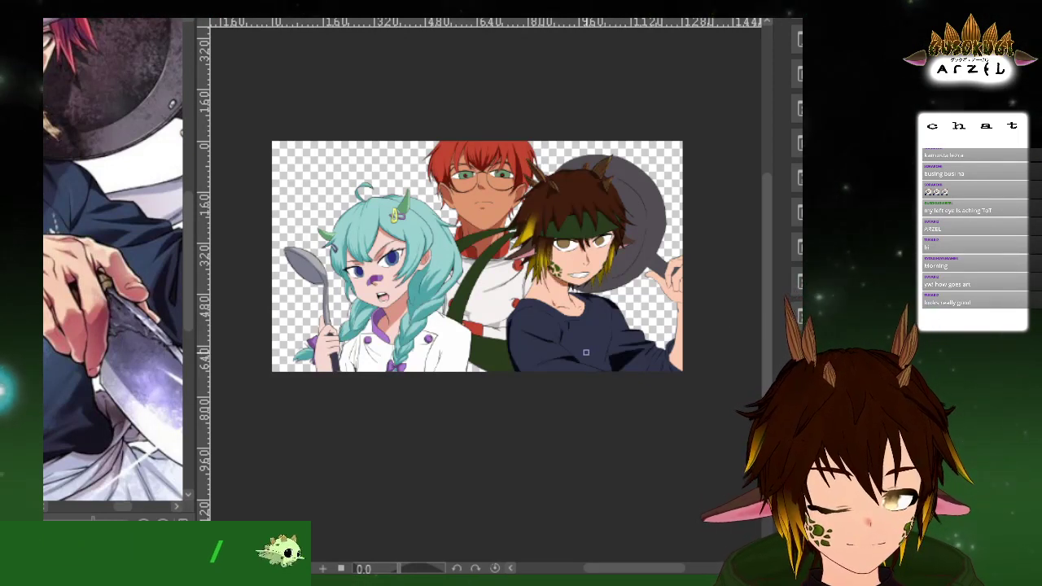
pyautogui.scroll(3, 607, 340)
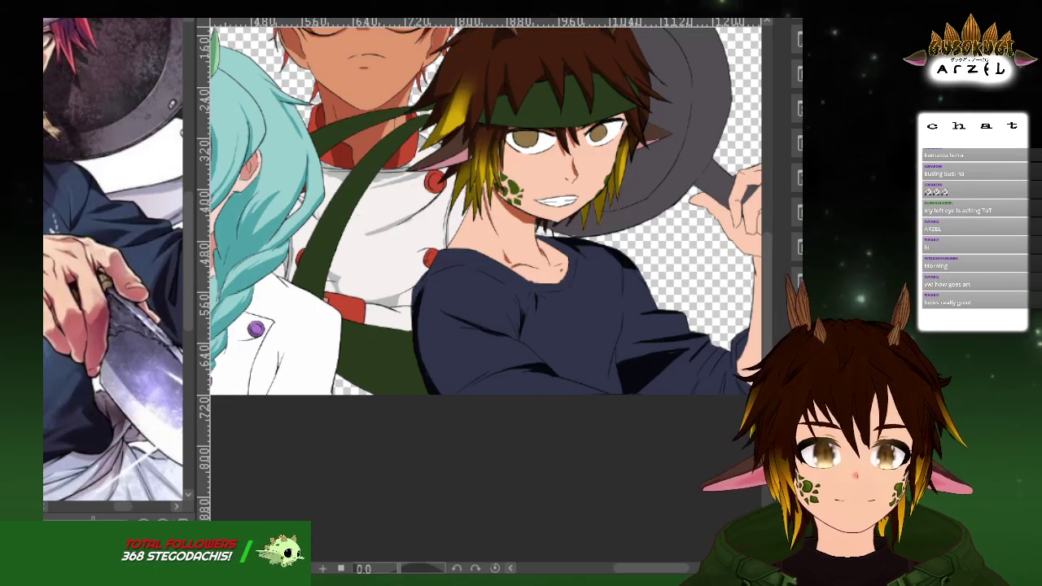
pyautogui.moveTo(709, 269); pyautogui.dragTo(692, 309)
pyautogui.scroll(2, 692, 308)
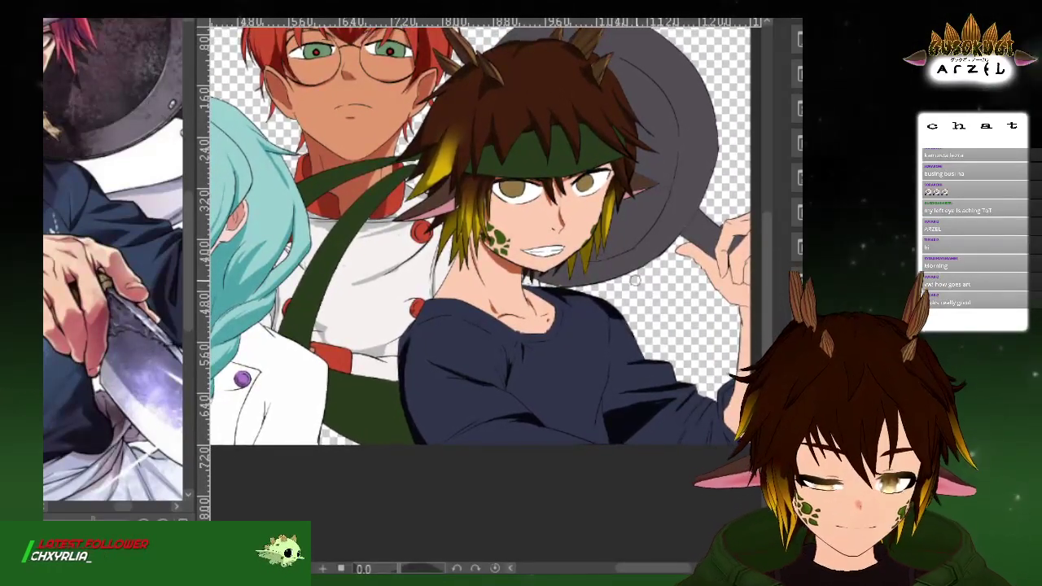
pyautogui.scroll(2, 693, 289)
pyautogui.moveTo(682, 321); pyautogui.dragTo(677, 233)
pyautogui.moveTo(87, 387); pyautogui.dragTo(83, 399)
pyautogui.moveTo(677, 262); pyautogui.dragTo(591, 182)
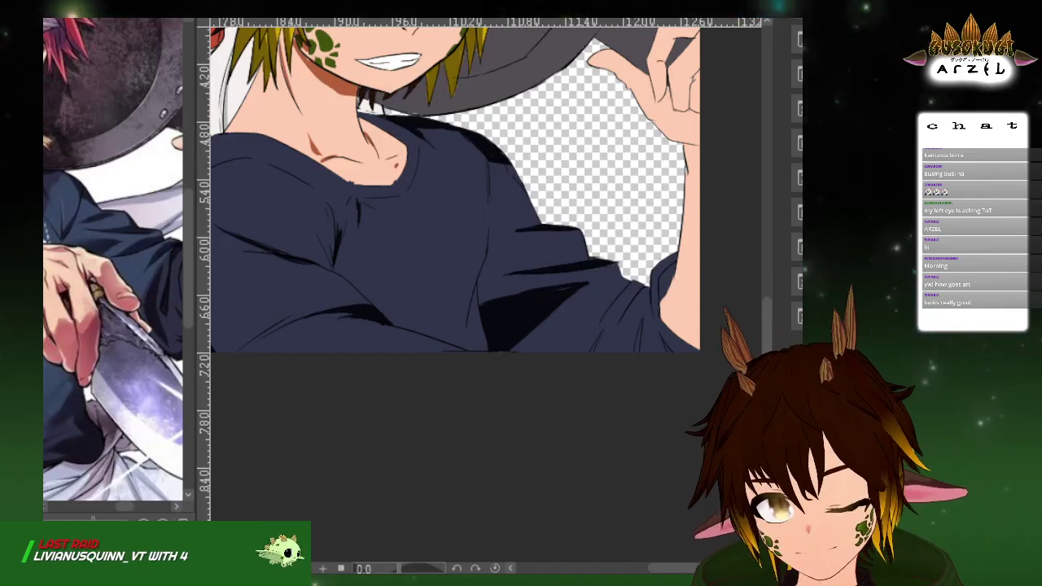
pyautogui.click(453, 233)
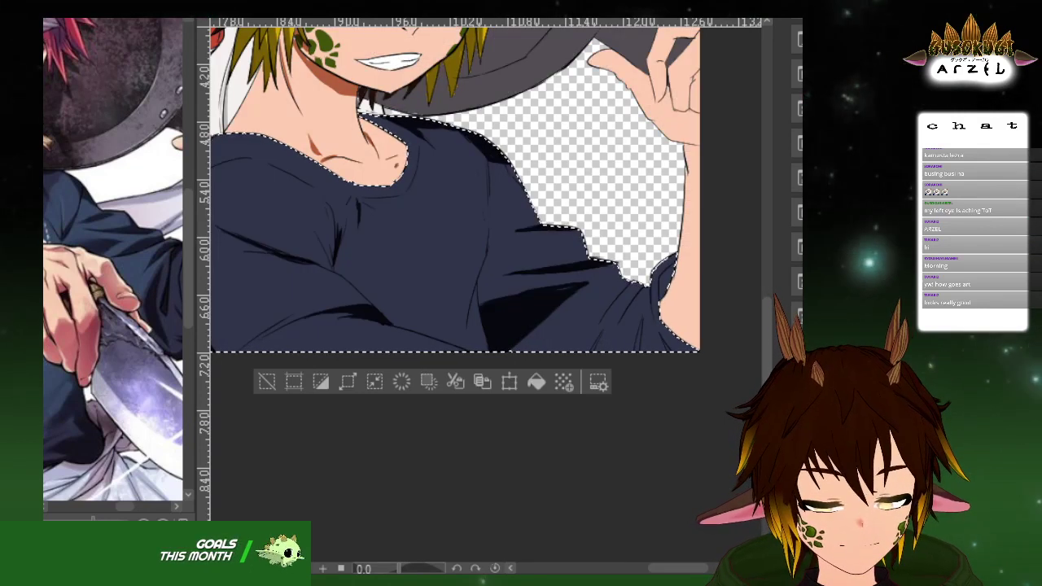
pyautogui.hotkey('ctrl', 'z')
pyautogui.hotkey('ctrl', 'y')
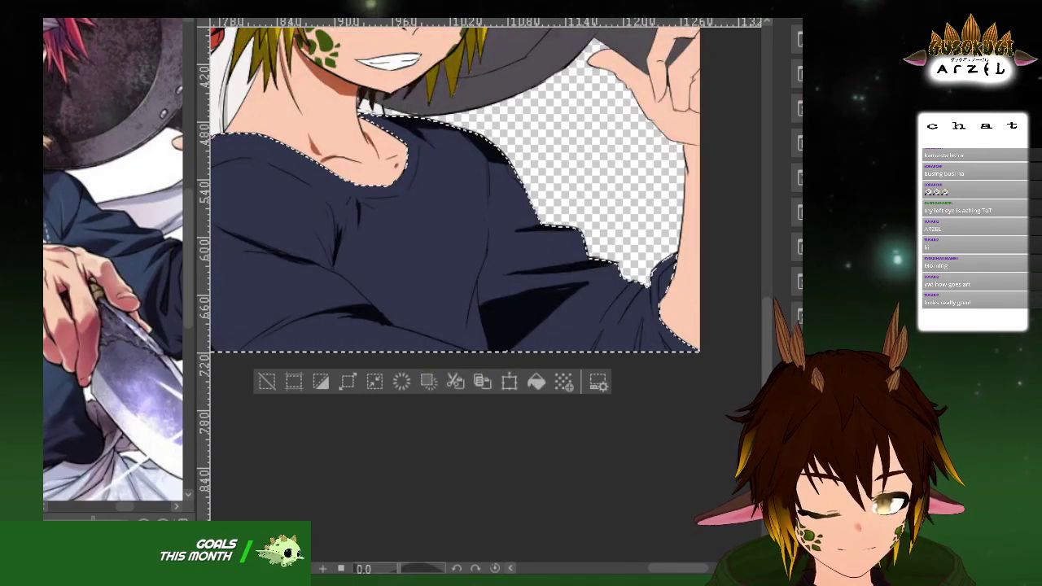
pyautogui.hotkey('ctrl', 'd')
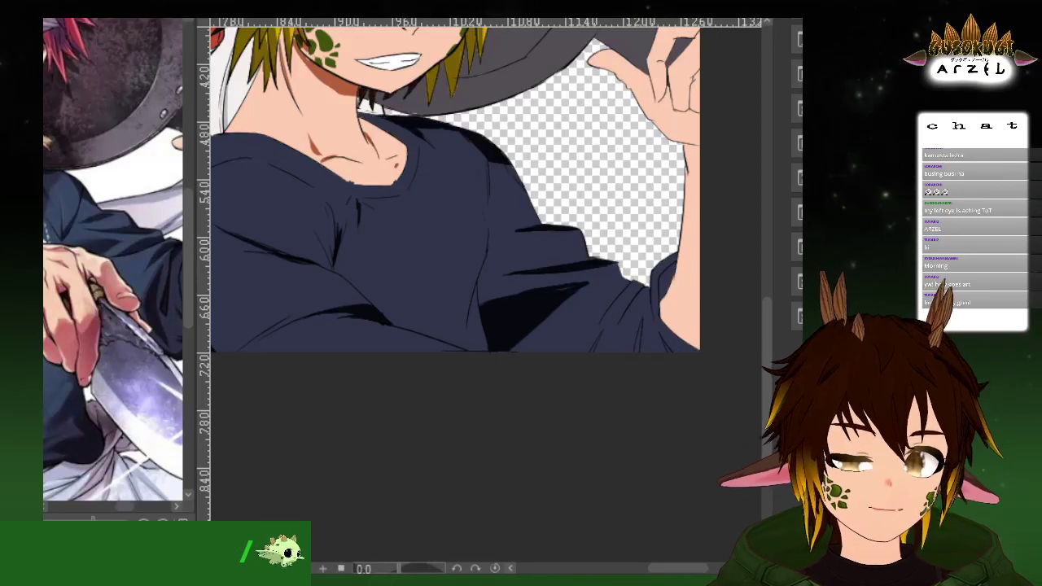
# Move the brown-haired front character slightly upward on the canvas
pyautogui.hotkey('ctrl', 't')
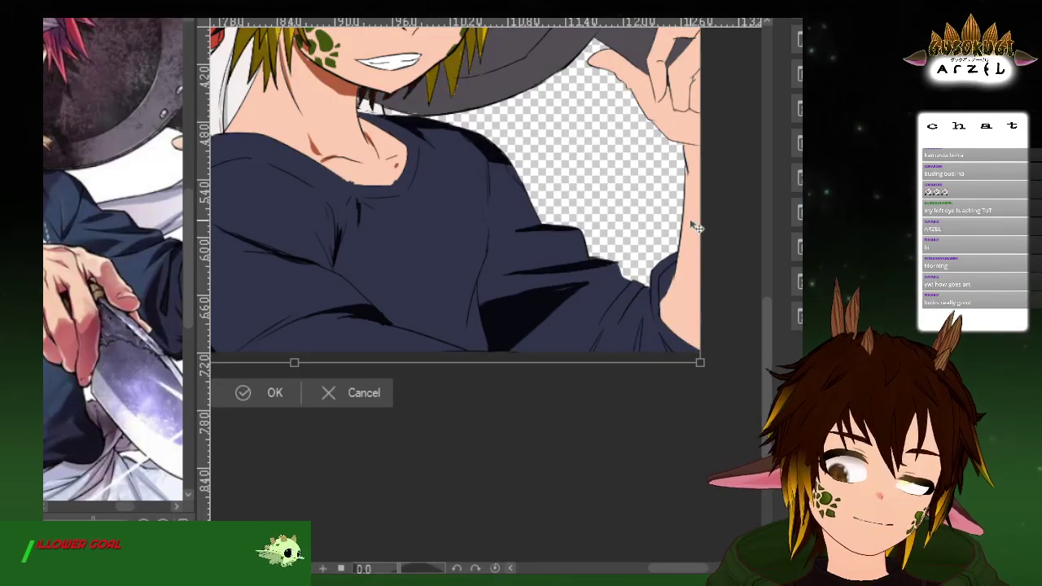
pyautogui.moveTo(642, 254)
pyautogui.mouseDown()
pyautogui.moveTo(641, 241)
pyautogui.moveTo(644, 256)
pyautogui.mouseUp()
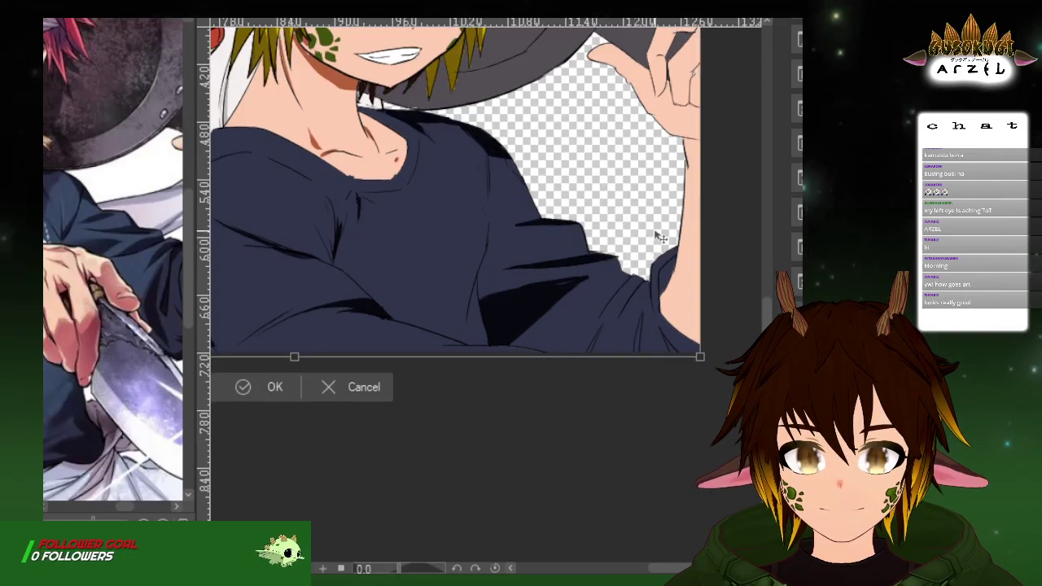
pyautogui.press('Return')
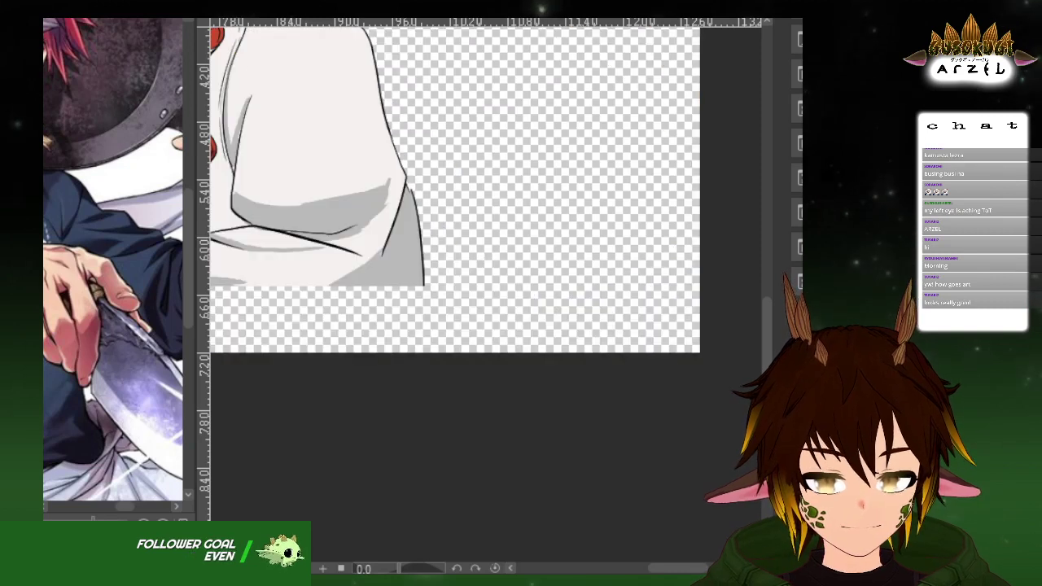
# Select the brown-haired character's navy shirt area so that shading stays inside it
pyautogui.moveTo(698, 314); pyautogui.dragTo(663, 433)
pyautogui.moveTo(677, 363)
pyautogui.mouseDown()
pyautogui.moveTo(694, 424)
pyautogui.moveTo(696, 369)
pyautogui.mouseUp()
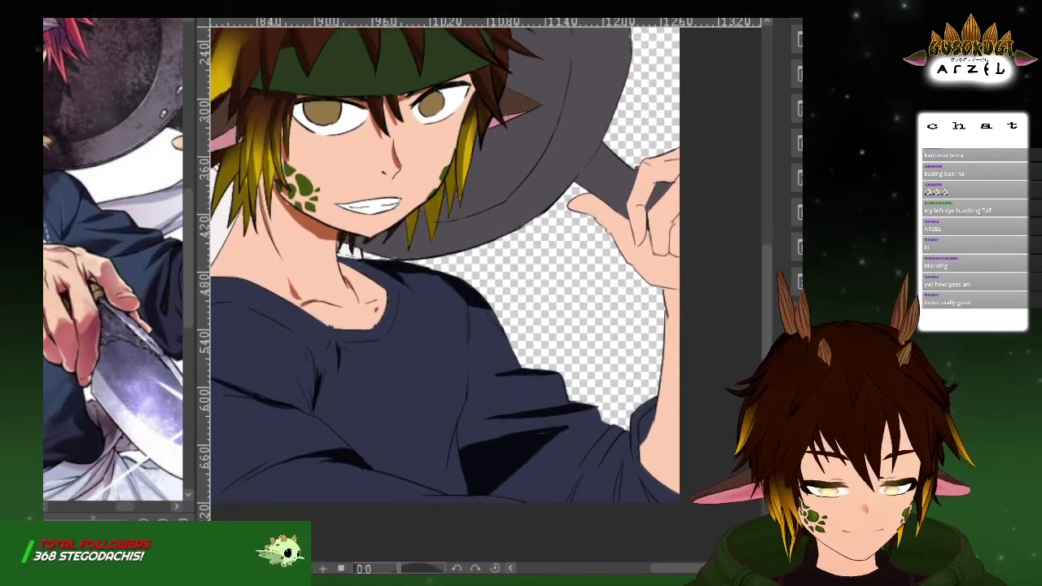
pyautogui.click(479, 366)
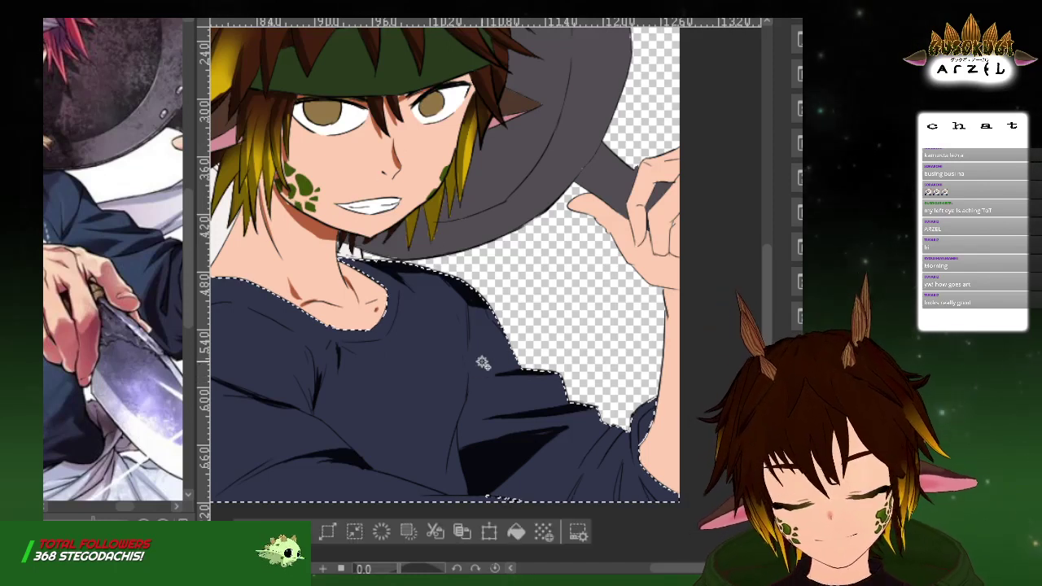
pyautogui.scroll(2, 647, 385)
pyautogui.moveTo(674, 372); pyautogui.dragTo(642, 201)
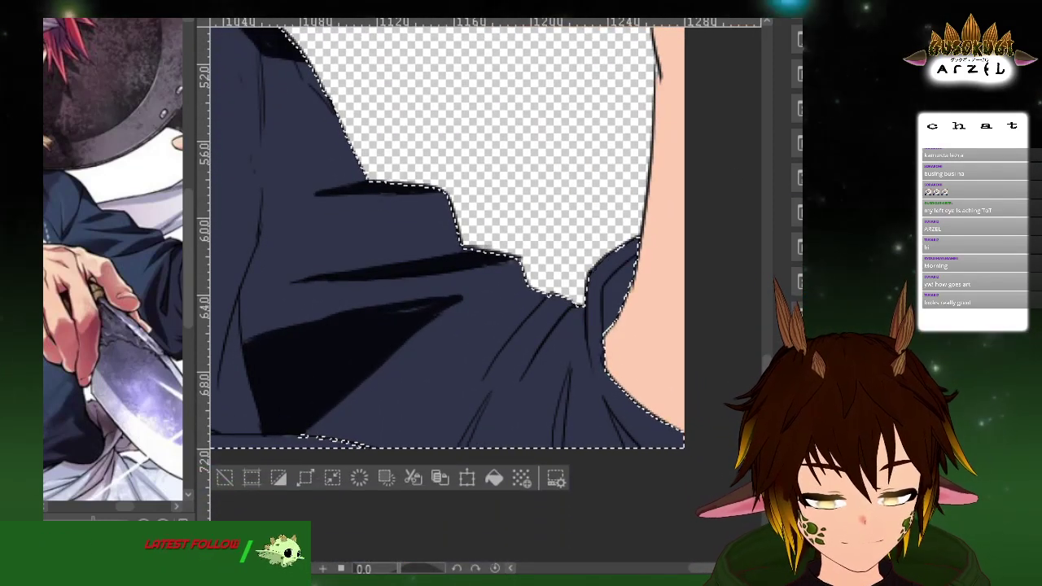
pyautogui.press('Delete')
pyautogui.hotkey('ctrl', 'z')
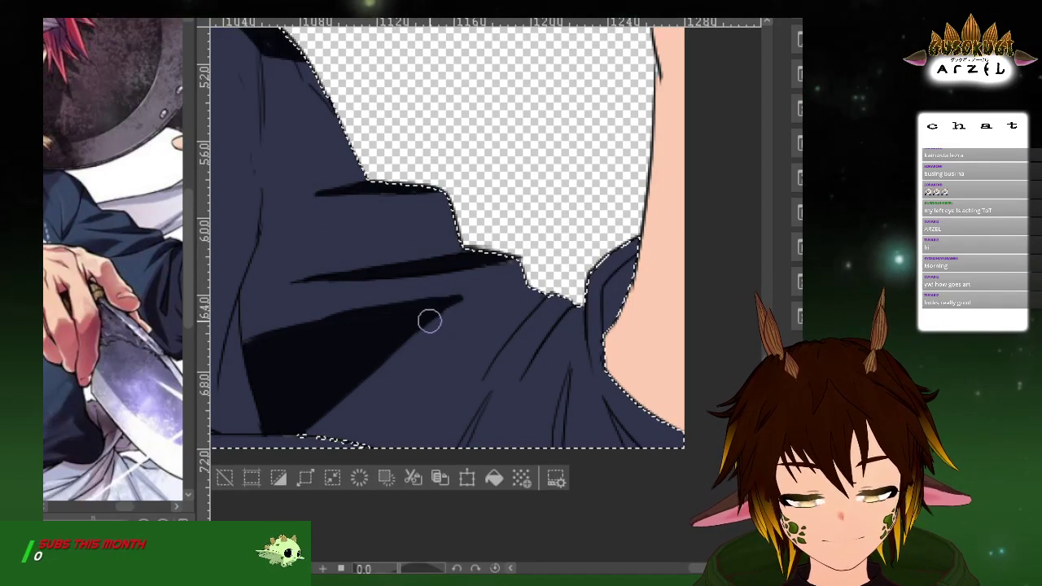
# Paint tapered near-black shadows over the sleeve's fold lines around the elbow and along the cuff, following the reference
pyautogui.moveTo(503, 285); pyautogui.dragTo(481, 299)
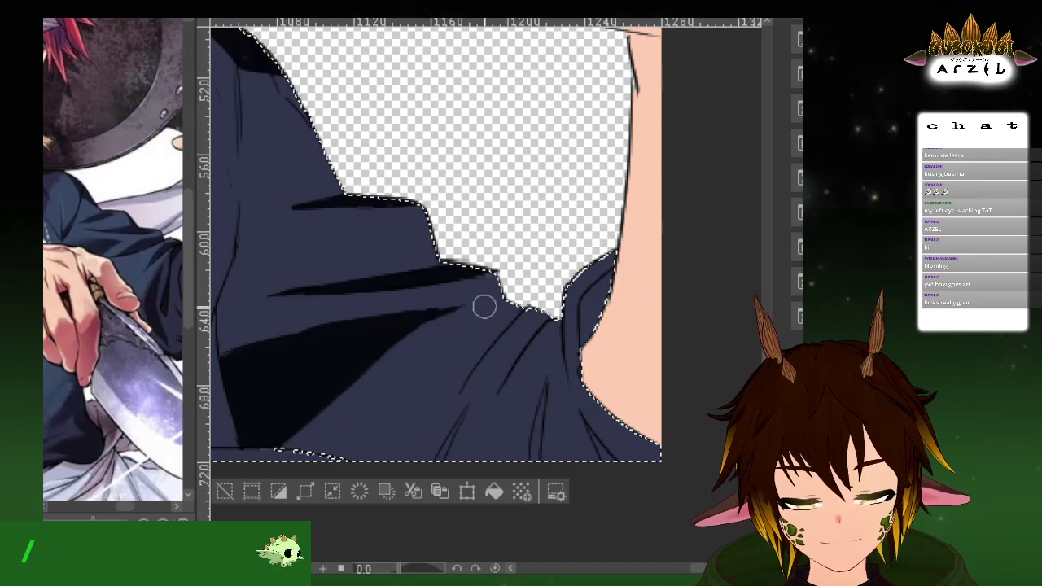
pyautogui.moveTo(155, 237); pyautogui.dragTo(114, 229)
pyautogui.moveTo(551, 245); pyautogui.dragTo(543, 230)
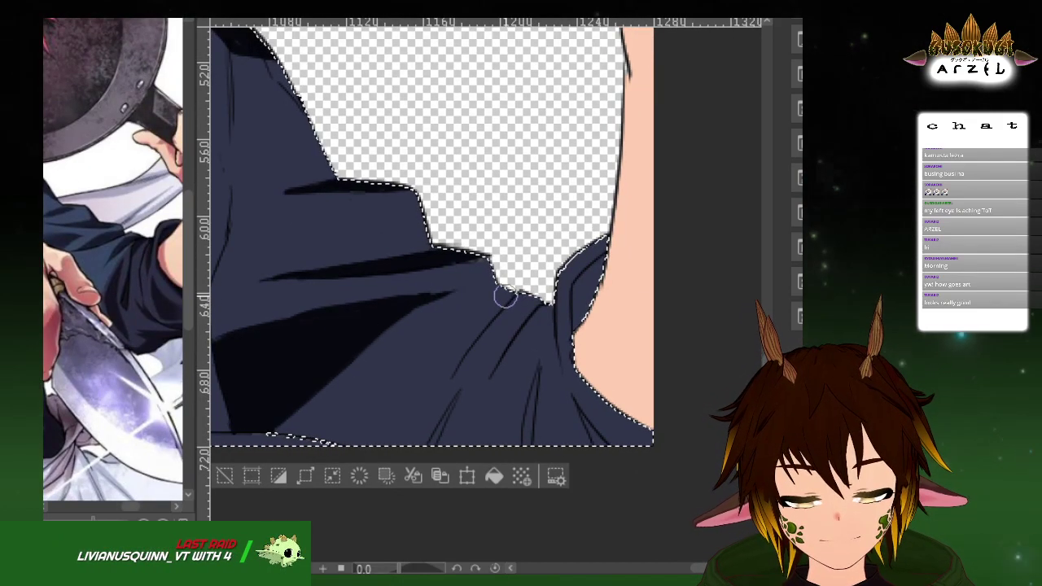
pyautogui.moveTo(489, 303)
pyautogui.mouseDown()
pyautogui.moveTo(400, 425)
pyautogui.moveTo(491, 306)
pyautogui.mouseUp()
pyautogui.moveTo(407, 405)
pyautogui.mouseDown()
pyautogui.moveTo(511, 297)
pyautogui.moveTo(398, 423)
pyautogui.moveTo(475, 340)
pyautogui.moveTo(426, 394)
pyautogui.moveTo(554, 282)
pyautogui.moveTo(463, 346)
pyautogui.mouseUp()
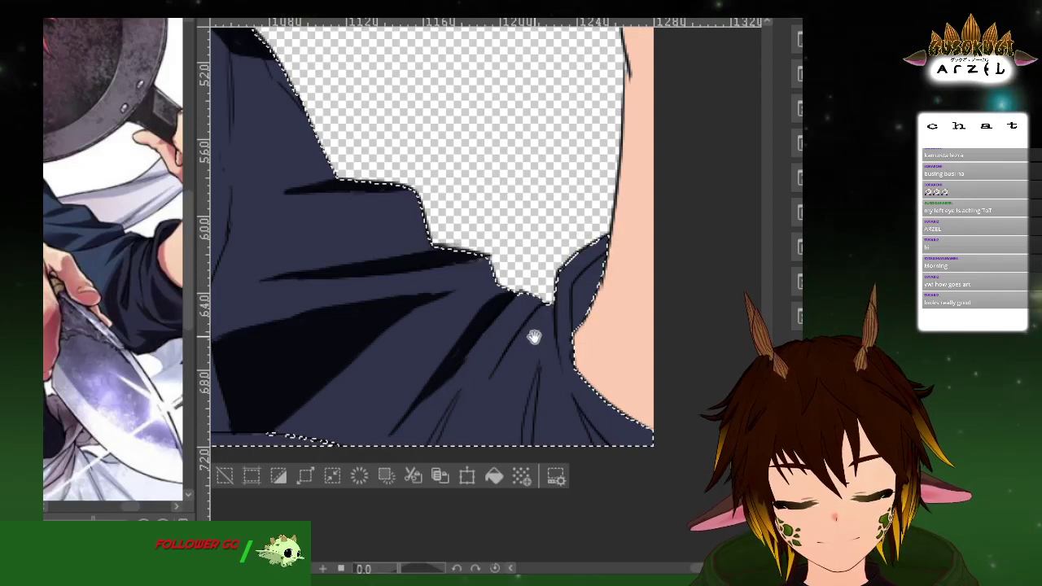
pyautogui.scroll(-2, 530, 337)
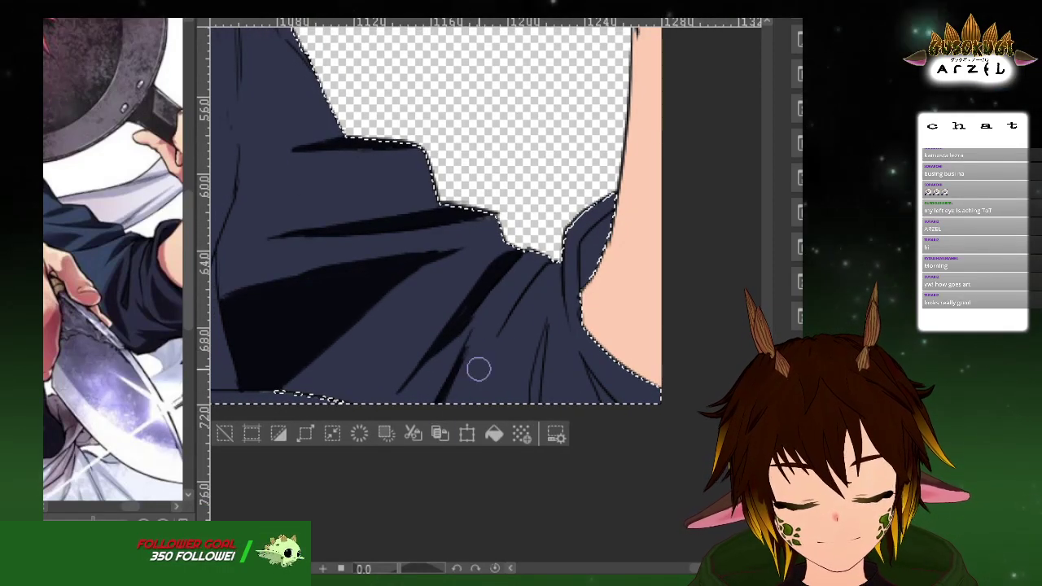
pyautogui.moveTo(545, 335); pyautogui.dragTo(534, 396)
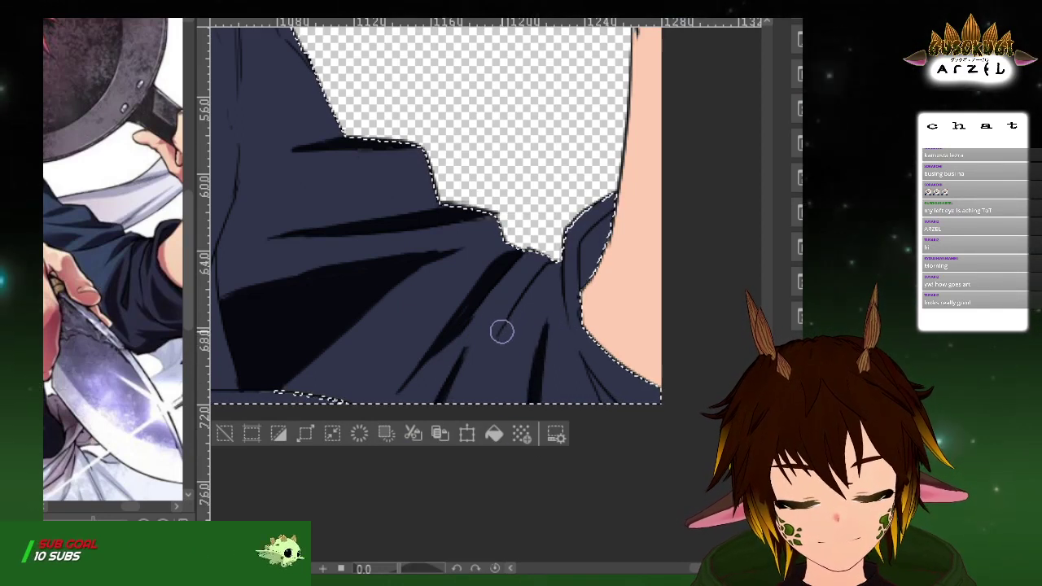
pyautogui.moveTo(634, 309); pyautogui.dragTo(621, 273)
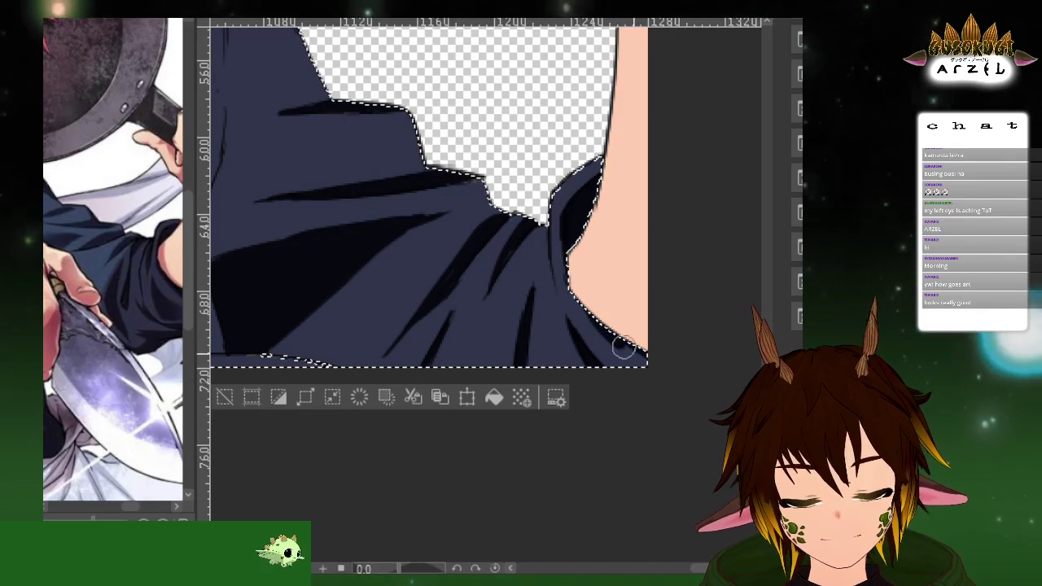
# Paint short tapered near-black fold shadows fanning out beneath the middle of the shirt collar, following the reference
pyautogui.scroll(-3, 655, 326)
pyautogui.moveTo(18, 403); pyautogui.dragTo(190, 401)
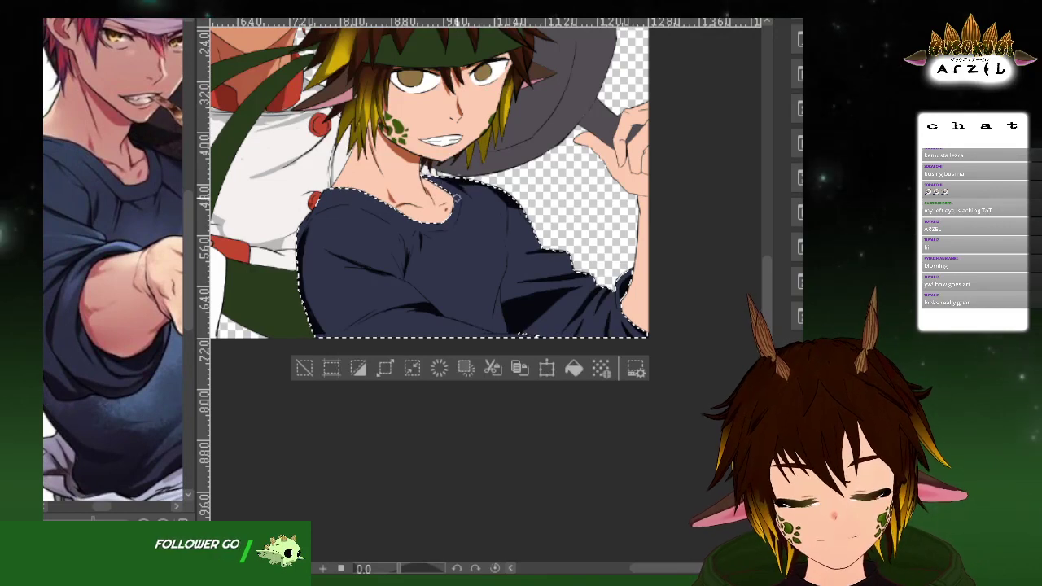
pyautogui.scroll(2, 478, 193)
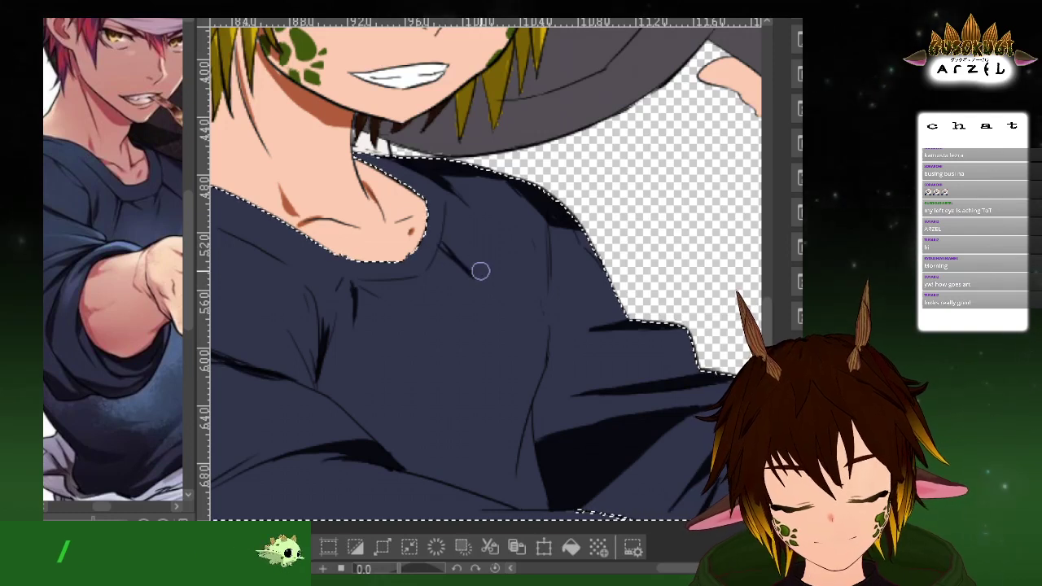
pyautogui.scroll(1, 452, 253)
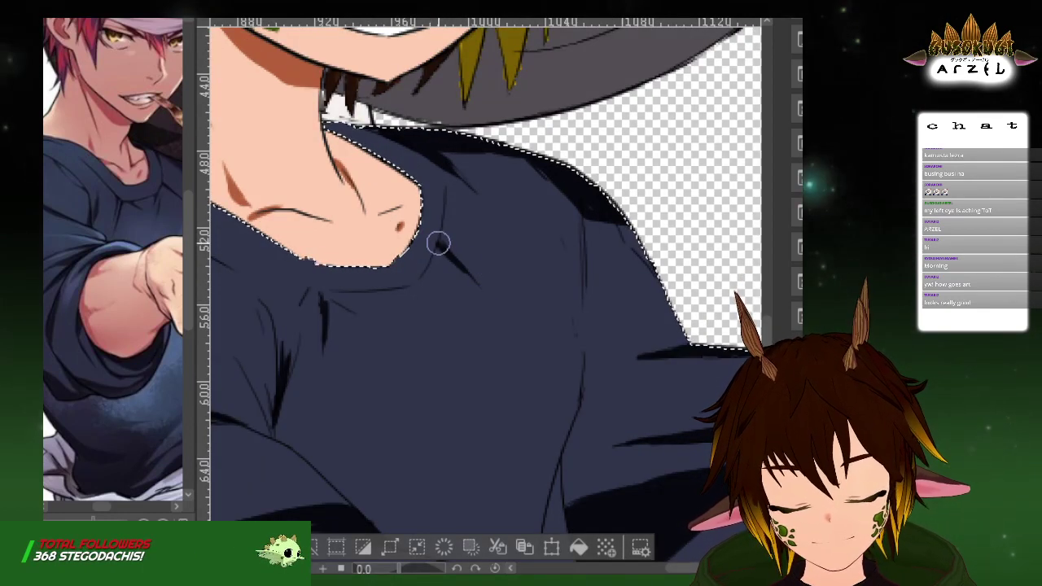
pyautogui.moveTo(459, 274); pyautogui.dragTo(486, 264)
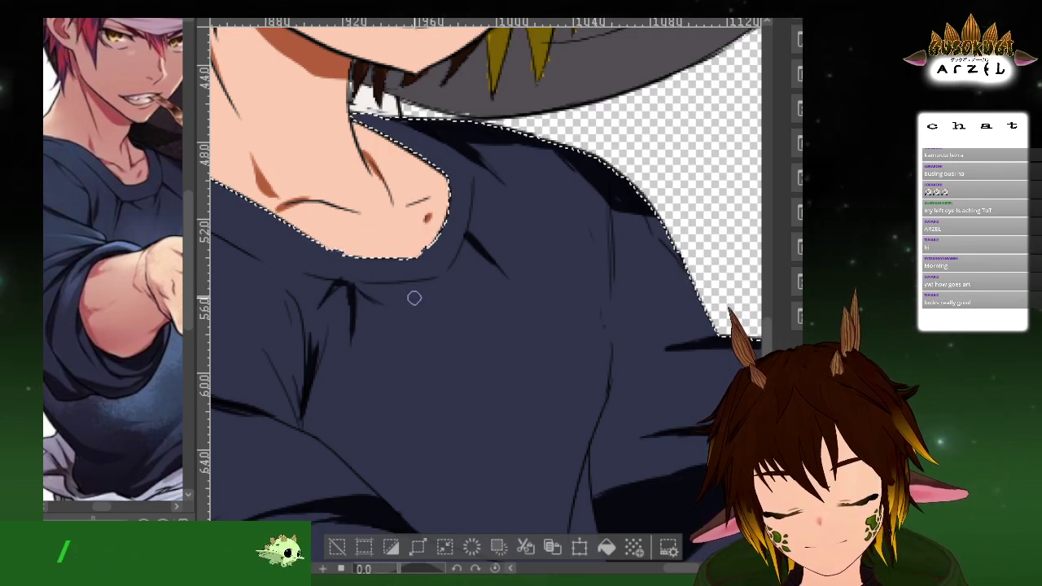
pyautogui.scroll(4, 354, 279)
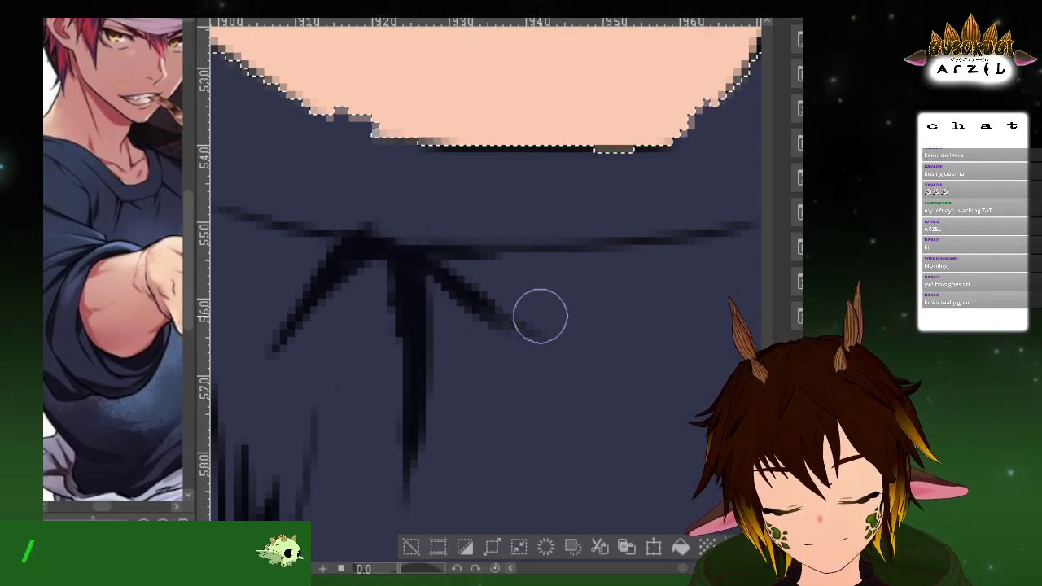
# Add a small tapered near-black fold shadow beside the collar's curve on the raised-arm side of the chest
pyautogui.moveTo(662, 267); pyautogui.dragTo(433, 312)
pyautogui.moveTo(703, 227)
pyautogui.mouseDown()
pyautogui.moveTo(609, 232)
pyautogui.moveTo(521, 217)
pyautogui.mouseUp()
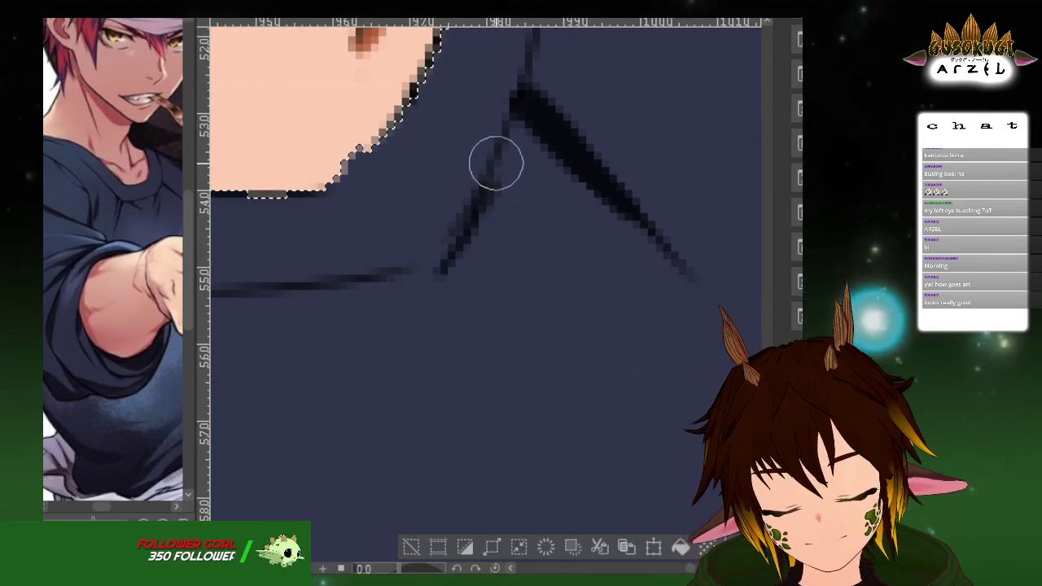
pyautogui.moveTo(496, 161); pyautogui.dragTo(467, 239)
pyautogui.moveTo(498, 205); pyautogui.dragTo(471, 342)
pyautogui.scroll(-3, 590, 182)
pyautogui.scroll(-3, 592, 187)
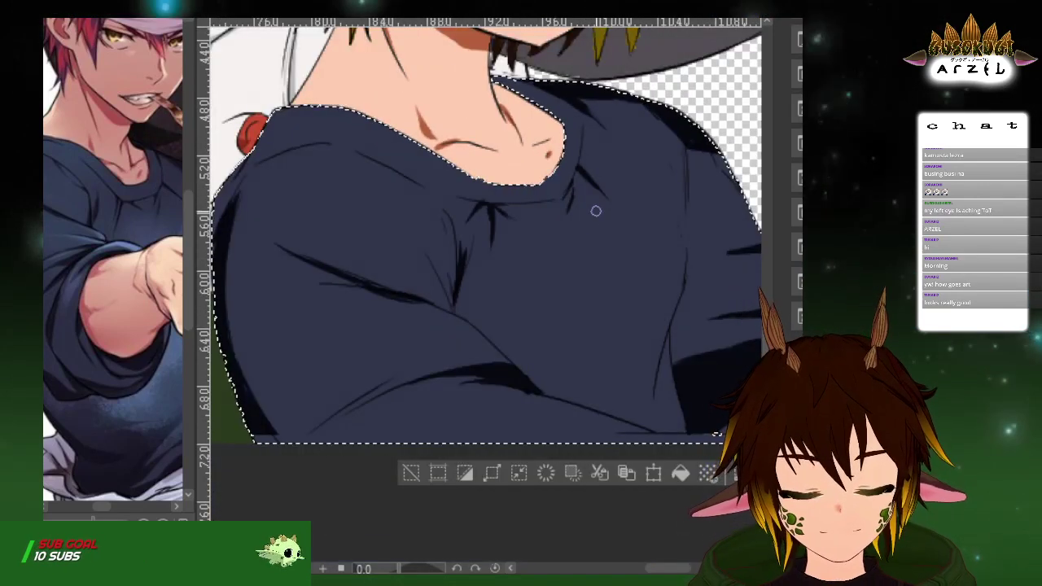
# Thicken the near-black shadow along the long diagonal fold on the near upper arm and add a pointed side branch, following the reference
pyautogui.moveTo(154, 314); pyautogui.dragTo(141, 366)
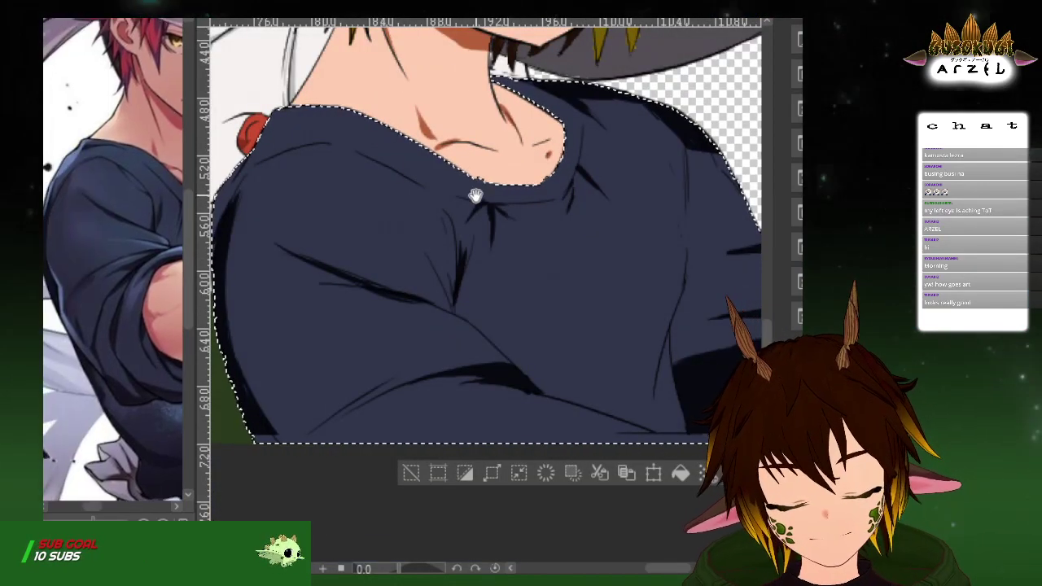
pyautogui.moveTo(477, 193); pyautogui.dragTo(506, 197)
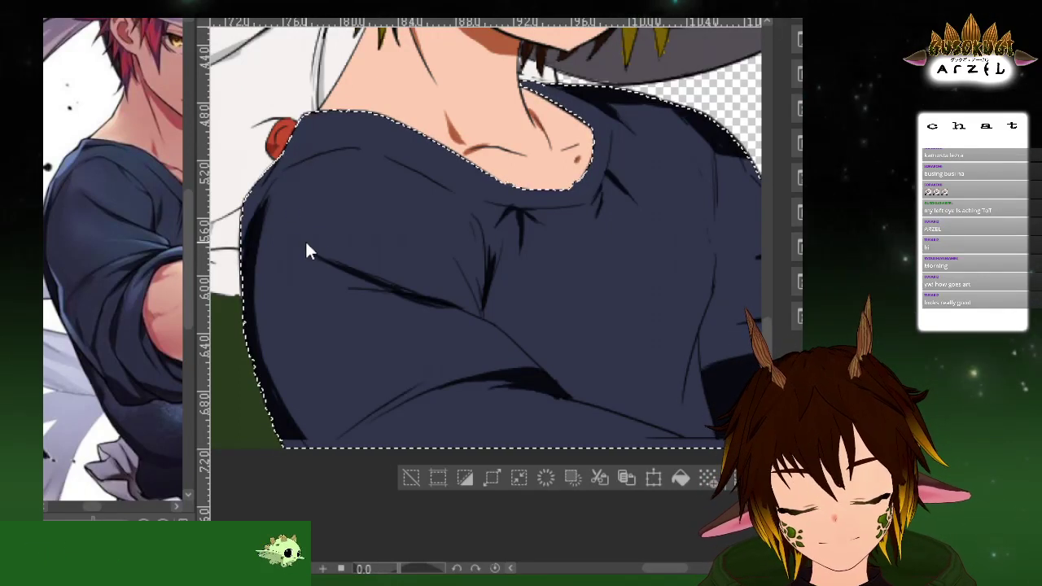
pyautogui.scroll(3, 343, 265)
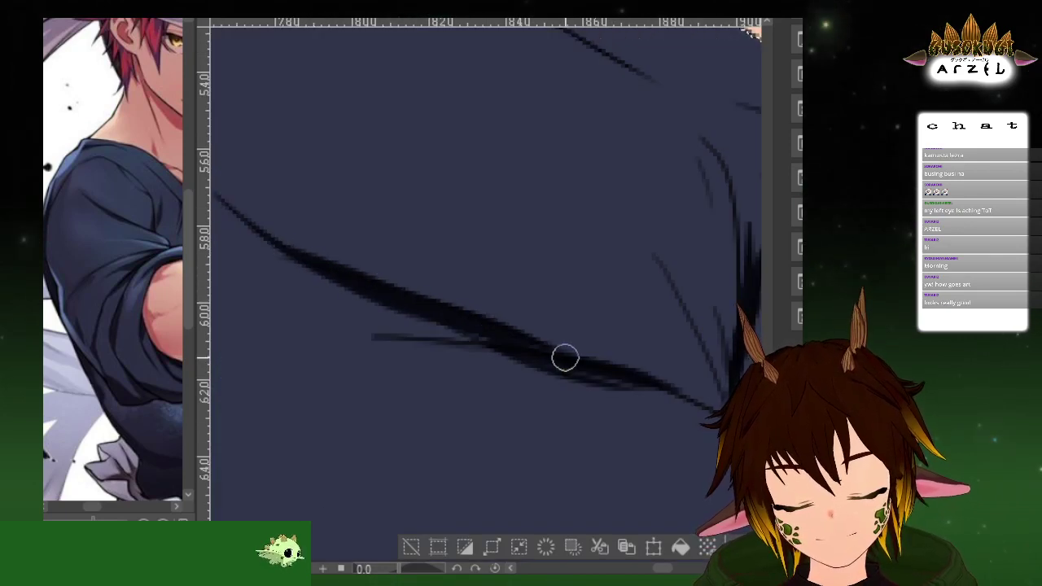
pyautogui.moveTo(556, 371); pyautogui.dragTo(655, 392)
pyautogui.hotkey('ctrl', 'z')
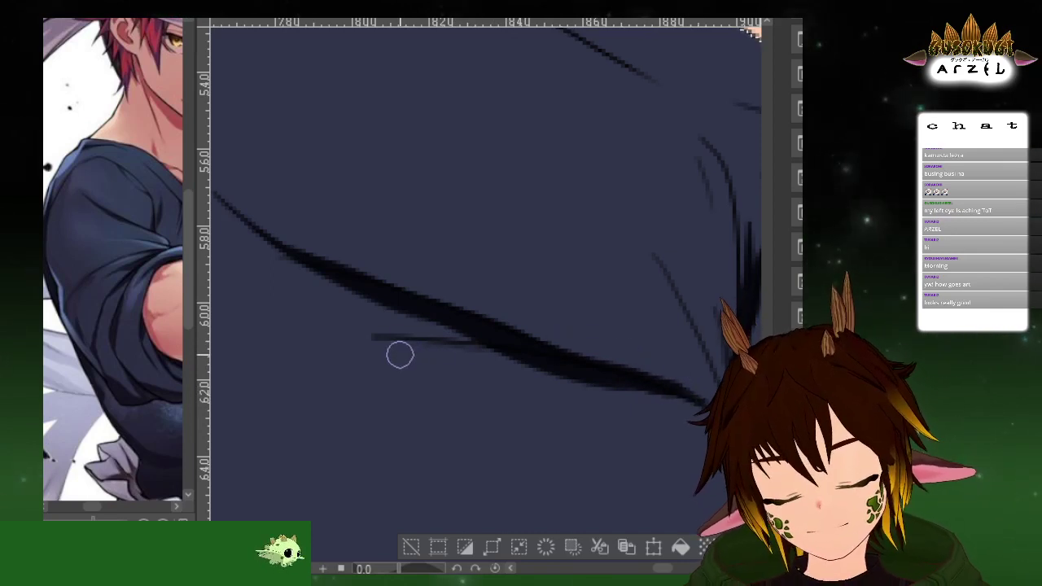
pyautogui.moveTo(352, 335); pyautogui.dragTo(488, 334)
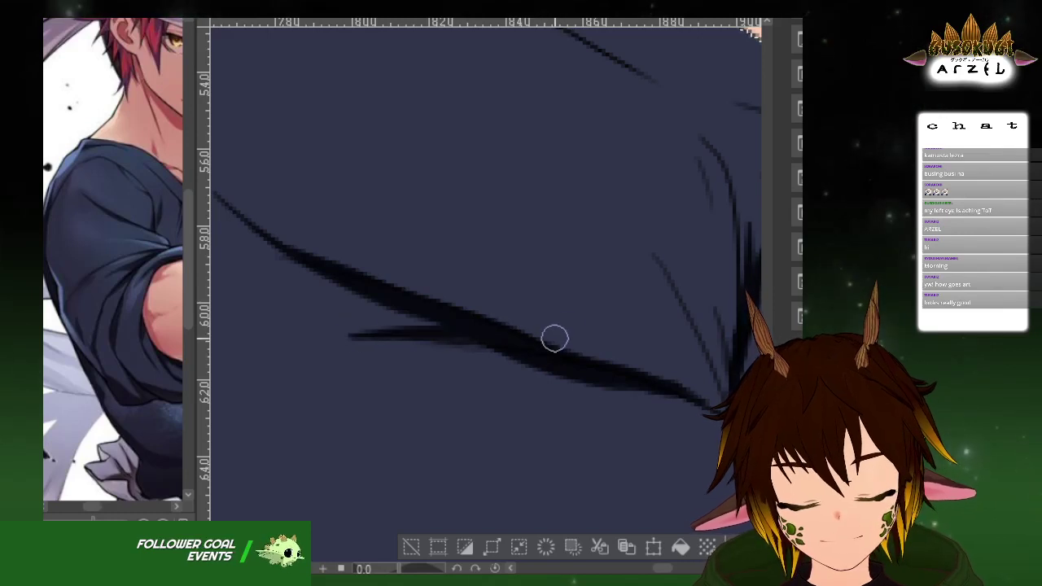
pyautogui.scroll(-3, 550, 344)
pyautogui.scroll(-1, 626, 263)
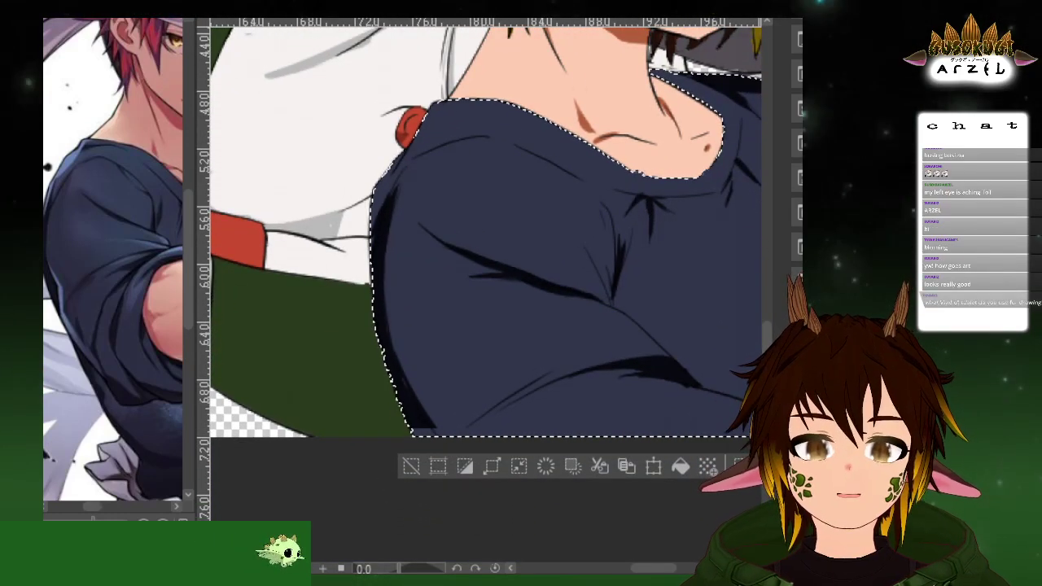
# Paint a thin tapered near-black shadow just below the neckline on the near shoulder
pyautogui.scroll(2, 600, 242)
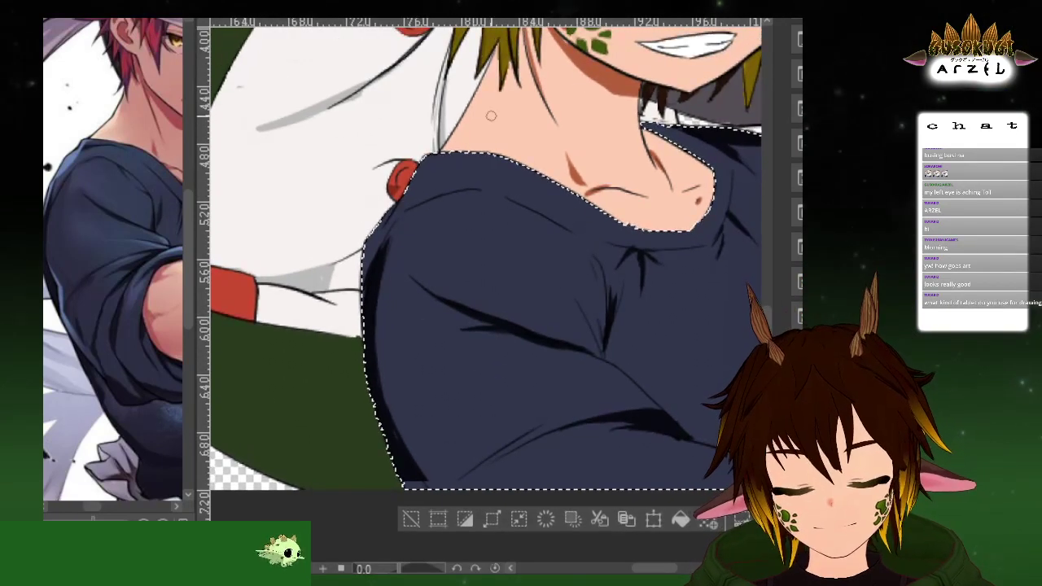
pyautogui.scroll(3, 469, 152)
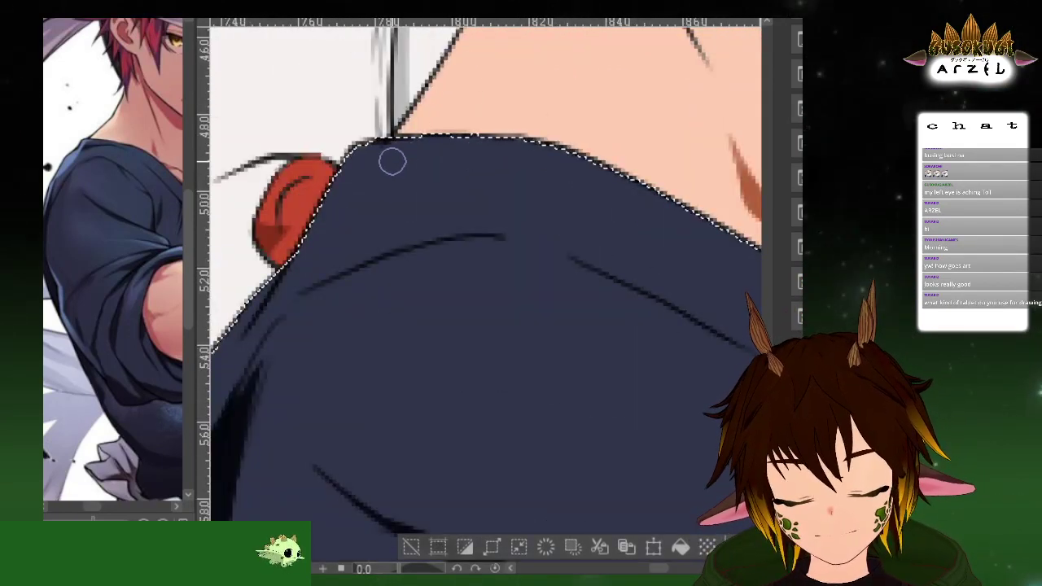
pyautogui.moveTo(384, 154)
pyautogui.mouseDown()
pyautogui.moveTo(358, 173)
pyautogui.moveTo(373, 161)
pyautogui.mouseUp()
pyautogui.hotkey('ctrl', 'z')
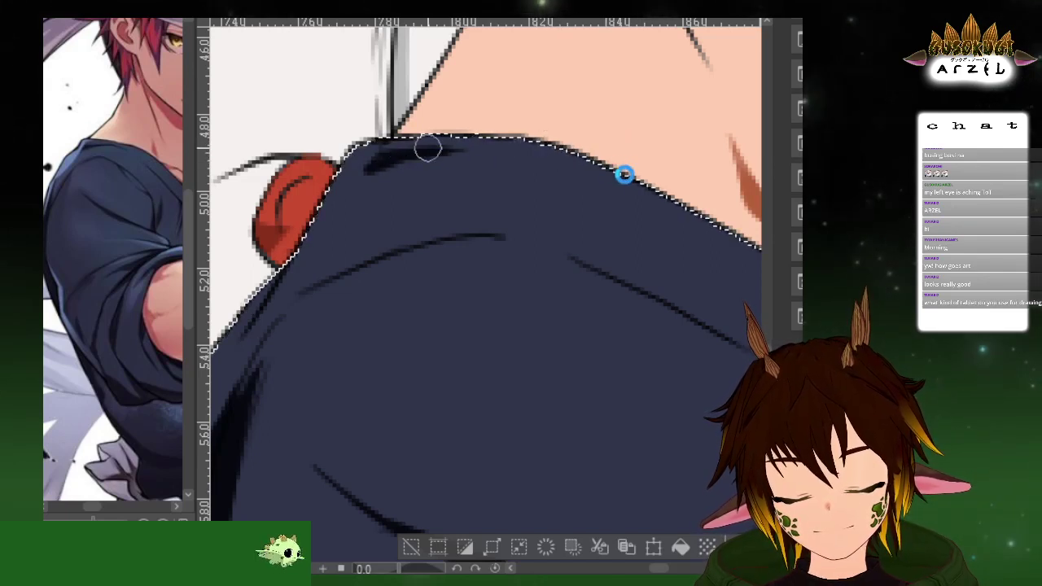
pyautogui.moveTo(432, 149); pyautogui.dragTo(599, 168)
pyautogui.moveTo(449, 149); pyautogui.dragTo(592, 141)
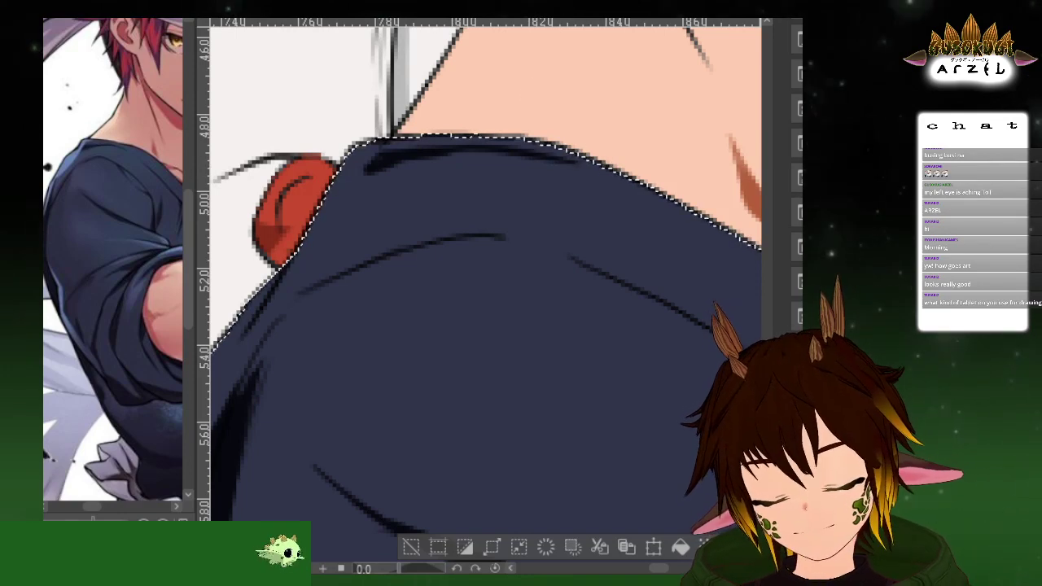
pyautogui.moveTo(641, 164); pyautogui.dragTo(519, 184)
pyautogui.scroll(-5, 564, 149)
# Extend the near-black shadow along the top edge of the shoulder under the frying pan, following the reference
pyautogui.moveTo(135, 346); pyautogui.dragTo(103, 393)
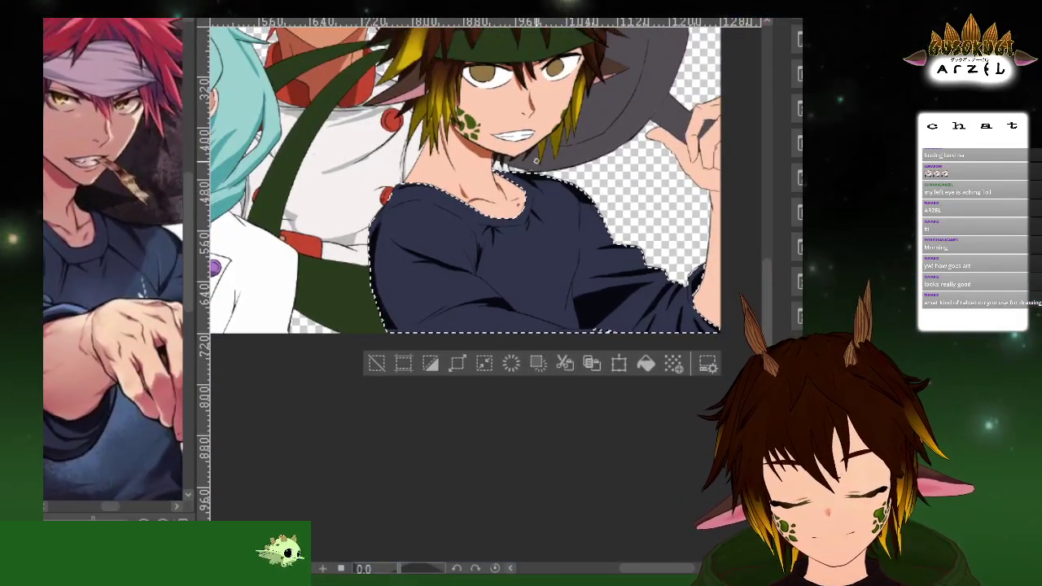
pyautogui.scroll(2, 570, 155)
pyautogui.hotkey('ctrl', '+')
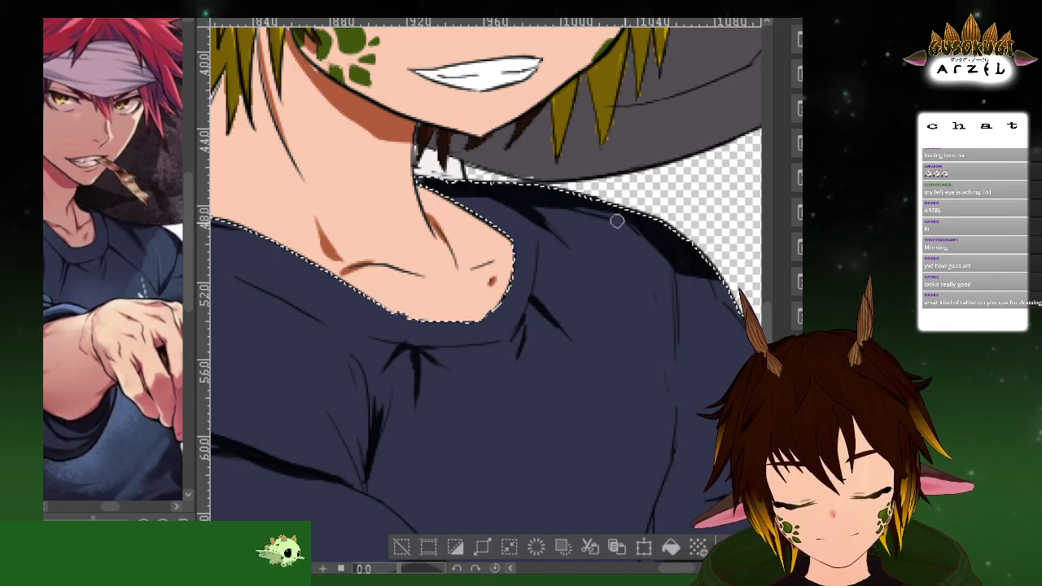
pyautogui.hotkey('ctrl', '-')
pyautogui.hotkey('ctrl', '-')
pyautogui.hotkey('ctrl', '+')
pyautogui.hotkey('ctrl', '+')
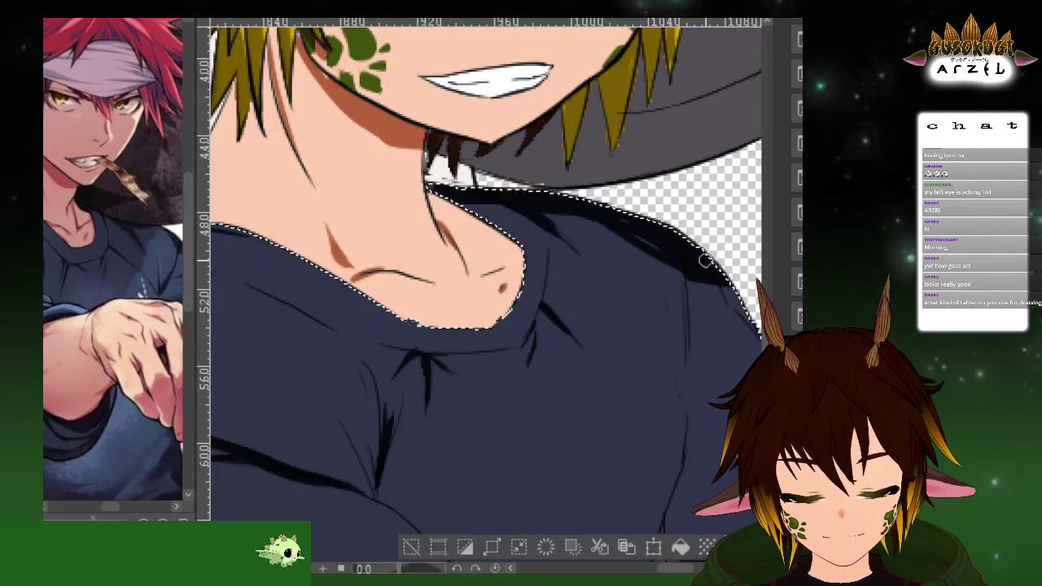
pyautogui.hotkey('ctrl', '-')
pyautogui.hotkey('ctrl', '-')
pyautogui.hotkey('ctrl', '-')
pyautogui.hotkey('ctrl', '-')
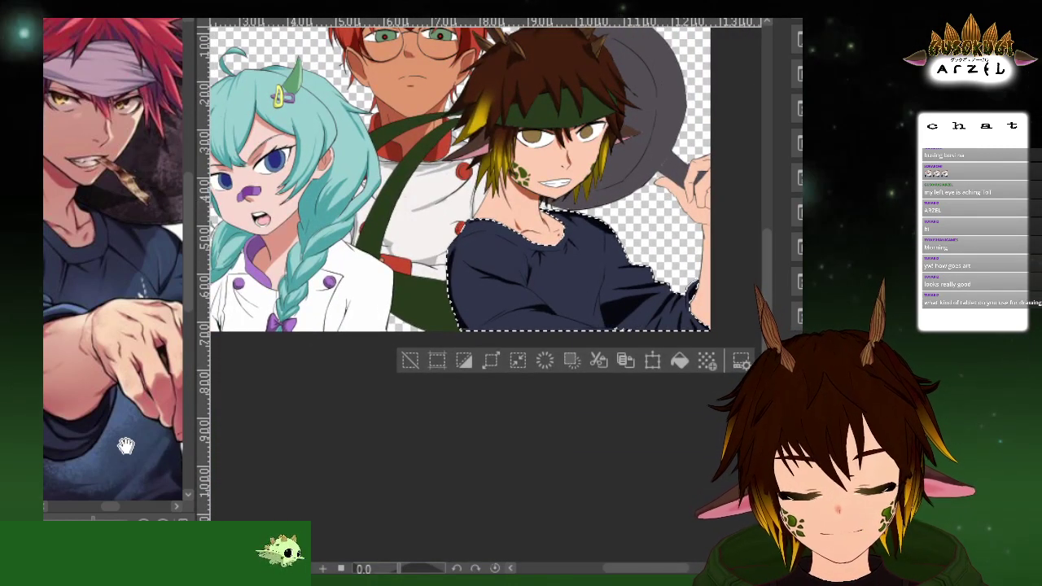
# Paint a tapered near-black shadow over the torso's side fold line beside the raised arm's sleeve
pyautogui.moveTo(603, 232); pyautogui.dragTo(586, 216)
pyautogui.scroll(5, 586, 216)
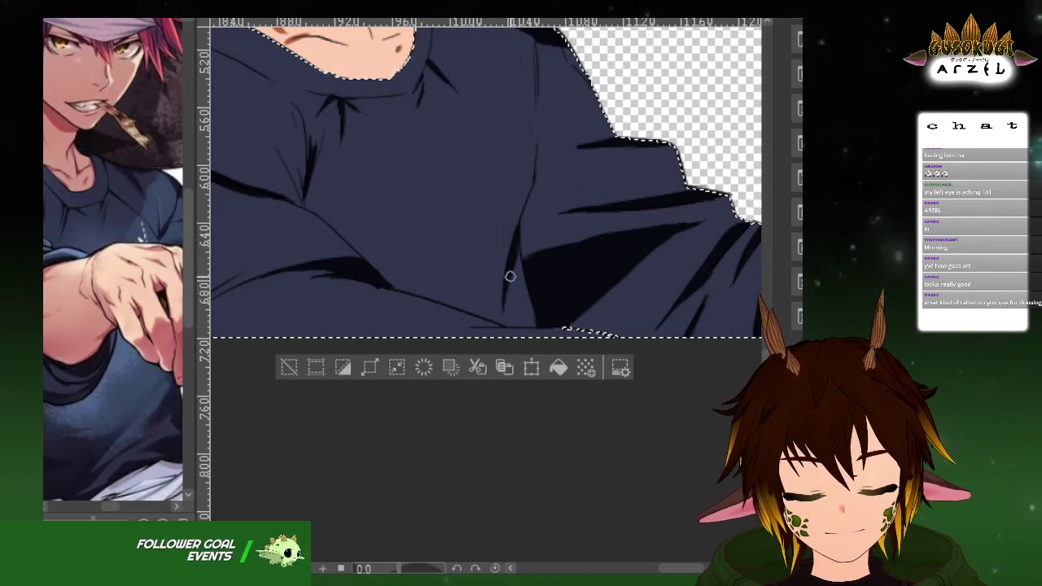
pyautogui.scroll(-2, 510, 282)
pyautogui.scroll(-1, 596, 209)
pyautogui.scroll(-4, 595, 209)
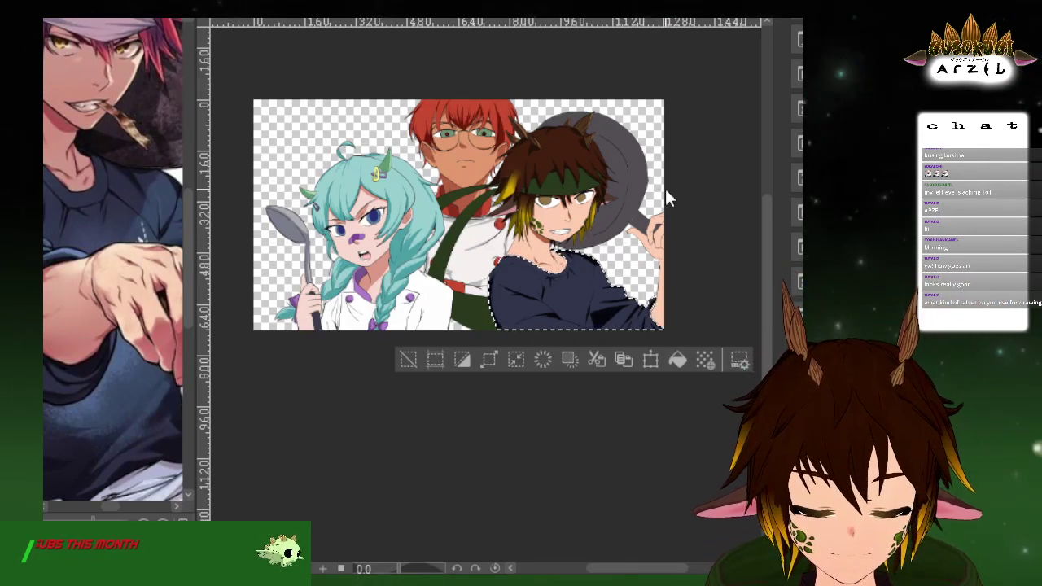
# Clear the shirt selection and select the brown-haired character's skin area so that shading stays inside it
pyautogui.hotkey('ctrl', 'd')
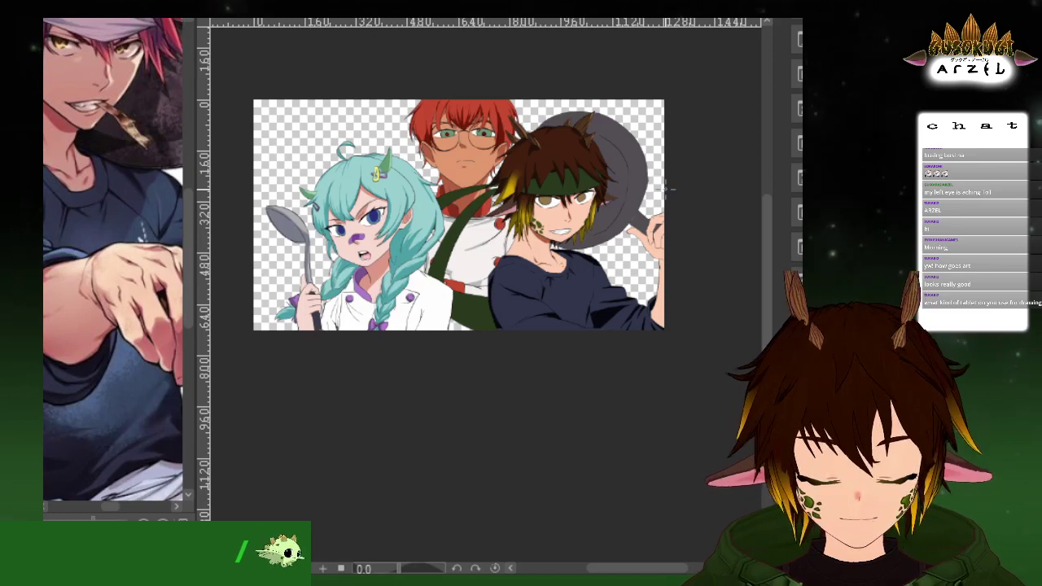
pyautogui.scroll(6, 635, 313)
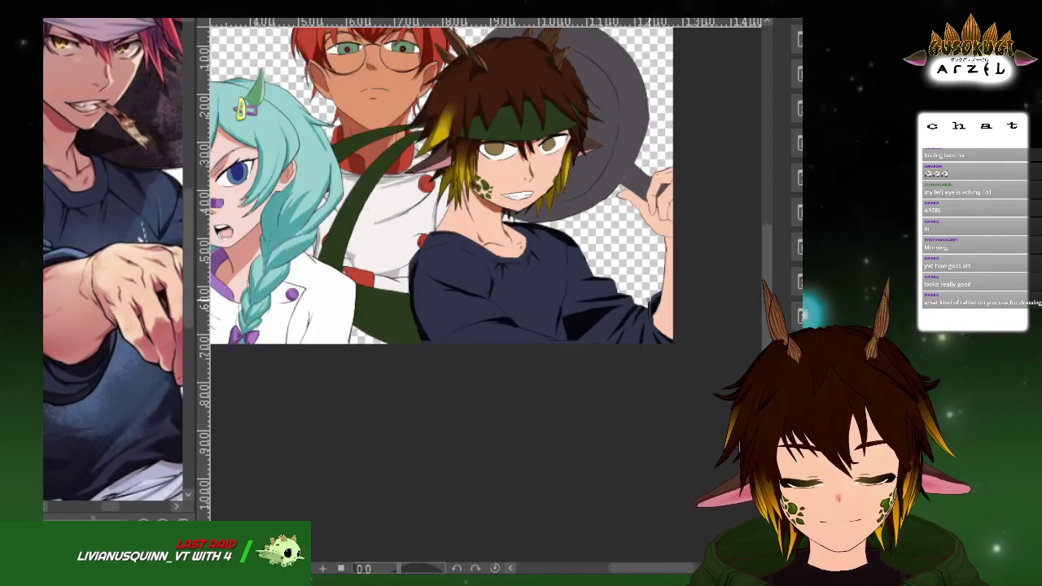
pyautogui.moveTo(686, 304); pyautogui.dragTo(543, 403)
pyautogui.moveTo(158, 394); pyautogui.dragTo(0, 452)
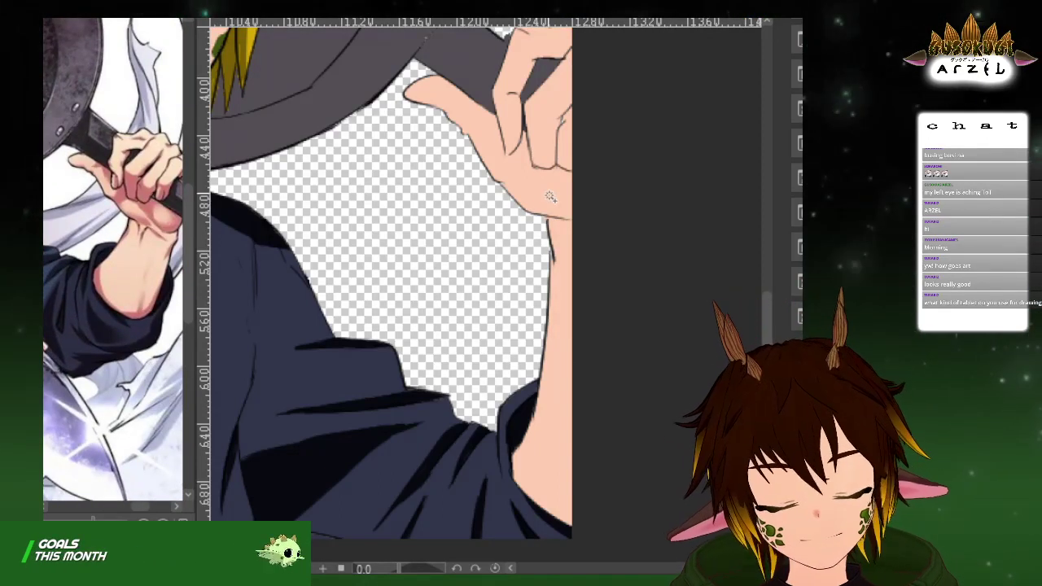
pyautogui.hotkey('ctrl', 'shift', 'd')
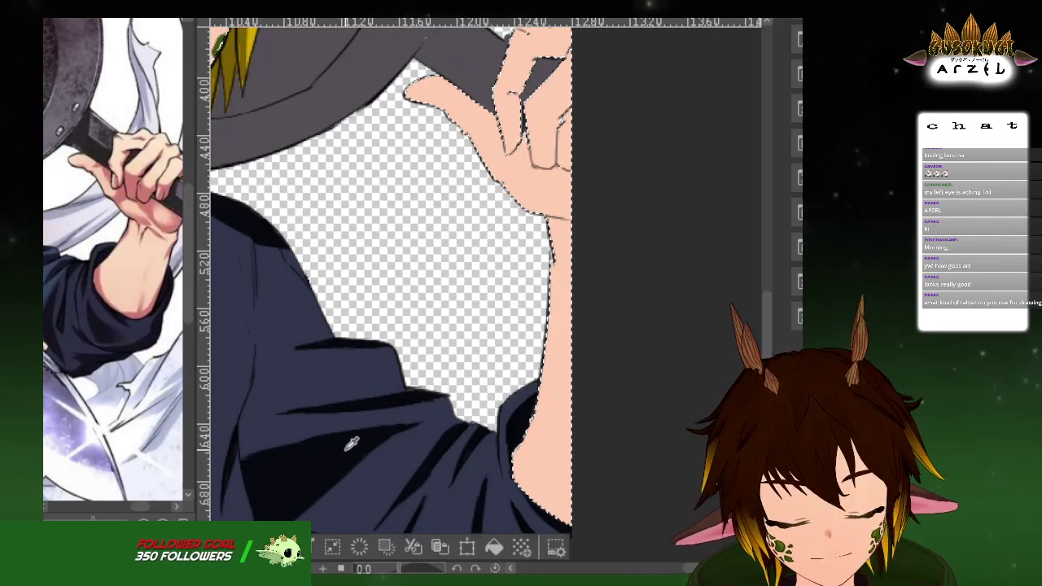
# Paint reddish-brown shadows on the curled fingers and index fingertip of the hand holding the pan, following the reference
pyautogui.scroll(-2, 350, 404)
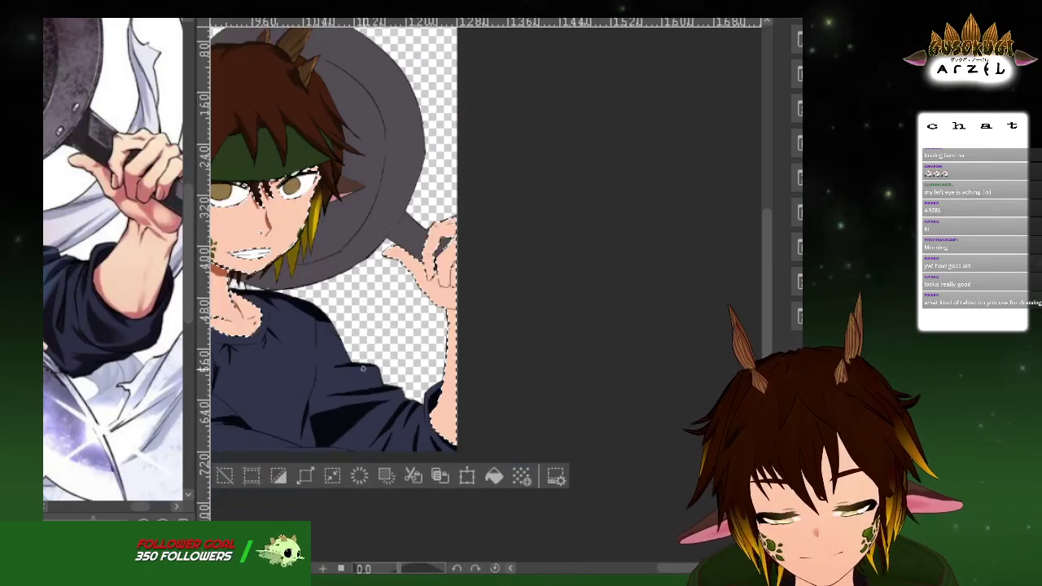
pyautogui.scroll(2, 232, 165)
pyautogui.scroll(1, 332, 177)
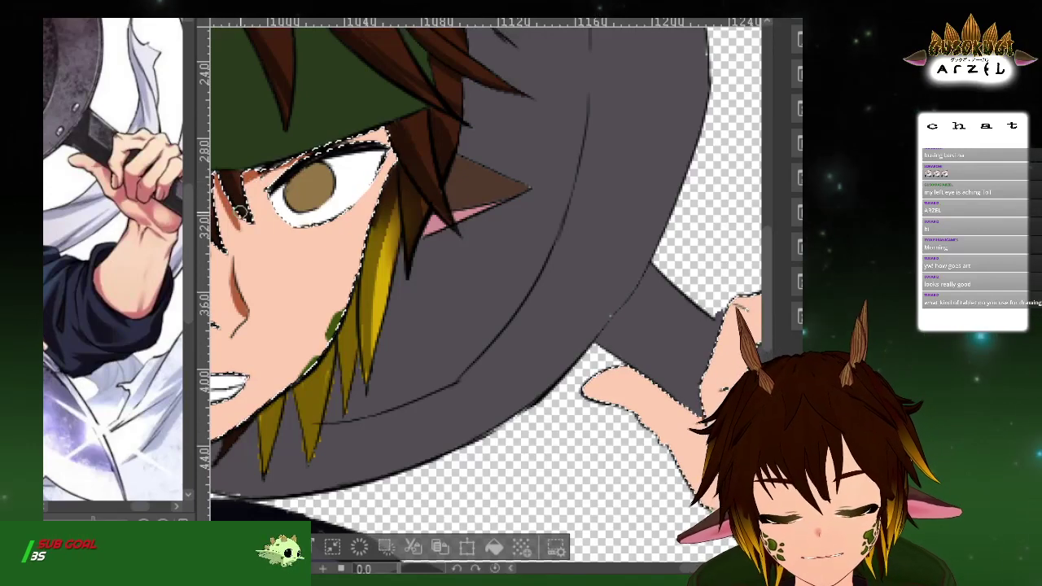
pyautogui.scroll(2, 581, 307)
pyautogui.moveTo(582, 307); pyautogui.dragTo(356, 220)
pyautogui.moveTo(627, 262); pyautogui.dragTo(513, 207)
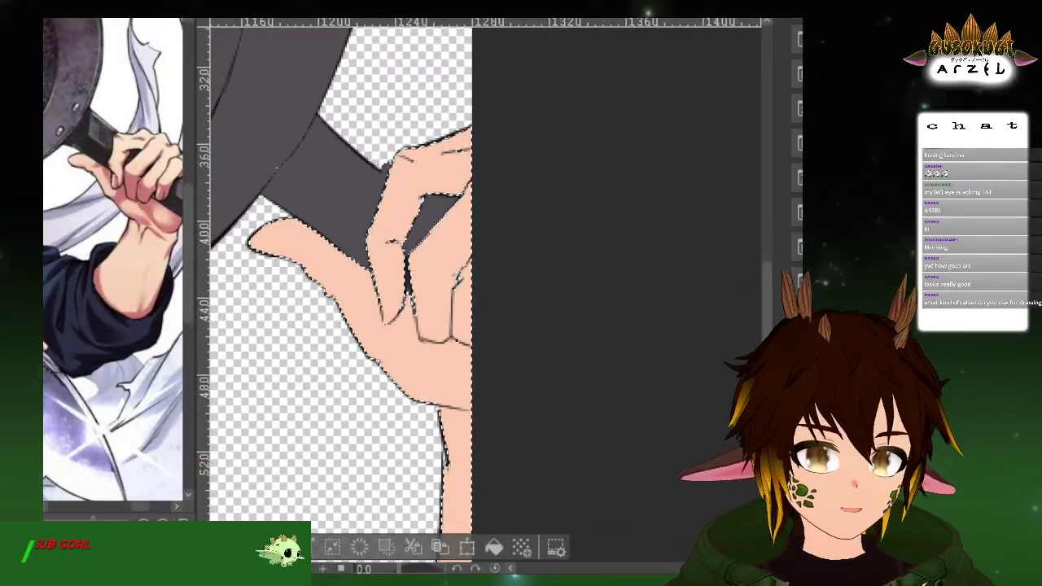
pyautogui.moveTo(384, 292); pyautogui.dragTo(483, 255)
pyautogui.moveTo(558, 263)
pyautogui.mouseDown()
pyautogui.moveTo(523, 278)
pyautogui.moveTo(524, 314)
pyautogui.moveTo(516, 252)
pyautogui.moveTo(534, 318)
pyautogui.moveTo(524, 269)
pyautogui.moveTo(545, 306)
pyautogui.mouseUp()
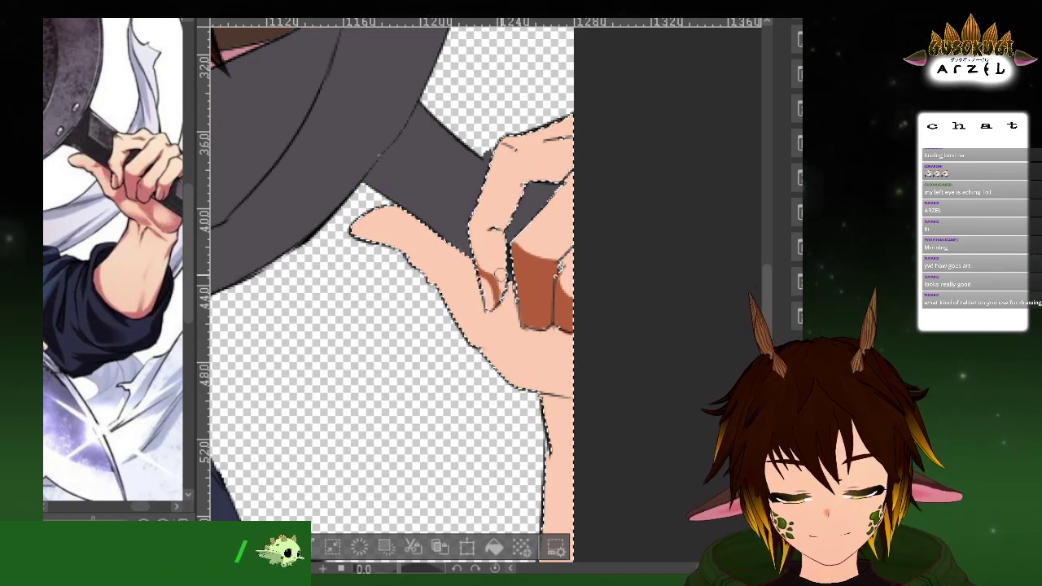
# Paint thin reddish-brown shadows on the knuckle creases and inner edge of the index finger holding the pan
pyautogui.moveTo(532, 237); pyautogui.dragTo(530, 278)
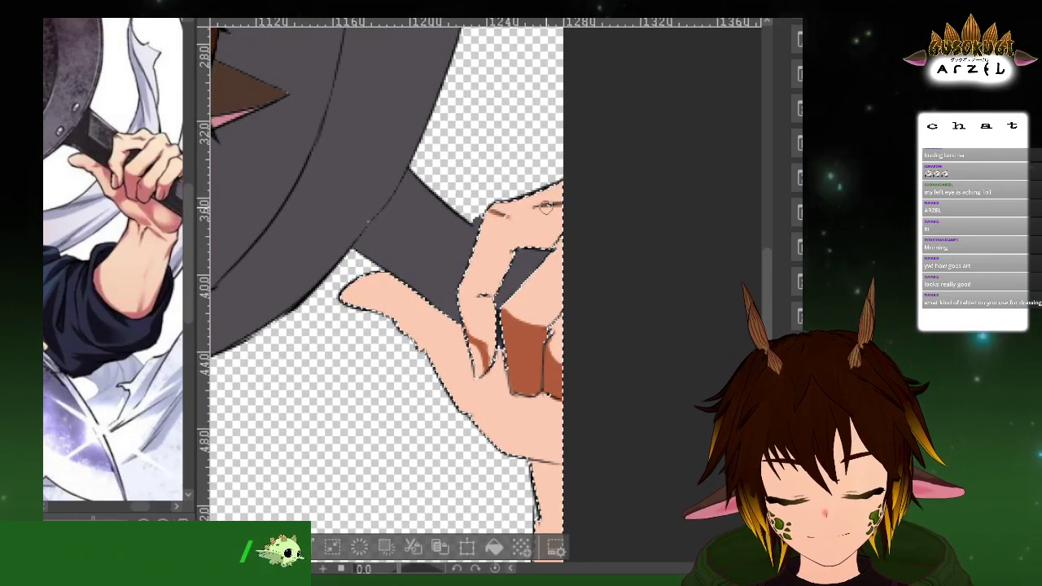
pyautogui.moveTo(593, 252); pyautogui.dragTo(607, 228)
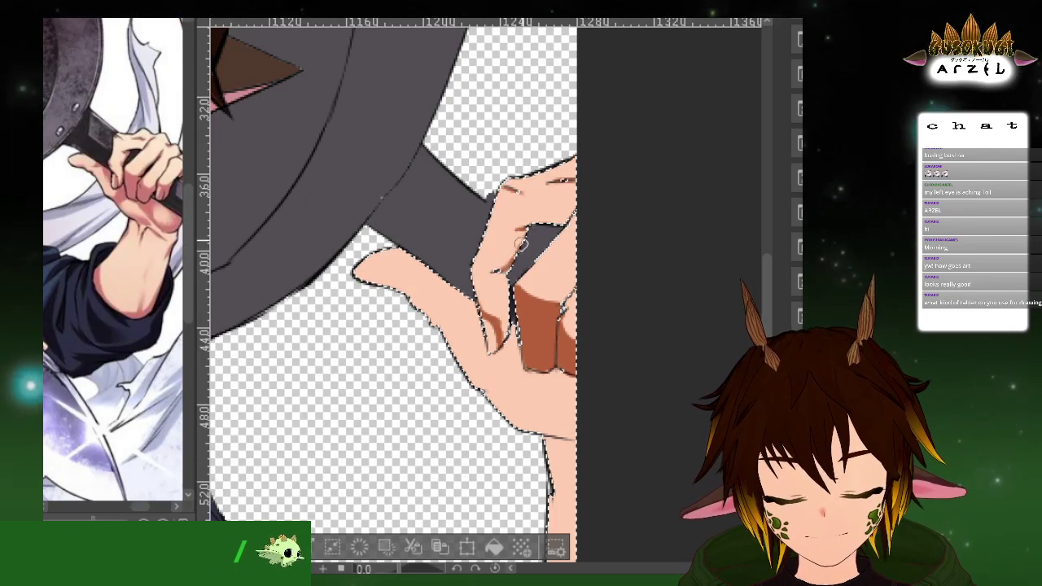
pyautogui.moveTo(526, 271); pyautogui.dragTo(564, 234)
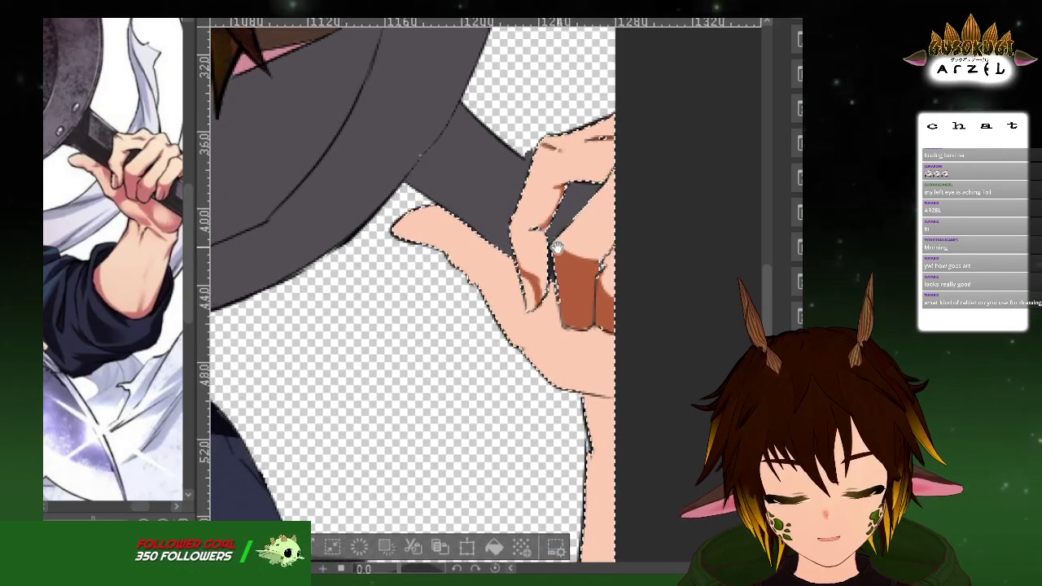
pyautogui.scroll(2, 536, 270)
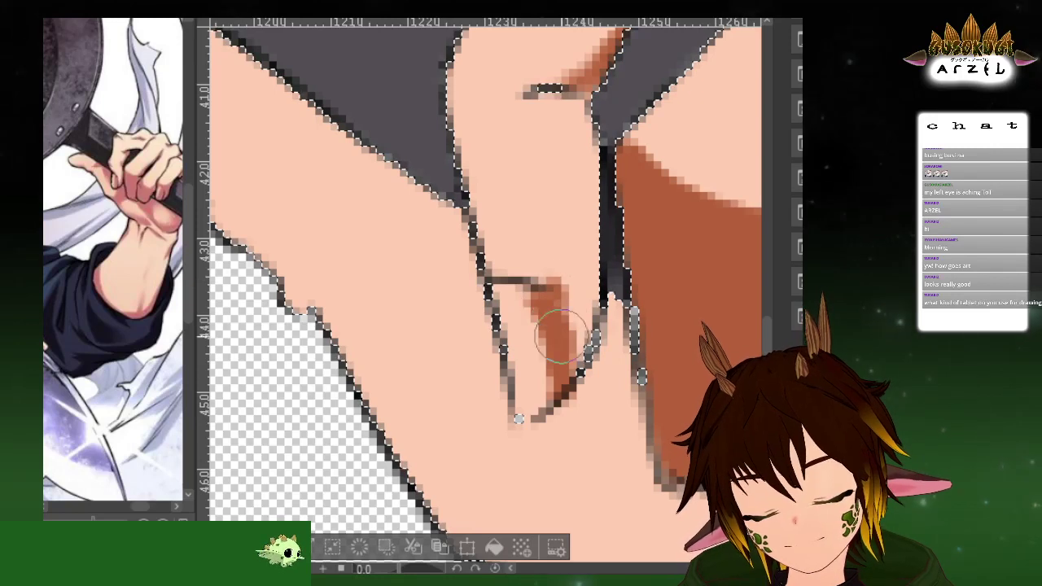
# Touch up the dark outline around the index fingertip's nail and the reddish-brown shadow inside it
pyautogui.moveTo(516, 414); pyautogui.dragTo(570, 391)
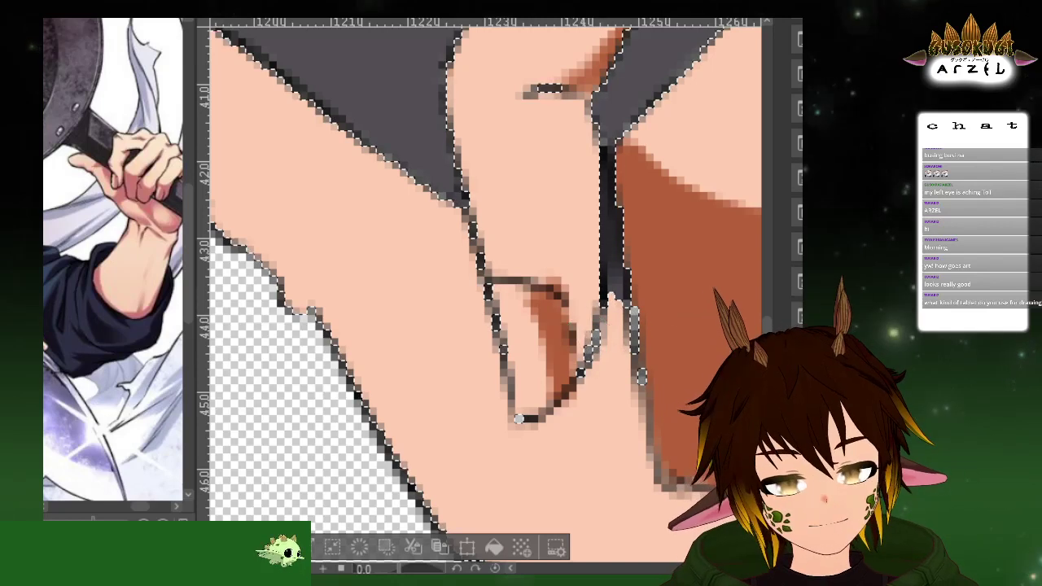
pyautogui.press('[')
pyautogui.press('[')
pyautogui.press('[')
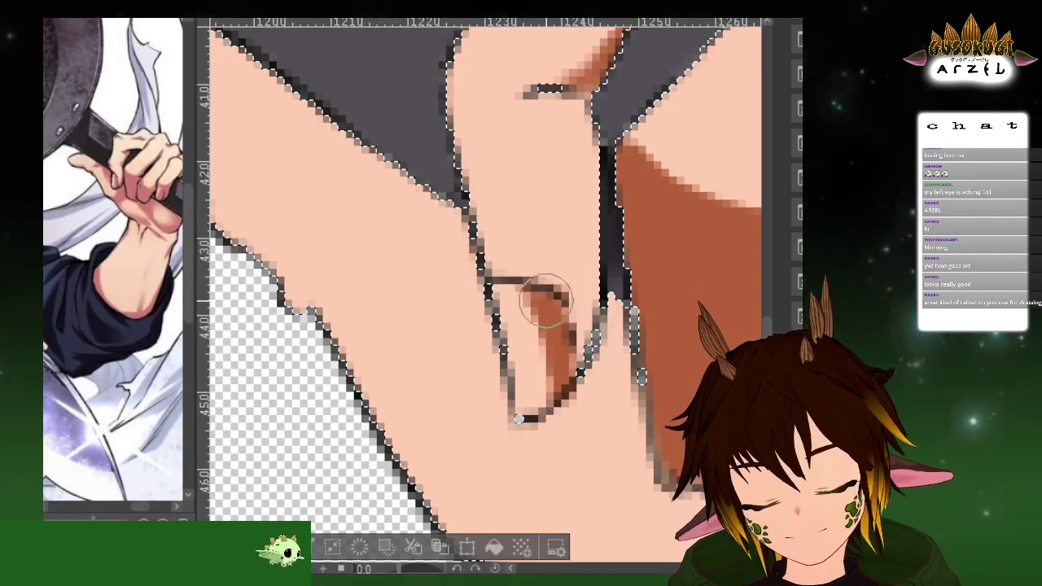
pyautogui.moveTo(636, 294)
pyautogui.mouseDown()
pyautogui.moveTo(663, 290)
pyautogui.moveTo(723, 374)
pyautogui.mouseUp()
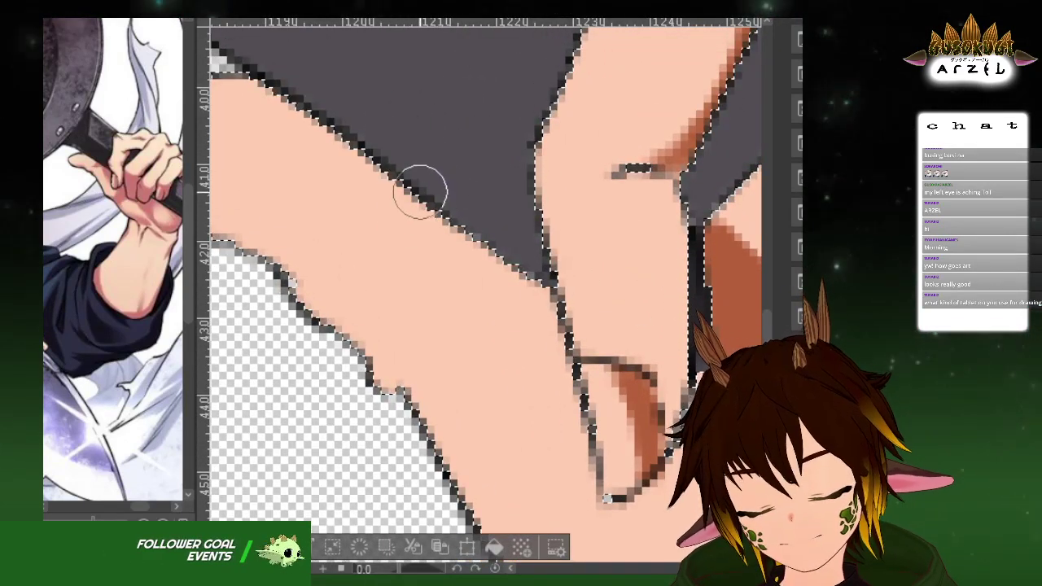
# Paint a tapered reddish-brown shadow along the thumb's upper edge where it meets the index finger, trimming the excess
pyautogui.moveTo(390, 235)
pyautogui.mouseDown()
pyautogui.moveTo(434, 211)
pyautogui.moveTo(415, 216)
pyautogui.moveTo(563, 316)
pyautogui.moveTo(561, 340)
pyautogui.mouseUp()
pyautogui.press('e')
pyautogui.moveTo(584, 302); pyautogui.dragTo(579, 313)
pyautogui.press('p')
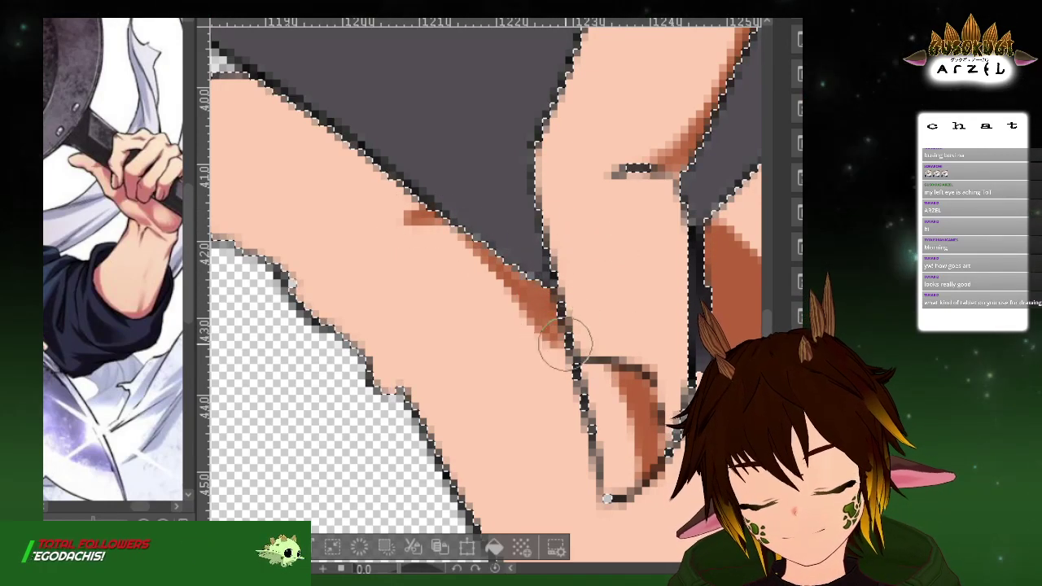
pyautogui.scroll(-6, 587, 340)
pyautogui.moveTo(632, 317); pyautogui.dragTo(619, 307)
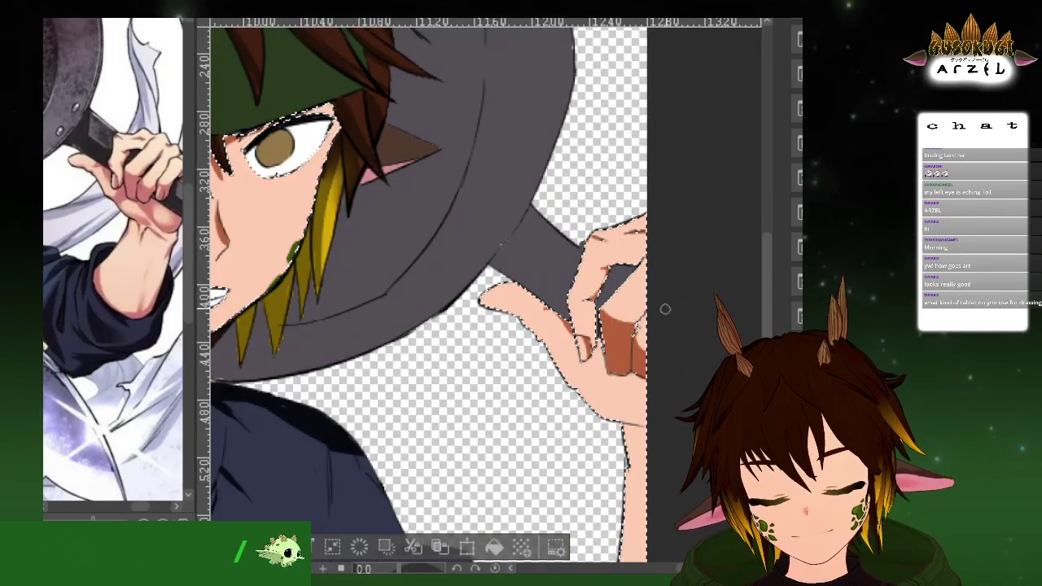
# Paint a reddish-brown shadow band across the base of the thumb, from the index fingertip to the palm's outer edge
pyautogui.moveTo(653, 305); pyautogui.dragTo(584, 219)
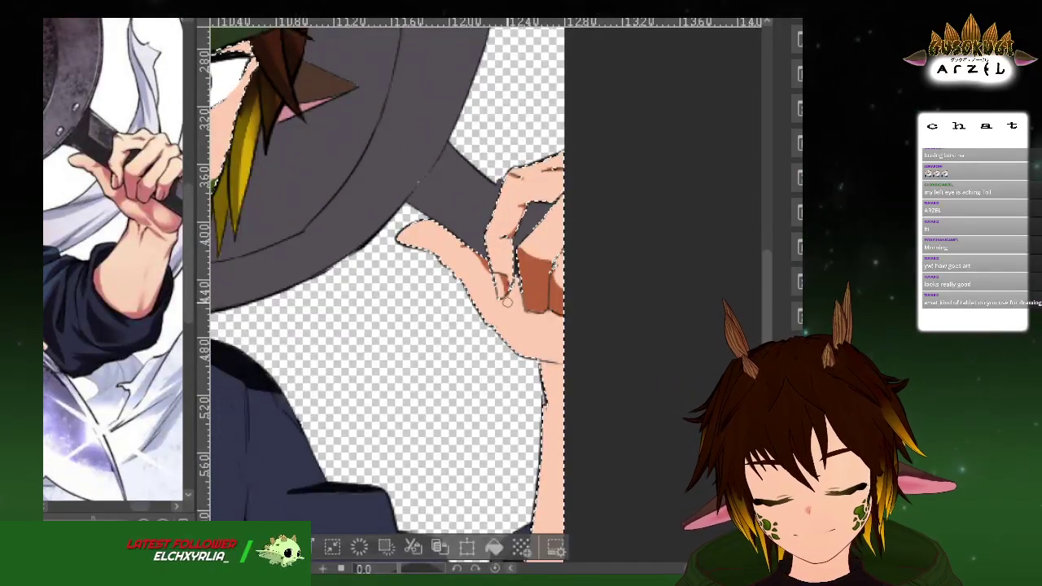
pyautogui.moveTo(497, 327); pyautogui.dragTo(521, 298)
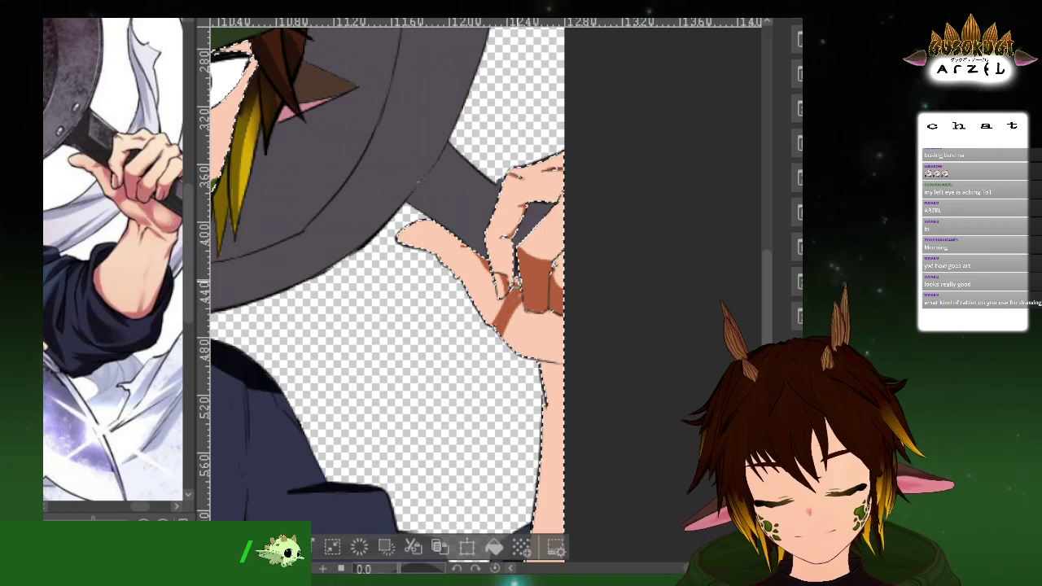
pyautogui.scroll(3, 526, 280)
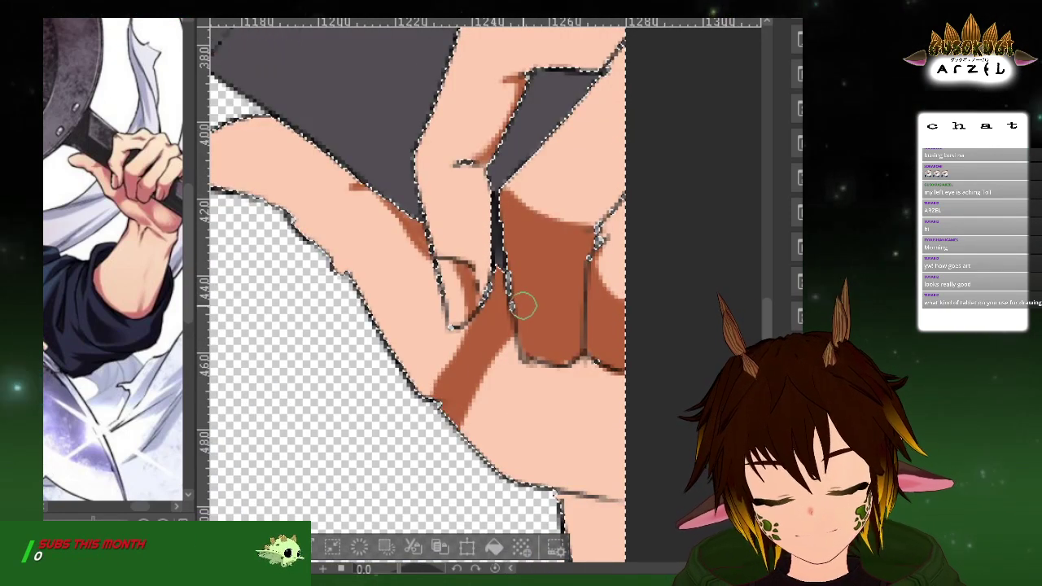
pyautogui.scroll(-3, 556, 316)
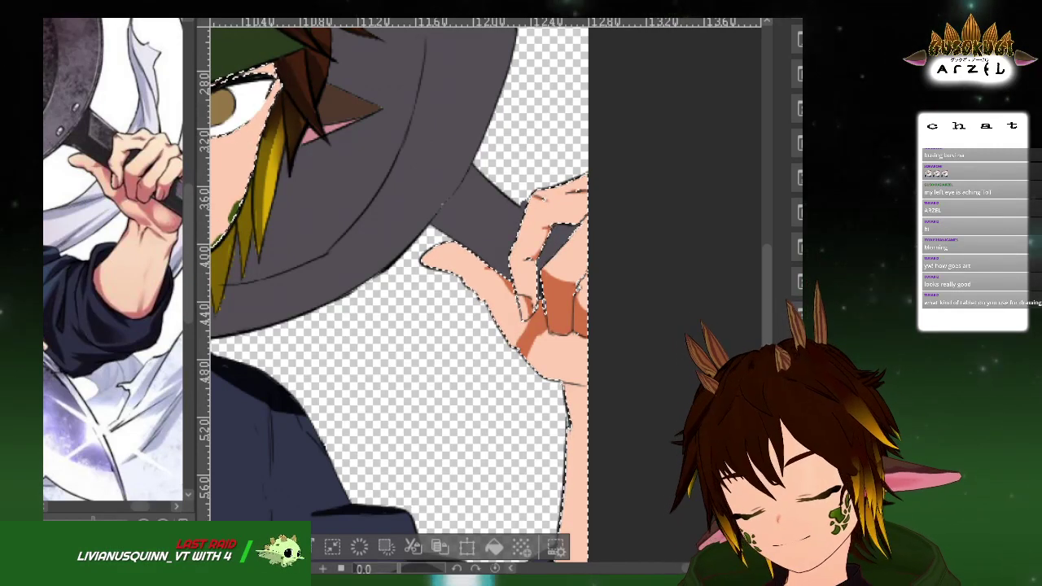
# Recolor the painted skin shadows to a softer dusty red, comparing browner and redder variants against the reference
pyautogui.hotkey('ctrl', 'z')
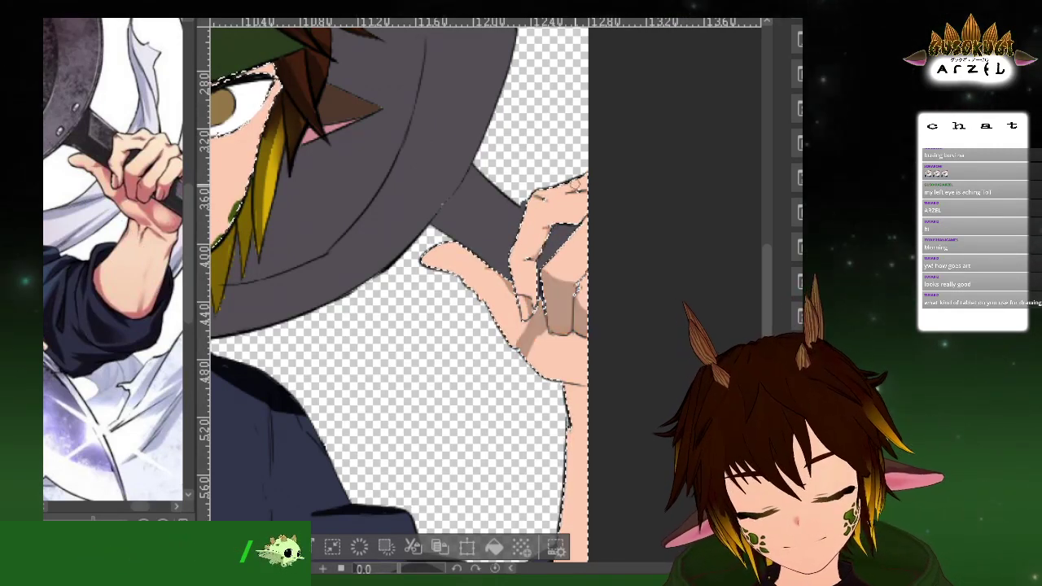
pyautogui.scroll(-1, 573, 196)
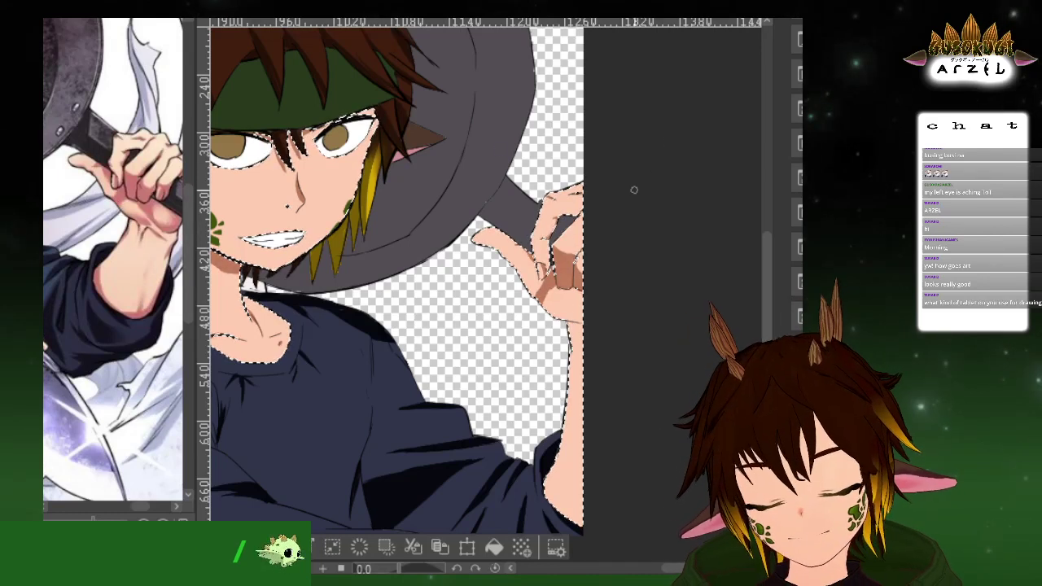
pyautogui.hotkey('ctrl', '-')
pyautogui.hotkey('ctrl', '+')
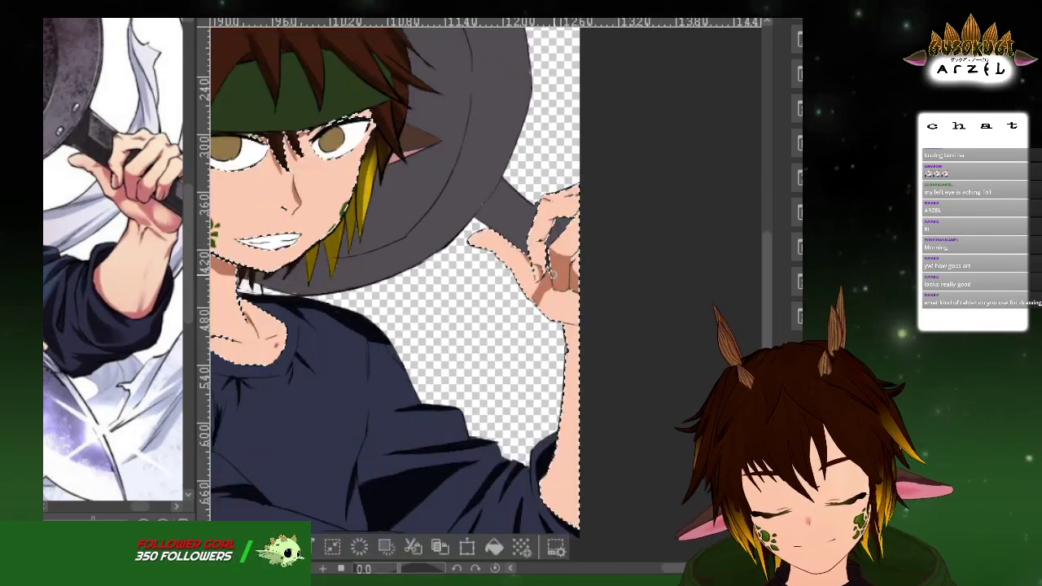
pyautogui.scroll(1, 560, 285)
pyautogui.moveTo(647, 299); pyautogui.dragTo(602, 251)
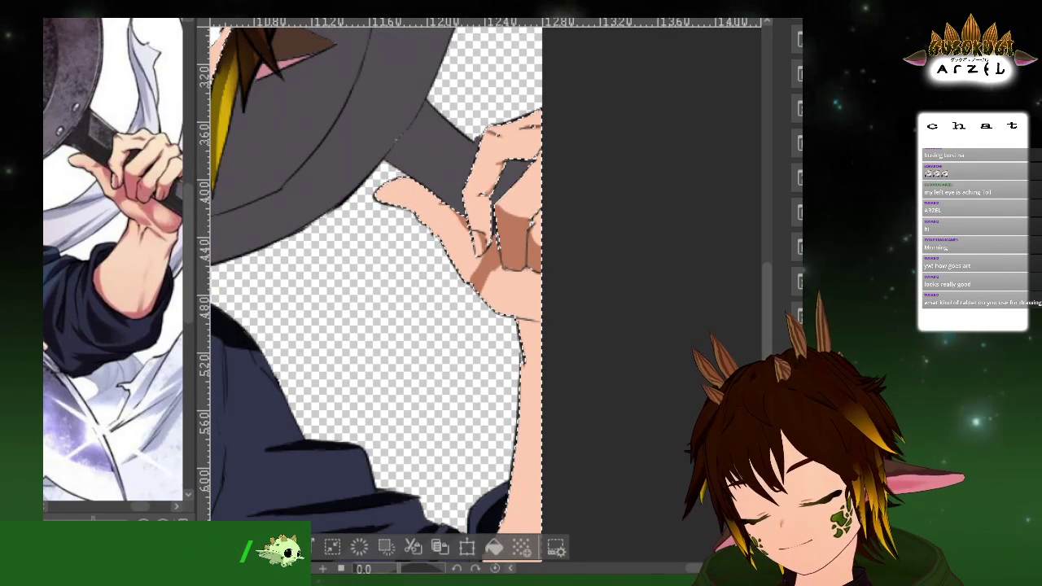
pyautogui.hotkey('alt', 'Delete')
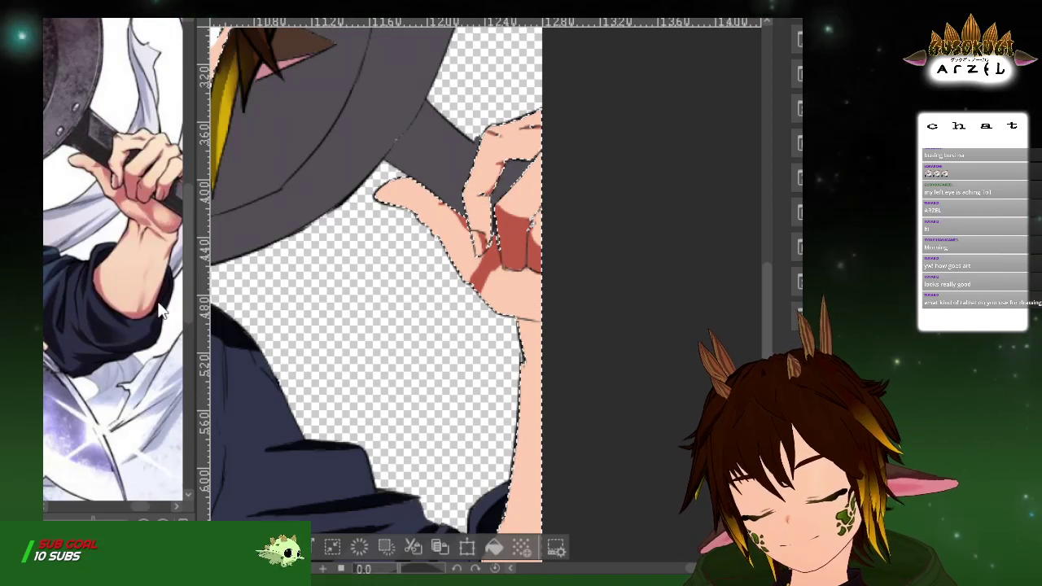
pyautogui.hotkey('alt', 'Delete')
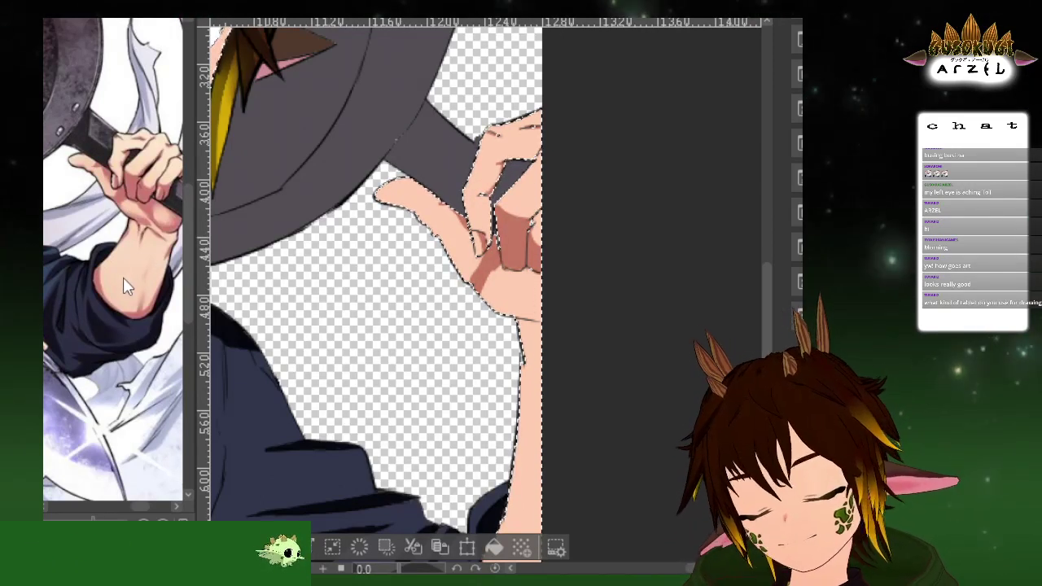
pyautogui.hotkey('ctrl', 'z')
pyautogui.scroll(-1, 615, 243)
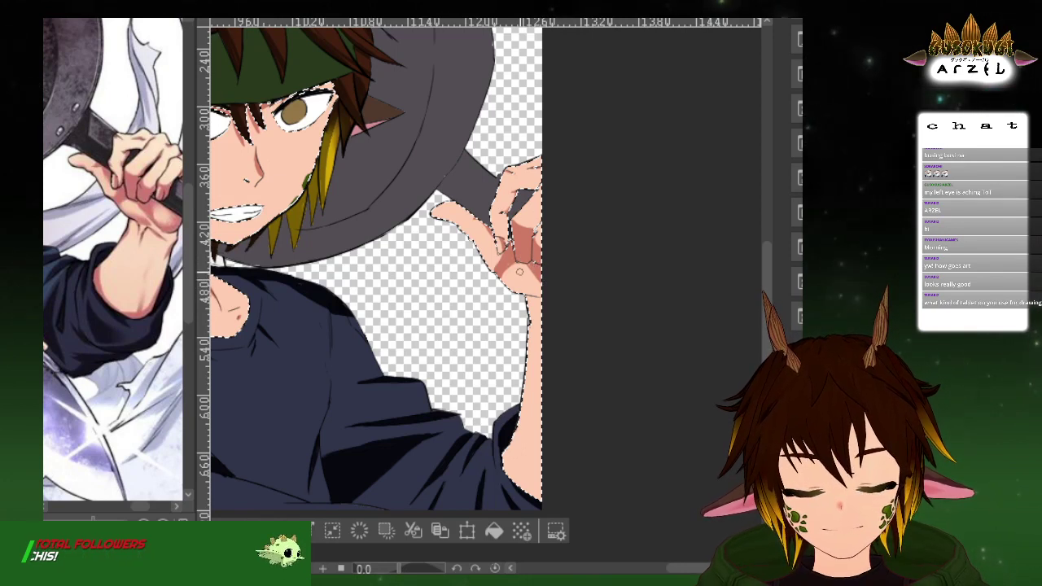
# Paint dusty-red shadows along the palm's lower edge, the wrist, the forearm beside the sleeve and the thumb
pyautogui.scroll(2, 549, 293)
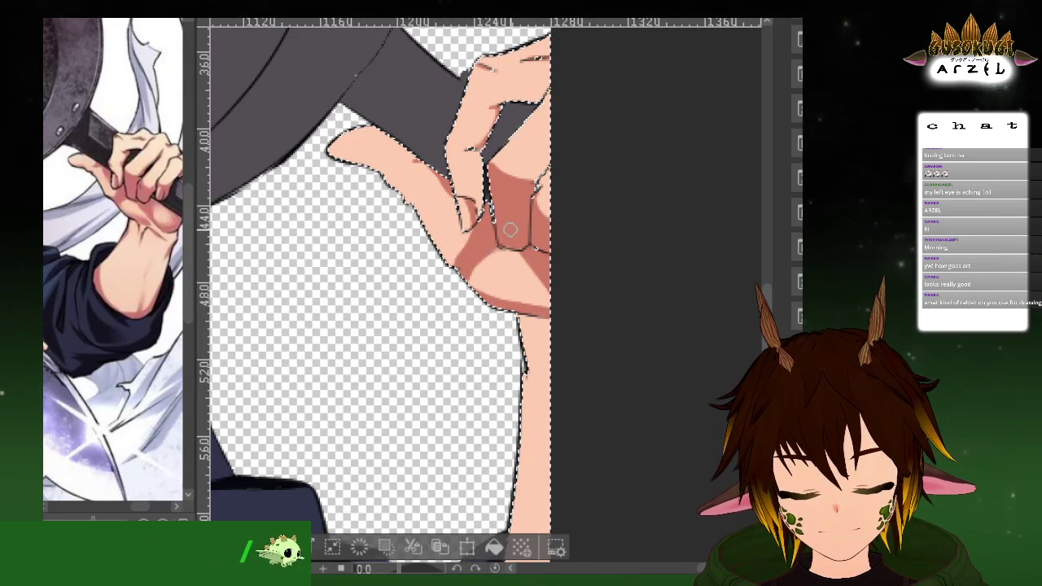
pyautogui.moveTo(566, 301); pyautogui.dragTo(555, 212)
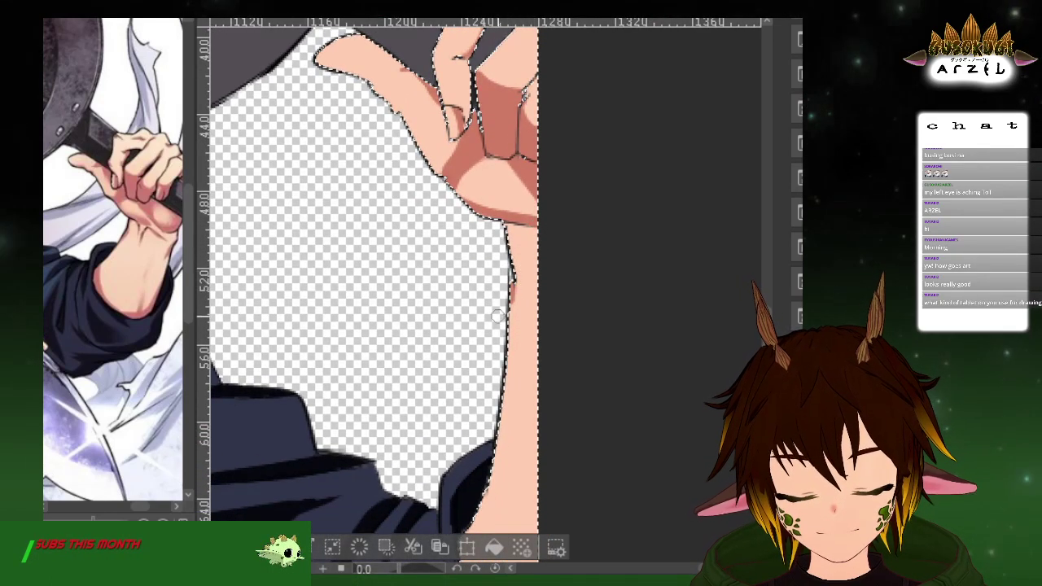
pyautogui.scroll(-3, 500, 308)
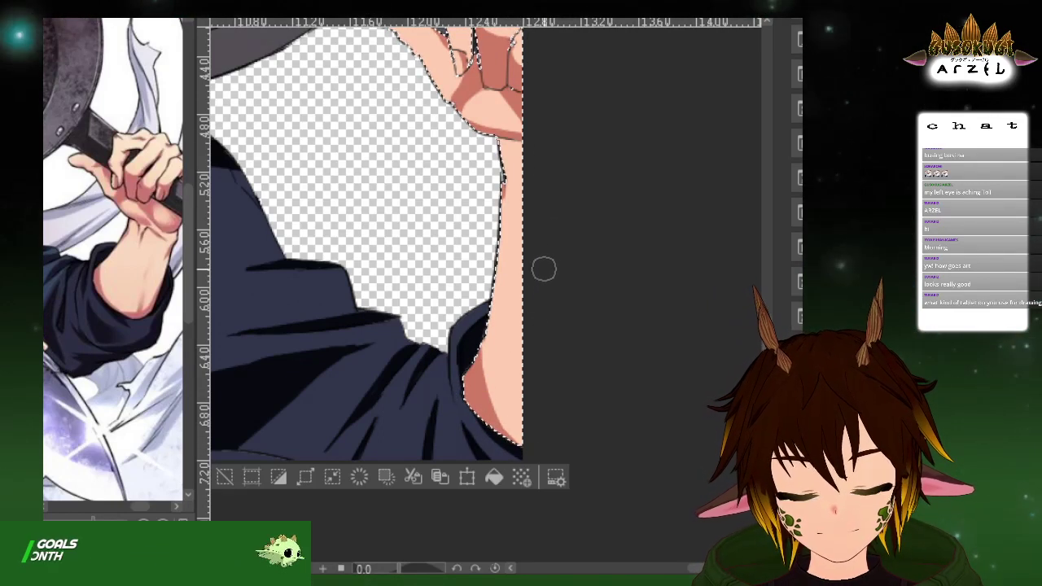
pyautogui.scroll(-2, 542, 269)
pyautogui.moveTo(569, 137); pyautogui.dragTo(558, 221)
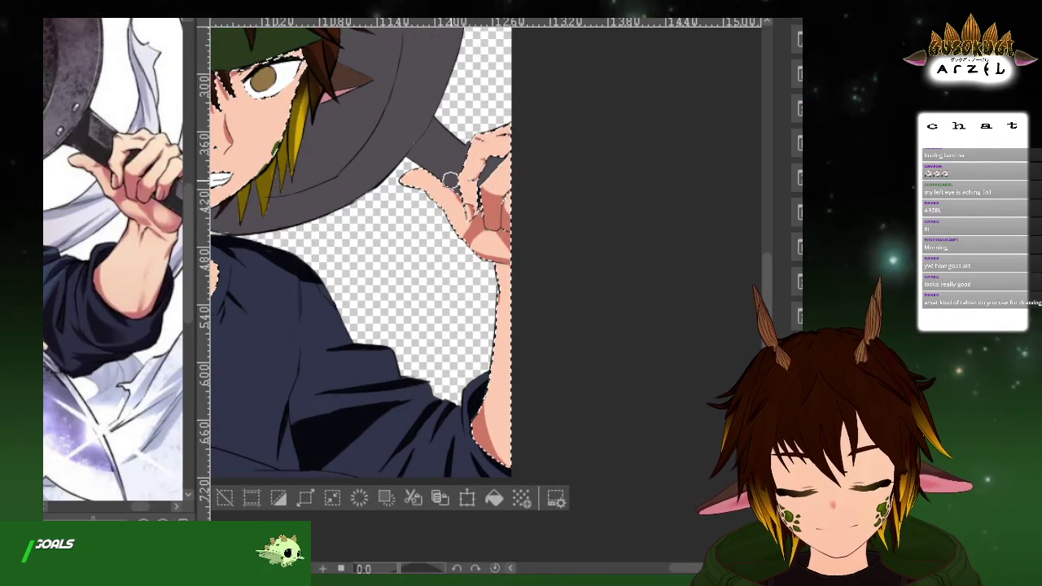
pyautogui.moveTo(444, 152); pyautogui.dragTo(463, 146)
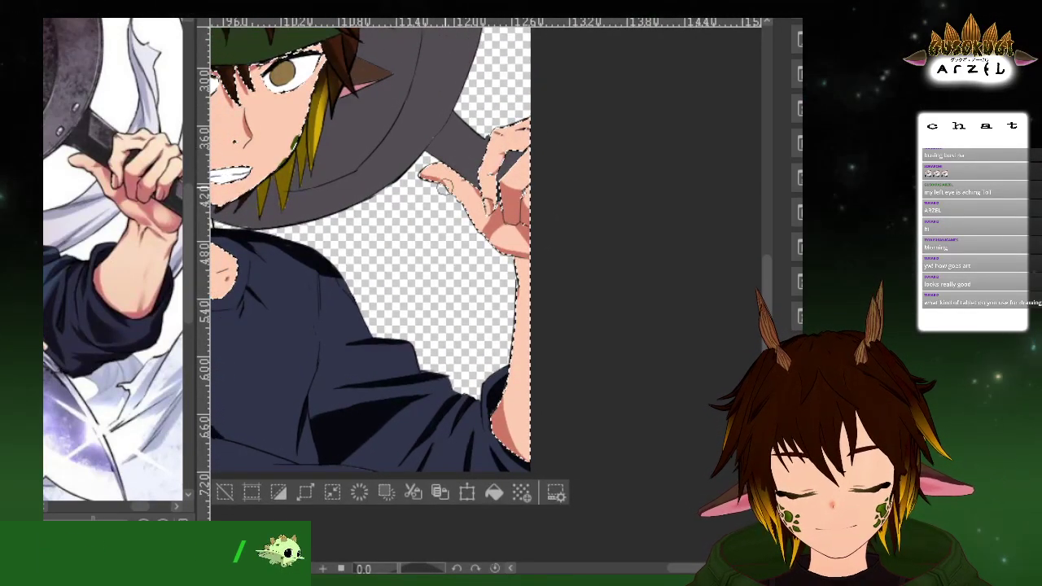
# Paint dusty-red shadows along the neck tendon and collarbone lines above the shirt collar, following the reference
pyautogui.scroll(-2, 541, 178)
pyautogui.moveTo(540, 185); pyautogui.dragTo(614, 213)
pyautogui.moveTo(81, 402); pyautogui.dragTo(180, 421)
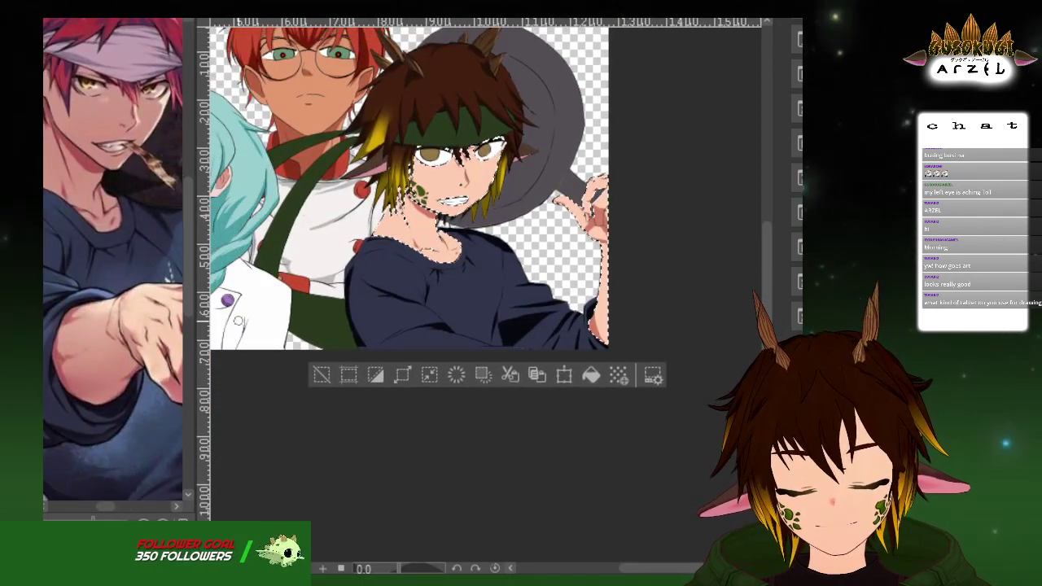
pyautogui.scroll(5, 470, 241)
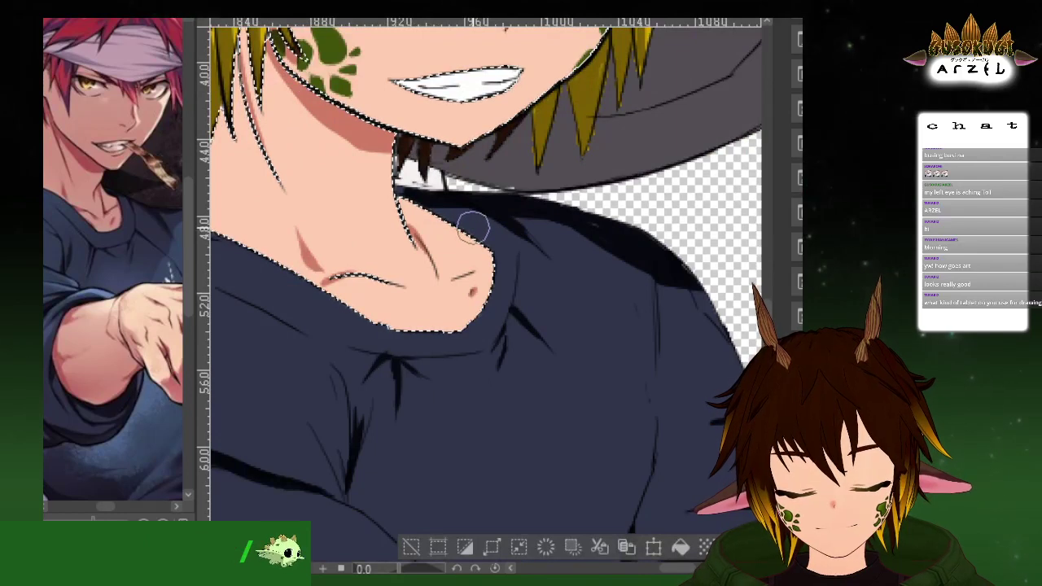
pyautogui.moveTo(441, 282); pyautogui.dragTo(473, 273)
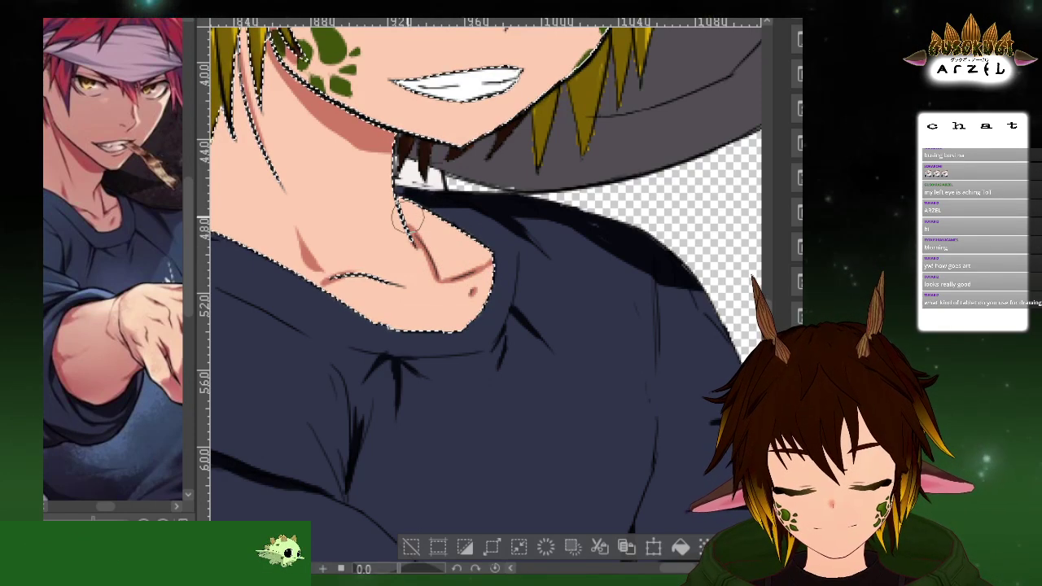
pyautogui.moveTo(398, 226); pyautogui.dragTo(506, 292)
pyautogui.moveTo(454, 244); pyautogui.dragTo(487, 260)
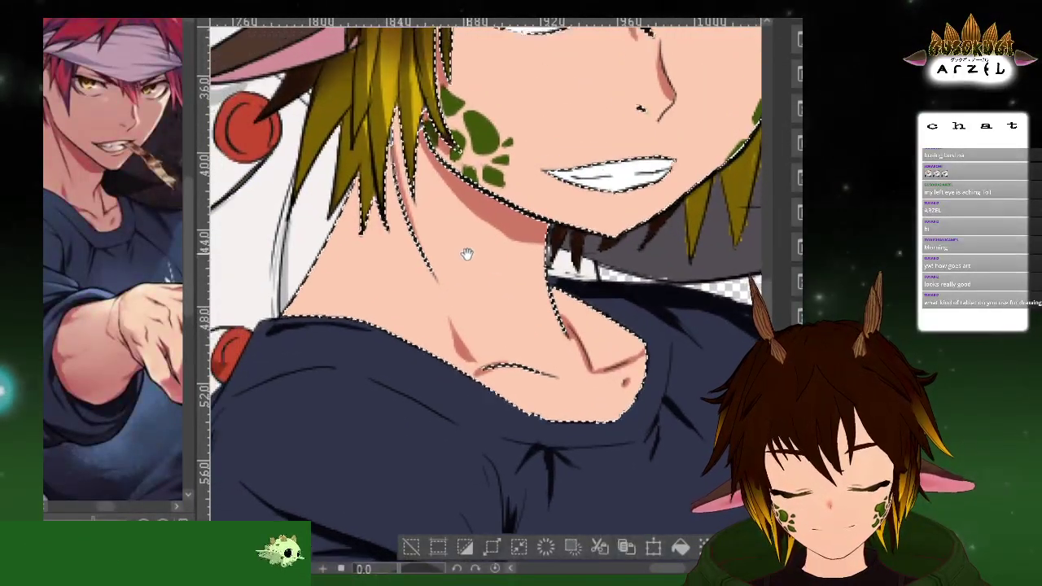
# Paint dusty-red shadows on the face beside the bangs between the eyes and below the headband, following the reference
pyautogui.moveTo(97, 381); pyautogui.dragTo(184, 373)
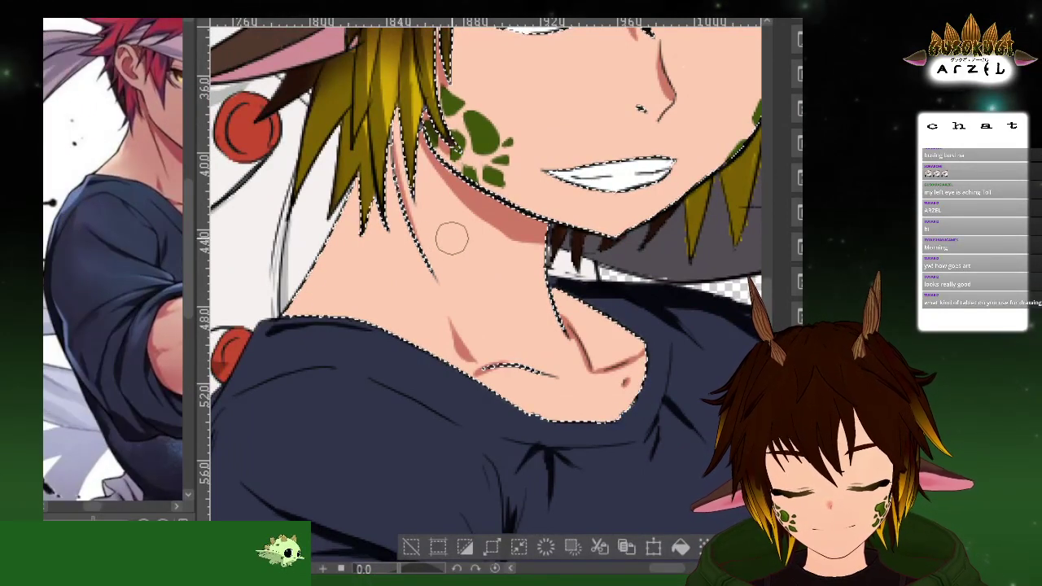
pyautogui.scroll(-2, 452, 242)
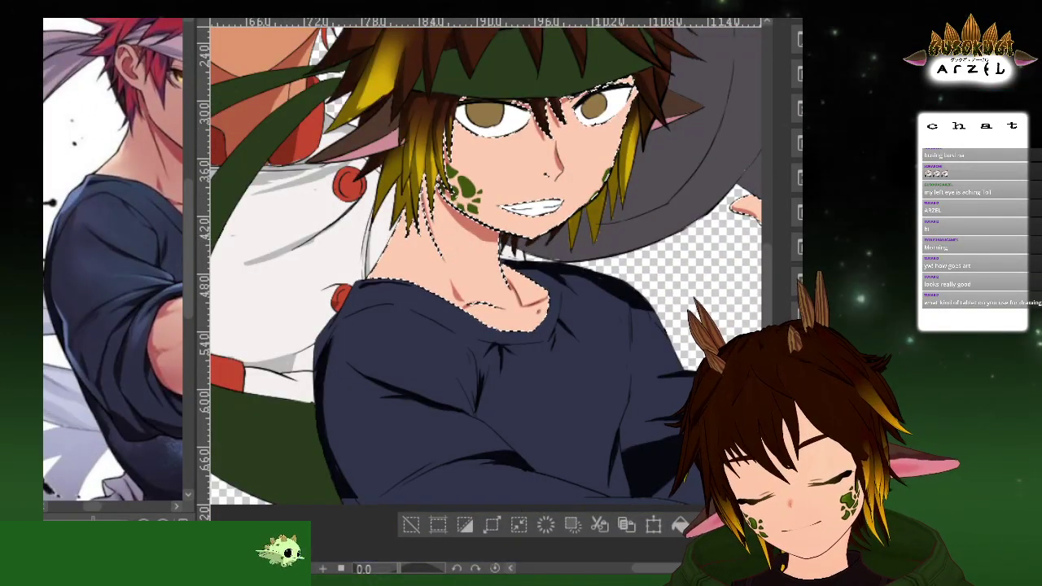
pyautogui.moveTo(657, 228)
pyautogui.mouseDown()
pyautogui.moveTo(593, 332)
pyautogui.moveTo(567, 346)
pyautogui.mouseUp()
pyautogui.moveTo(166, 326); pyautogui.dragTo(91, 391)
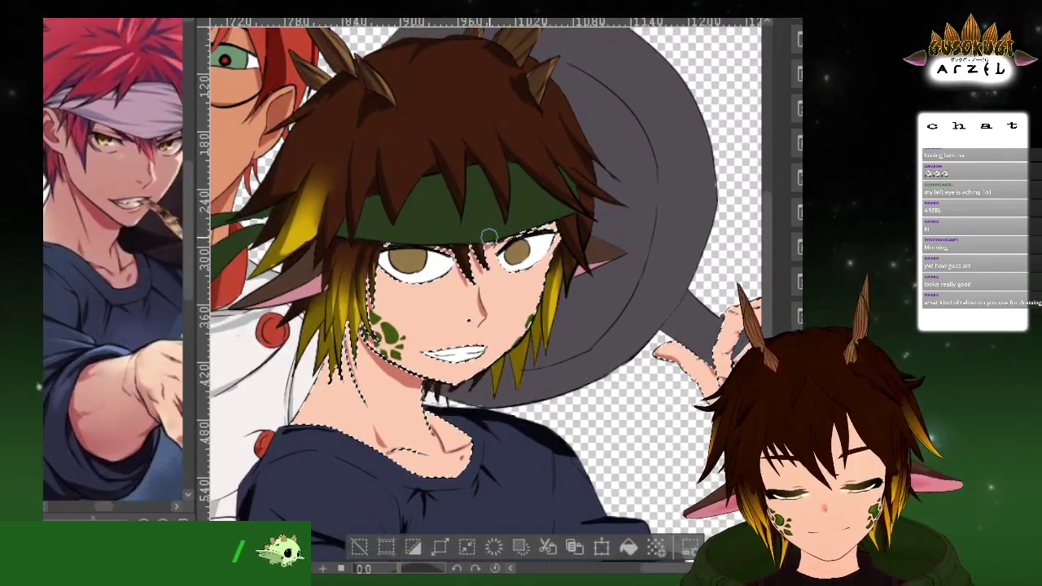
pyautogui.scroll(2, 489, 237)
pyautogui.moveTo(609, 272)
pyautogui.mouseDown()
pyautogui.moveTo(577, 255)
pyautogui.moveTo(598, 262)
pyautogui.moveTo(623, 246)
pyautogui.mouseUp()
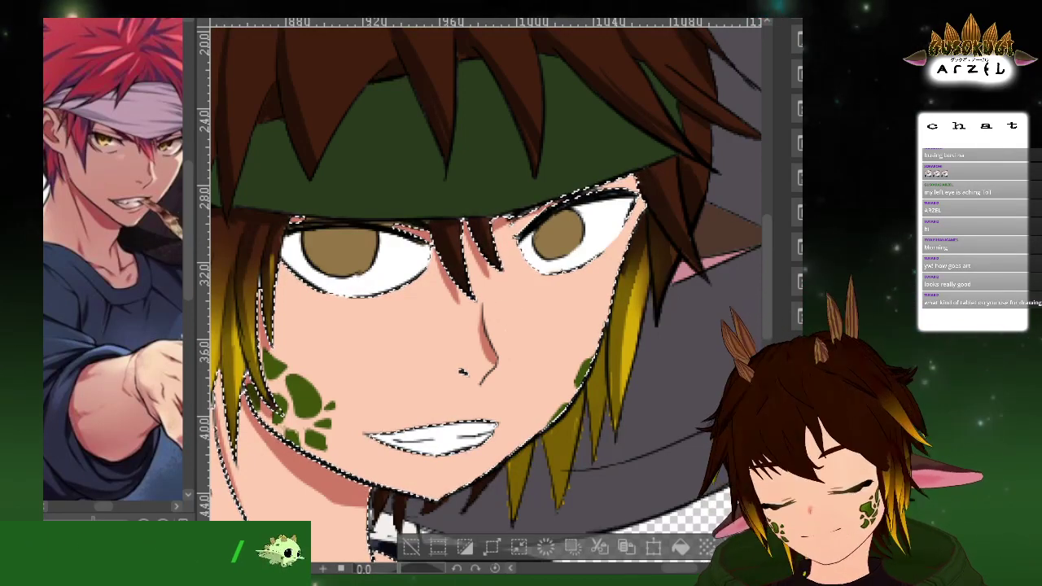
# Fill the selected skin area with a pinker peach tone
pyautogui.moveTo(571, 315); pyautogui.dragTo(489, 306)
pyautogui.hotkey('ctrl', 'z')
pyautogui.click(553, 292)
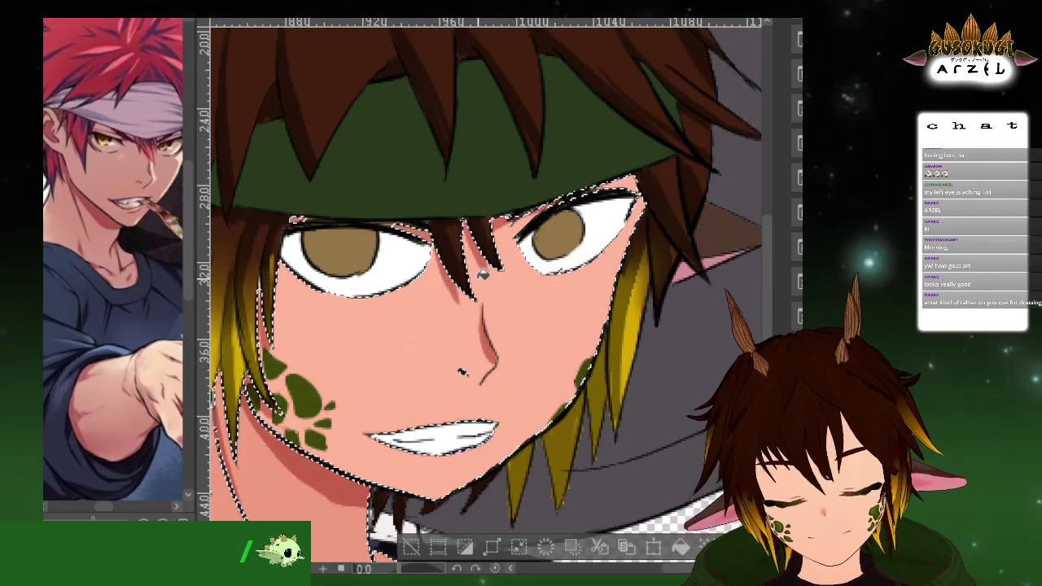
pyautogui.scroll(-2, 498, 275)
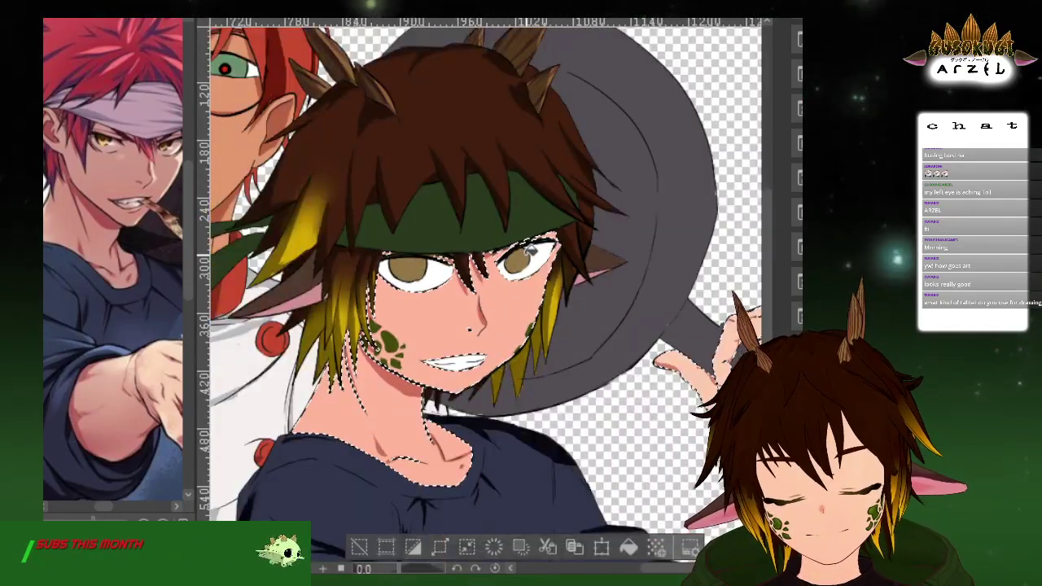
# Clear the selection around the brown-haired character's skin
pyautogui.scroll(-1, 530, 250)
pyautogui.moveTo(622, 220); pyautogui.dragTo(706, 184)
pyautogui.moveTo(616, 231); pyautogui.dragTo(596, 238)
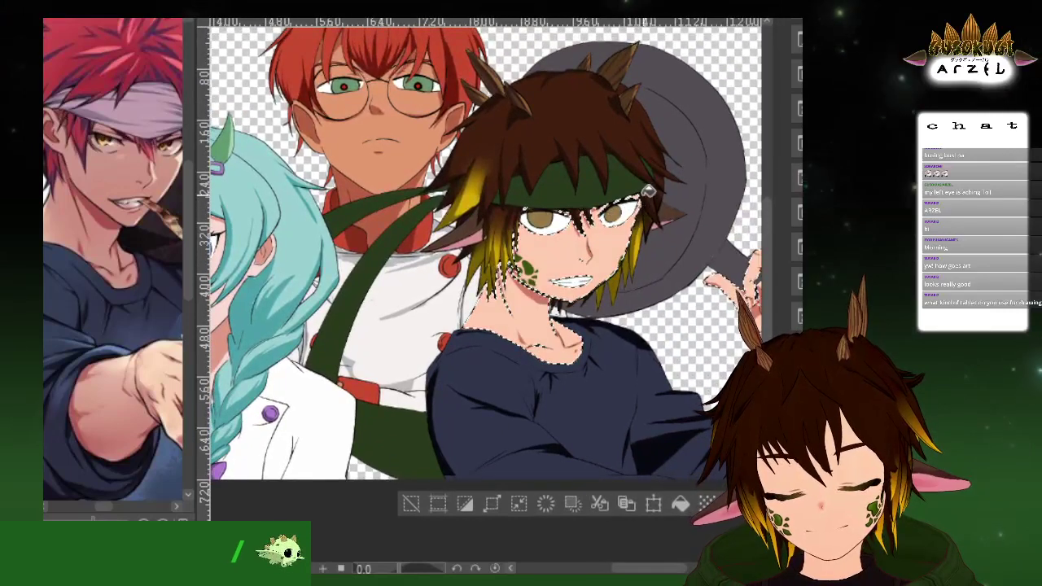
pyautogui.moveTo(714, 170); pyautogui.dragTo(612, 173)
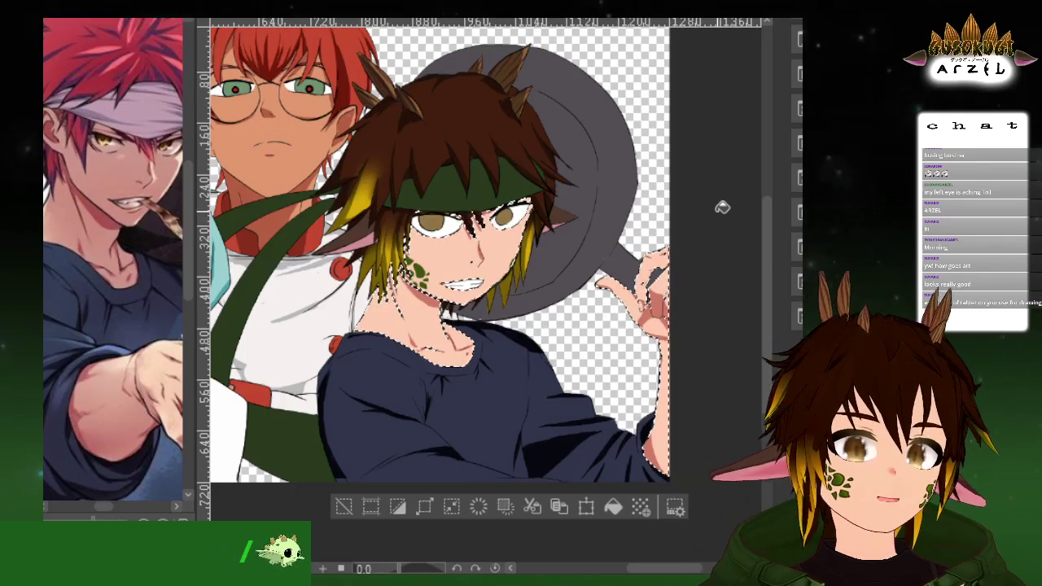
pyautogui.hotkey('ctrl', 'd')
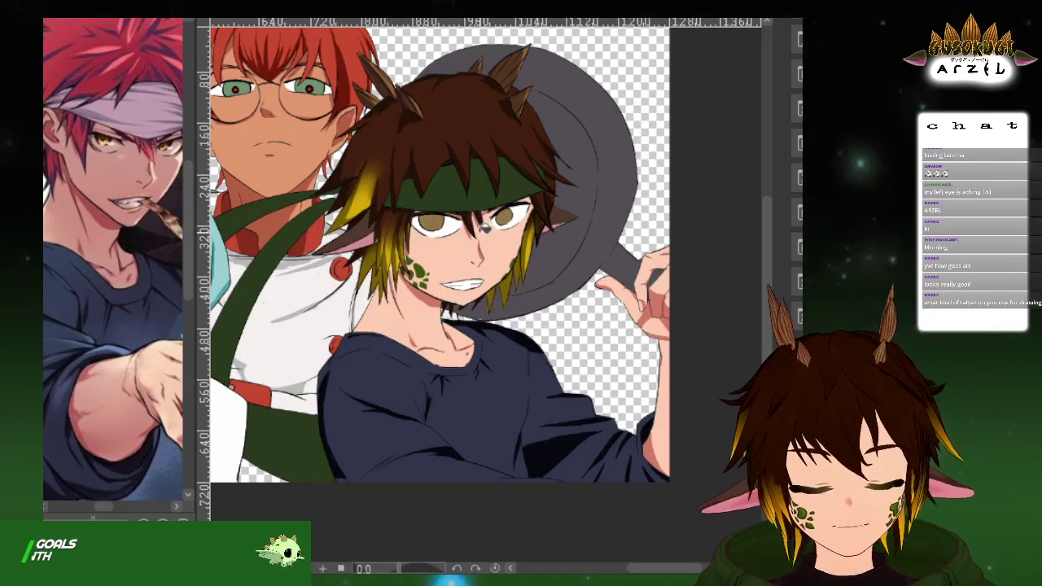
# Select the flat grey area of the frying pan behind the brown-haired character's head
pyautogui.scroll(5, 593, 229)
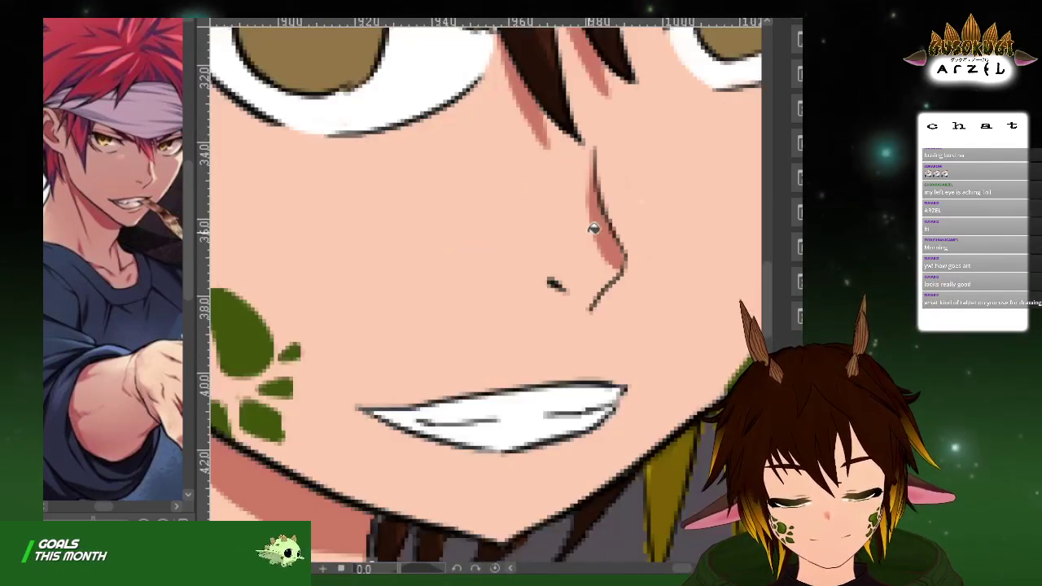
pyautogui.scroll(-4, 639, 232)
pyautogui.scroll(1, 656, 211)
pyautogui.moveTo(657, 212); pyautogui.dragTo(409, 336)
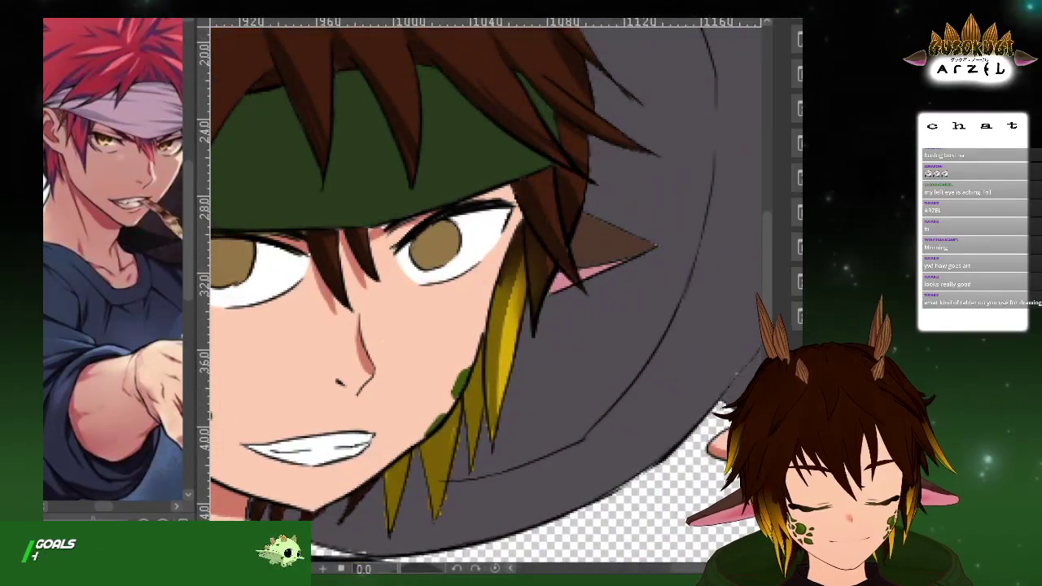
pyautogui.click(682, 207)
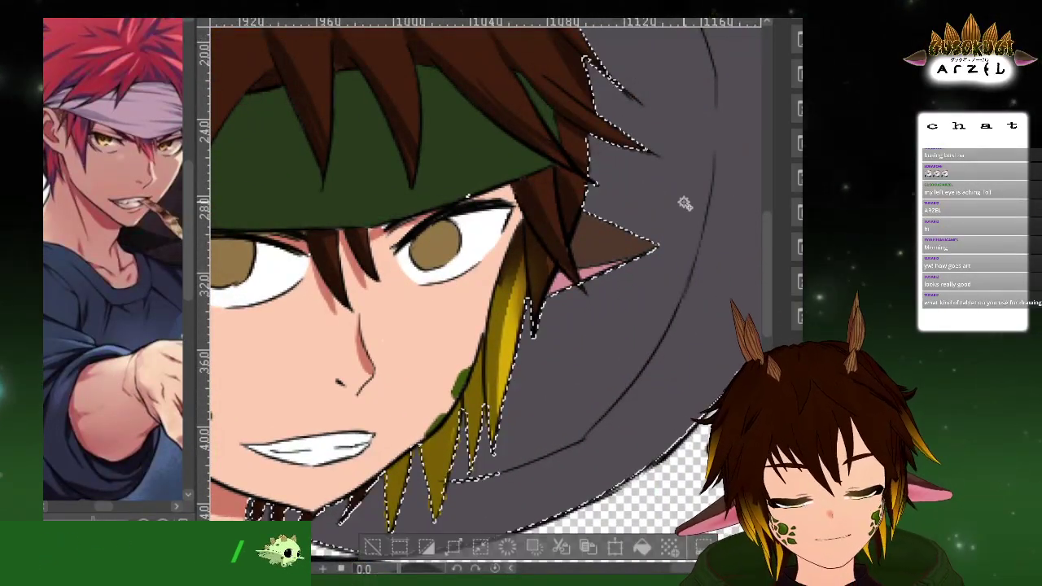
# Cover the selected frying pan surface with dark spray speckles, following the pan in the reference image
pyautogui.scroll(-3, 695, 187)
pyautogui.moveTo(712, 201); pyautogui.dragTo(601, 234)
pyautogui.moveTo(128, 338); pyautogui.dragTo(106, 454)
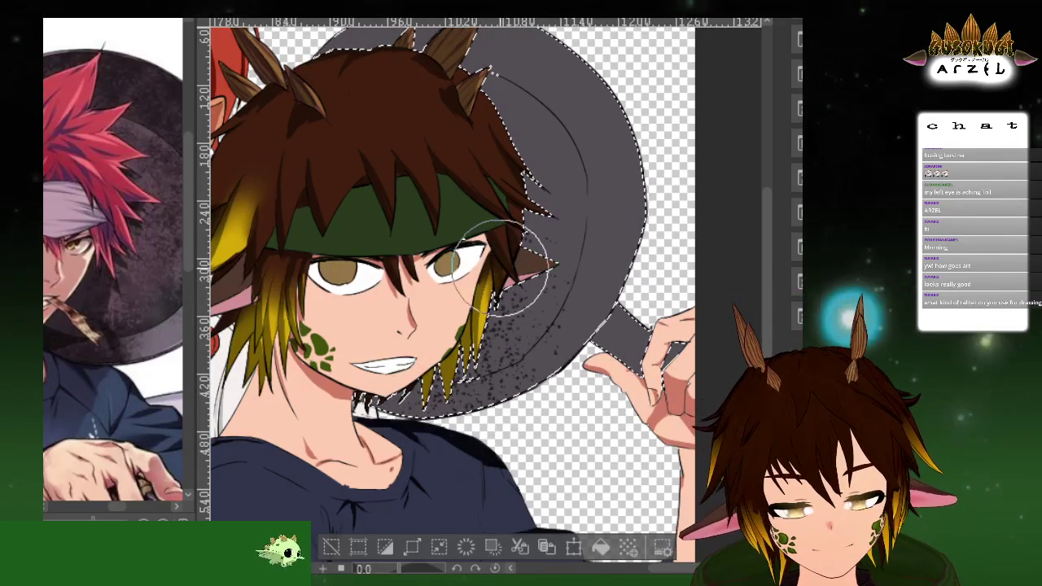
pyautogui.moveTo(448, 52)
pyautogui.mouseDown()
pyautogui.moveTo(581, 116)
pyautogui.moveTo(465, 96)
pyautogui.mouseUp()
pyautogui.moveTo(366, 111)
pyautogui.mouseDown()
pyautogui.moveTo(575, 217)
pyautogui.moveTo(587, 142)
pyautogui.moveTo(576, 344)
pyautogui.mouseUp()
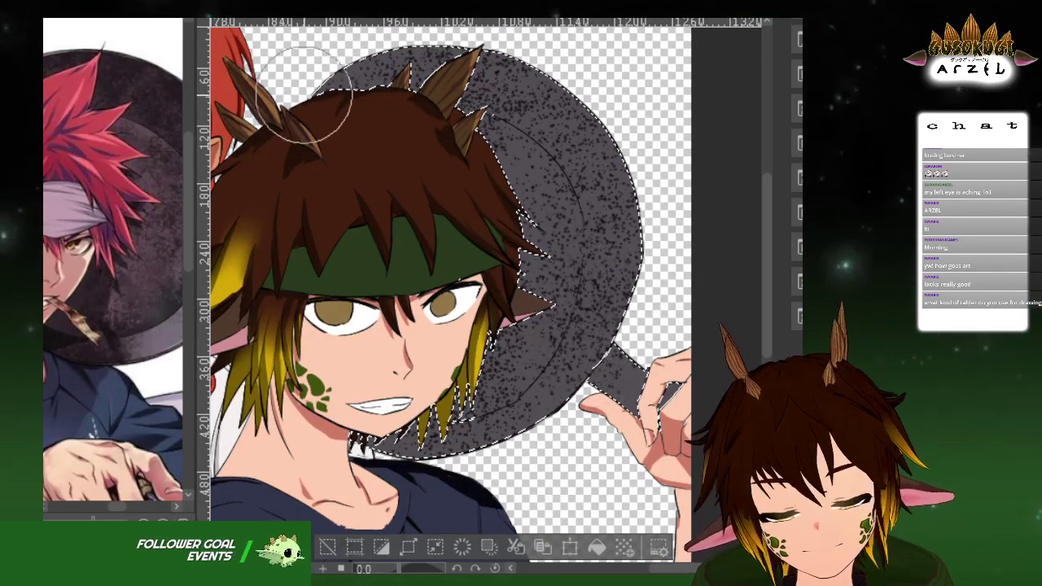
pyautogui.moveTo(484, 244); pyautogui.dragTo(501, 221)
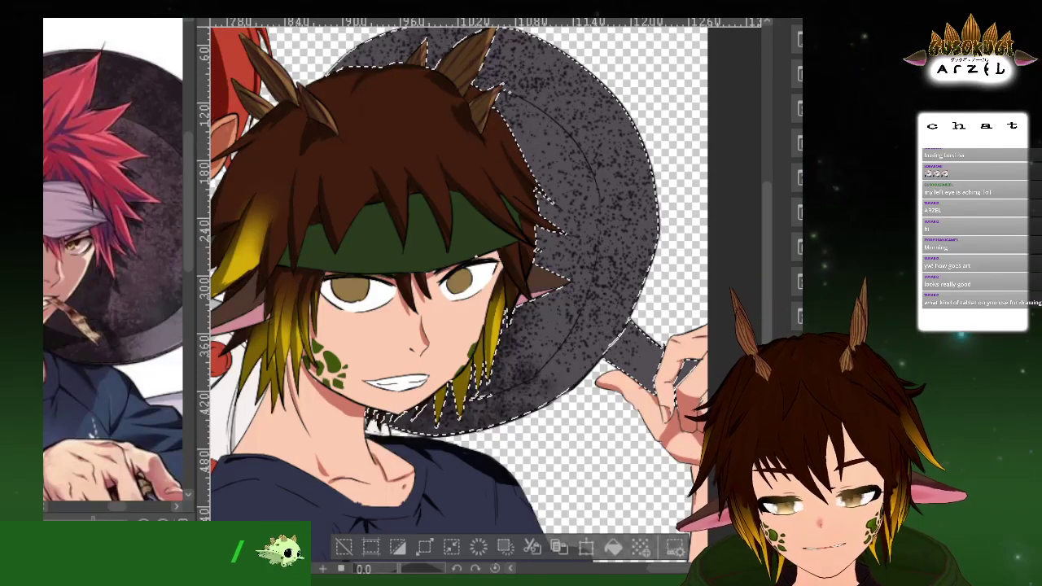
# Paint a mottled dark purple-grey texture over the pan's outer rim and inner surface, matching the reference
pyautogui.scroll(2, 377, 122)
pyautogui.moveTo(541, 130)
pyautogui.mouseDown()
pyautogui.moveTo(469, 110)
pyautogui.moveTo(611, 215)
pyautogui.moveTo(531, 150)
pyautogui.moveTo(607, 261)
pyautogui.moveTo(597, 203)
pyautogui.moveTo(521, 114)
pyautogui.mouseUp()
pyautogui.moveTo(128, 321); pyautogui.dragTo(95, 318)
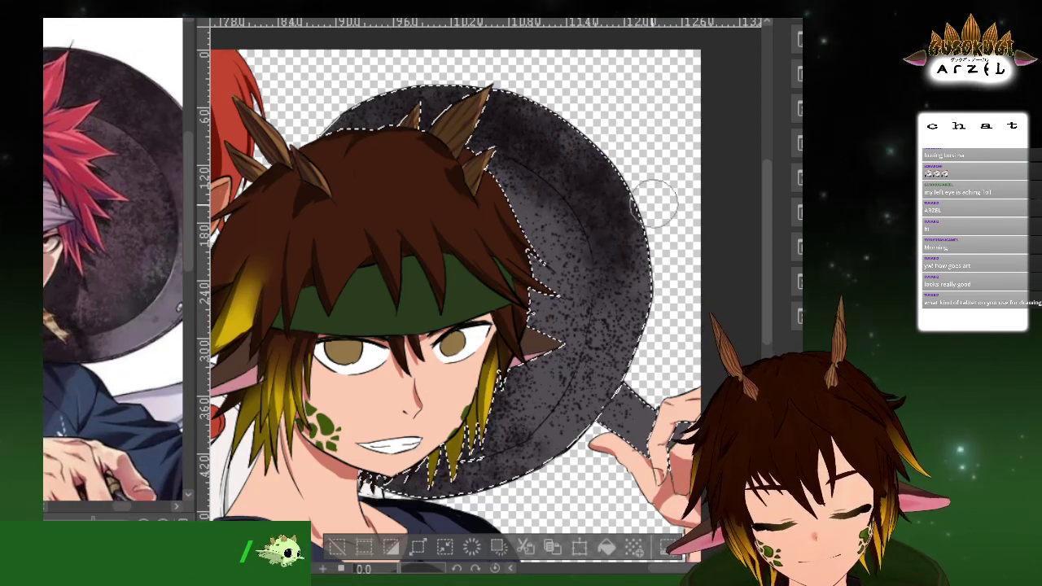
pyautogui.moveTo(139, 385); pyautogui.dragTo(105, 390)
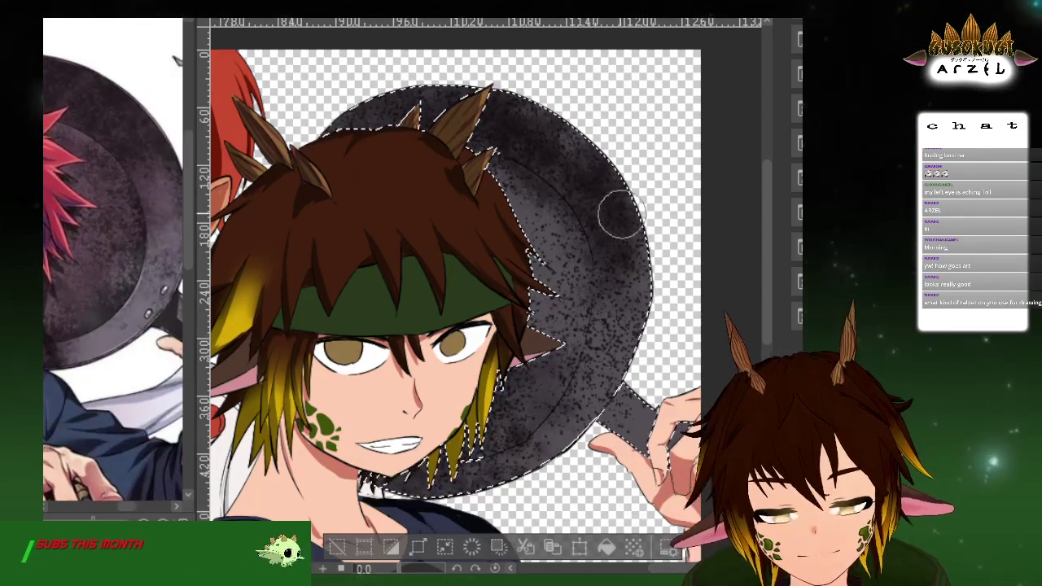
pyautogui.moveTo(523, 156)
pyautogui.mouseDown()
pyautogui.moveTo(545, 254)
pyautogui.moveTo(511, 230)
pyautogui.moveTo(521, 212)
pyautogui.moveTo(529, 241)
pyautogui.mouseUp()
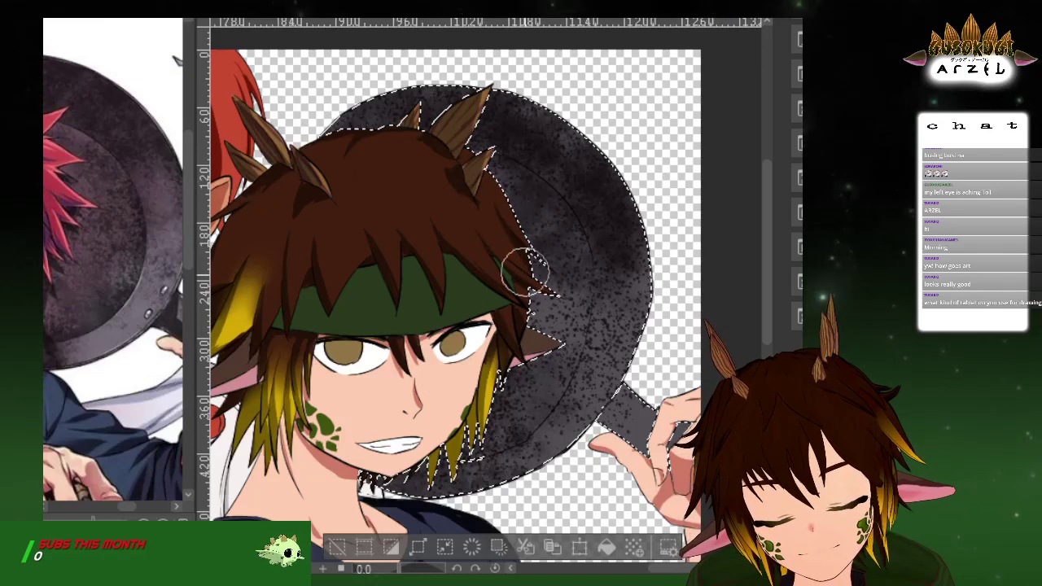
pyautogui.moveTo(611, 234); pyautogui.dragTo(616, 198)
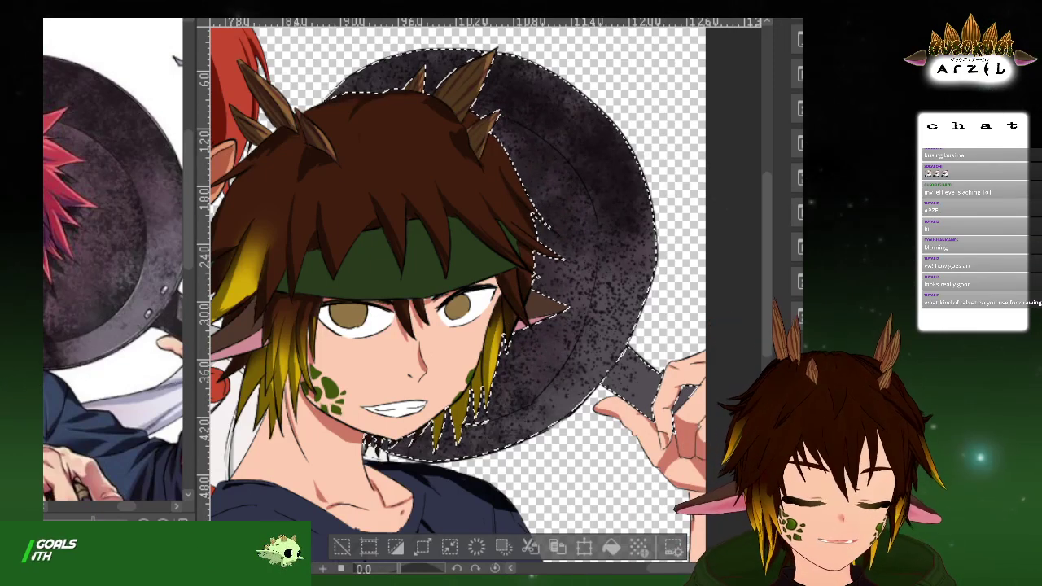
# Deepen the pan's inner surface with smoky dark purple shading and add dark speckles to its handle
pyautogui.hotkey('ctrl', 'z')
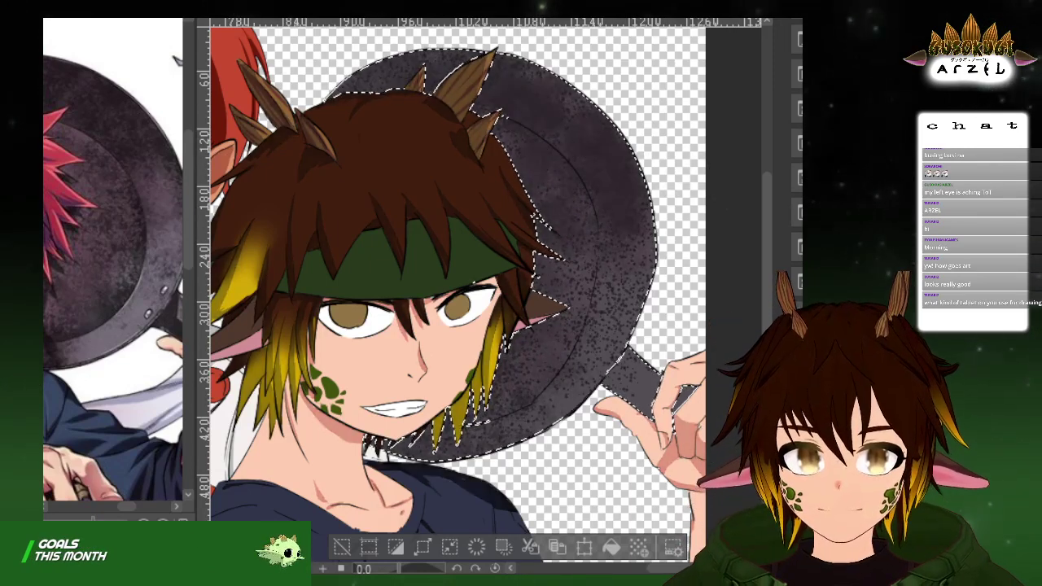
pyautogui.hotkey('ctrl', 'y')
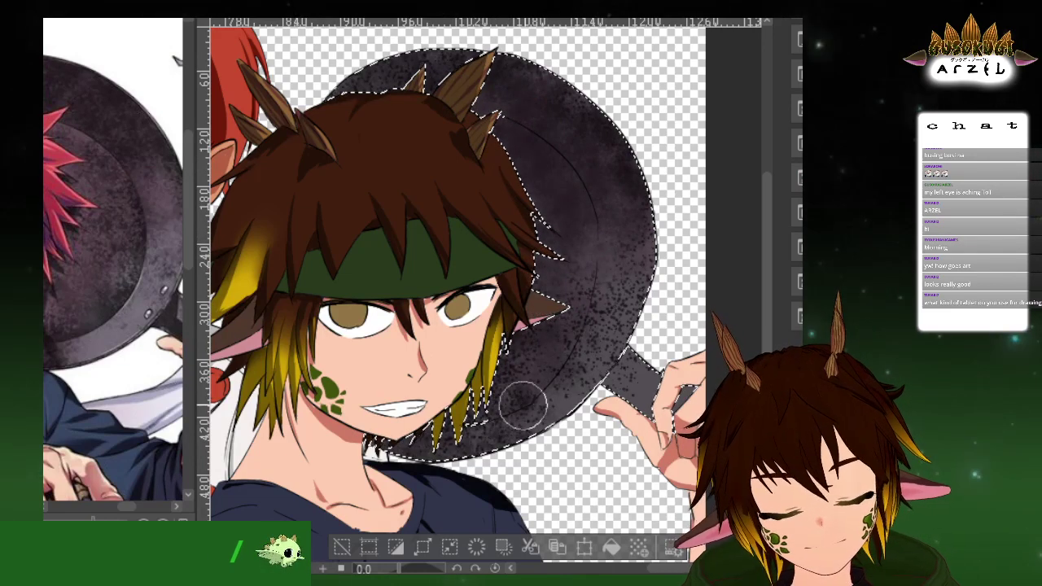
pyautogui.scroll(-1, 623, 252)
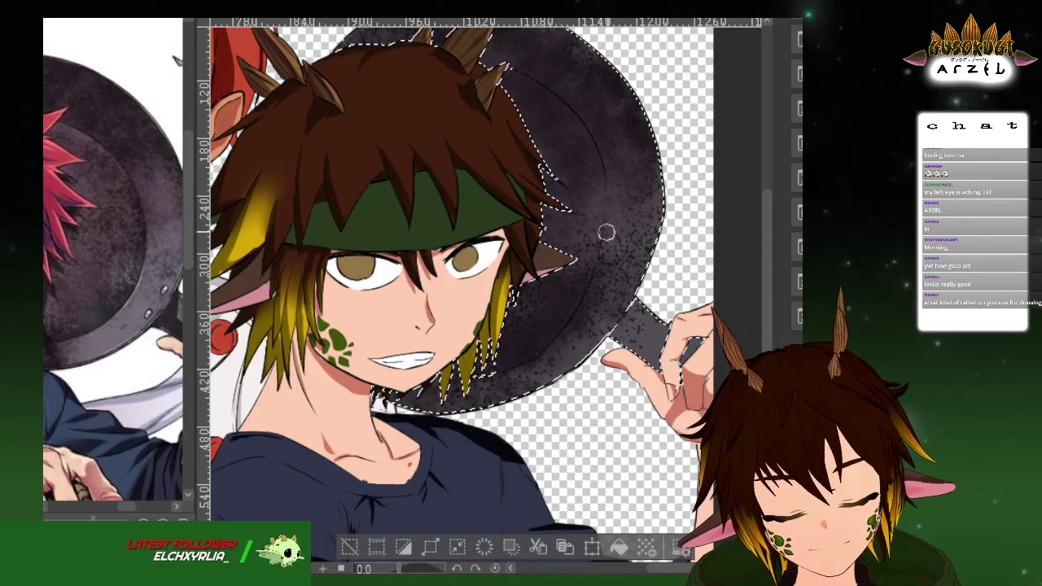
pyautogui.moveTo(628, 210); pyautogui.dragTo(654, 245)
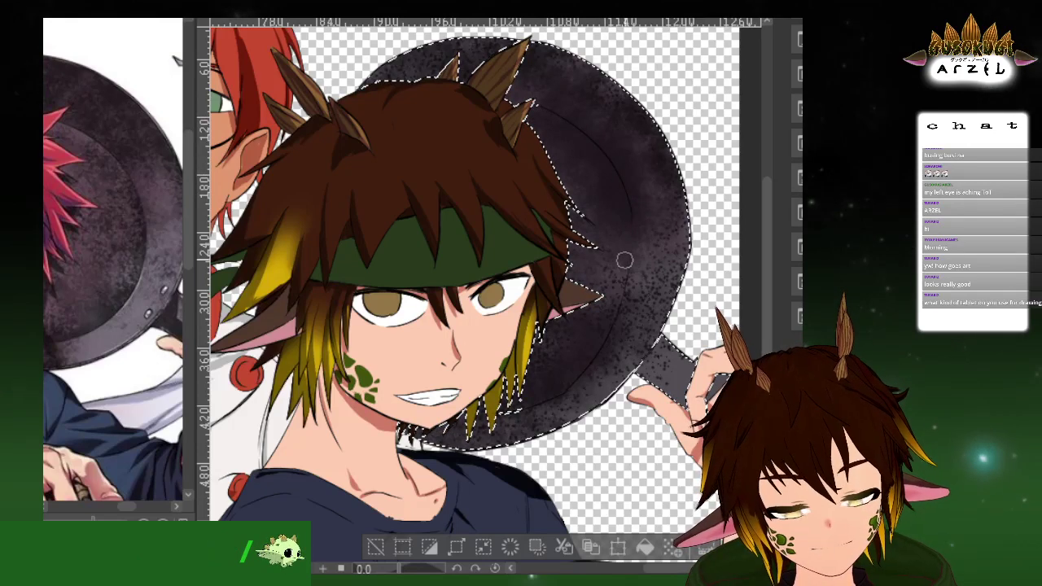
# Compare the pan's inner surface with and without the latest shading by undoing and redoing it
pyautogui.hotkey('ctrl', 'z')
pyautogui.hotkey('ctrl', 'z')
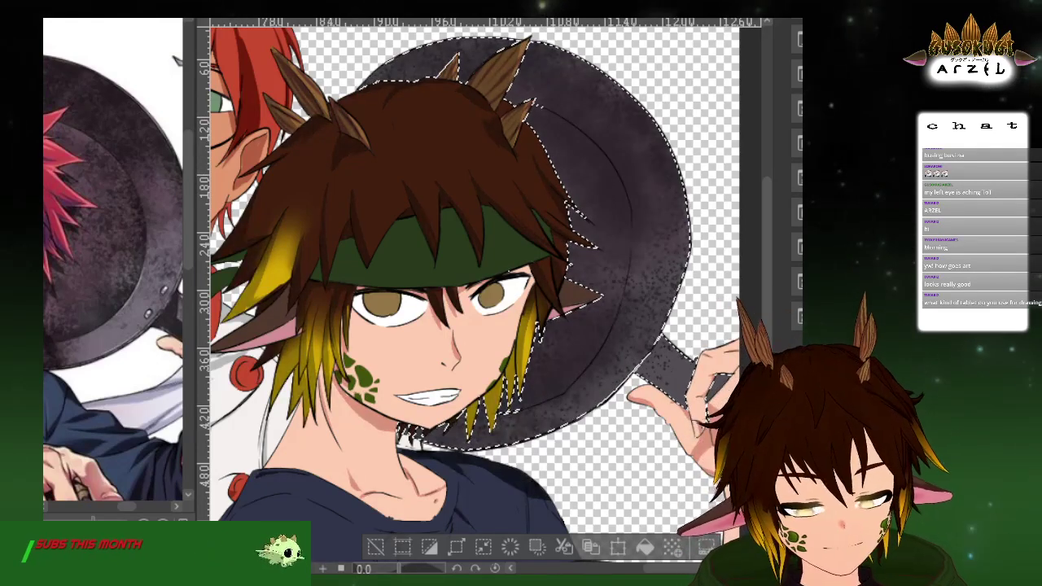
pyautogui.hotkey('ctrl', 'z')
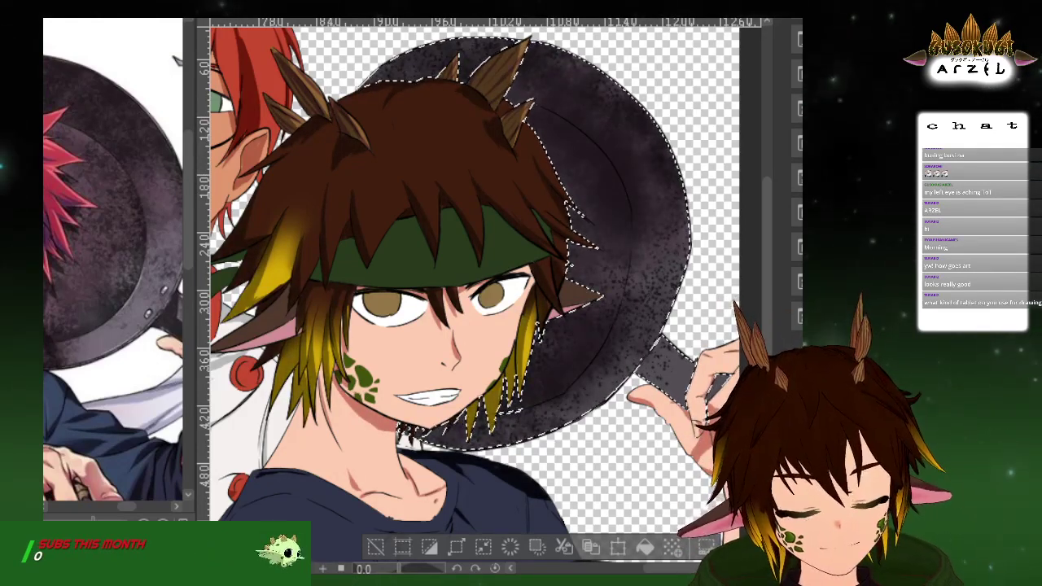
pyautogui.hotkey('ctrl', 'z')
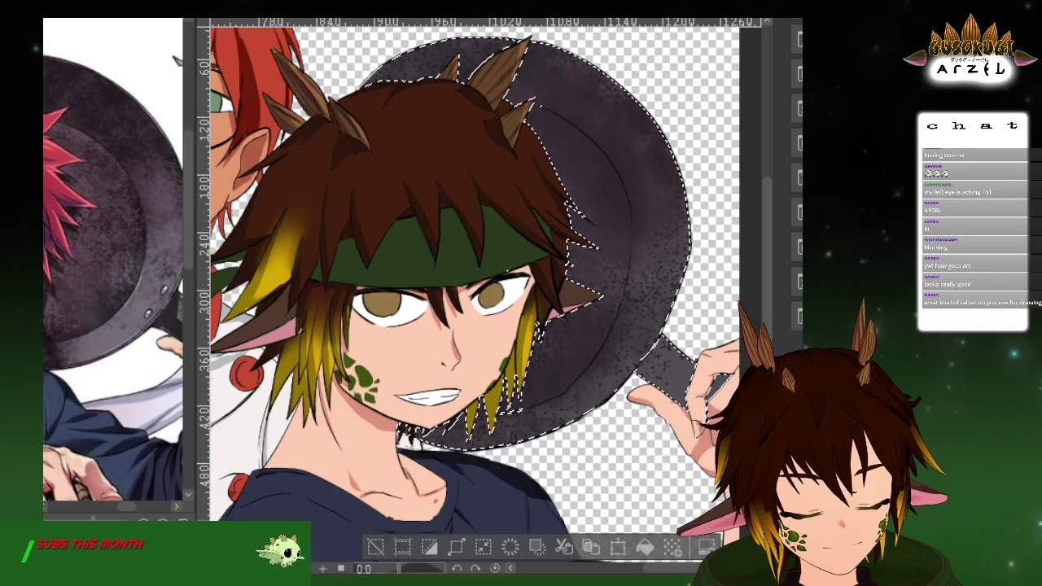
pyautogui.hotkey('ctrl', 'z')
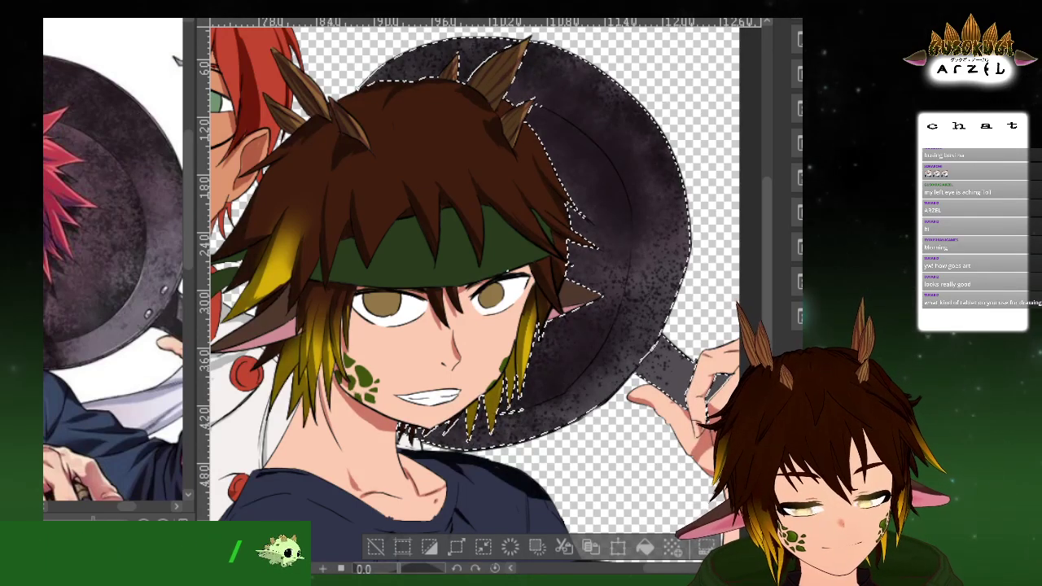
pyautogui.hotkey('ctrl', 'y')
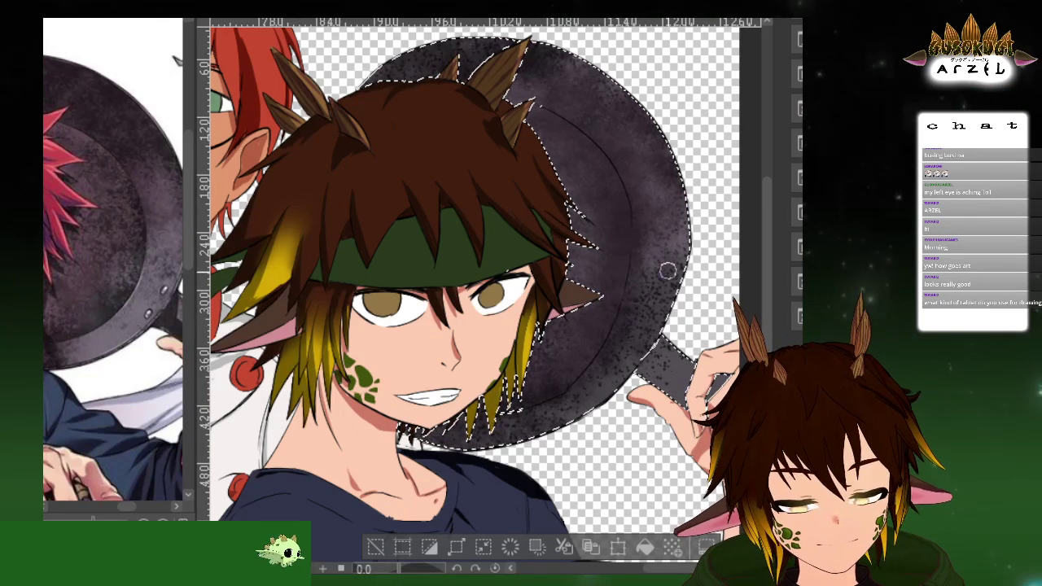
# Blend the coarse speckles on the pan's right side and lower rim into the purple-grey texture
pyautogui.moveTo(670, 114); pyautogui.dragTo(687, 177)
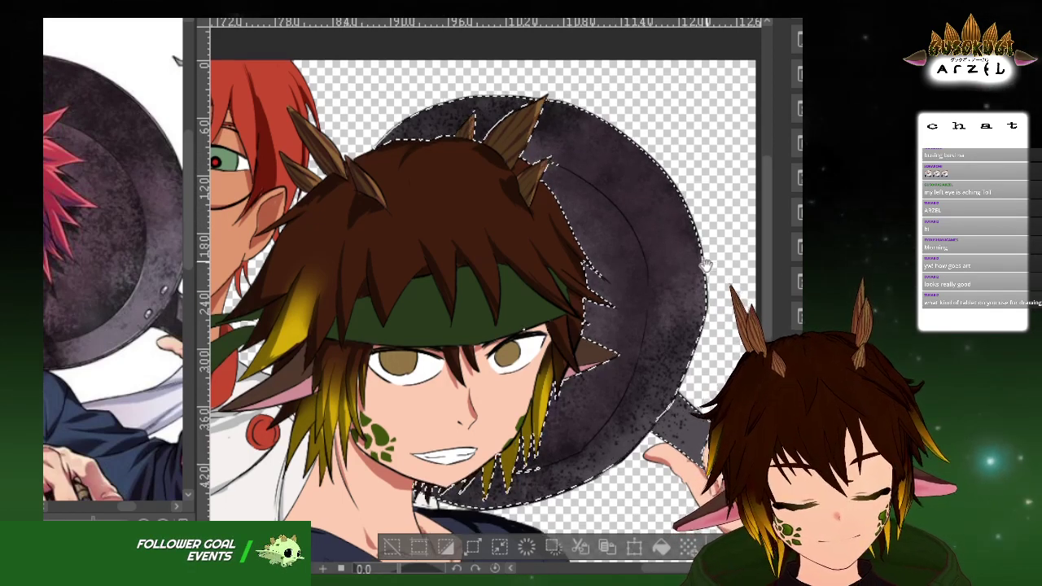
pyautogui.scroll(-2, 606, 354)
pyautogui.scroll(-1, 610, 334)
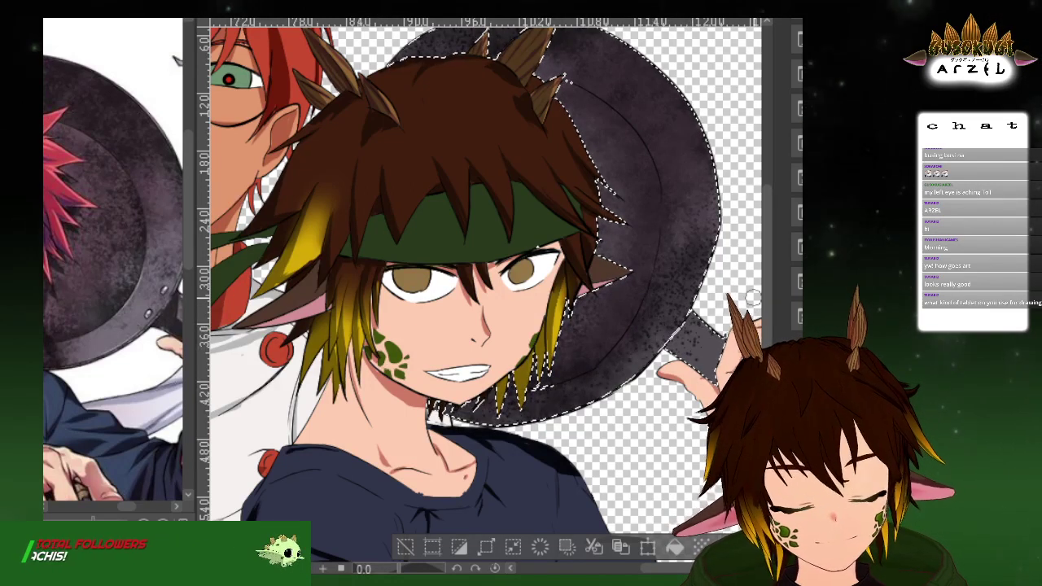
pyautogui.moveTo(616, 365); pyautogui.dragTo(694, 287)
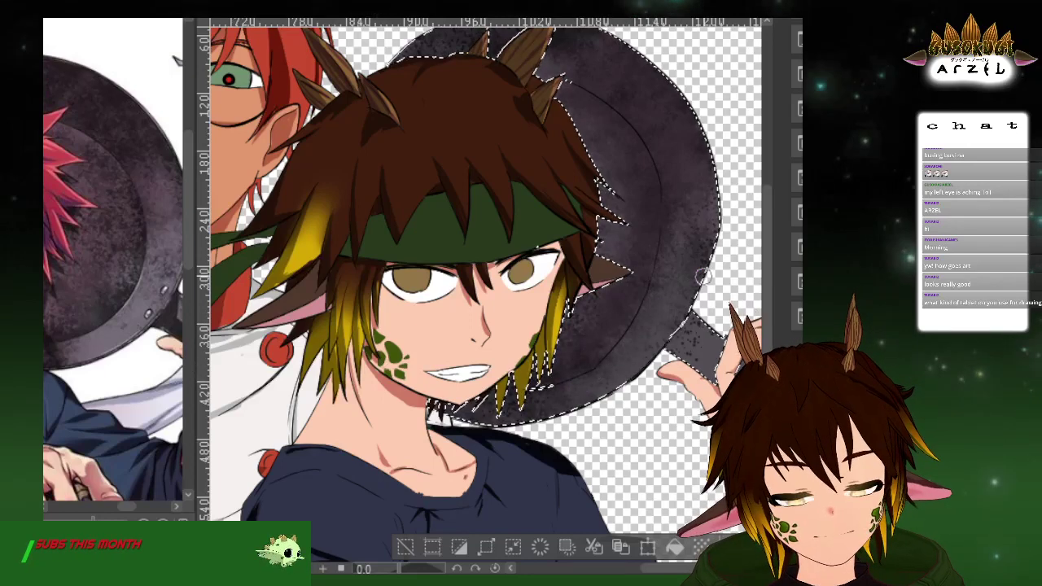
pyautogui.moveTo(732, 239); pyautogui.dragTo(725, 238)
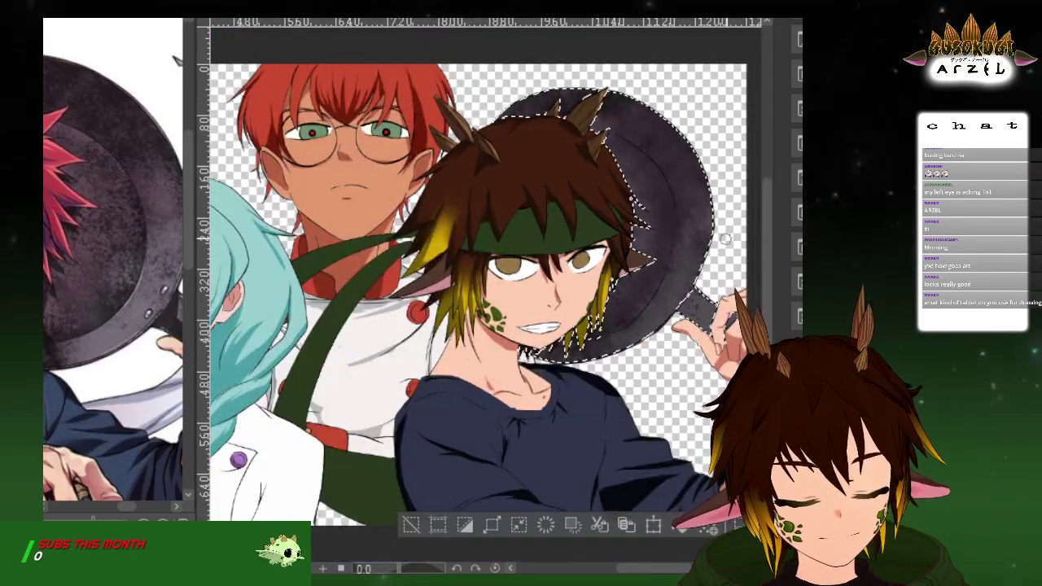
# Work mottled lighter grey patches into the pan's lower and right rim around the inner line
pyautogui.moveTo(684, 290); pyautogui.dragTo(665, 316)
pyautogui.scroll(3, 665, 316)
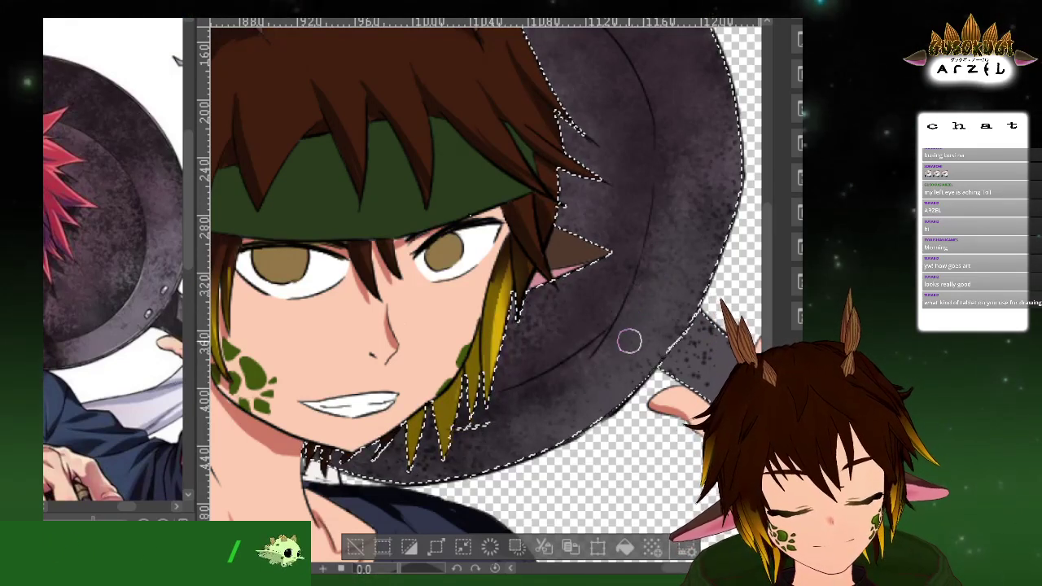
pyautogui.scroll(-2, 682, 277)
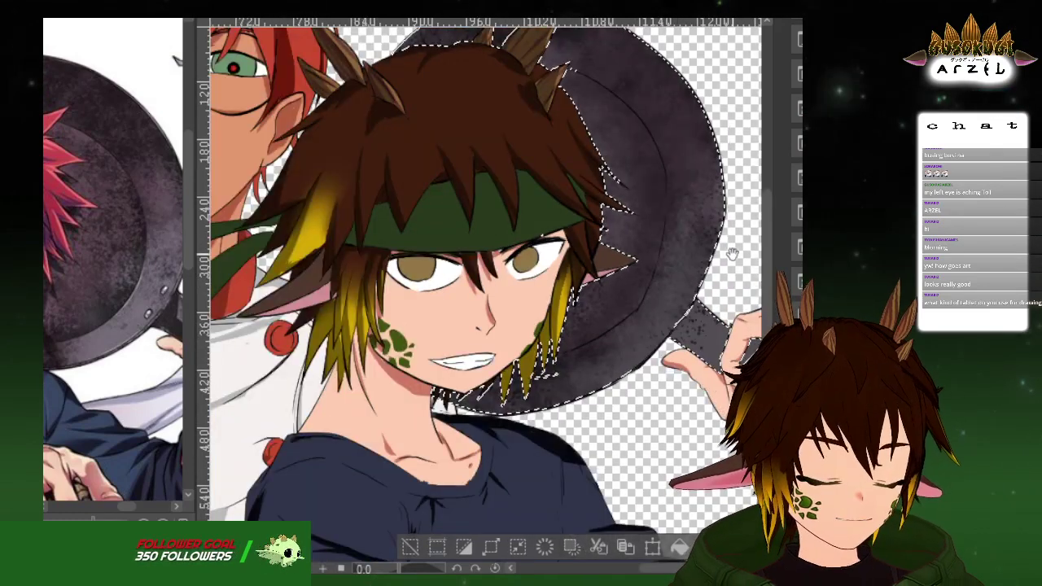
pyautogui.scroll(1, 702, 249)
pyautogui.moveTo(701, 249); pyautogui.dragTo(621, 328)
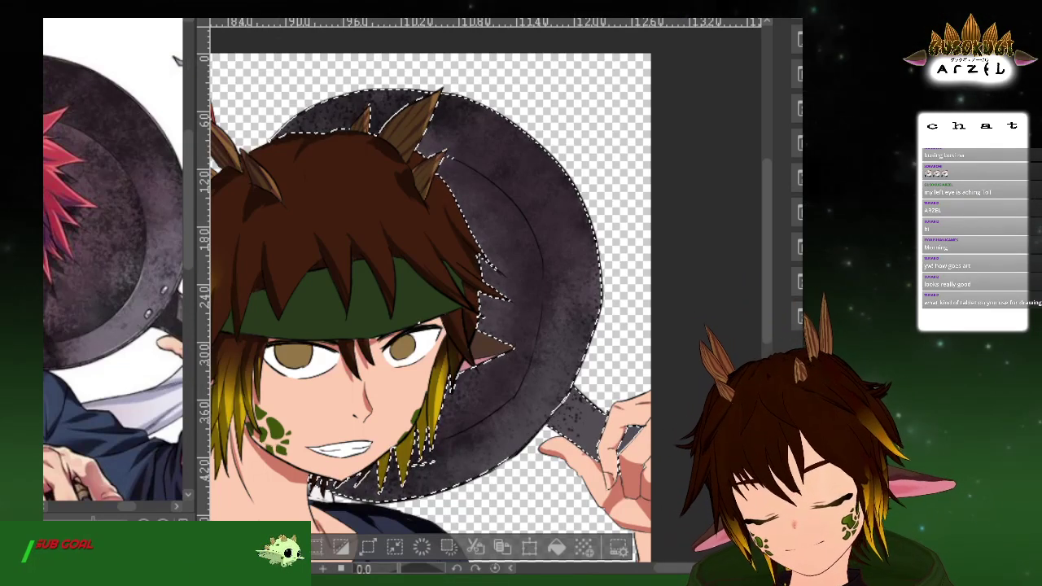
pyautogui.scroll(3, 539, 391)
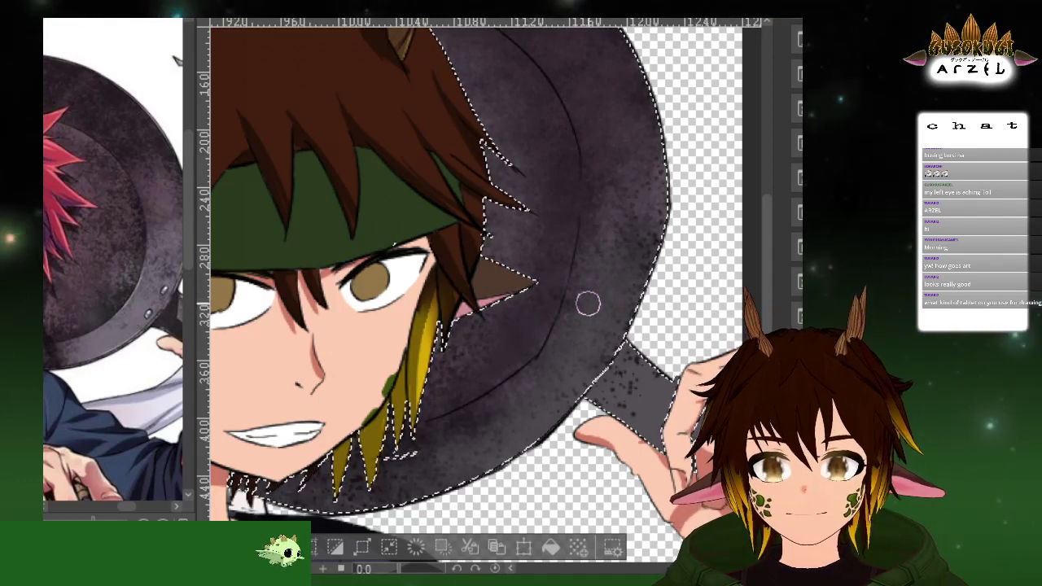
# Blend the coarse speckles around the lower half of the pan's inner line into a softer mottled grey texture
pyautogui.press('e')
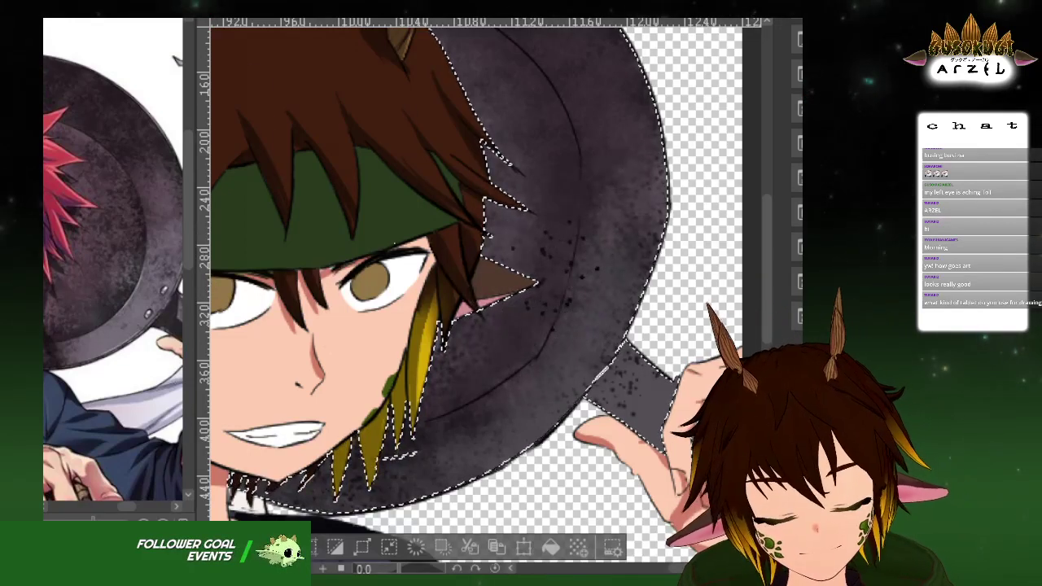
pyautogui.press('[')
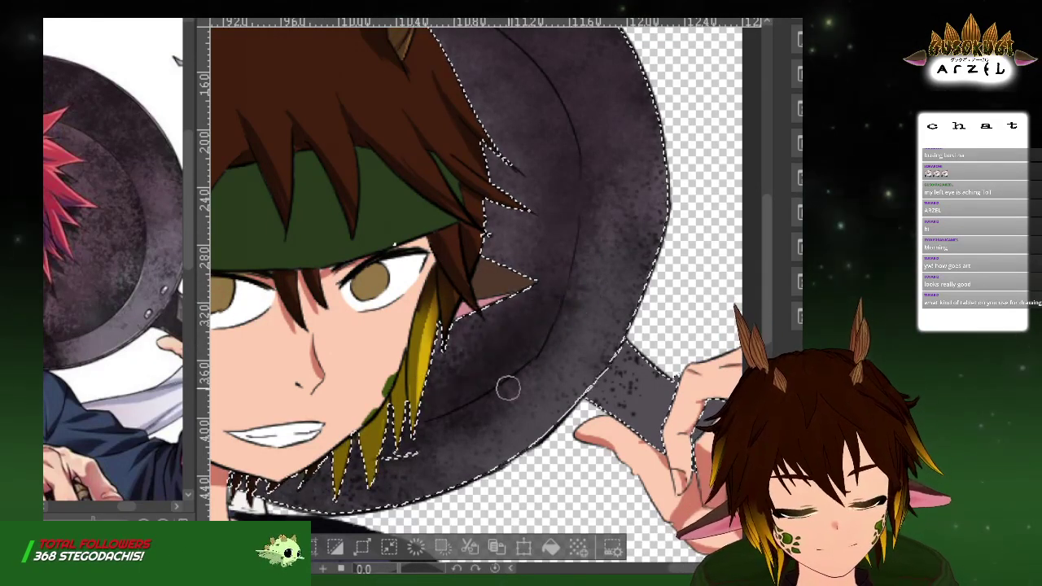
pyautogui.moveTo(436, 443); pyautogui.dragTo(561, 355)
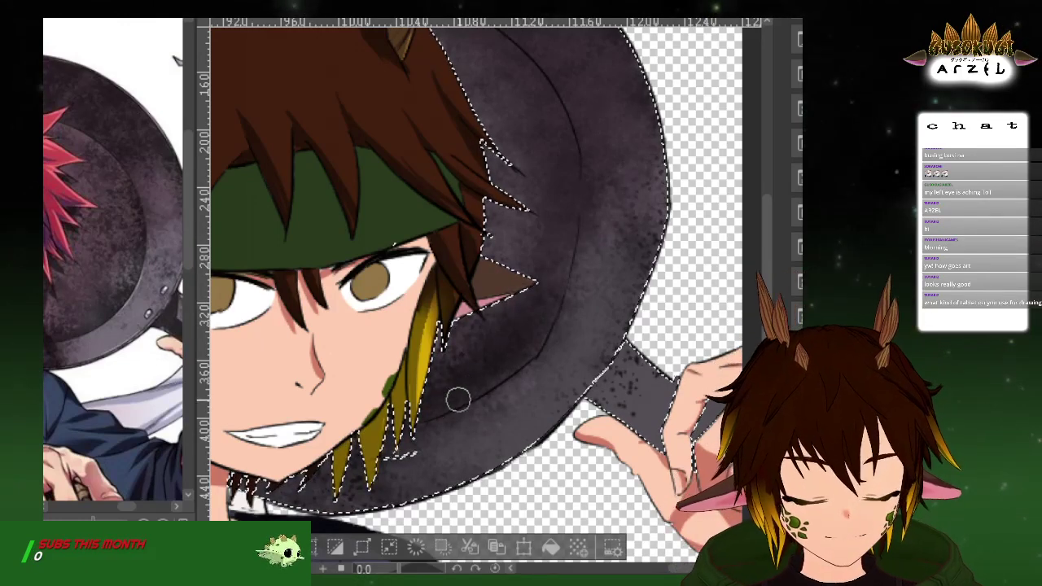
# Add the leftover light sliver on the pan below the yellow hair tips to the selected area
pyautogui.scroll(1, 449, 399)
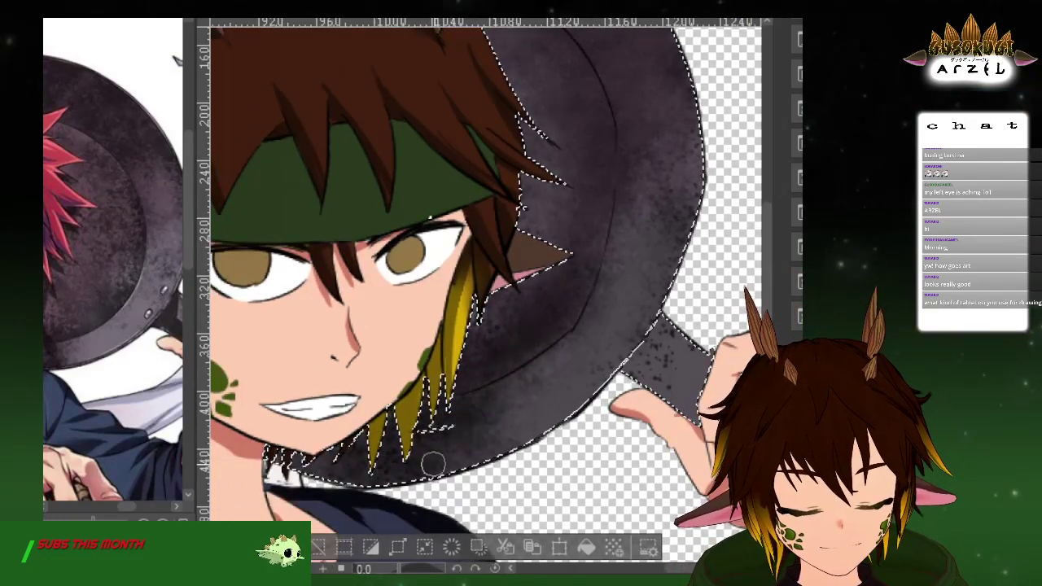
pyautogui.scroll(3, 442, 465)
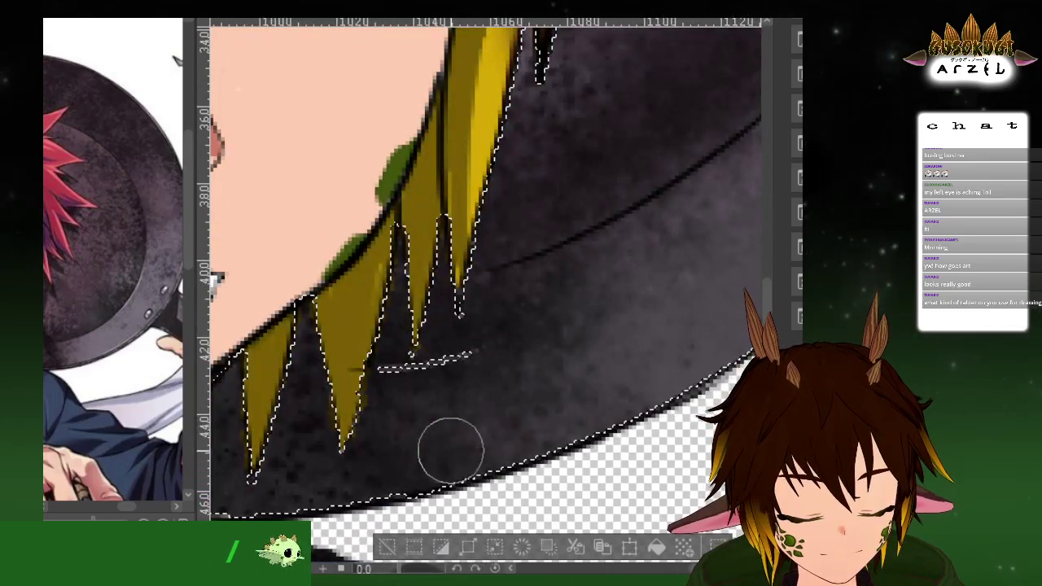
pyautogui.scroll(1, 450, 439)
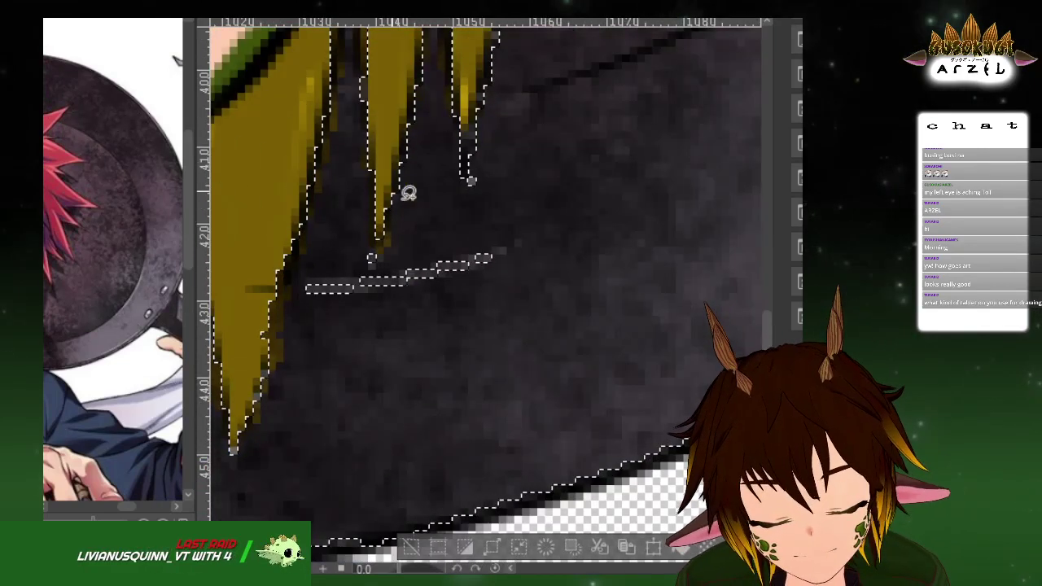
pyautogui.moveTo(332, 265)
pyautogui.mouseDown()
pyautogui.moveTo(521, 272)
pyautogui.moveTo(428, 240)
pyautogui.moveTo(331, 267)
pyautogui.mouseUp()
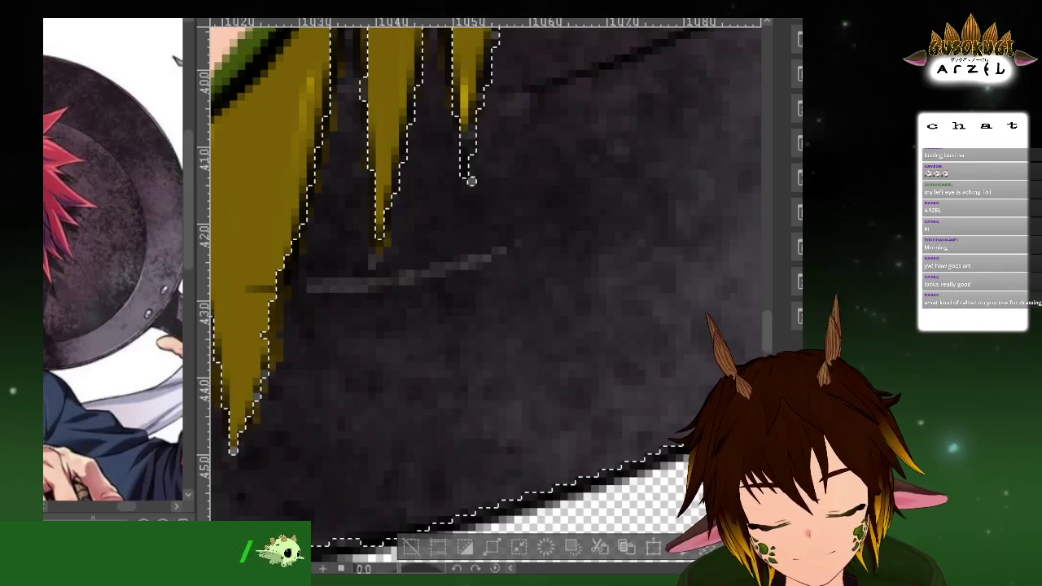
pyautogui.moveTo(336, 295); pyautogui.dragTo(467, 275)
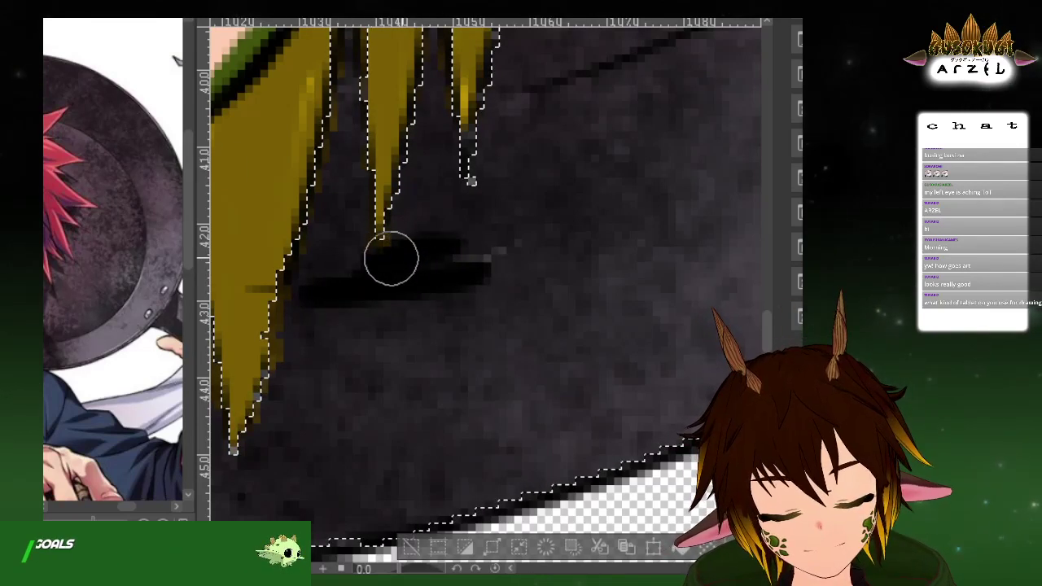
pyautogui.moveTo(371, 259); pyautogui.dragTo(505, 258)
pyautogui.hotkey('ctrl', 'z')
pyautogui.hotkey('ctrl', 'z')
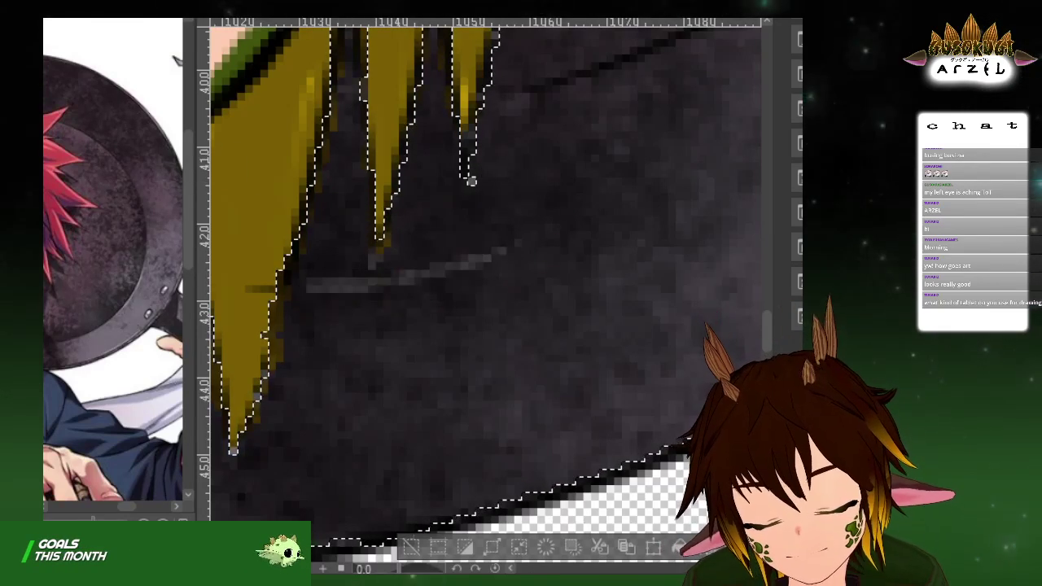
# Darken the pan's upper rim around the horns with smoky near-black shading, using the reference pan as a guide
pyautogui.moveTo(497, 253)
pyautogui.mouseDown()
pyautogui.moveTo(410, 279)
pyautogui.moveTo(599, 220)
pyautogui.mouseUp()
pyautogui.scroll(-5, 623, 215)
pyautogui.moveTo(700, 203)
pyautogui.mouseDown()
pyautogui.moveTo(584, 279)
pyautogui.moveTo(562, 334)
pyautogui.mouseUp()
pyautogui.moveTo(651, 236); pyautogui.dragTo(544, 391)
pyautogui.moveTo(610, 171)
pyautogui.mouseDown()
pyautogui.moveTo(565, 271)
pyautogui.moveTo(602, 350)
pyautogui.mouseUp()
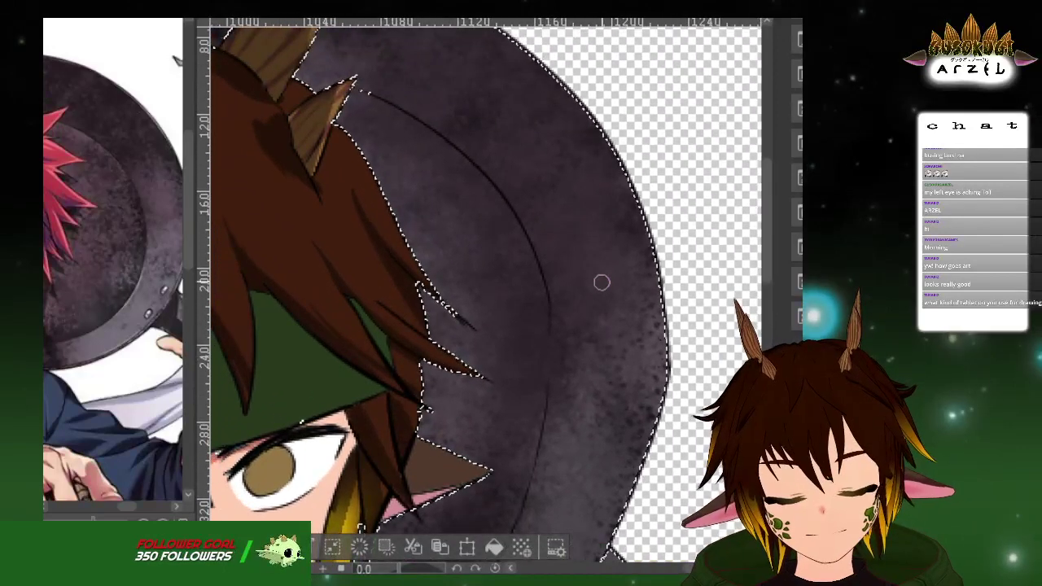
pyautogui.moveTo(499, 169); pyautogui.dragTo(556, 250)
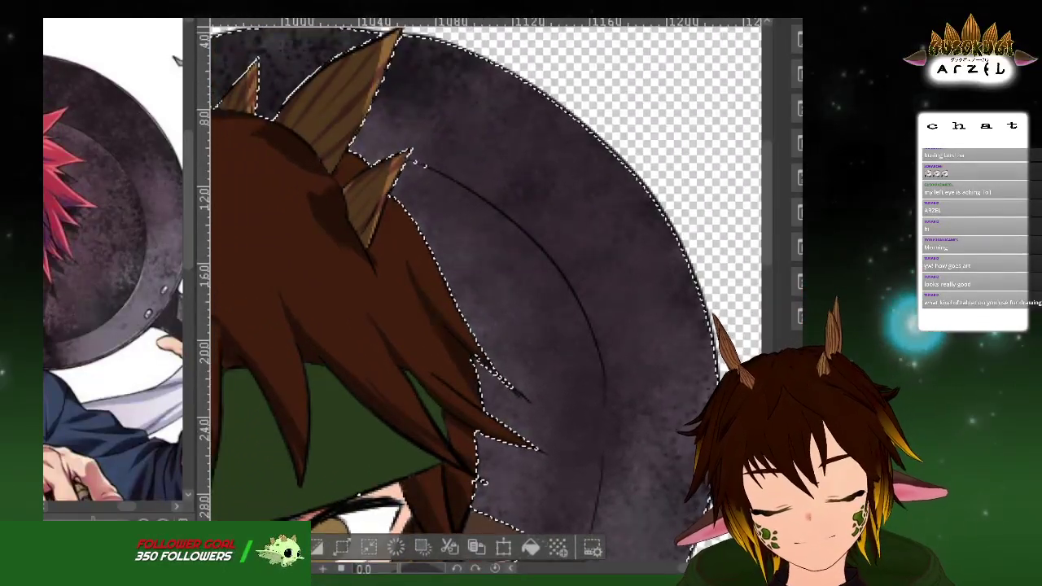
pyautogui.scroll(-1, 537, 190)
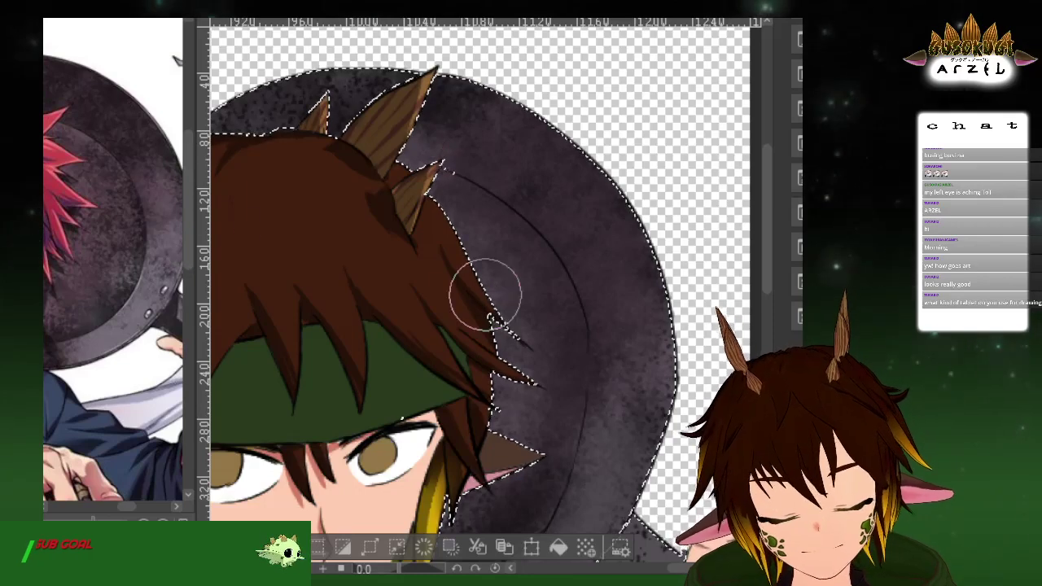
pyautogui.moveTo(75, 519); pyautogui.dragTo(82, 519)
pyautogui.moveTo(288, 317); pyautogui.dragTo(340, 326)
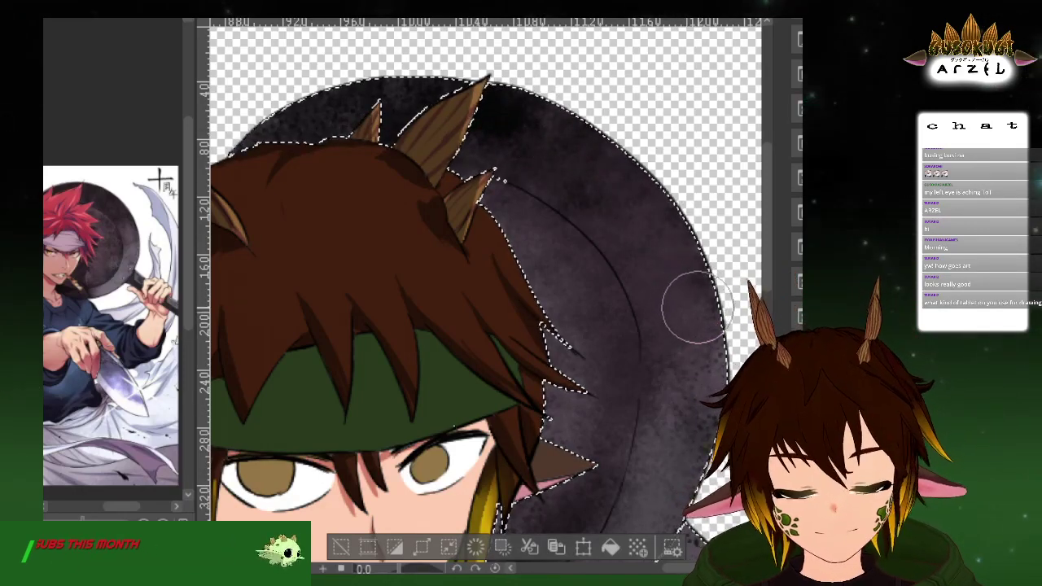
pyautogui.scroll(-2, 688, 298)
pyautogui.moveTo(646, 300); pyautogui.dragTo(662, 284)
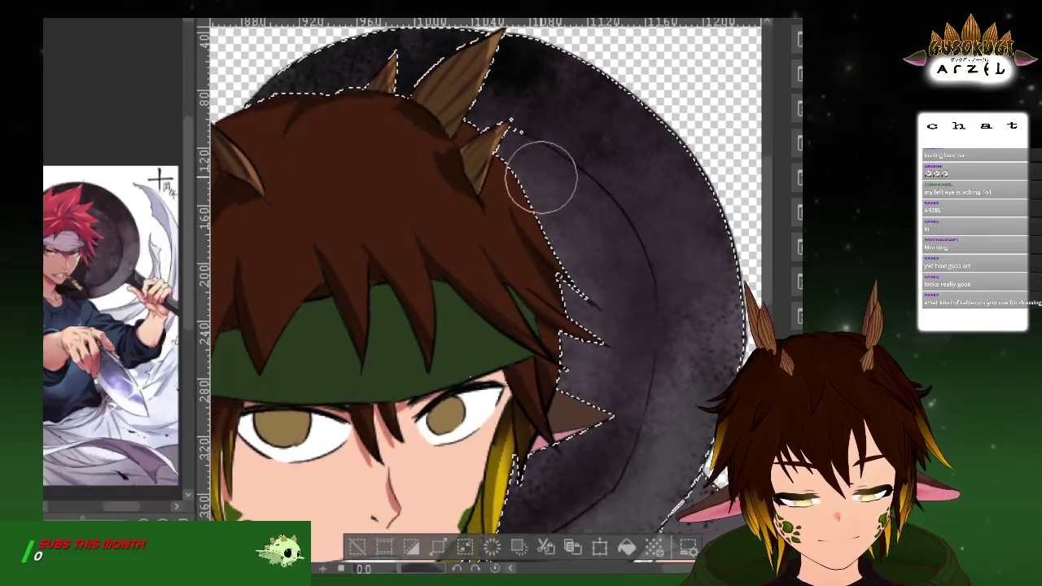
pyautogui.moveTo(553, 184); pyautogui.dragTo(527, 174)
pyautogui.hotkey('ctrl', 'z')
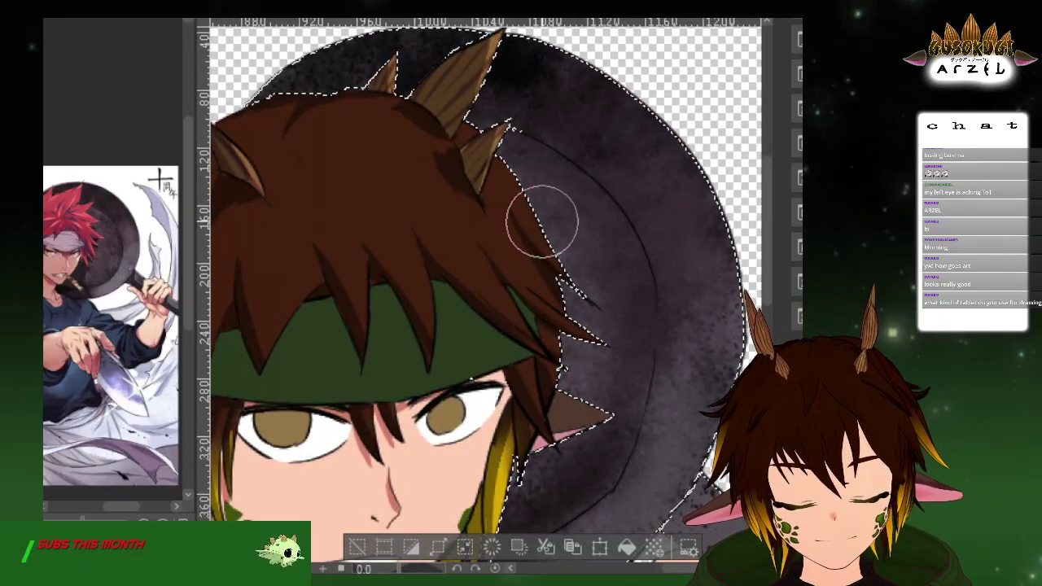
# Shade the pan's handle with mottled near-black tones using a smaller brush
pyautogui.scroll(-4, 651, 236)
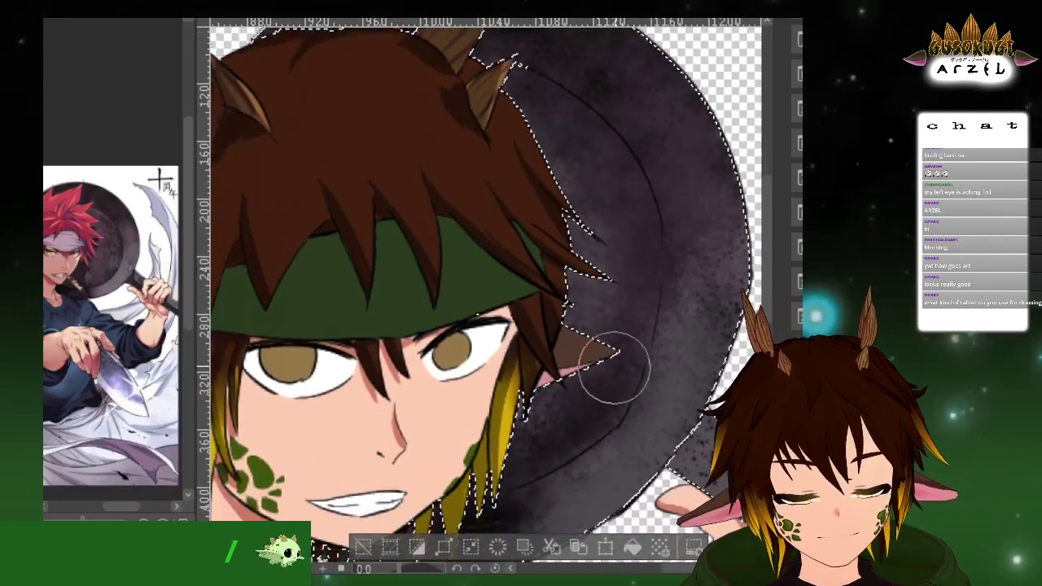
pyautogui.scroll(-3, 513, 464)
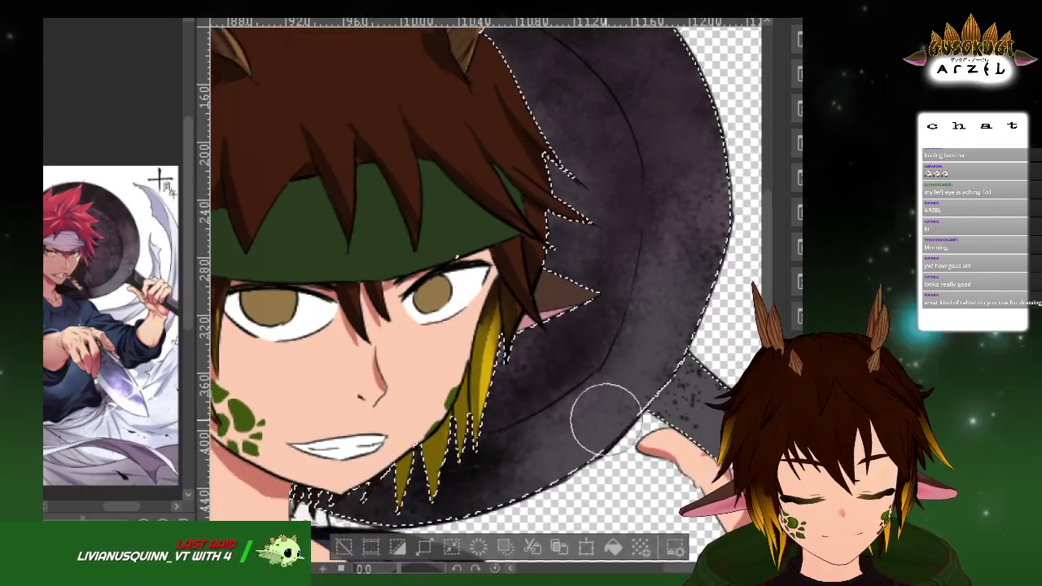
pyautogui.moveTo(721, 314)
pyautogui.mouseDown()
pyautogui.moveTo(645, 256)
pyautogui.moveTo(610, 198)
pyautogui.mouseUp()
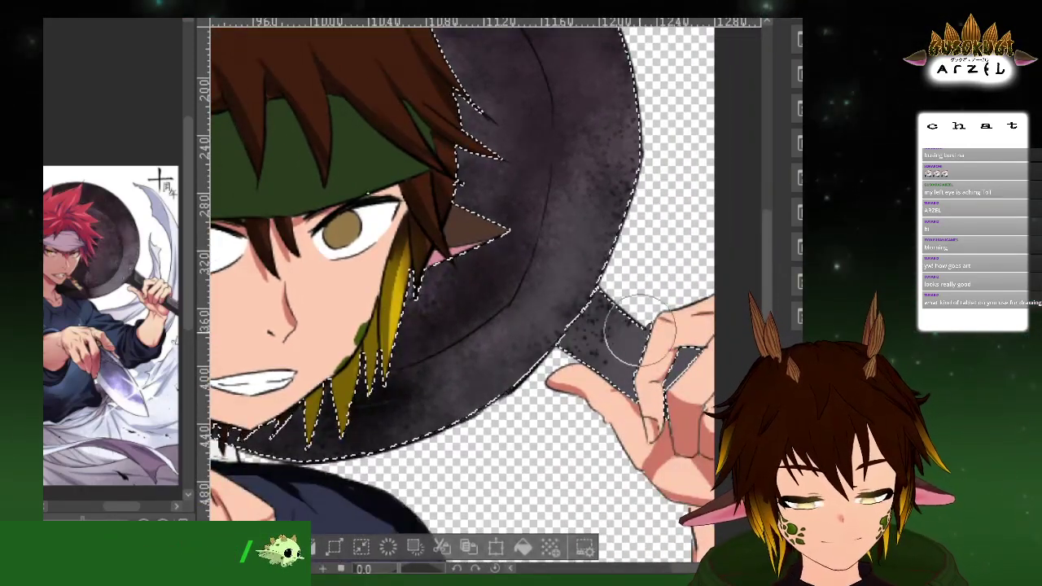
pyautogui.press('[')
pyautogui.press('[')
pyautogui.press('[')
pyautogui.press('[')
pyautogui.press('[')
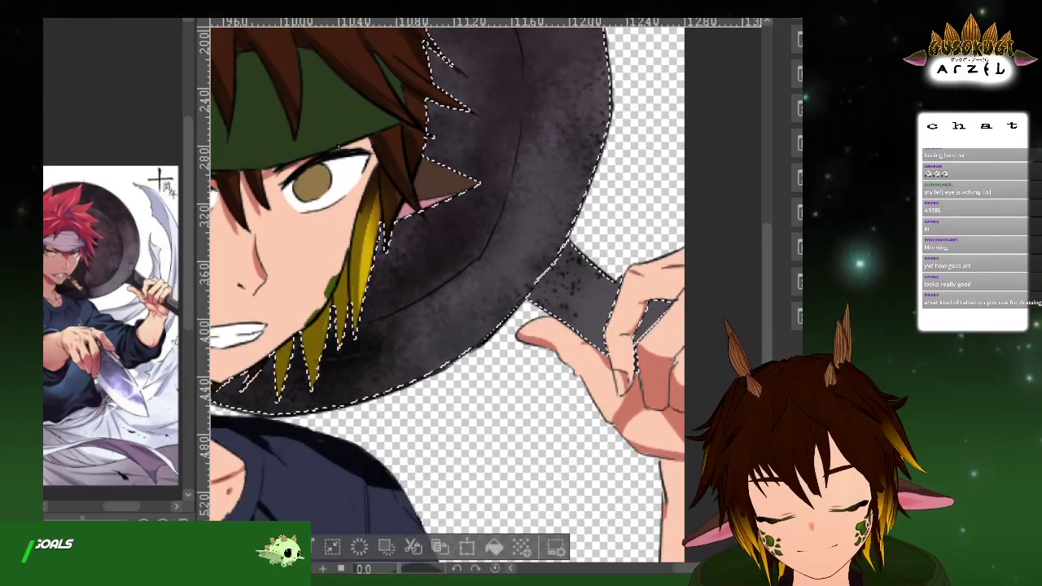
pyautogui.moveTo(535, 303); pyautogui.dragTo(559, 281)
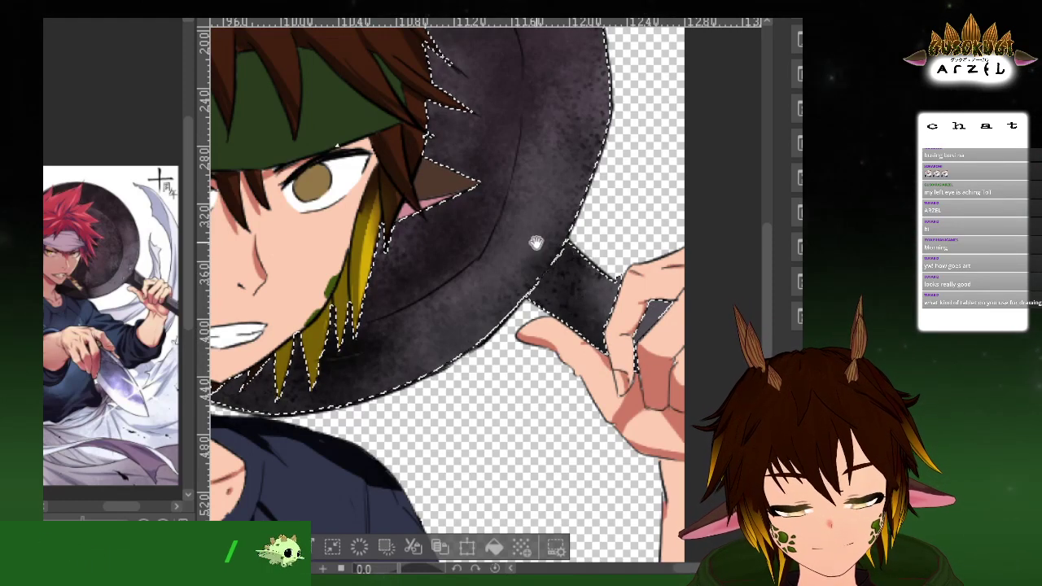
# Compare the handle with the reference and blend its dark shading across the joint onto the pan's rim
pyautogui.scroll(3, 112, 271)
pyautogui.moveTo(130, 281); pyautogui.dragTo(61, 265)
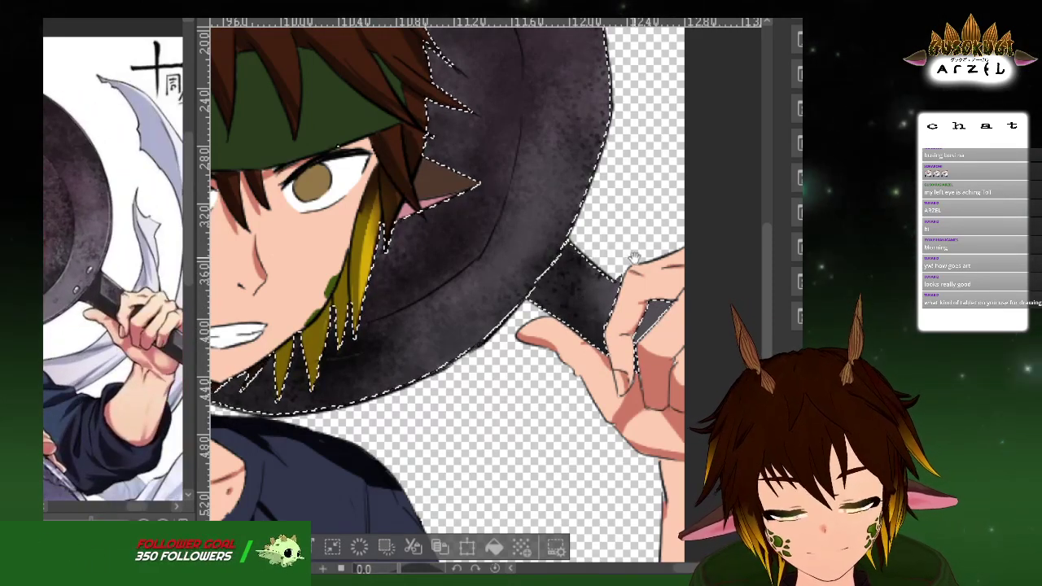
pyautogui.moveTo(634, 259); pyautogui.dragTo(582, 251)
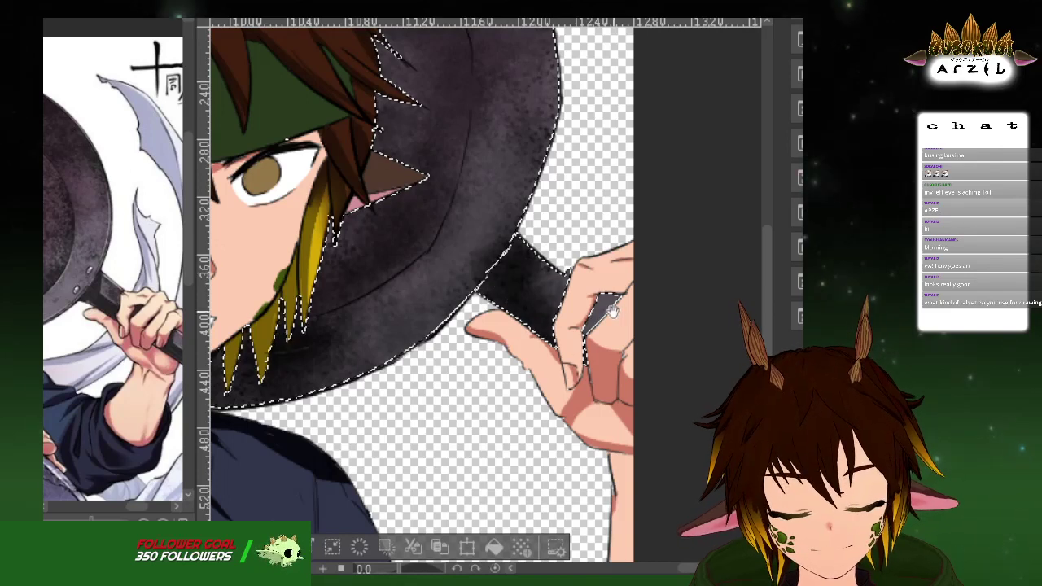
pyautogui.moveTo(605, 318); pyautogui.dragTo(543, 263)
pyautogui.moveTo(674, 231); pyautogui.dragTo(481, 210)
pyautogui.moveTo(400, 273)
pyautogui.mouseDown()
pyautogui.moveTo(605, 325)
pyautogui.moveTo(645, 325)
pyautogui.moveTo(739, 292)
pyautogui.mouseUp()
# Deselect the pan area and review the shaded pan within the whole three-character illustration
pyautogui.hotkey('ctrl', '-')
pyautogui.hotkey('ctrl', '-')
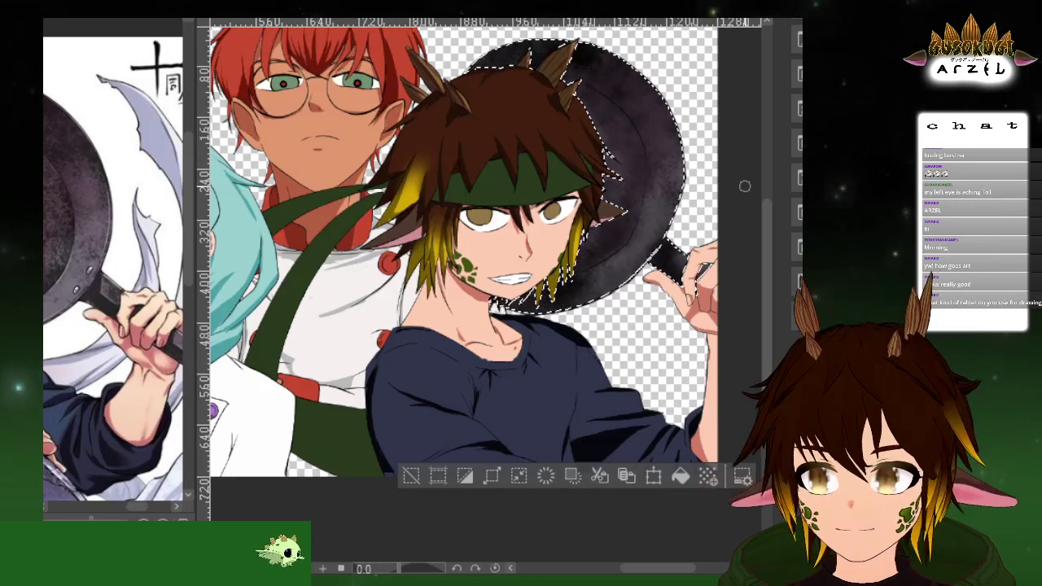
pyautogui.scroll(-1, 669, 238)
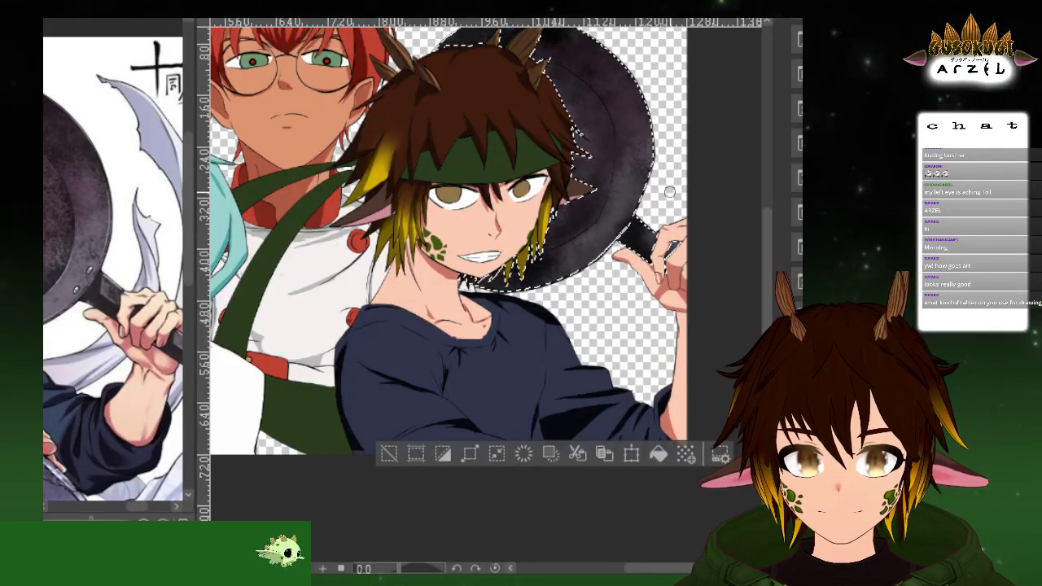
pyautogui.hotkey('ctrl', 'd')
pyautogui.scroll(-4, 663, 203)
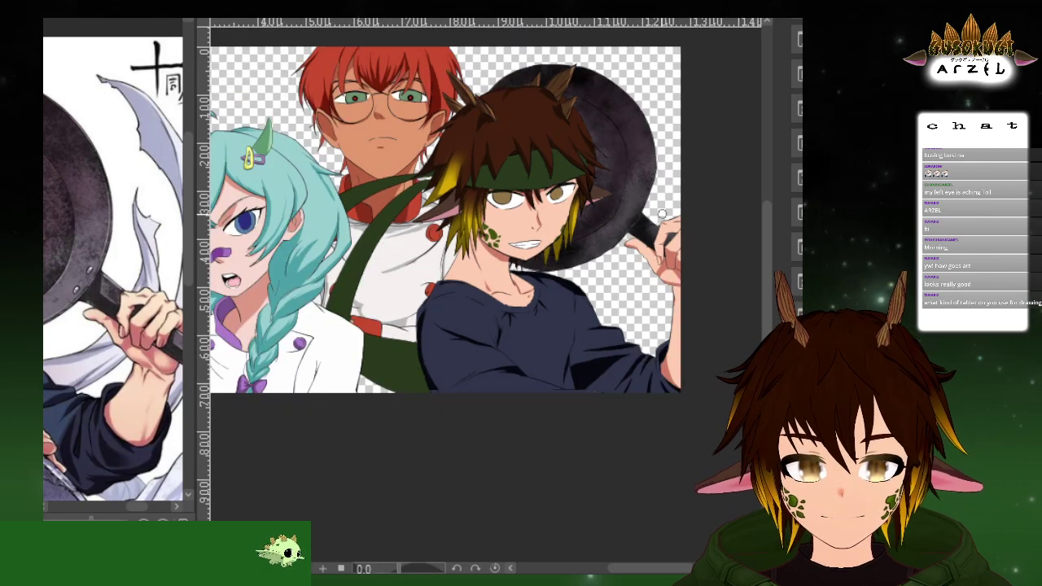
pyautogui.moveTo(663, 227); pyautogui.dragTo(633, 271)
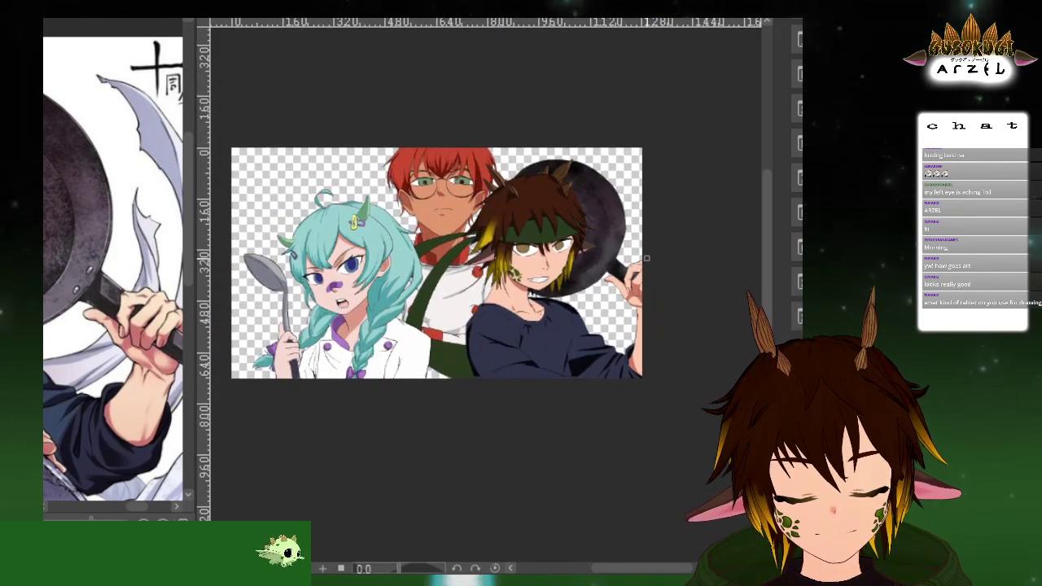
# Paint a thin light grey highlight along the lower and right-hand curve of the pan's inner line
pyautogui.scroll(3, 644, 259)
pyautogui.scroll(3, 644, 259)
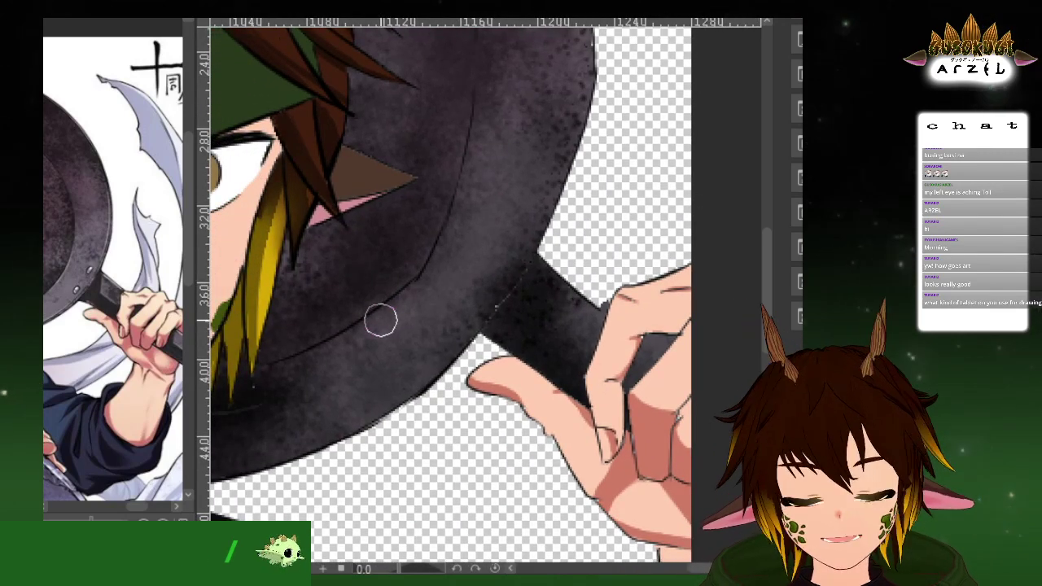
pyautogui.hotkey('ctrl', 'z')
pyautogui.moveTo(342, 339); pyautogui.dragTo(436, 264)
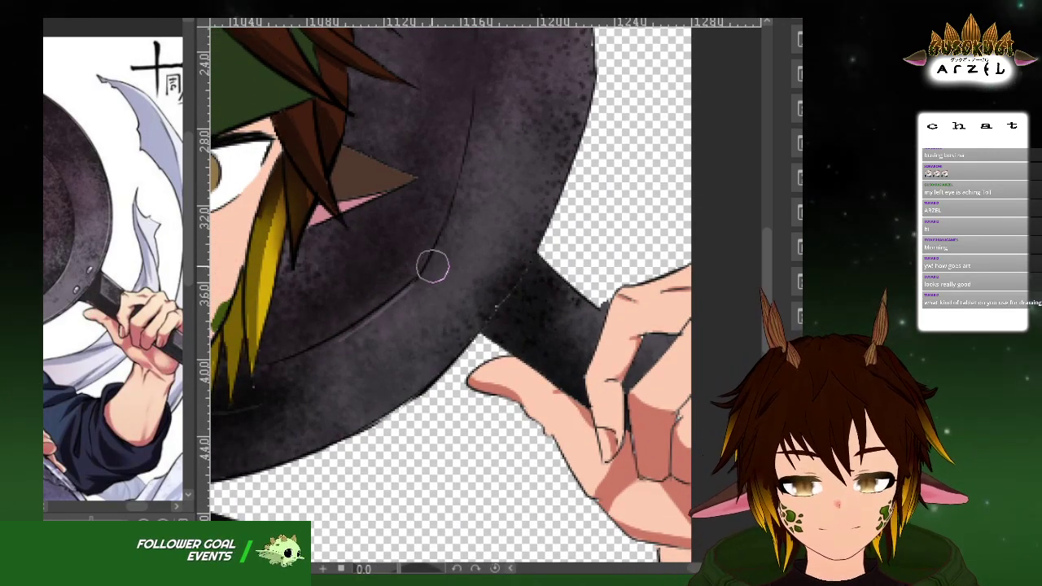
pyautogui.hotkey('ctrl', 'z')
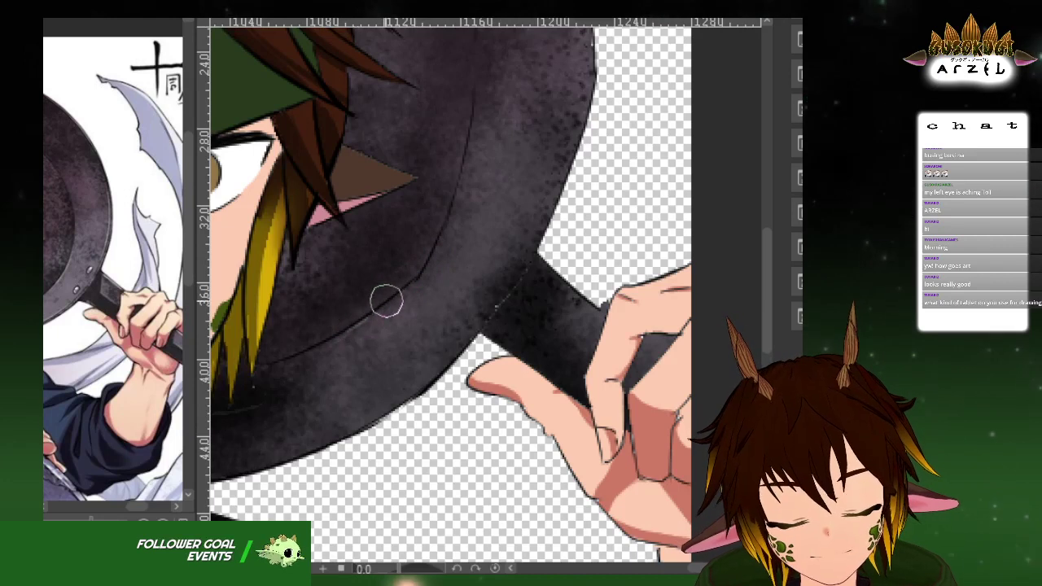
pyautogui.moveTo(441, 253); pyautogui.dragTo(470, 149)
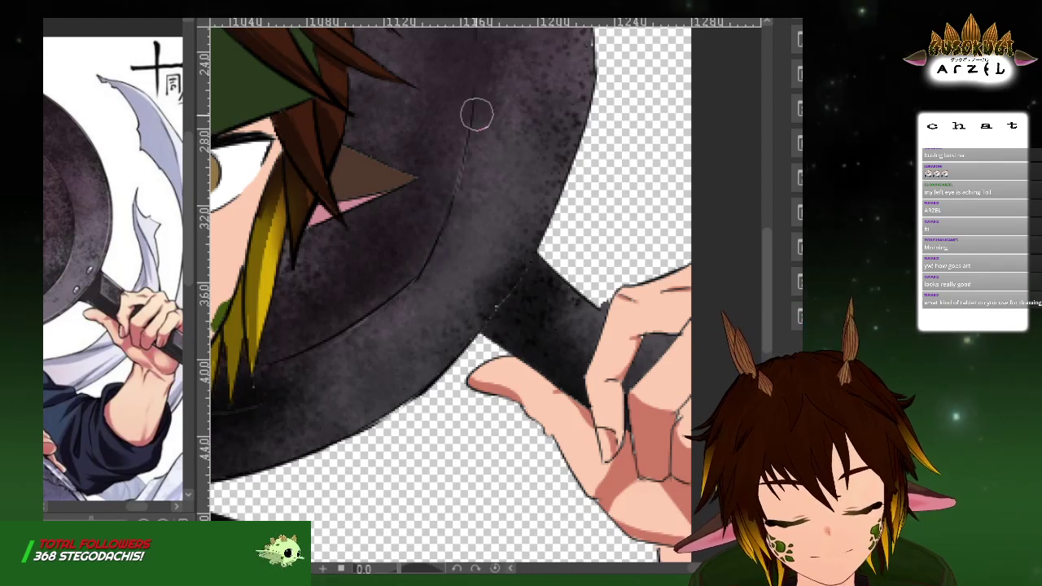
pyautogui.moveTo(448, 217); pyautogui.dragTo(470, 128)
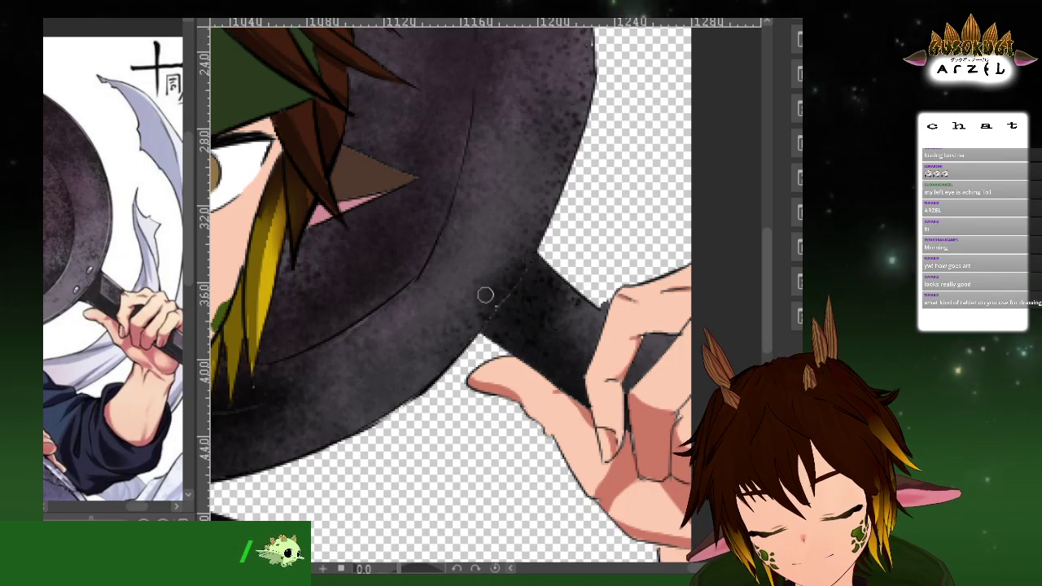
pyautogui.moveTo(477, 88); pyautogui.dragTo(454, 197)
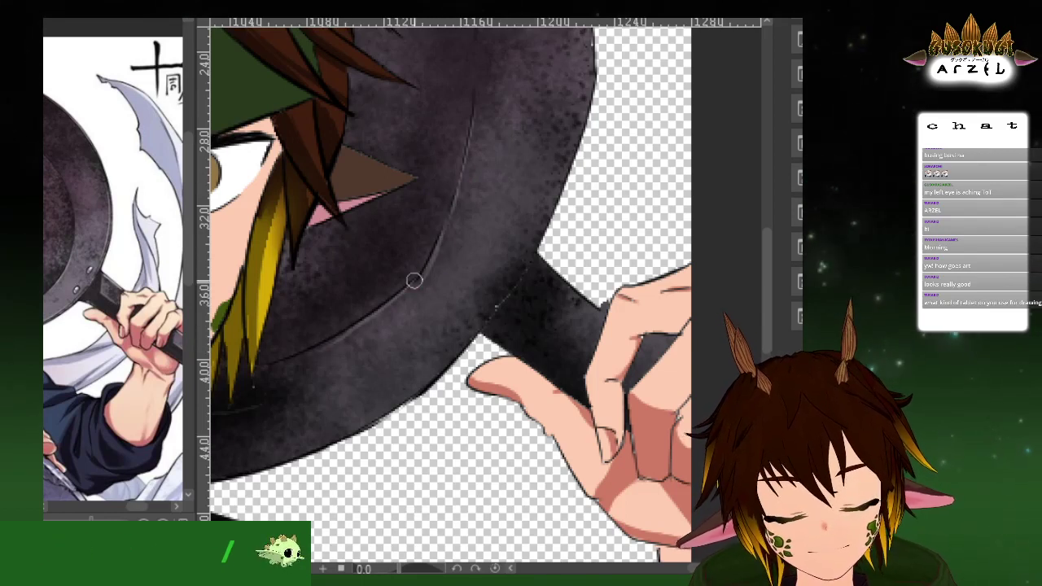
pyautogui.scroll(-2, 532, 177)
pyautogui.moveTo(546, 152); pyautogui.dragTo(539, 177)
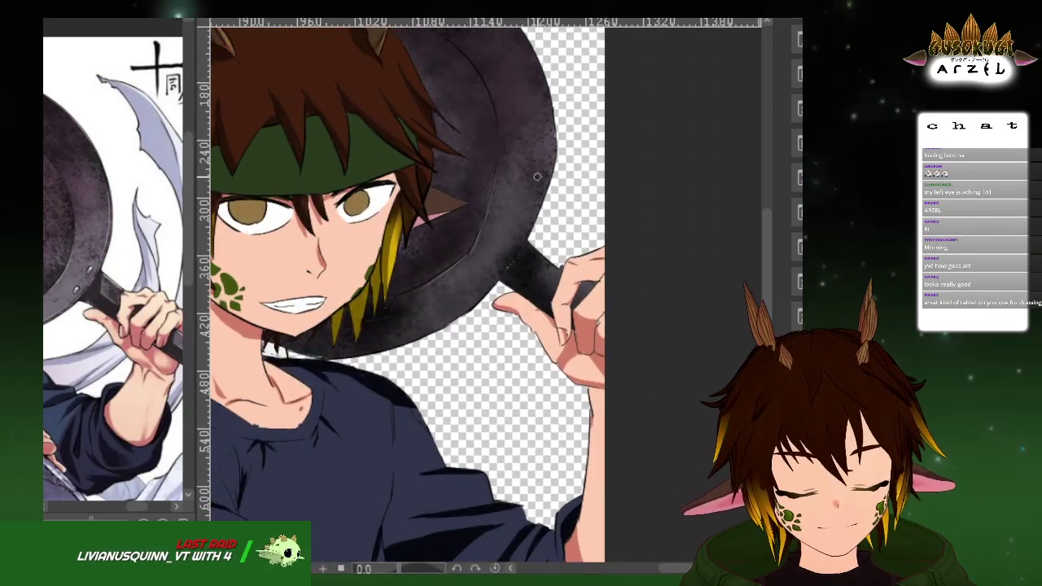
pyautogui.hotkey('ctrl', '+')
pyautogui.hotkey('ctrl', '+')
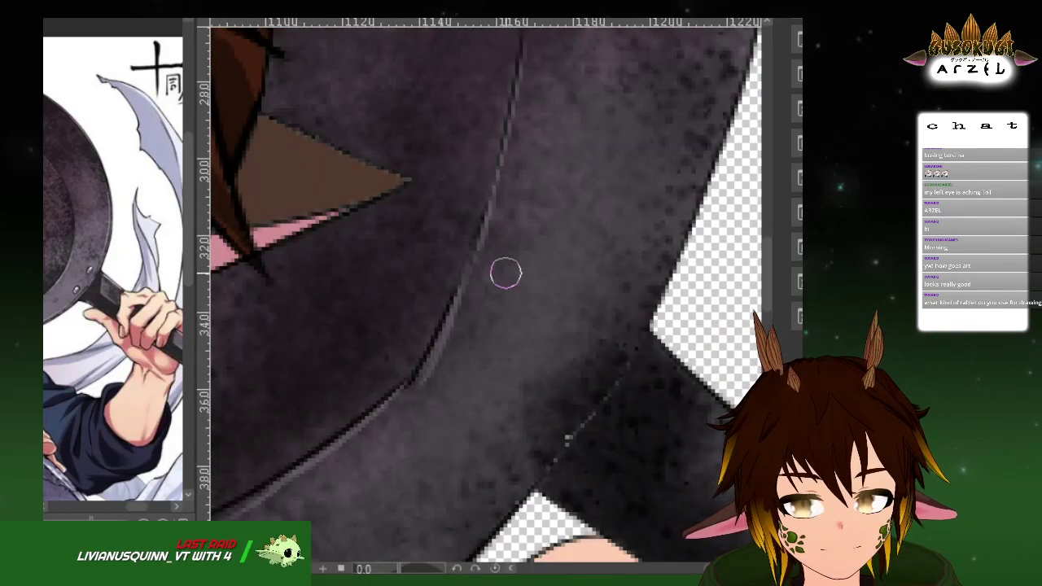
pyautogui.hotkey('ctrl', '-')
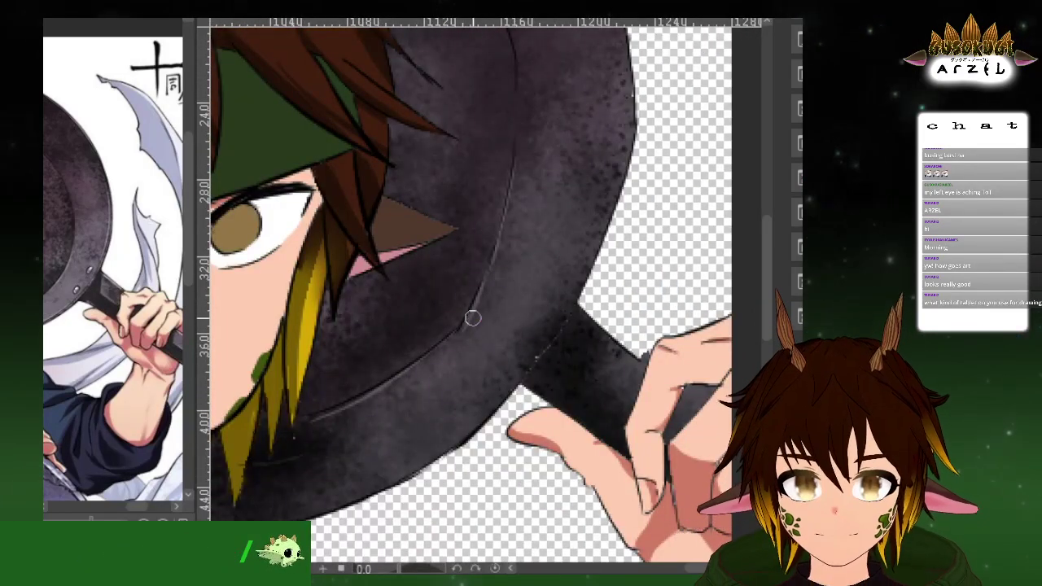
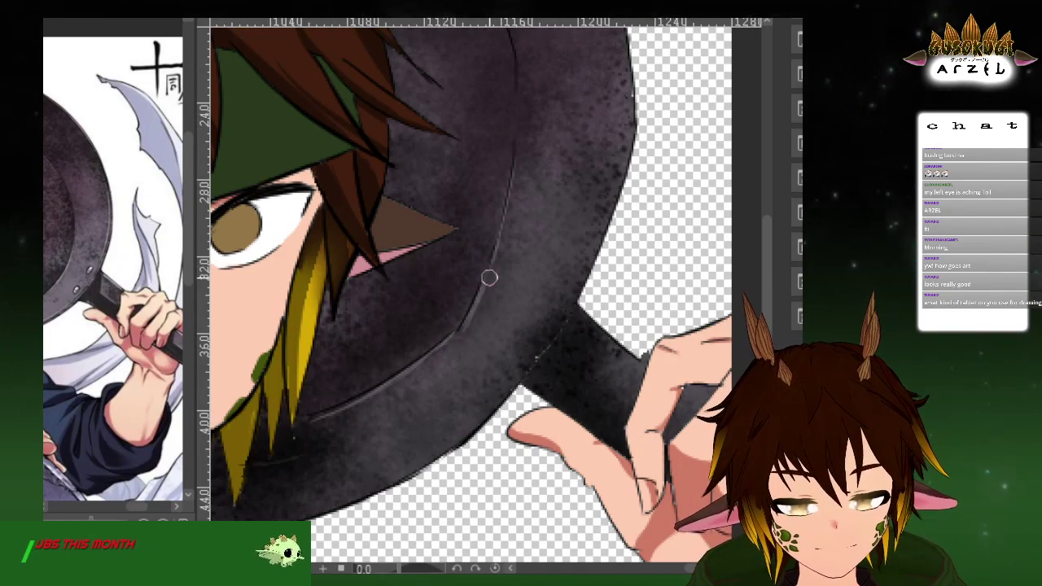
# Compare the shaded frying pan with the reference pan, and review it within the whole three-character illustration
pyautogui.scroll(-2, 532, 226)
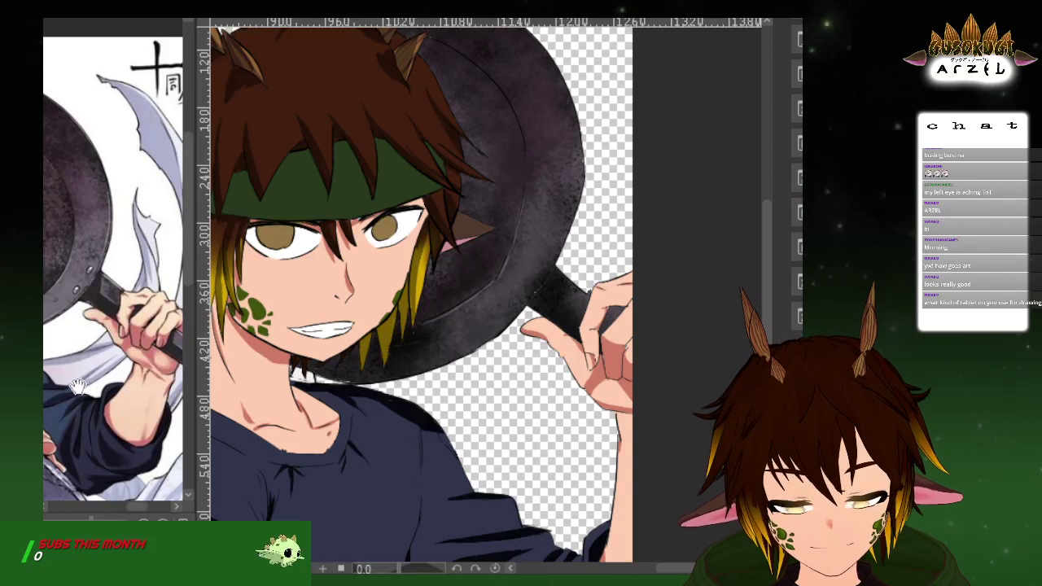
pyautogui.moveTo(79, 378); pyautogui.dragTo(138, 375)
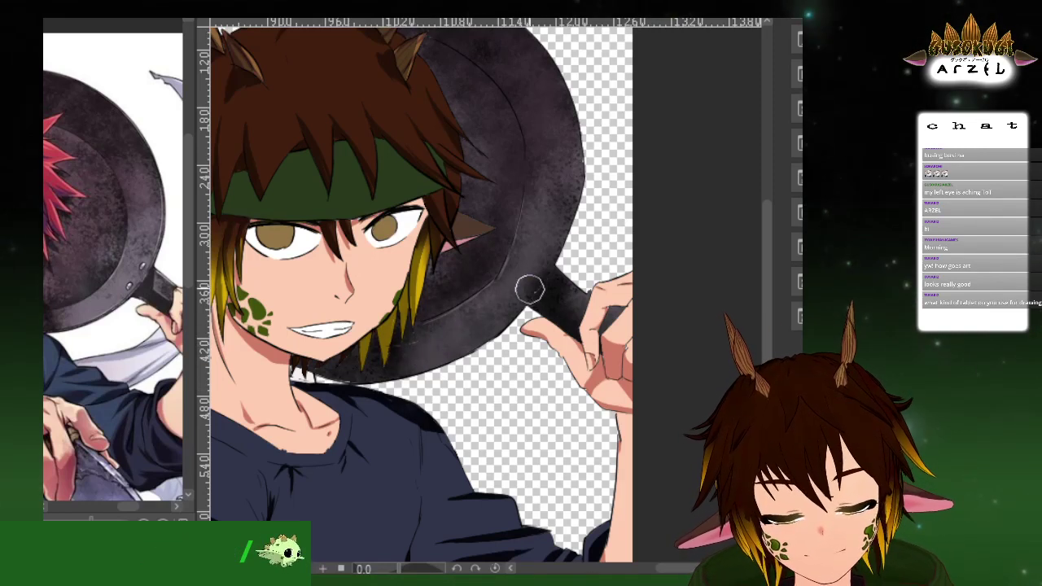
pyautogui.moveTo(575, 187); pyautogui.dragTo(545, 254)
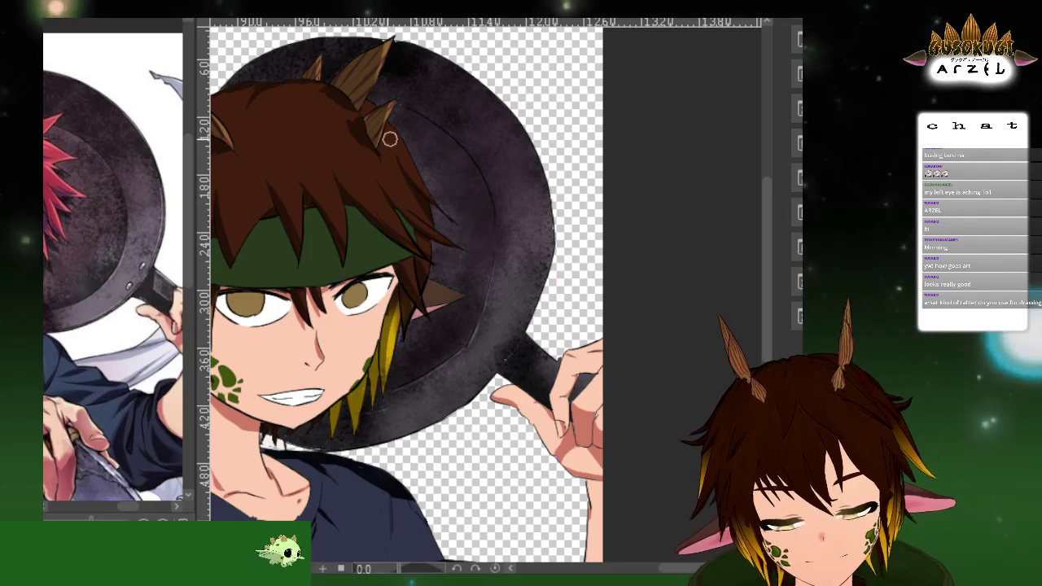
pyautogui.press('e')
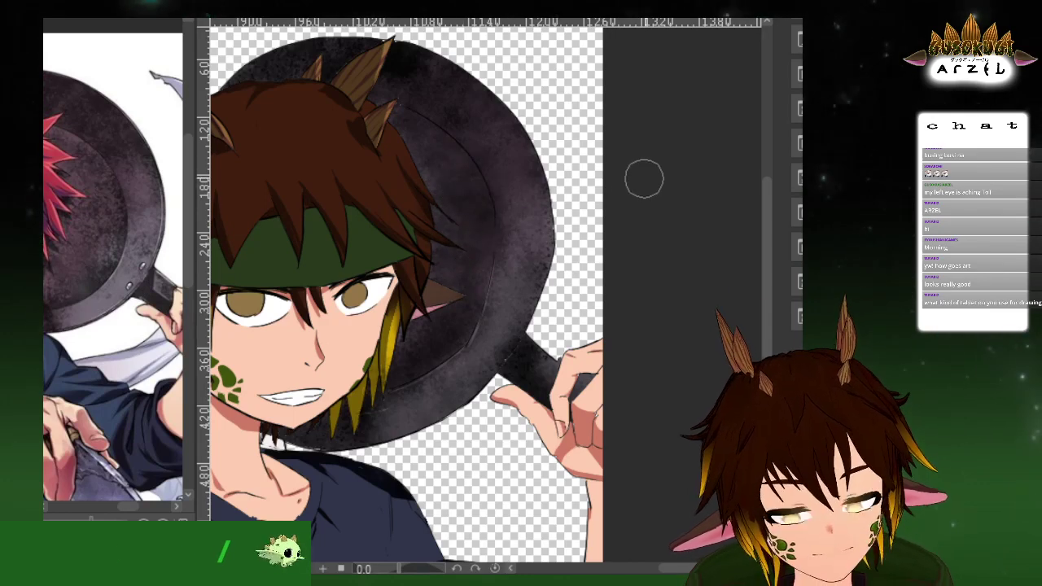
pyautogui.scroll(-2, 633, 181)
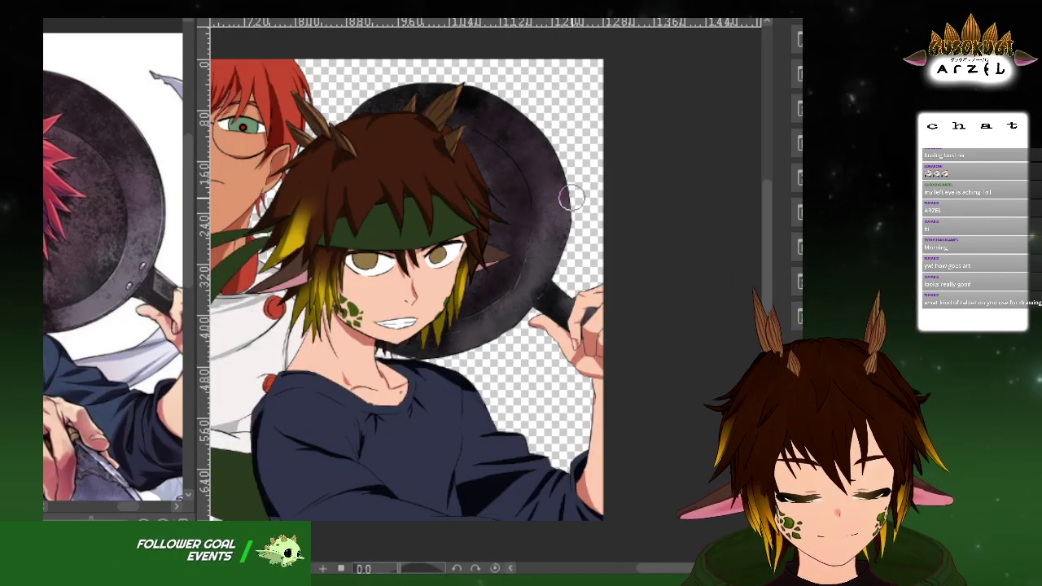
pyautogui.scroll(-1, 573, 197)
pyautogui.scroll(2, 516, 228)
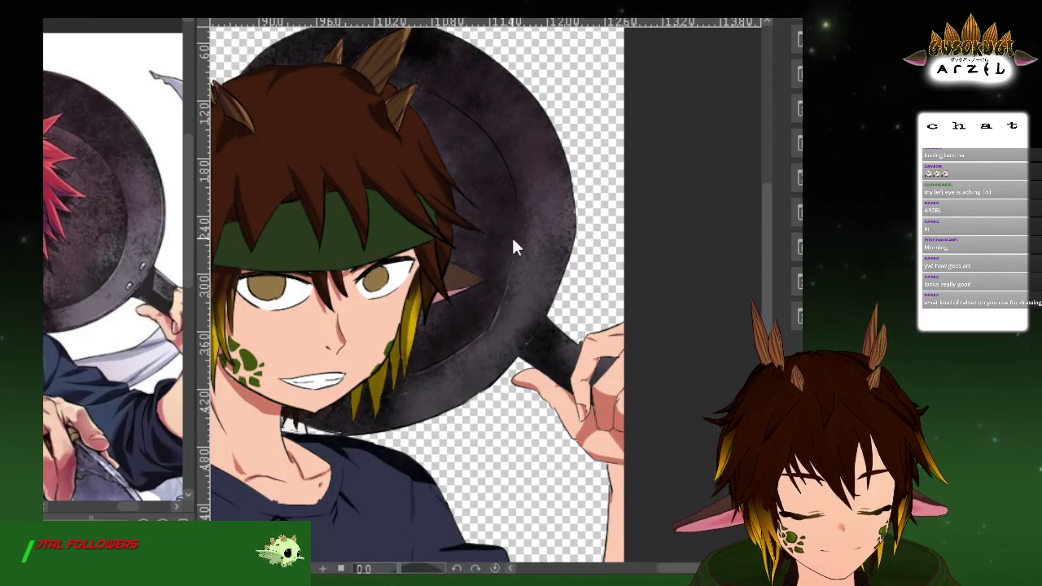
pyautogui.scroll(-4, 640, 182)
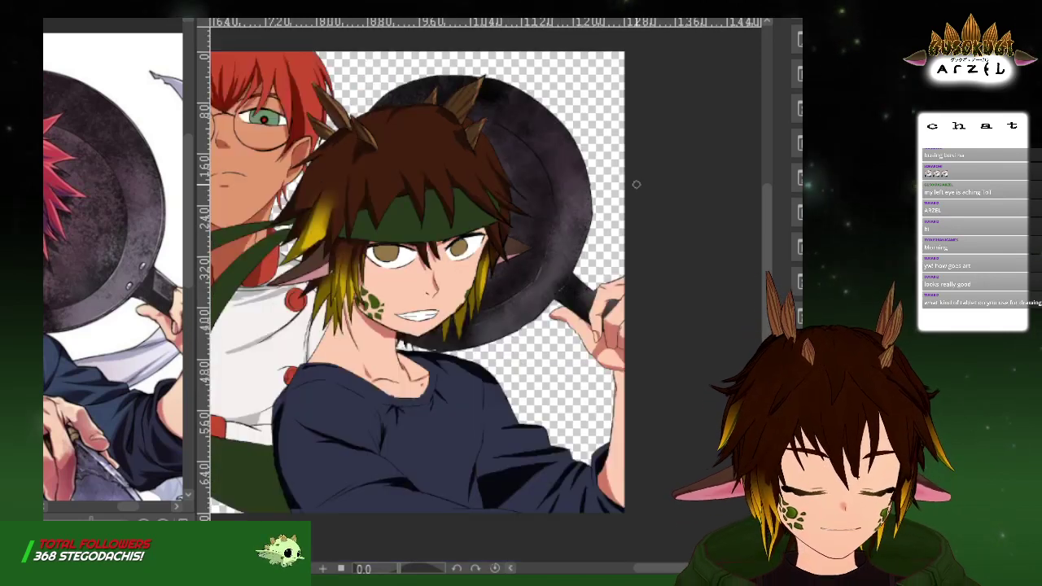
pyautogui.moveTo(644, 201); pyautogui.dragTo(647, 253)
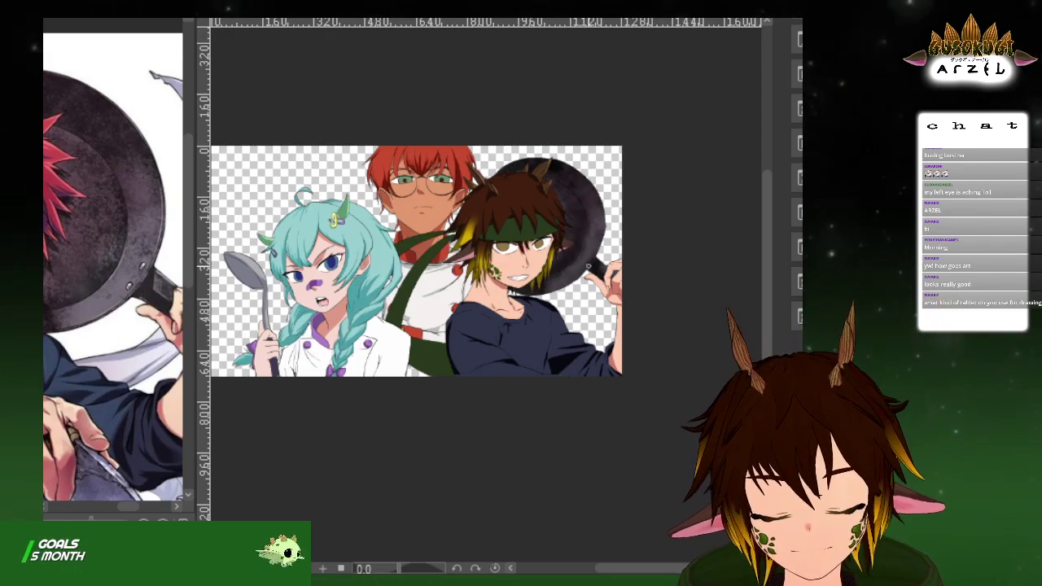
# Compare the brown-haired character's face and flat-colored eyes with the face of the red-haired reference character
pyautogui.scroll(3, 588, 264)
pyautogui.scroll(2, 346, 234)
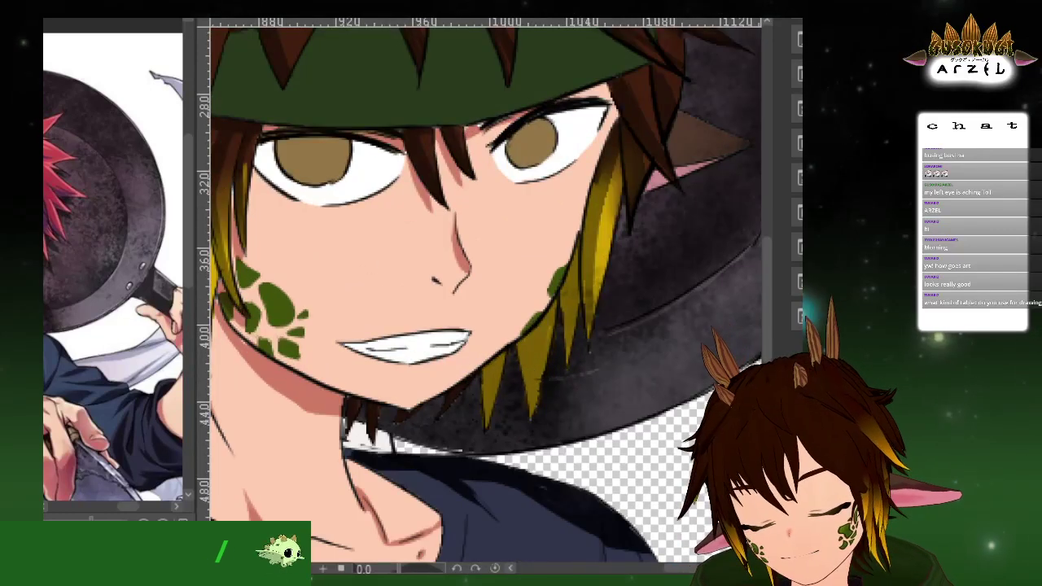
pyautogui.hotkey('ctrl', 'Tab')
pyautogui.moveTo(102, 406); pyautogui.dragTo(164, 424)
pyautogui.hotkey('ctrl', 'Tab')
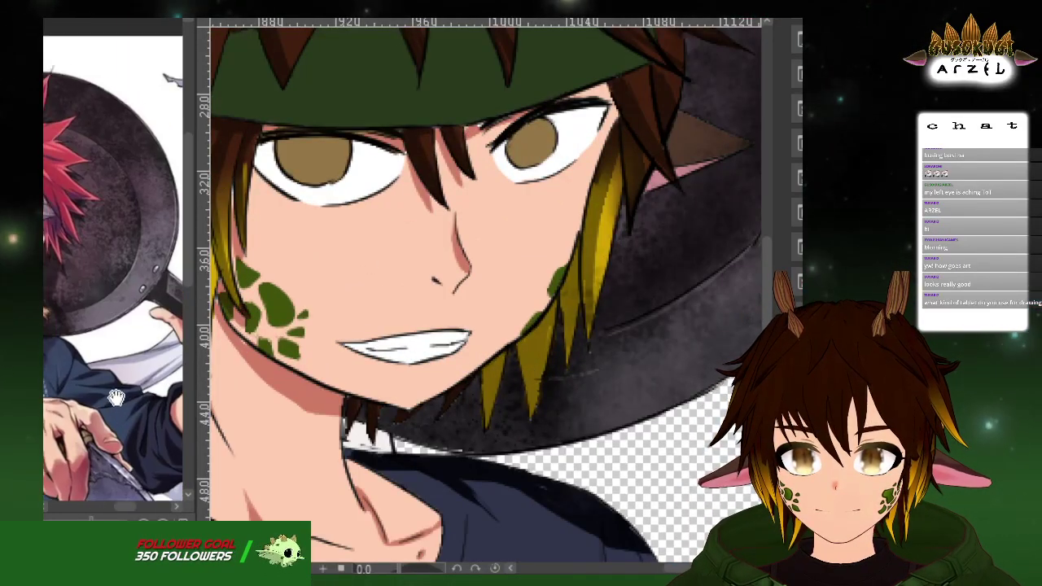
pyautogui.moveTo(93, 408)
pyautogui.mouseDown()
pyautogui.moveTo(122, 414)
pyautogui.moveTo(133, 433)
pyautogui.mouseUp()
pyautogui.moveTo(364, 338); pyautogui.dragTo(410, 411)
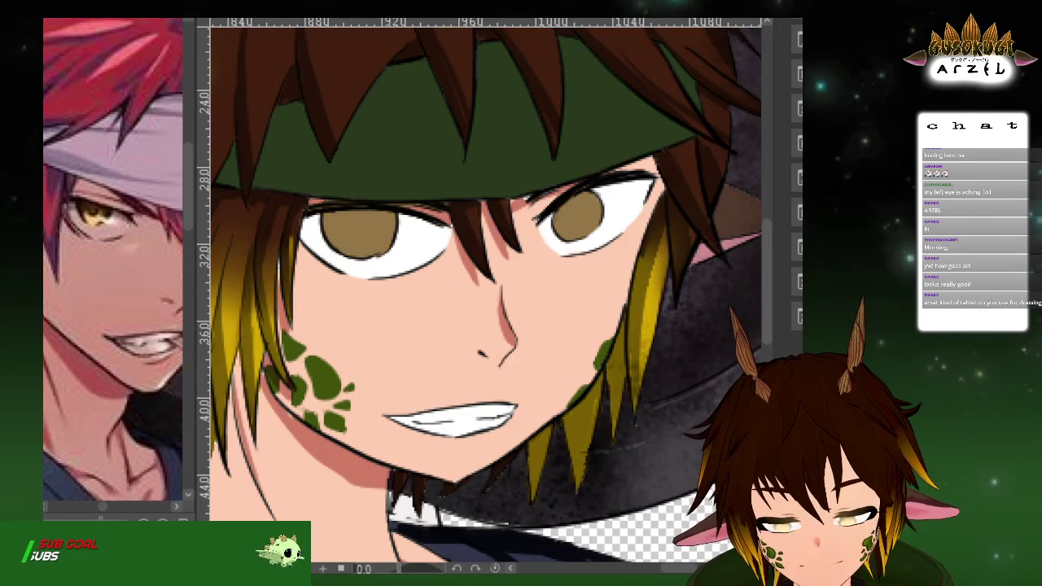
pyautogui.press('Delete')
pyautogui.hotkey('ctrl', 'z')
pyautogui.hotkey('ctrl', 'y')
pyautogui.hotkey('ctrl', 'z')
pyautogui.hotkey('ctrl', 'y')
pyautogui.hotkey('ctrl', 'z')
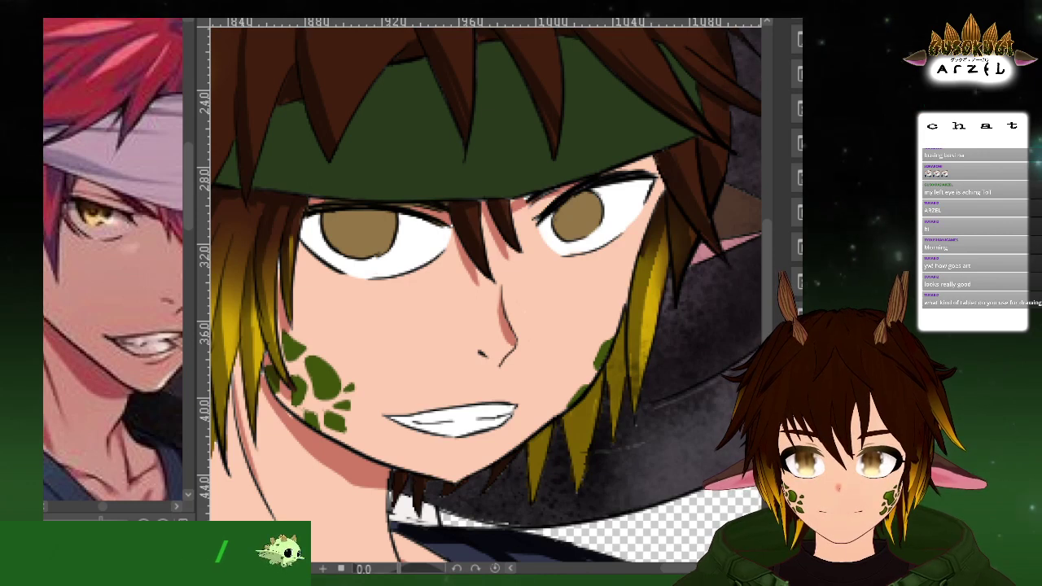
# Thicken the black outline along both sides of the iris in the brown-haired character's left-hand eye
pyautogui.scroll(2, 284, 176)
pyautogui.moveTo(374, 251); pyautogui.dragTo(375, 264)
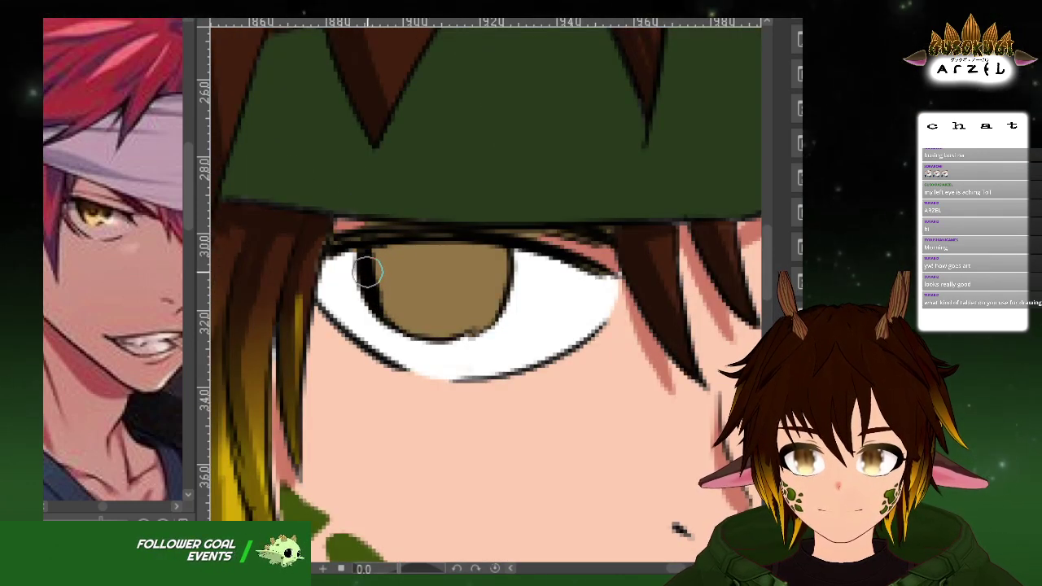
pyautogui.moveTo(478, 326)
pyautogui.mouseDown()
pyautogui.moveTo(505, 252)
pyautogui.moveTo(476, 326)
pyautogui.mouseUp()
pyautogui.hotkey('ctrl', 'z')
pyautogui.hotkey('ctrl', 'z')
pyautogui.moveTo(504, 247)
pyautogui.mouseDown()
pyautogui.moveTo(504, 281)
pyautogui.moveTo(483, 330)
pyautogui.moveTo(508, 265)
pyautogui.mouseUp()
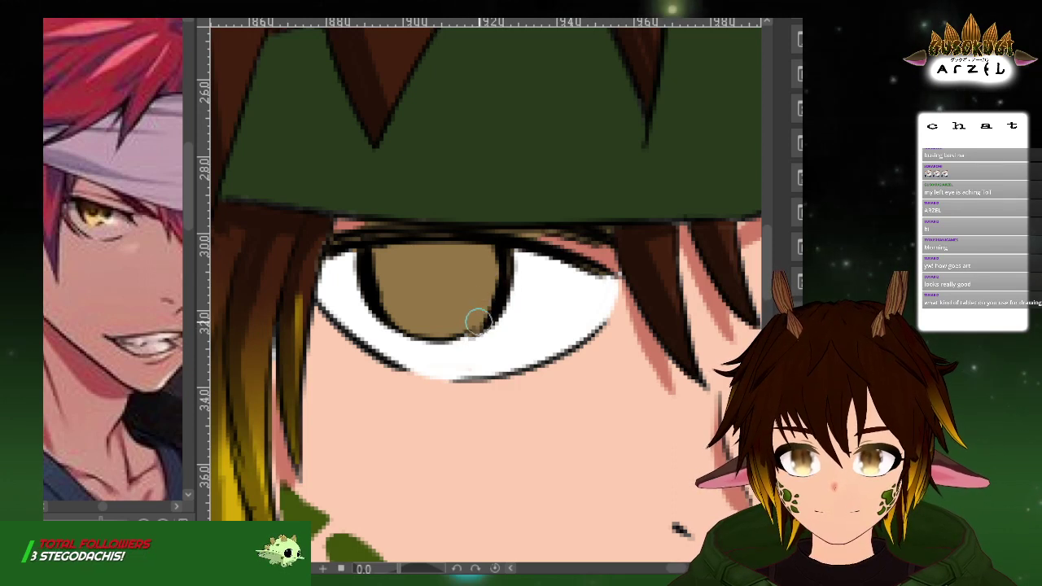
pyautogui.moveTo(473, 324); pyautogui.dragTo(386, 312)
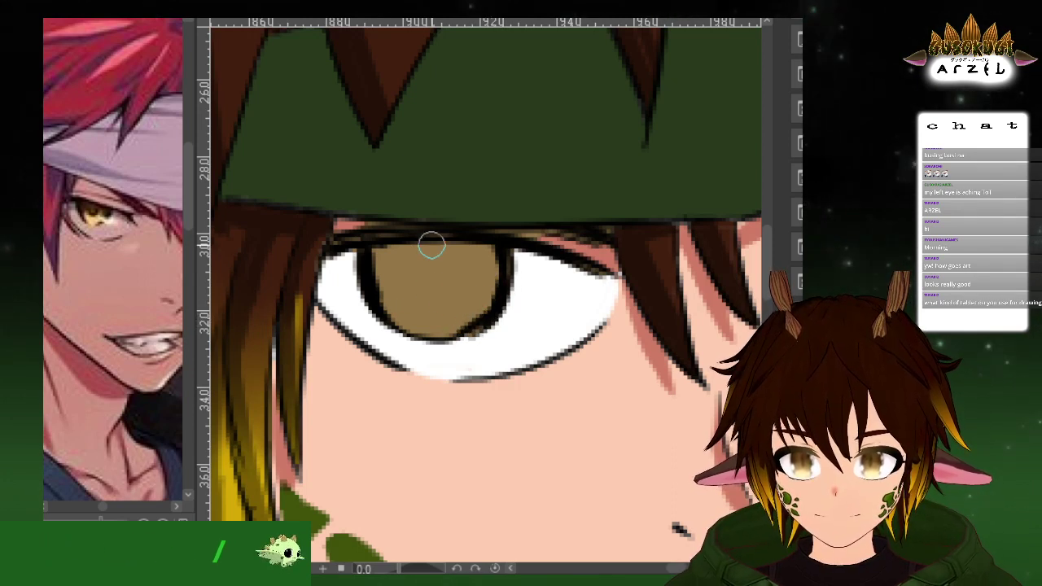
# Check the thickened iris at full view and thicken both sides of the right-hand iris outline in black to match
pyautogui.moveTo(688, 263); pyautogui.dragTo(521, 244)
pyautogui.scroll(-6, 574, 231)
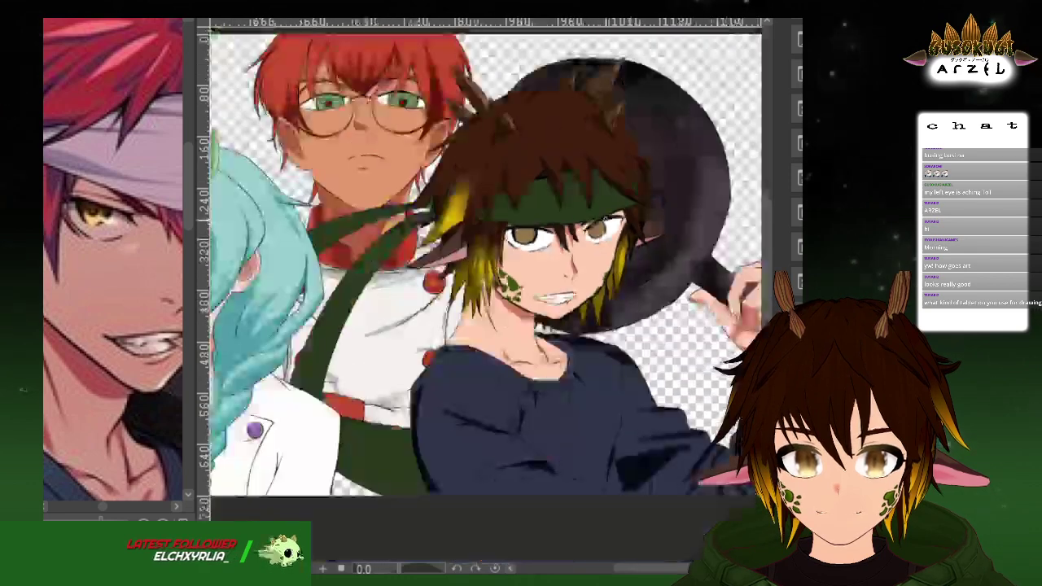
pyautogui.scroll(5, 603, 226)
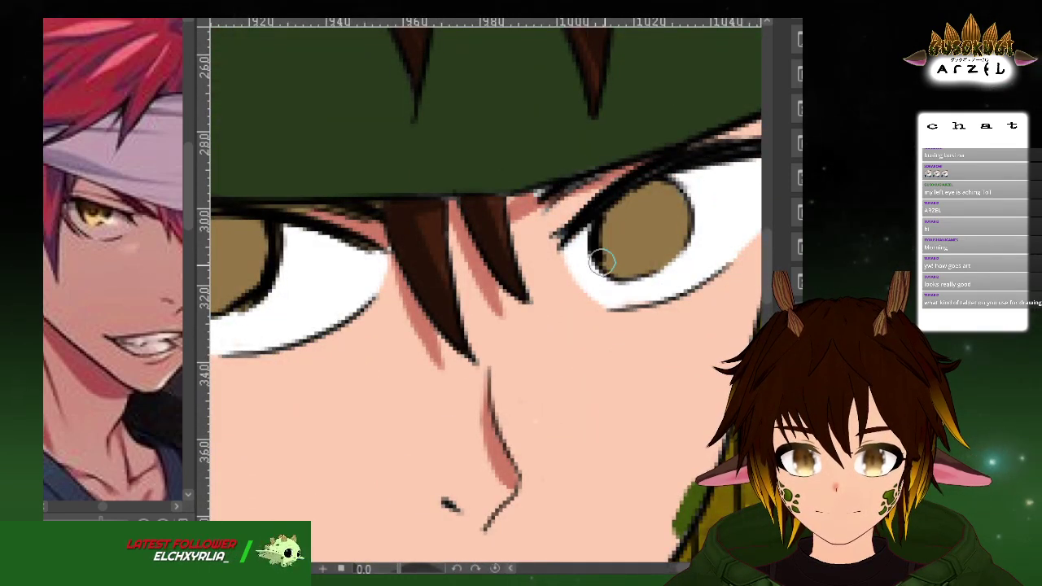
pyautogui.hotkey('ctrl', 'z')
pyautogui.moveTo(601, 212); pyautogui.dragTo(626, 275)
pyautogui.moveTo(675, 194); pyautogui.dragTo(674, 246)
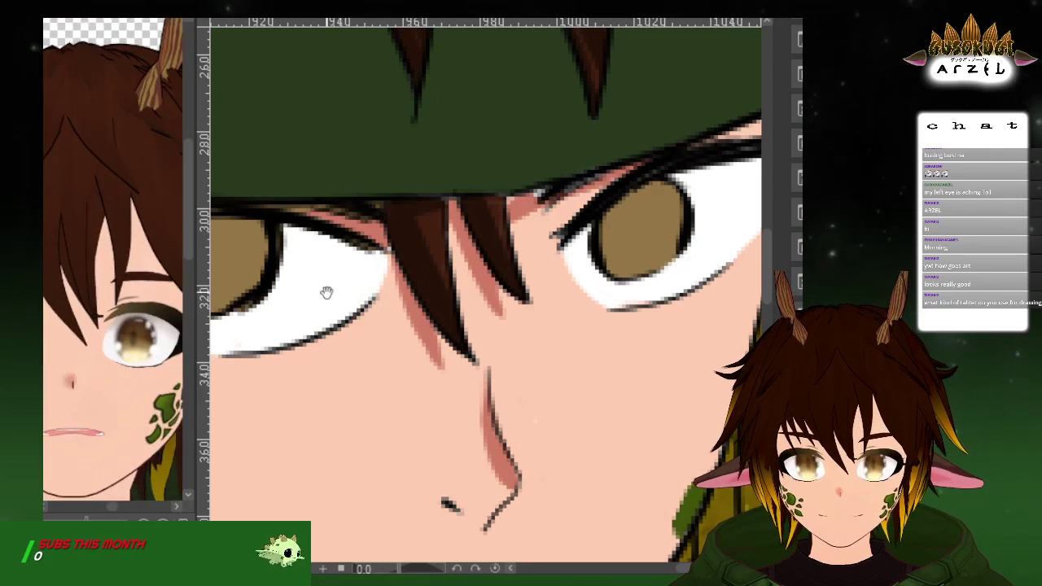
# Try to select the brown areas of both irises by color for shading, then clear the selection
pyautogui.moveTo(341, 289); pyautogui.dragTo(497, 277)
pyautogui.moveTo(416, 262); pyautogui.dragTo(453, 267)
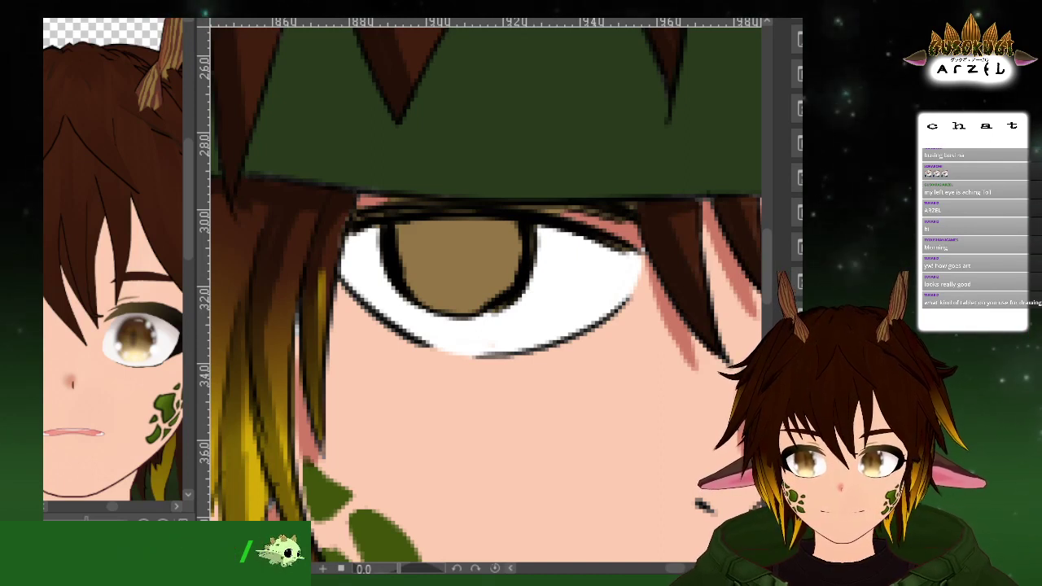
pyautogui.click(469, 249)
pyautogui.hotkey('ctrl', 'z')
pyautogui.click(507, 264)
pyautogui.hotkey('ctrl', 'z')
pyautogui.moveTo(664, 245); pyautogui.dragTo(494, 249)
pyautogui.click(715, 254)
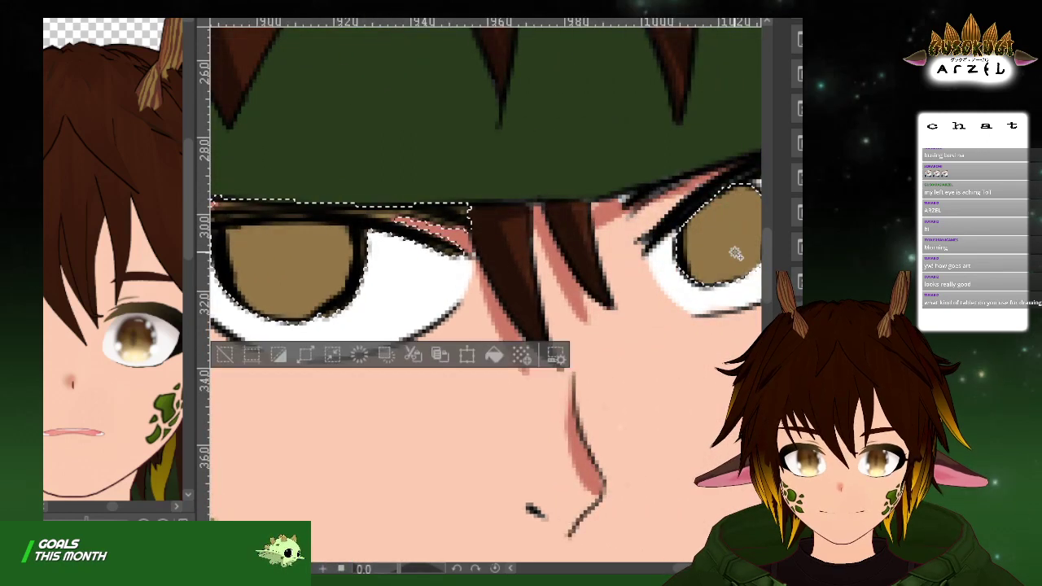
pyautogui.moveTo(553, 309); pyautogui.dragTo(641, 307)
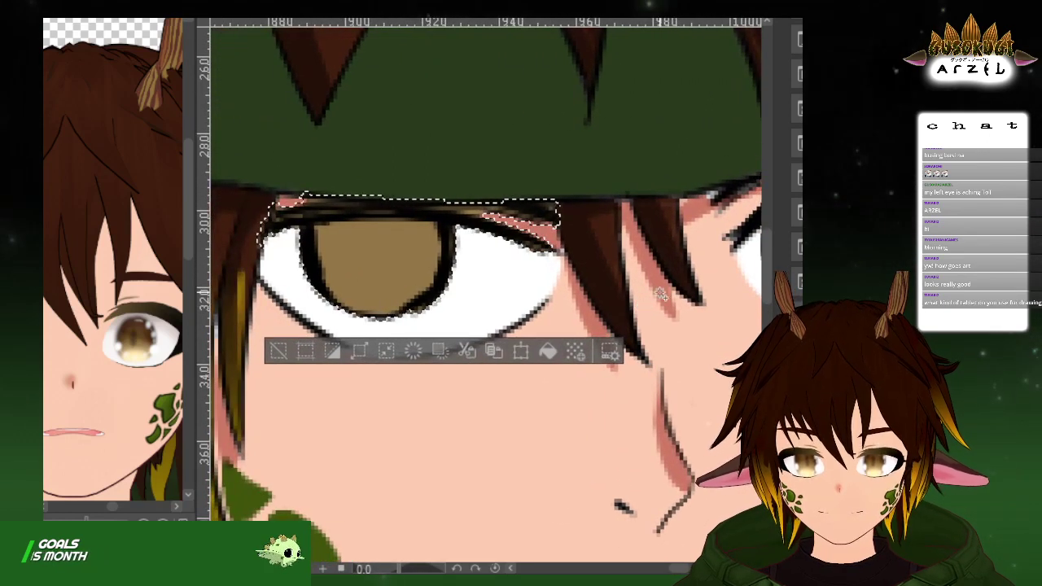
pyautogui.hotkey('ctrl', 'd')
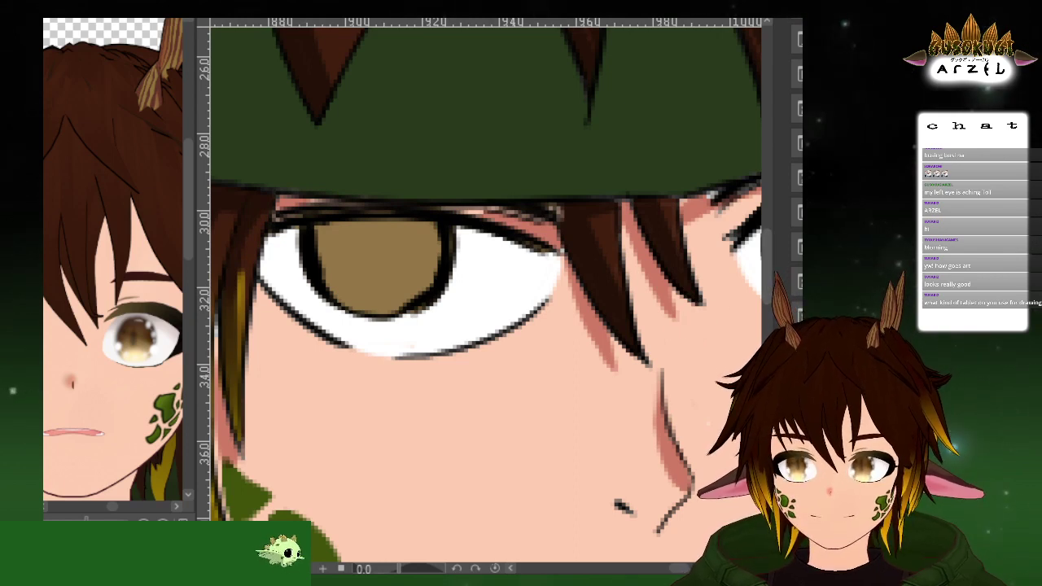
# Try to reselect the left-hand iris and cover the dark marks above its upper lid with the peach skin tone
pyautogui.click(411, 240)
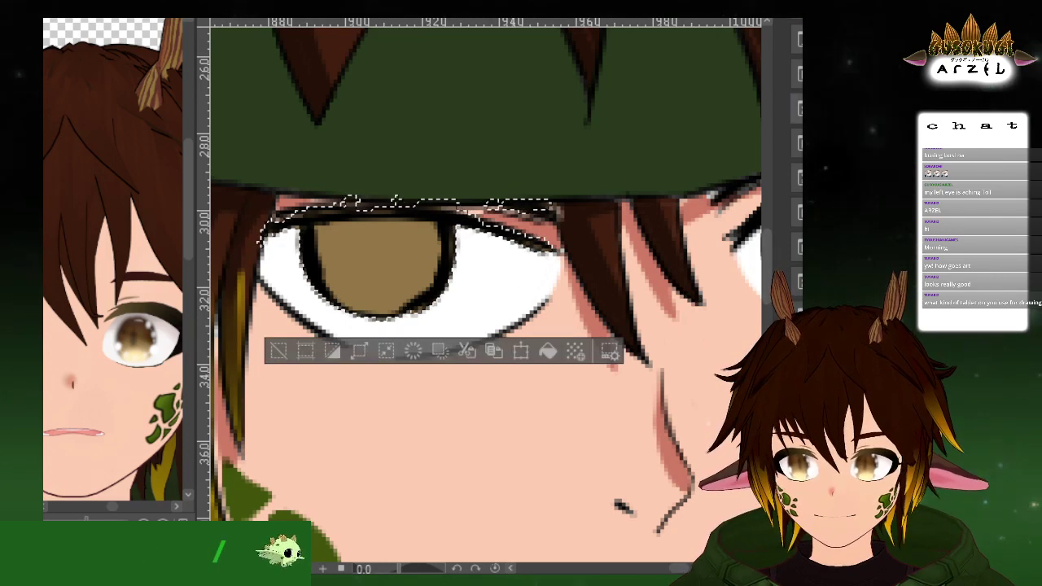
pyautogui.hotkey('ctrl', 'd')
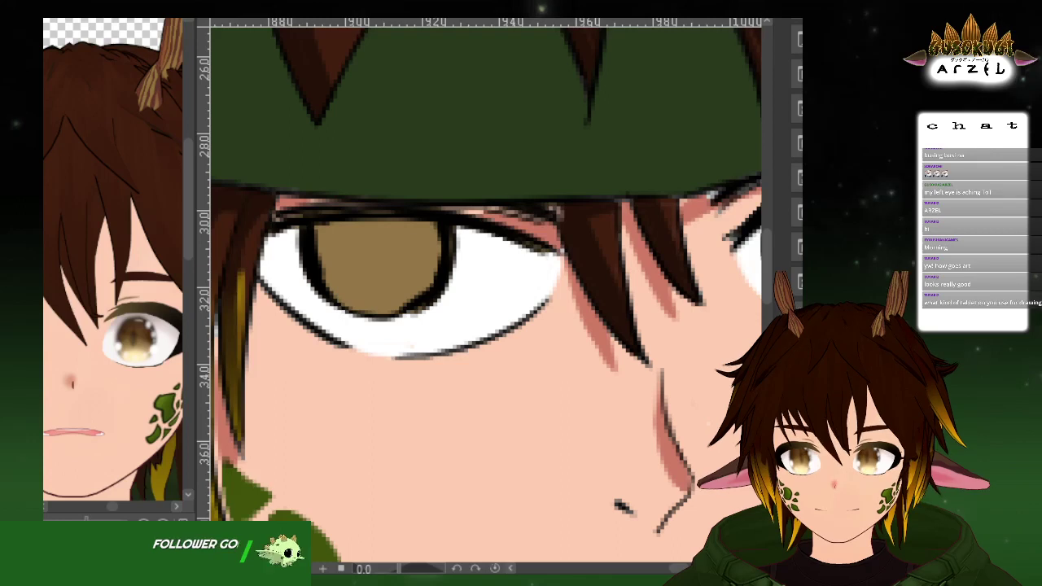
pyautogui.click(417, 273)
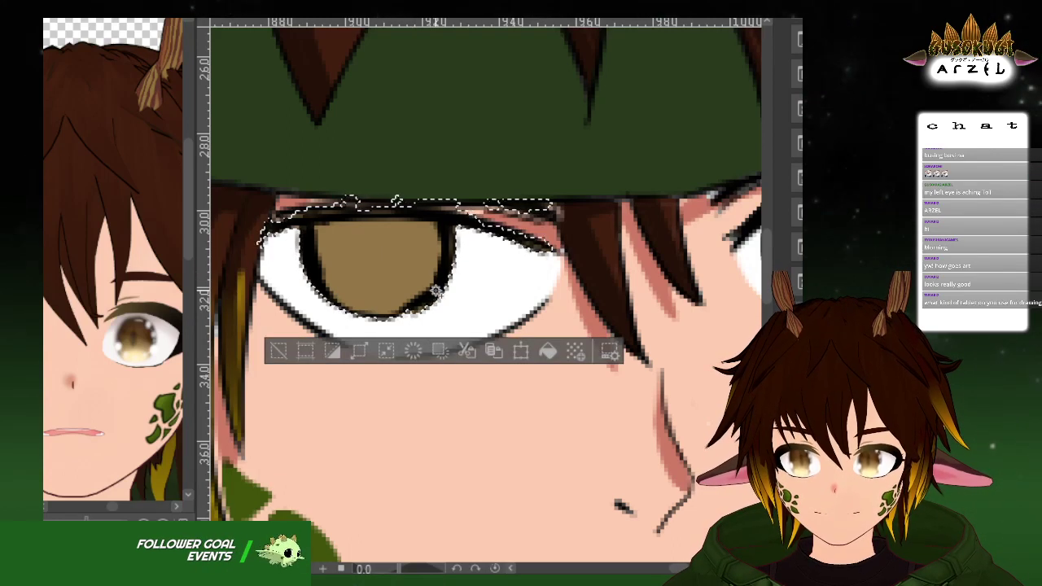
pyautogui.hotkey('ctrl', 'd')
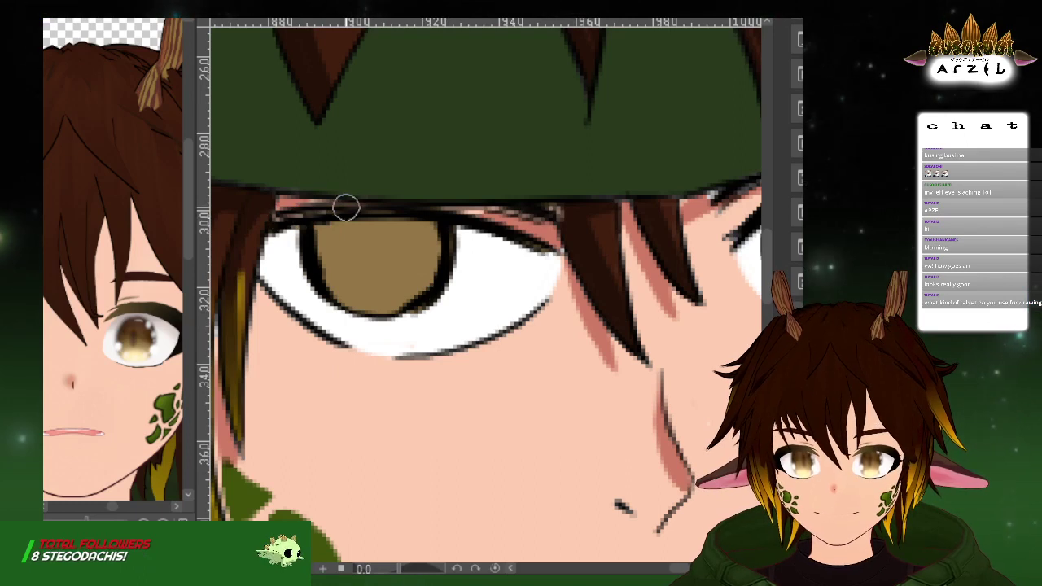
pyautogui.moveTo(373, 202); pyautogui.dragTo(456, 203)
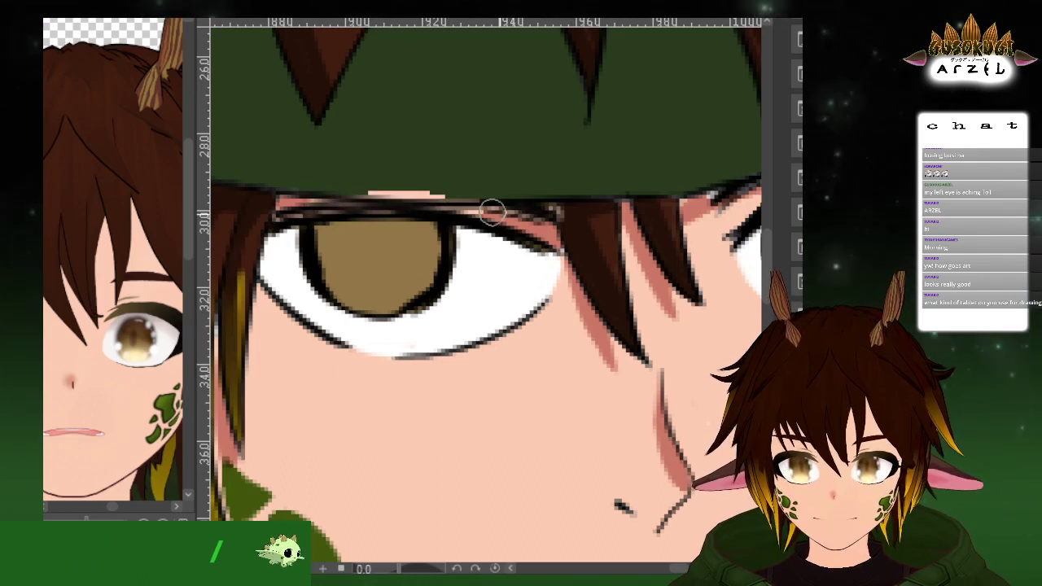
pyautogui.hotkey('ctrl', 'z')
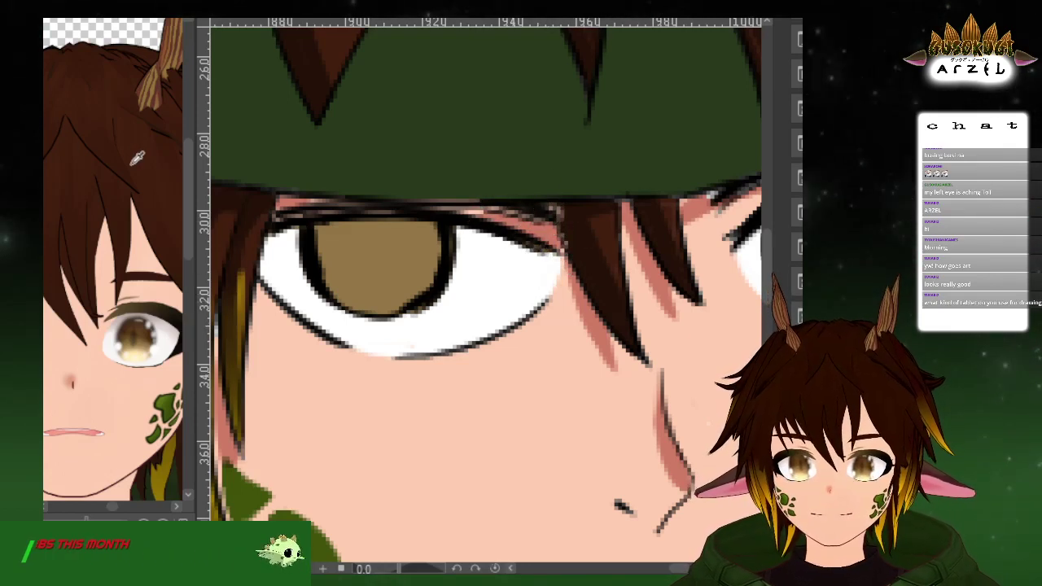
# Try again to isolate the left-hand iris with a color selection, checking the upper lid line up close for gaps
pyautogui.click(433, 265)
pyautogui.scroll(4, 533, 236)
pyautogui.hotkey('ctrl', 'd')
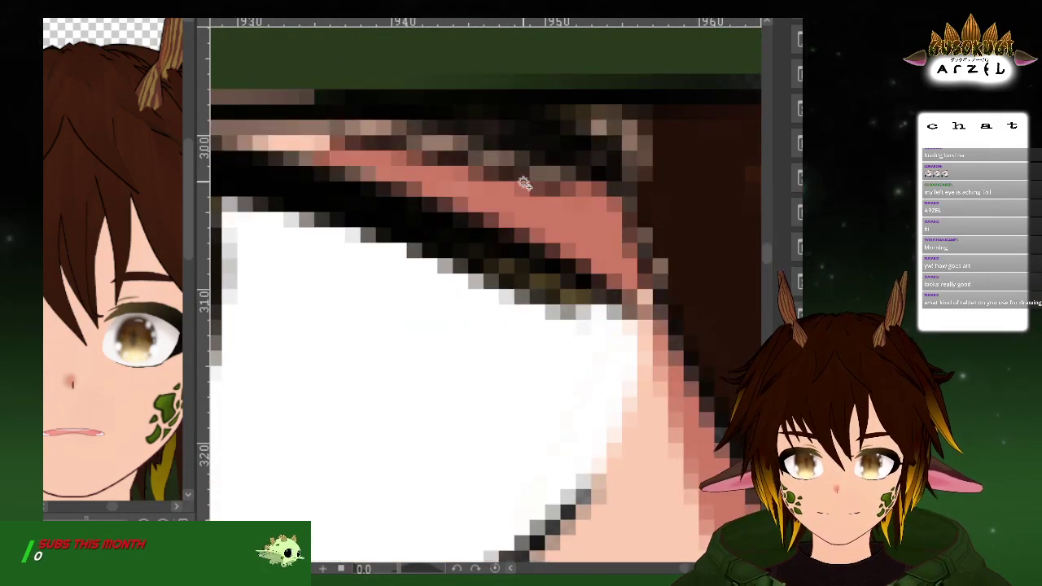
pyautogui.scroll(-3, 528, 190)
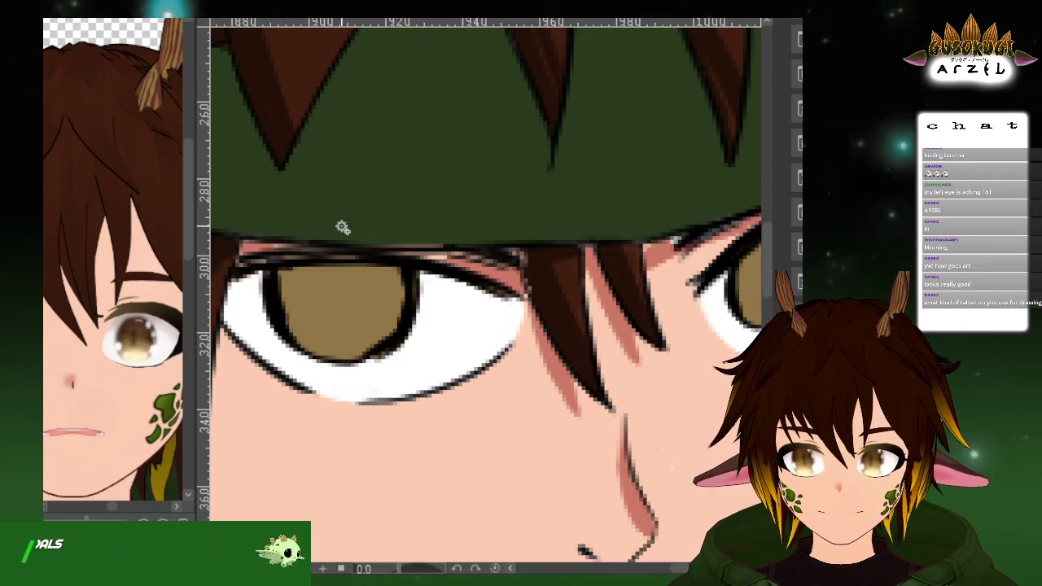
pyautogui.click(381, 289)
pyautogui.hotkey('ctrl', 'd')
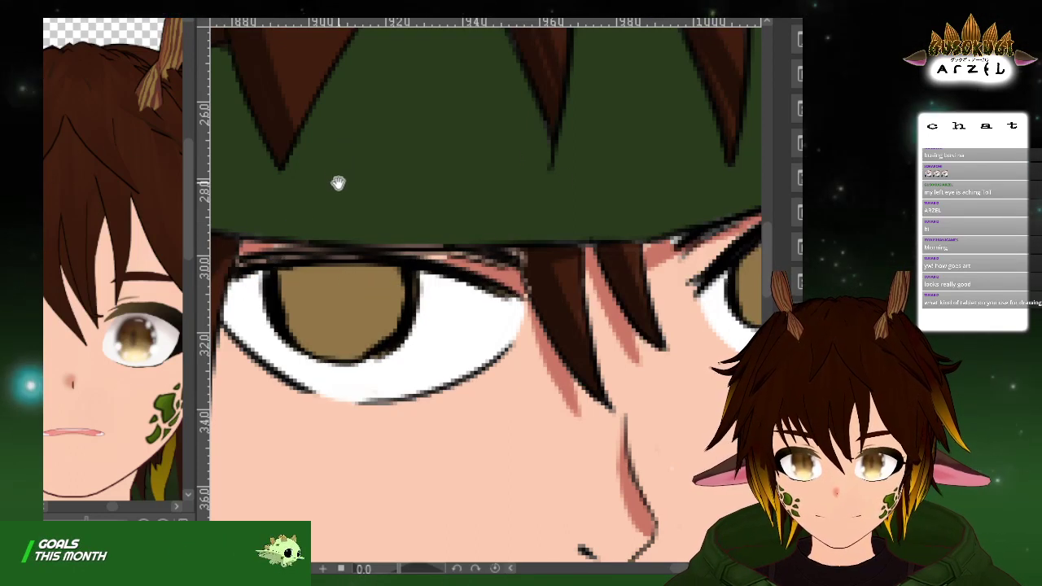
pyautogui.moveTo(337, 182); pyautogui.dragTo(373, 177)
pyautogui.click(389, 307)
pyautogui.hotkey('ctrl', 'd')
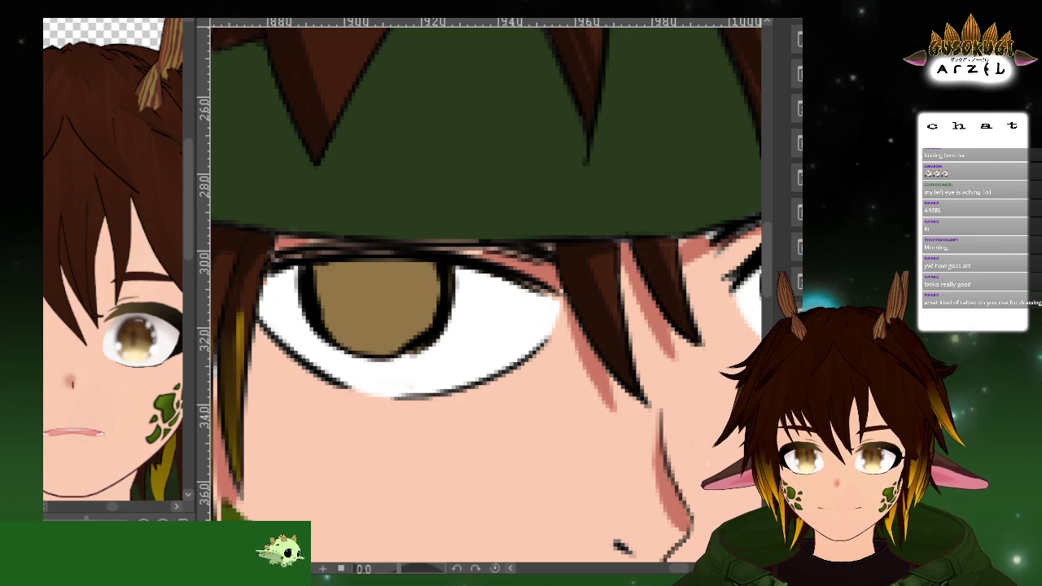
# Hide the line art, cover the area above the left-hand eye's upper lid in peach skin tone, and show the line art again
pyautogui.press('Delete')
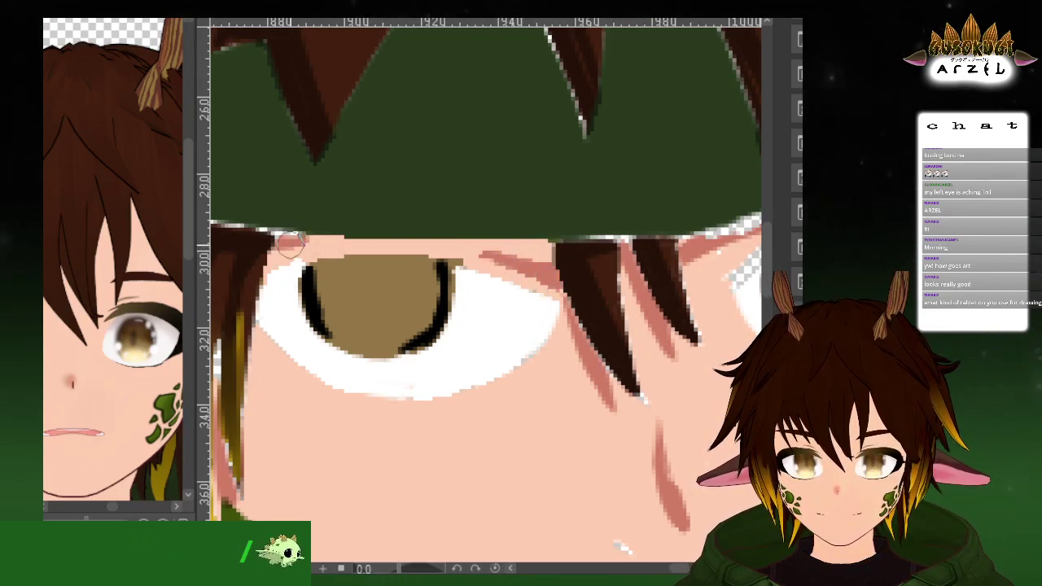
pyautogui.moveTo(298, 230); pyautogui.dragTo(365, 225)
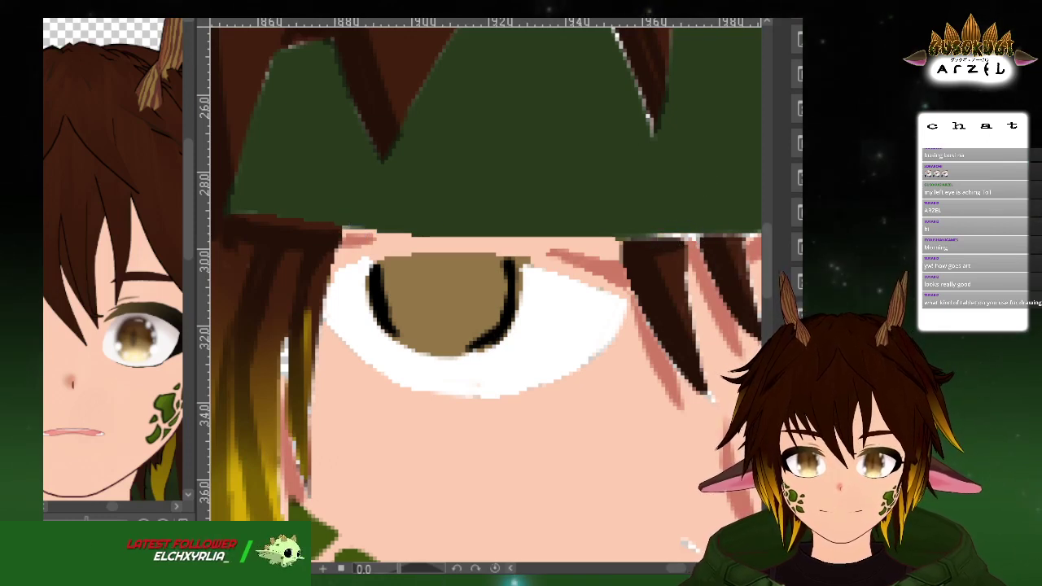
pyautogui.hotkey('ctrl', 'z')
pyautogui.hotkey('ctrl', 'z')
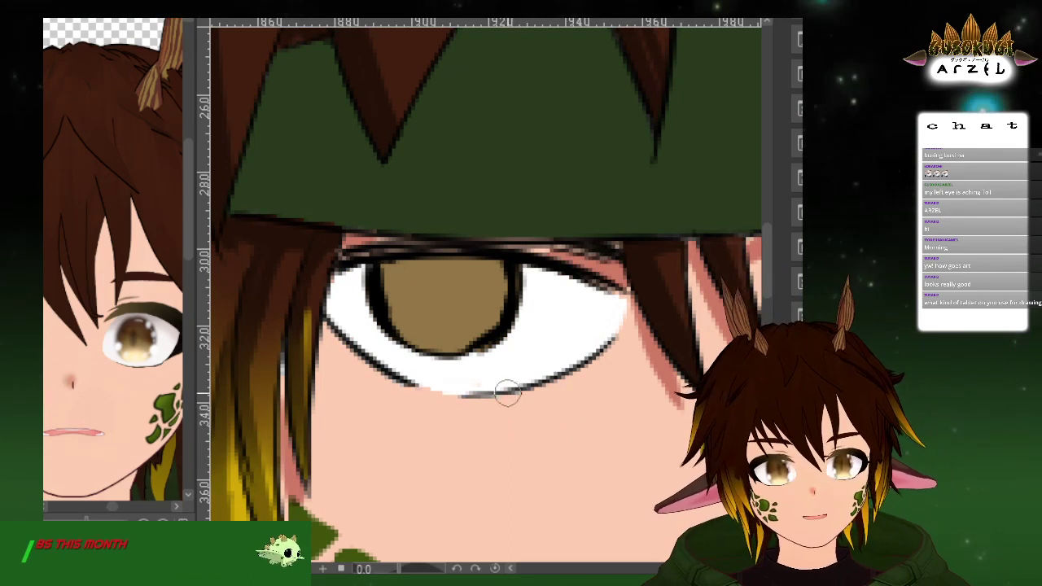
pyautogui.scroll(-3, 655, 354)
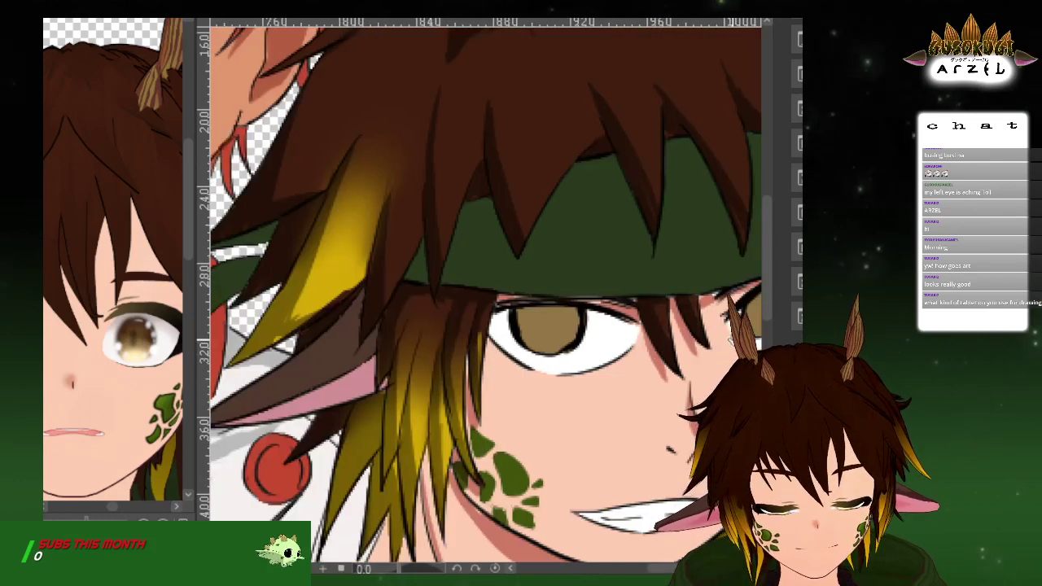
# With the line art hidden, paint peach skin tone over the transparent gap above the right-hand eye, then restore the line art
pyautogui.moveTo(655, 354); pyautogui.dragTo(510, 322)
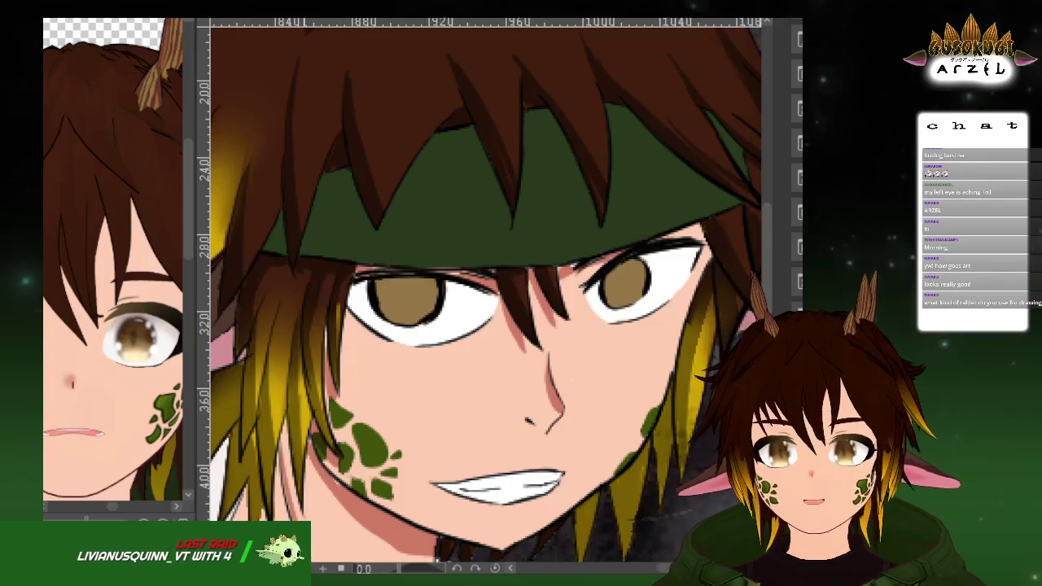
pyautogui.scroll(3, 637, 277)
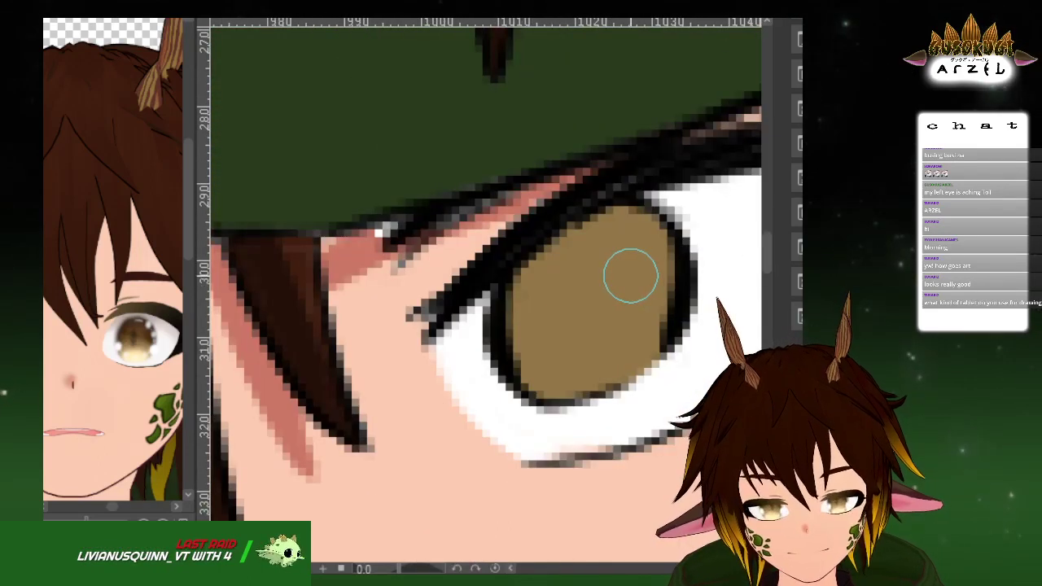
pyautogui.scroll(-1, 400, 298)
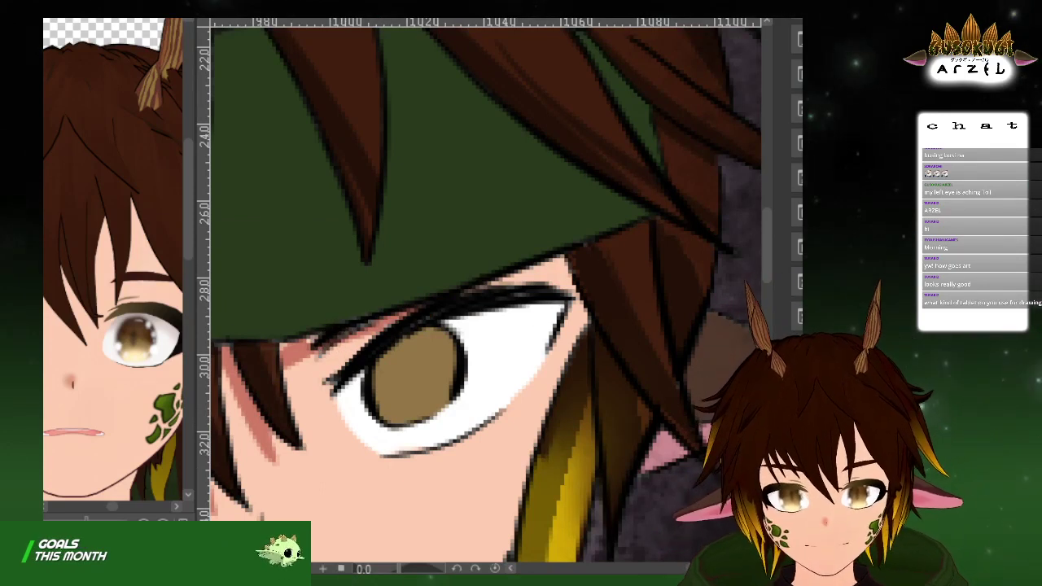
pyautogui.press('Delete')
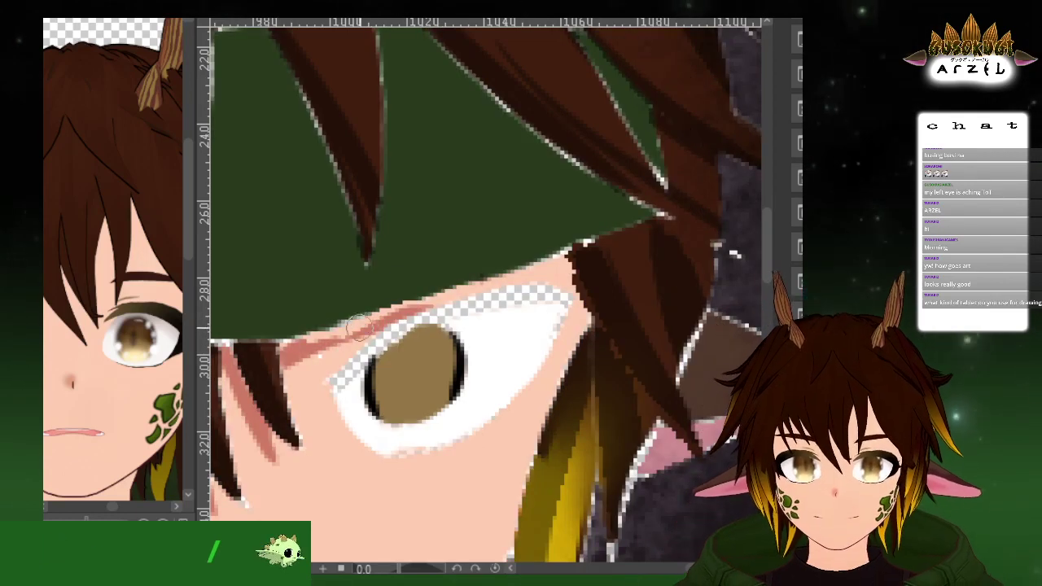
pyautogui.moveTo(340, 362)
pyautogui.mouseDown()
pyautogui.moveTo(327, 390)
pyautogui.moveTo(434, 302)
pyautogui.moveTo(350, 359)
pyautogui.moveTo(340, 378)
pyautogui.moveTo(386, 338)
pyautogui.moveTo(330, 396)
pyautogui.moveTo(445, 302)
pyautogui.moveTo(358, 361)
pyautogui.moveTo(435, 315)
pyautogui.moveTo(448, 313)
pyautogui.moveTo(399, 338)
pyautogui.moveTo(546, 293)
pyautogui.moveTo(416, 334)
pyautogui.moveTo(573, 296)
pyautogui.moveTo(459, 302)
pyautogui.mouseUp()
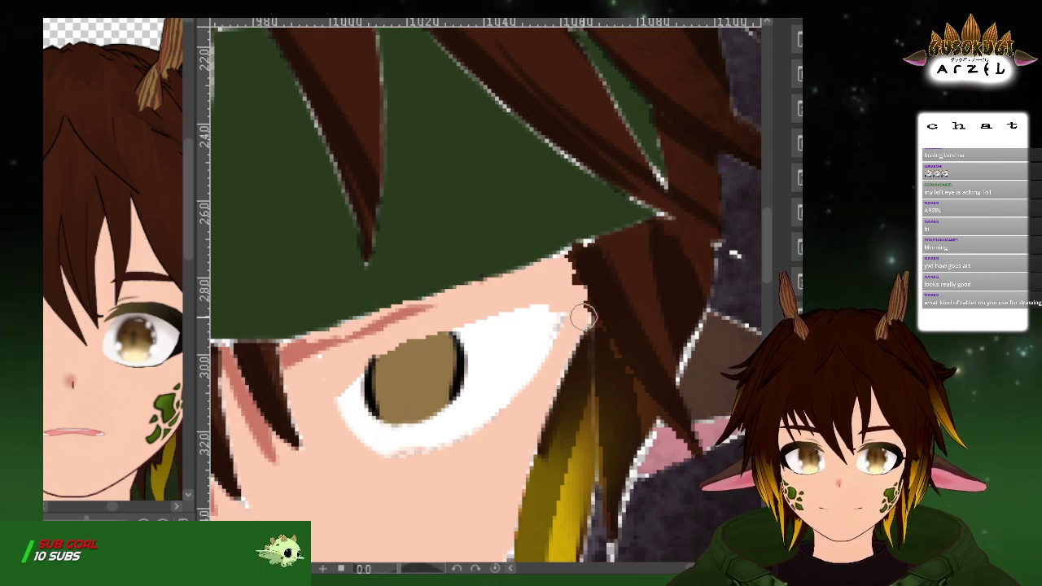
pyautogui.scroll(-3, 569, 371)
pyautogui.scroll(3, 452, 434)
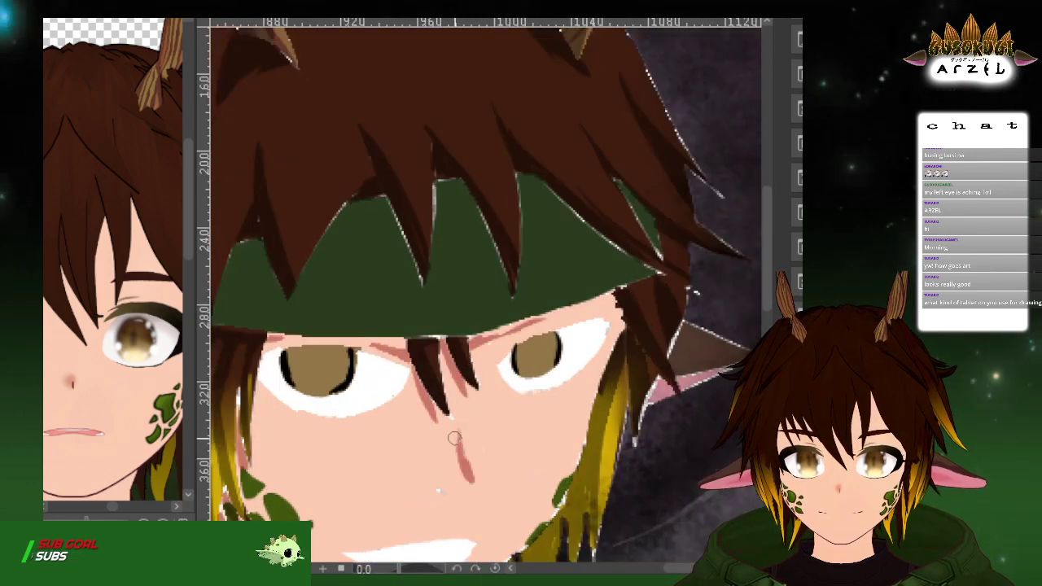
pyautogui.moveTo(463, 447); pyautogui.dragTo(481, 373)
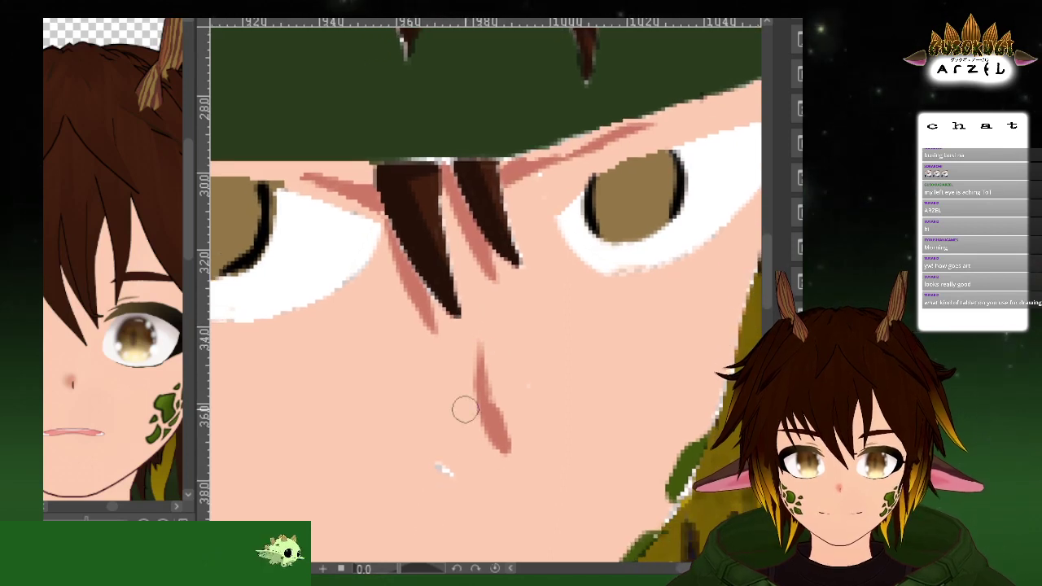
pyautogui.moveTo(588, 350); pyautogui.dragTo(534, 444)
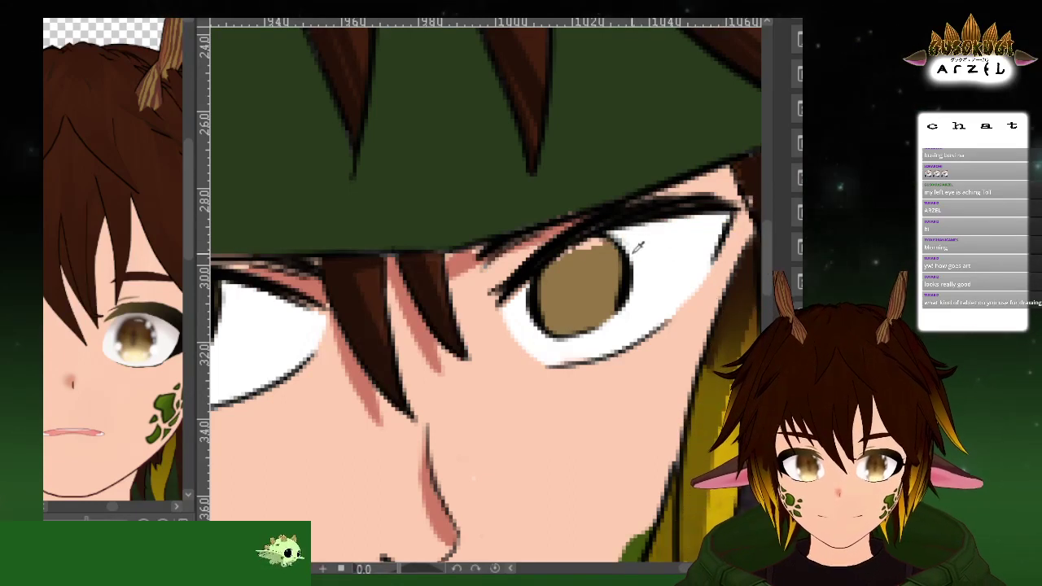
pyautogui.scroll(-3, 576, 271)
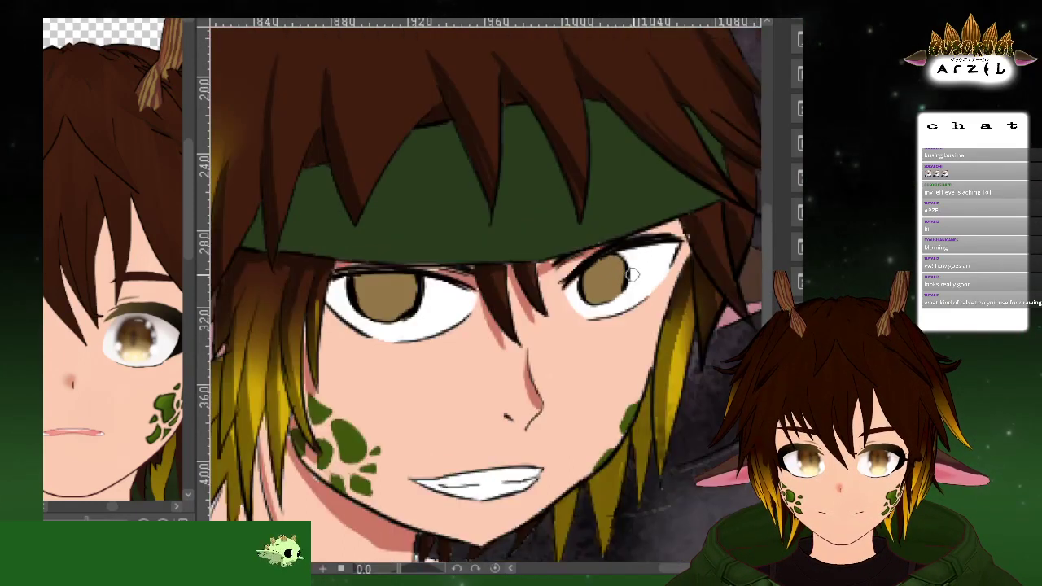
pyautogui.scroll(2, 456, 261)
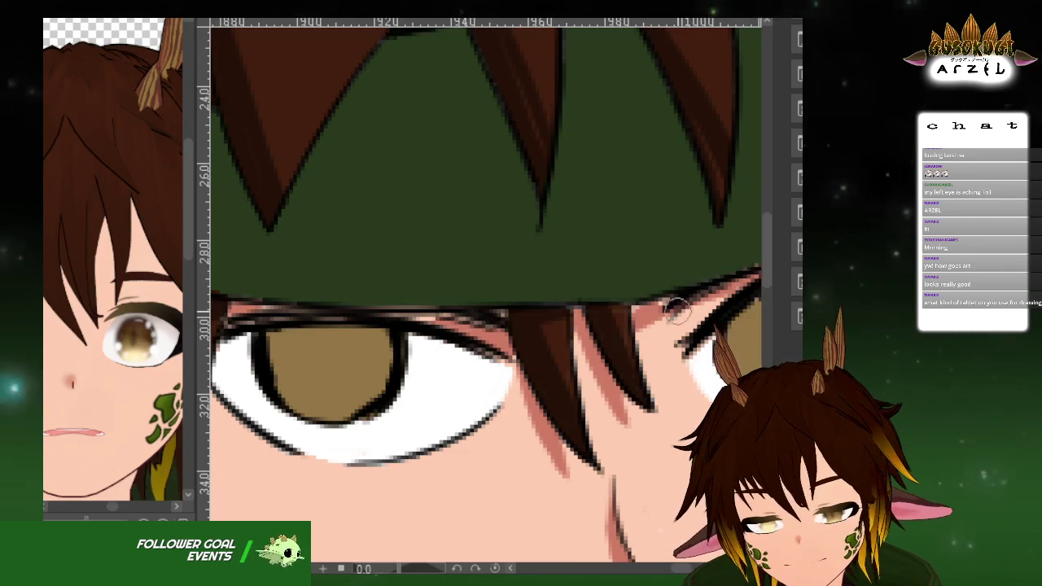
# Thicken the left-hand eye's upper lid line in black from the inner to the outer corner
pyautogui.hotkey('ctrl', 'z')
pyautogui.hotkey('ctrl', 'y')
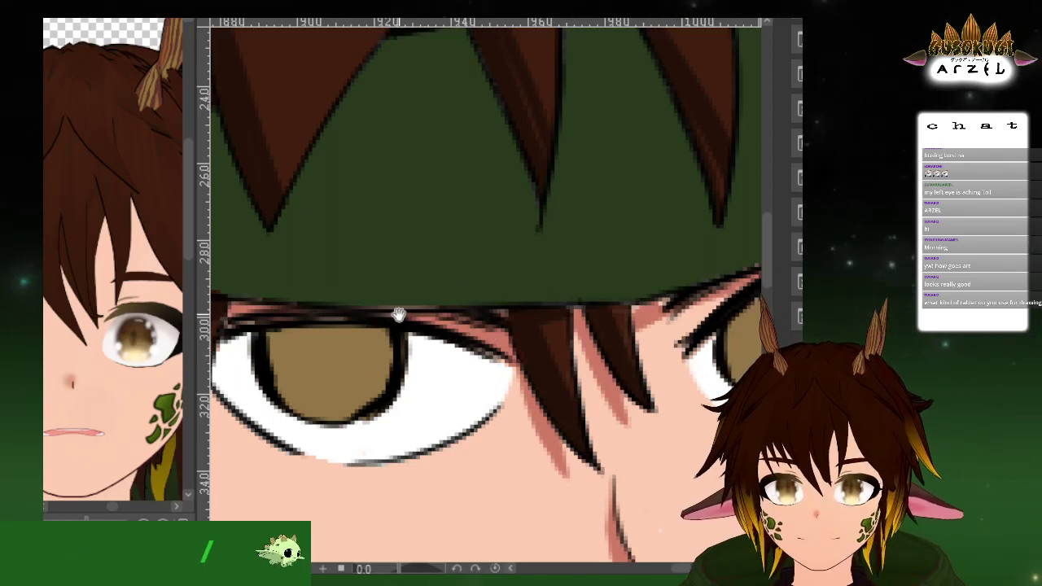
pyautogui.moveTo(402, 320); pyautogui.dragTo(463, 317)
pyautogui.moveTo(288, 327); pyautogui.dragTo(402, 309)
pyautogui.hotkey('ctrl', 'z')
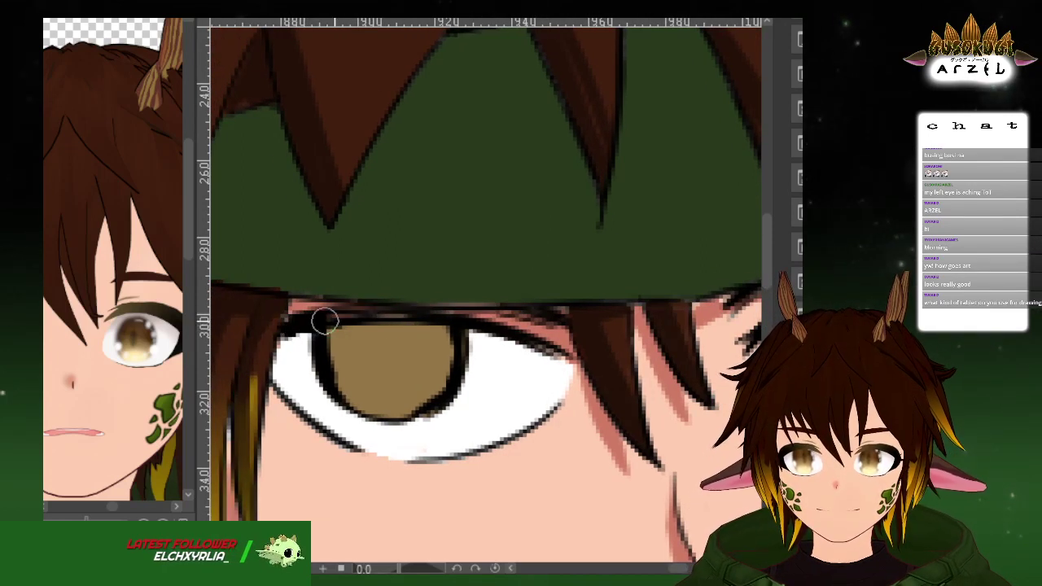
pyautogui.moveTo(298, 325)
pyautogui.mouseDown()
pyautogui.moveTo(454, 317)
pyautogui.moveTo(434, 311)
pyautogui.moveTo(544, 345)
pyautogui.mouseUp()
# Thicken the right-hand eye's upper lid line in black to match, and check both eyes from a distance and up close
pyautogui.scroll(-2, 712, 376)
pyautogui.moveTo(712, 376)
pyautogui.mouseDown()
pyautogui.moveTo(598, 330)
pyautogui.moveTo(677, 314)
pyautogui.mouseUp()
pyautogui.scroll(5, 740, 280)
pyautogui.moveTo(334, 363); pyautogui.dragTo(456, 329)
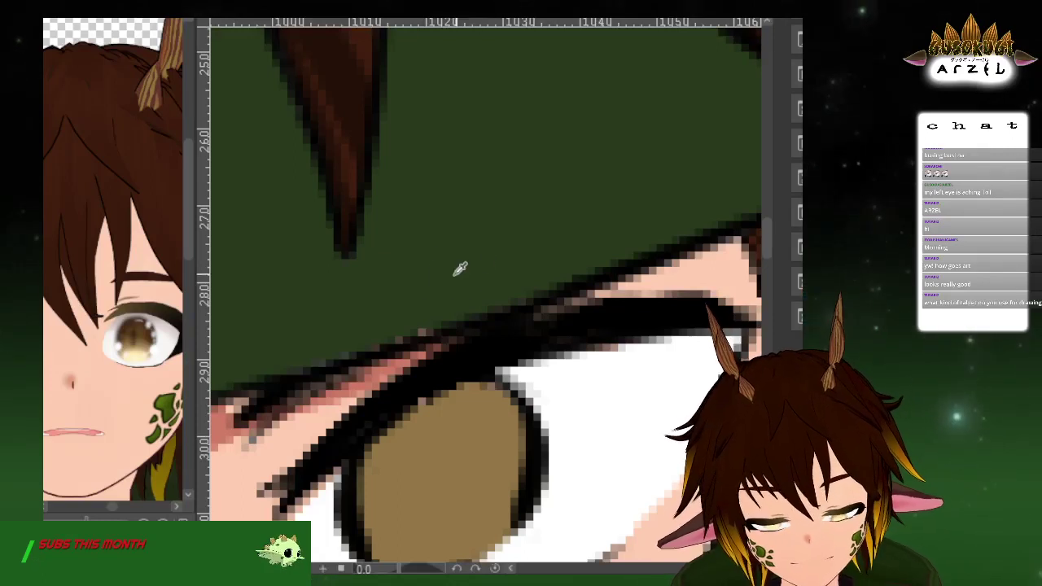
pyautogui.scroll(-8, 618, 292)
pyautogui.scroll(4, 675, 333)
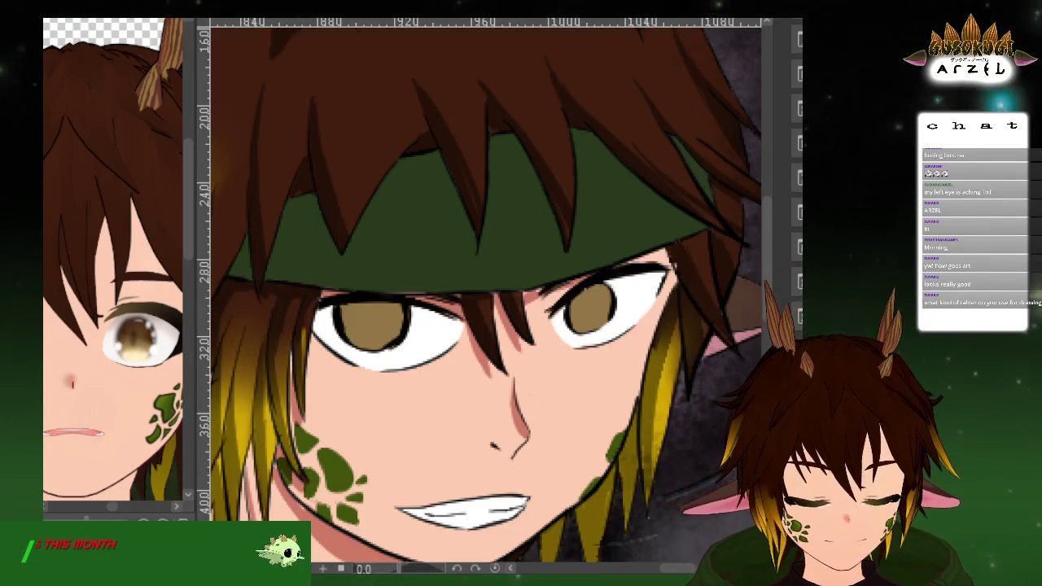
pyautogui.scroll(3, 607, 287)
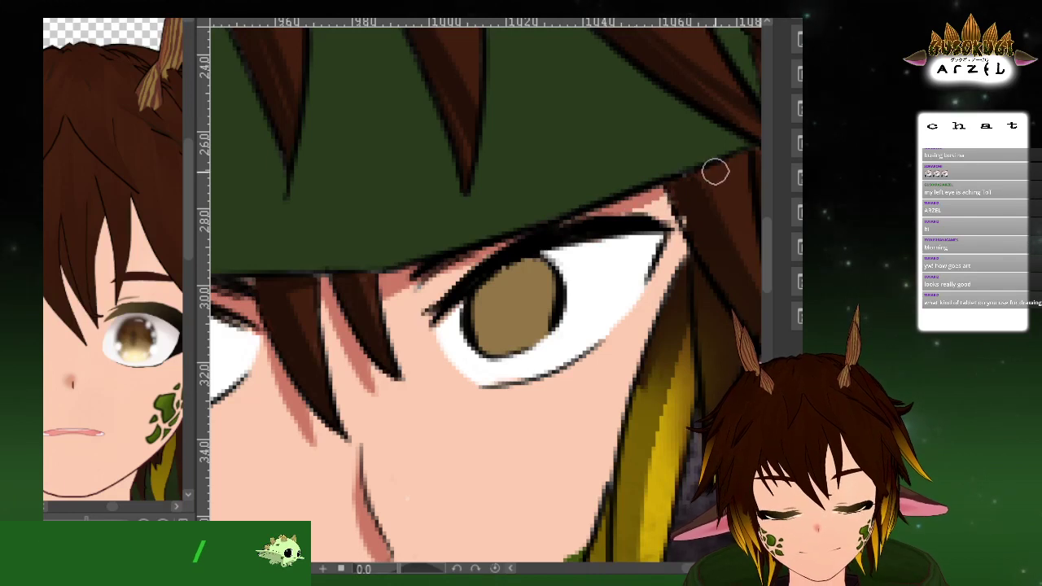
pyautogui.scroll(-2, 707, 193)
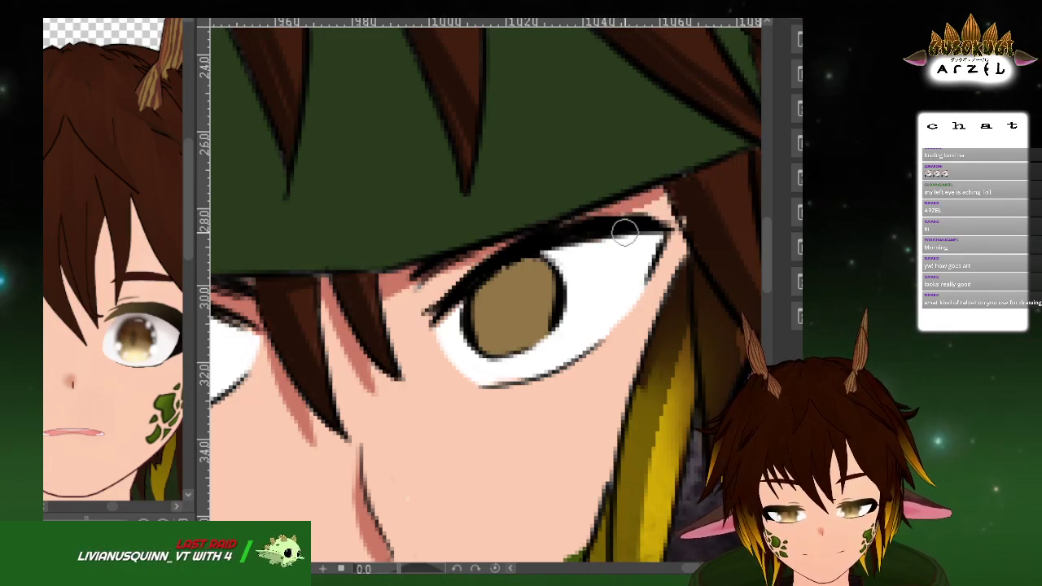
pyautogui.scroll(-2, 611, 244)
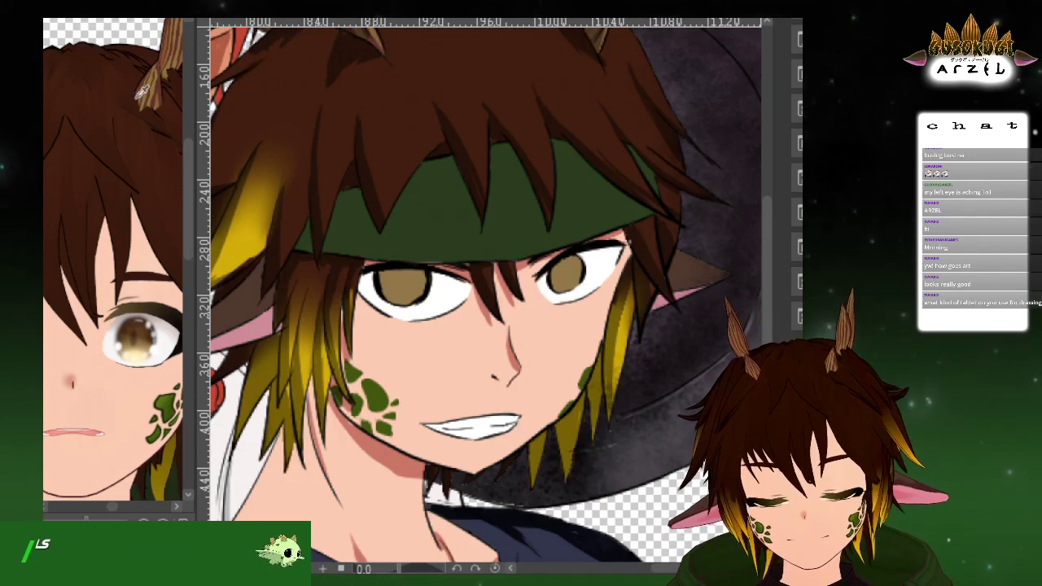
# Select both irises by color and trim the stray lid areas out of the selection with the lasso
pyautogui.click(407, 285)
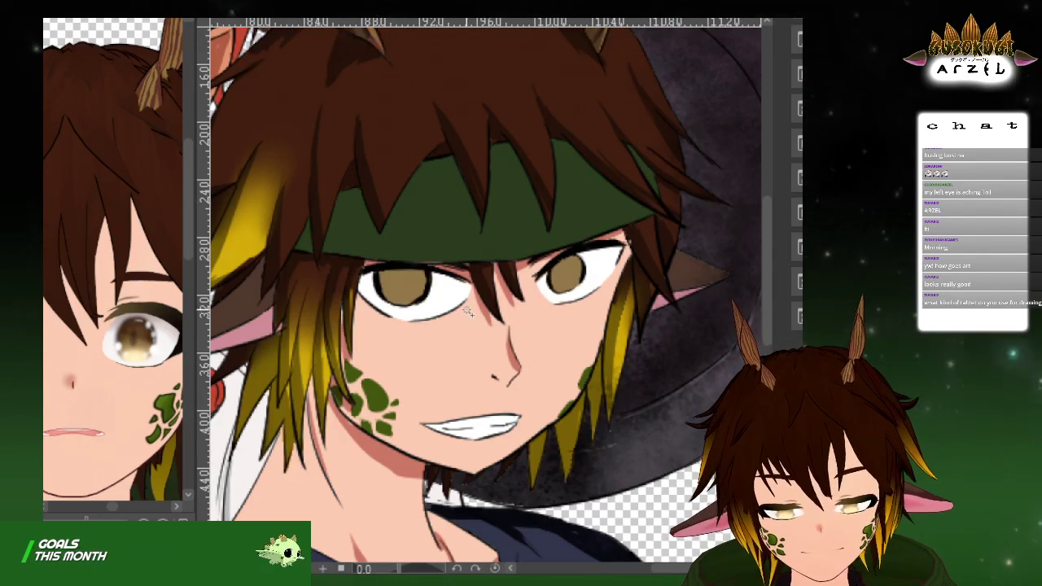
pyautogui.scroll(4, 411, 292)
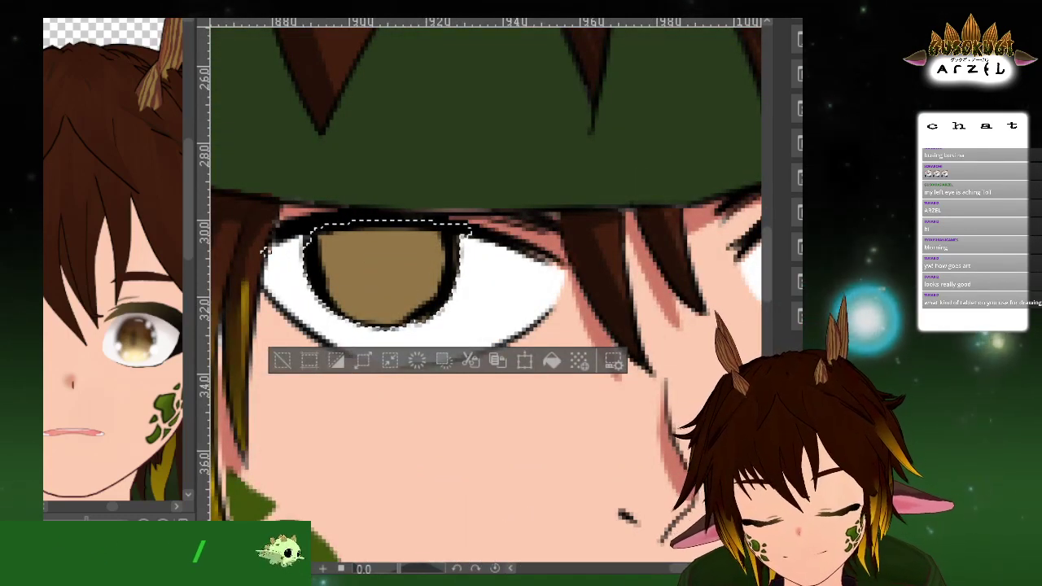
pyautogui.moveTo(609, 180); pyautogui.dragTo(510, 204)
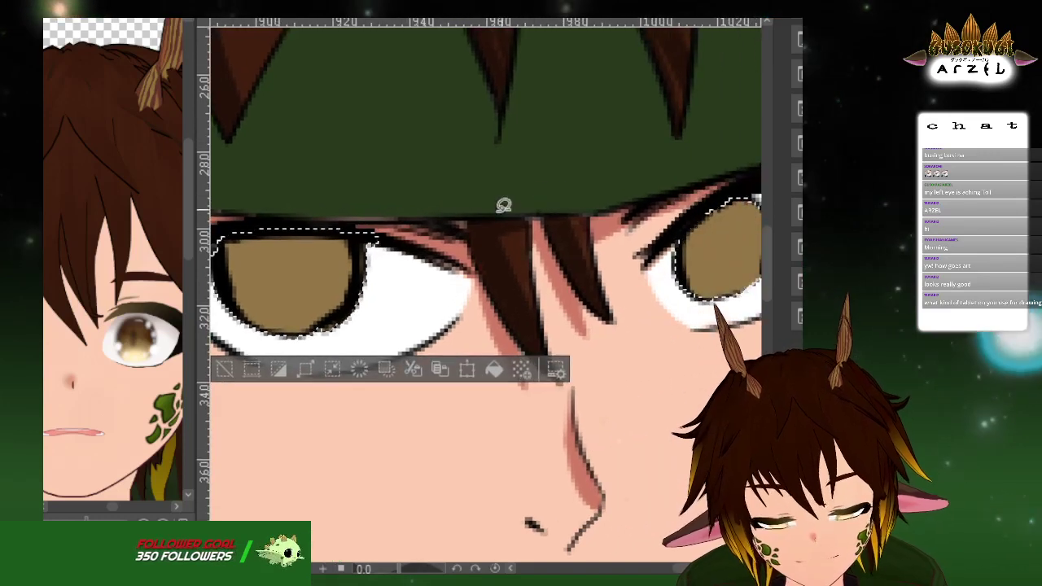
pyautogui.moveTo(372, 245)
pyautogui.mouseDown()
pyautogui.moveTo(382, 222)
pyautogui.moveTo(472, 220)
pyautogui.mouseUp()
pyautogui.moveTo(676, 161); pyautogui.dragTo(561, 175)
pyautogui.moveTo(678, 215); pyautogui.dragTo(662, 192)
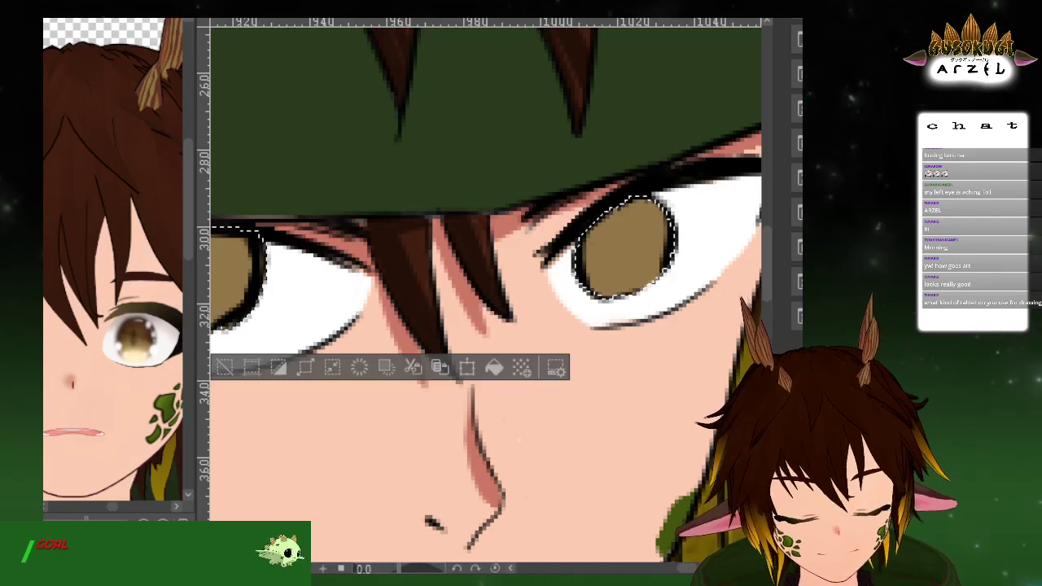
pyautogui.moveTo(419, 223); pyautogui.dragTo(618, 181)
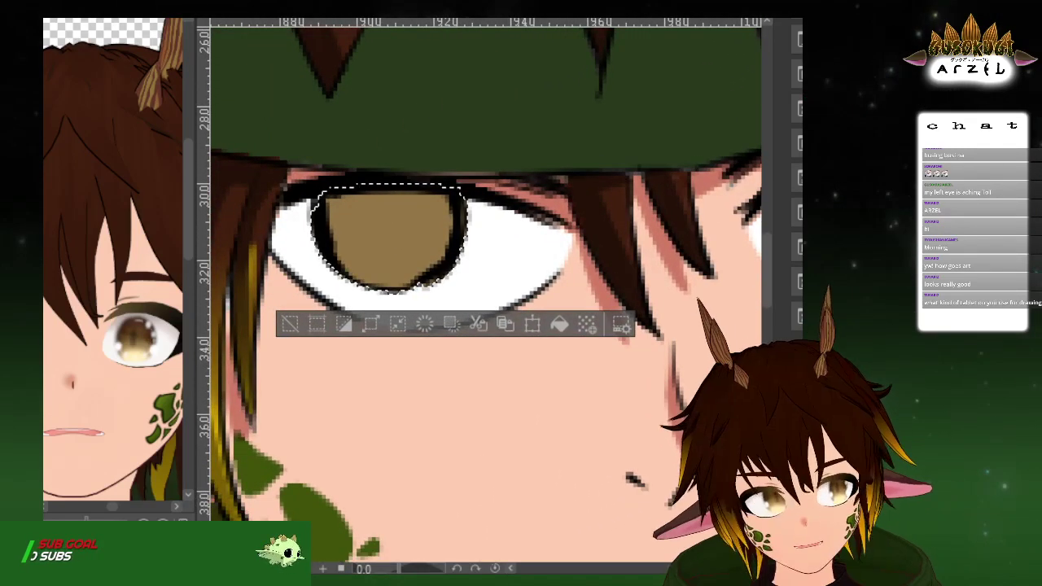
# Try to paint a hard-edged pale yellow highlight on the lower half of the left-hand iris
pyautogui.moveTo(366, 234)
pyautogui.mouseDown()
pyautogui.moveTo(417, 243)
pyautogui.moveTo(407, 258)
pyautogui.moveTo(381, 232)
pyautogui.mouseUp()
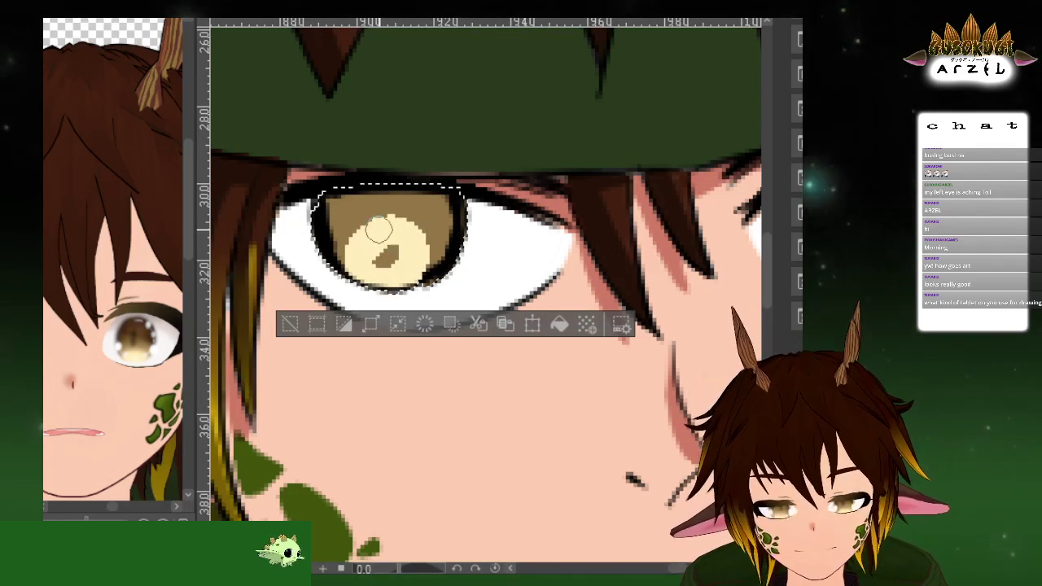
pyautogui.hotkey('ctrl', 'z')
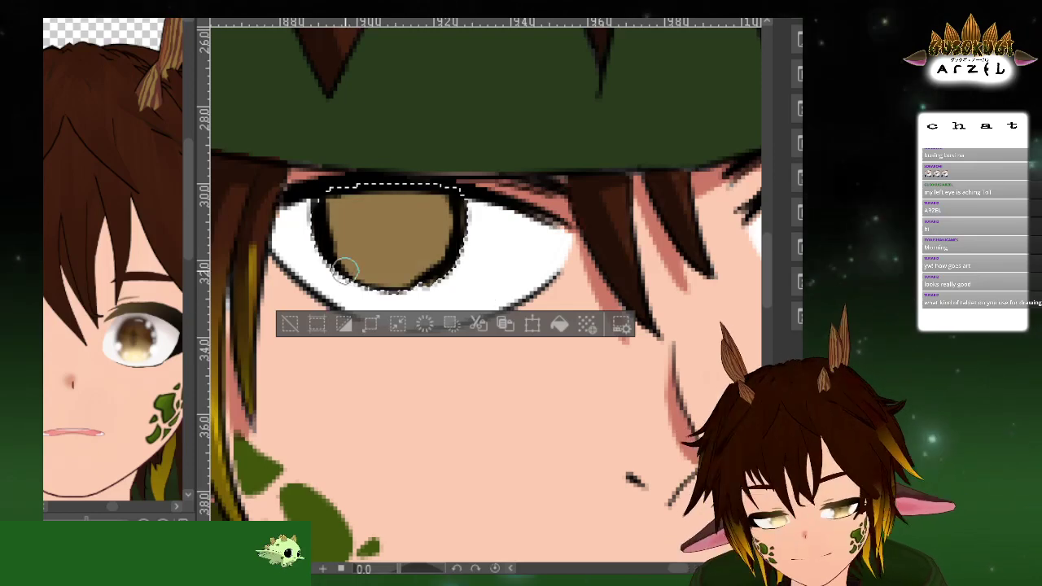
pyautogui.moveTo(417, 273)
pyautogui.mouseDown()
pyautogui.moveTo(386, 290)
pyautogui.moveTo(369, 261)
pyautogui.moveTo(407, 269)
pyautogui.moveTo(379, 290)
pyautogui.mouseUp()
pyautogui.hotkey('ctrl', 'z')
# Enlarge the brush and softly blend pale yellow over both selected irises, following the character reference's eyes
pyautogui.press(']')
pyautogui.press(']')
pyautogui.press(']')
pyautogui.press(']')
pyautogui.scroll(-3, 381, 272)
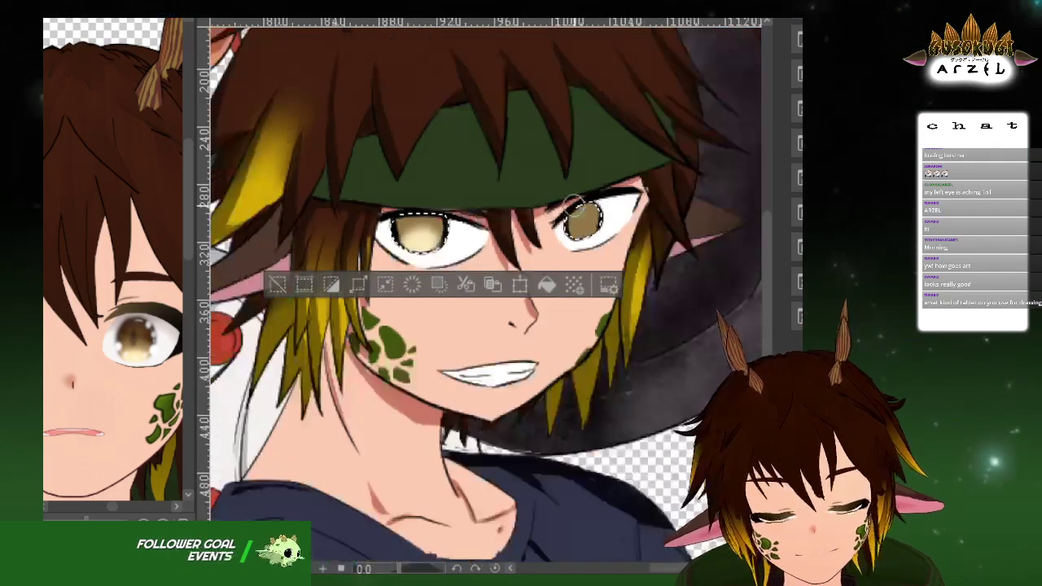
pyautogui.moveTo(98, 332); pyautogui.dragTo(155, 309)
pyautogui.hotkey('ctrl', 'z')
pyautogui.hotkey('ctrl', 'y')
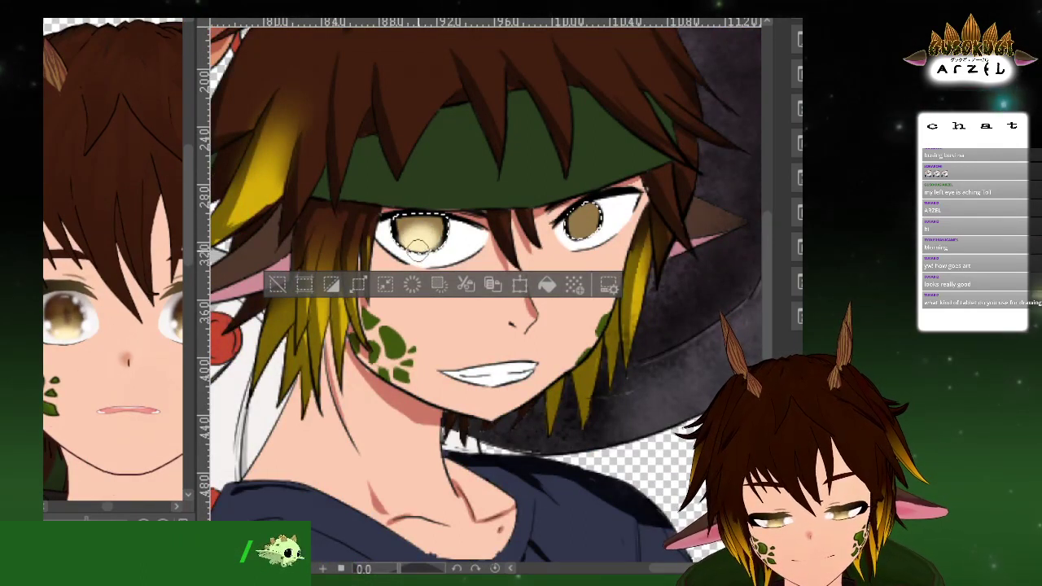
pyautogui.moveTo(588, 232); pyautogui.dragTo(579, 231)
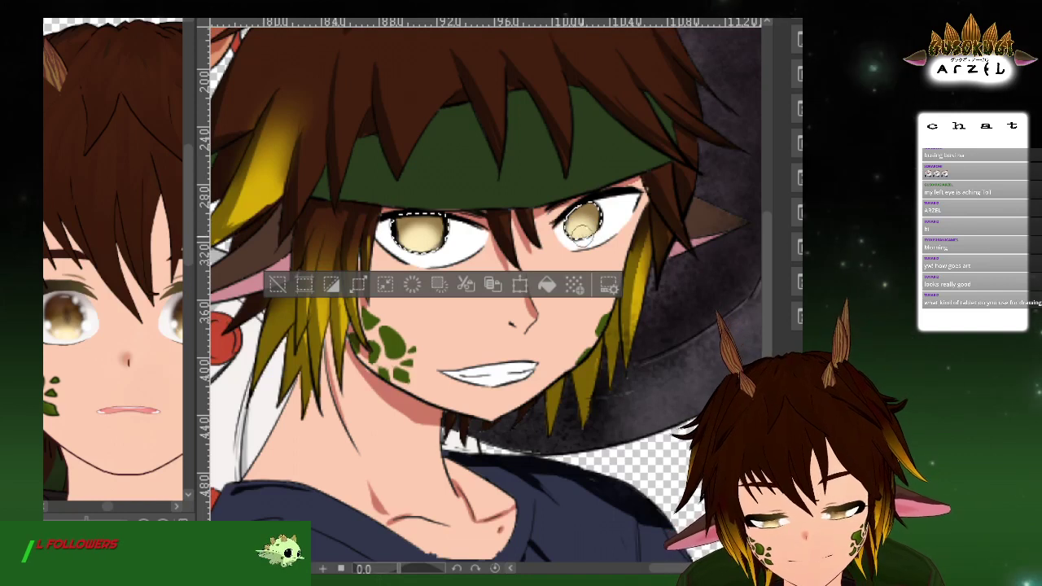
pyautogui.moveTo(415, 238); pyautogui.dragTo(425, 236)
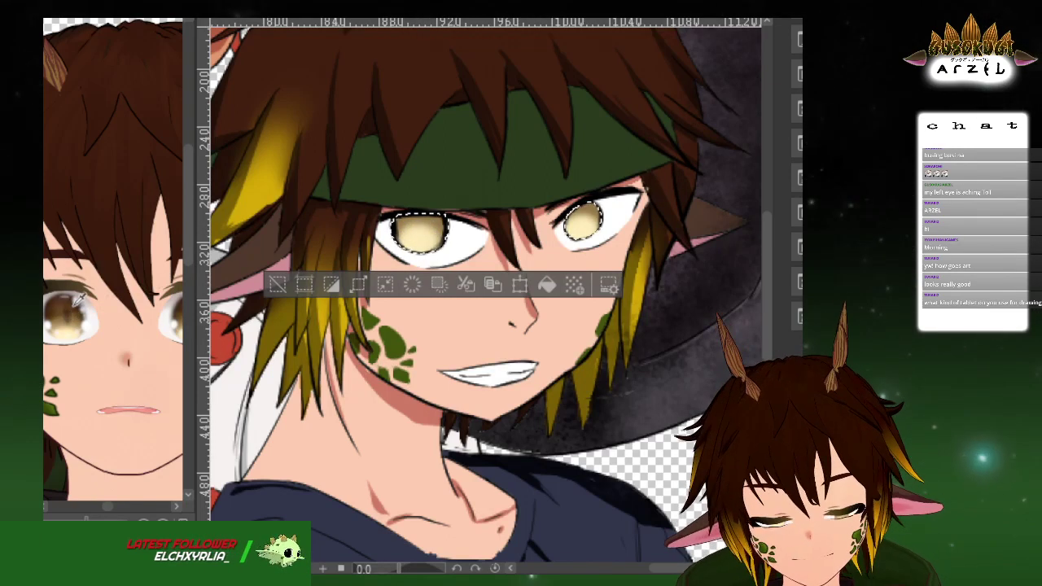
# Try to paint a narrow upright brown pupil in the left-hand iris, and switch to another reference image for comparison
pyautogui.scroll(3, 435, 185)
pyautogui.moveTo(386, 299)
pyautogui.mouseDown()
pyautogui.moveTo(376, 333)
pyautogui.moveTo(384, 303)
pyautogui.mouseUp()
pyautogui.hotkey('ctrl', 'z')
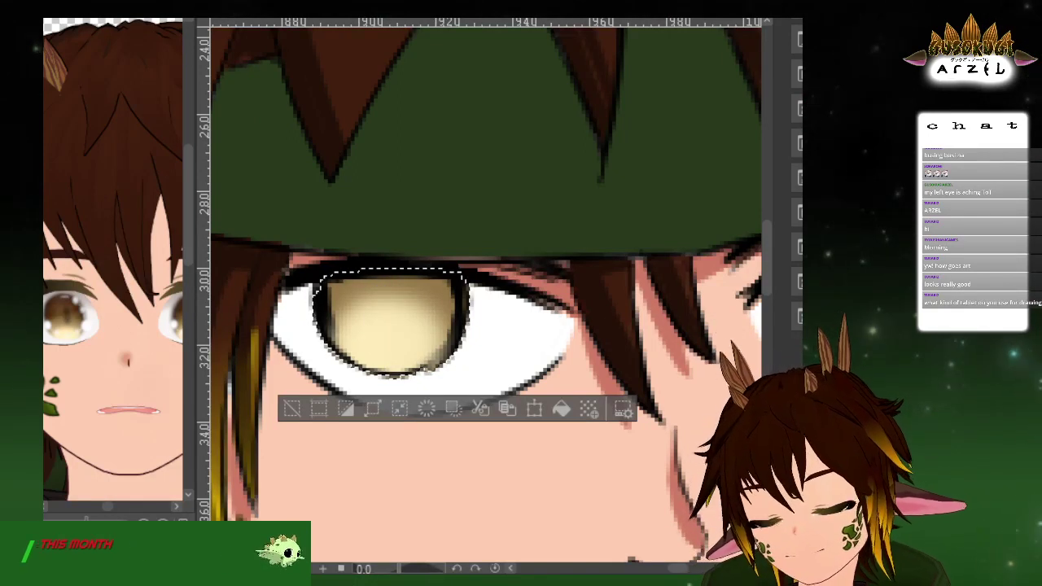
pyautogui.moveTo(375, 321)
pyautogui.mouseDown()
pyautogui.moveTo(390, 297)
pyautogui.moveTo(398, 337)
pyautogui.moveTo(387, 350)
pyautogui.moveTo(379, 340)
pyautogui.moveTo(387, 301)
pyautogui.moveTo(397, 314)
pyautogui.moveTo(388, 349)
pyautogui.moveTo(393, 294)
pyautogui.moveTo(377, 330)
pyautogui.moveTo(384, 296)
pyautogui.mouseUp()
pyautogui.hotkey('ctrl', 'z')
pyautogui.click(143, 537)
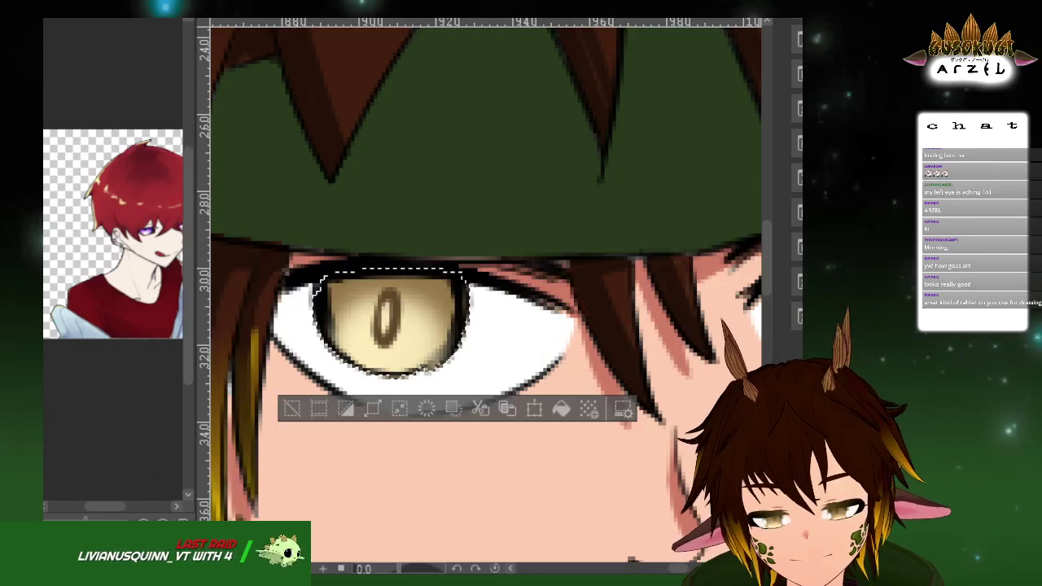
pyautogui.hotkey('ctrl', 'z')
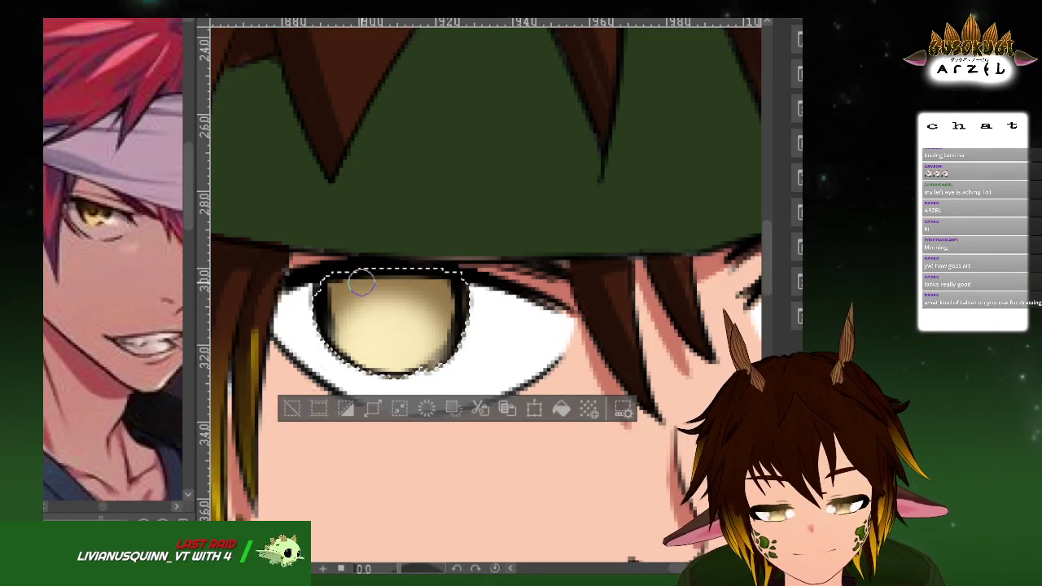
# Paint a narrow upright brown pupil hanging from the upper middle of the left-hand iris
pyautogui.moveTo(377, 299); pyautogui.dragTo(384, 316)
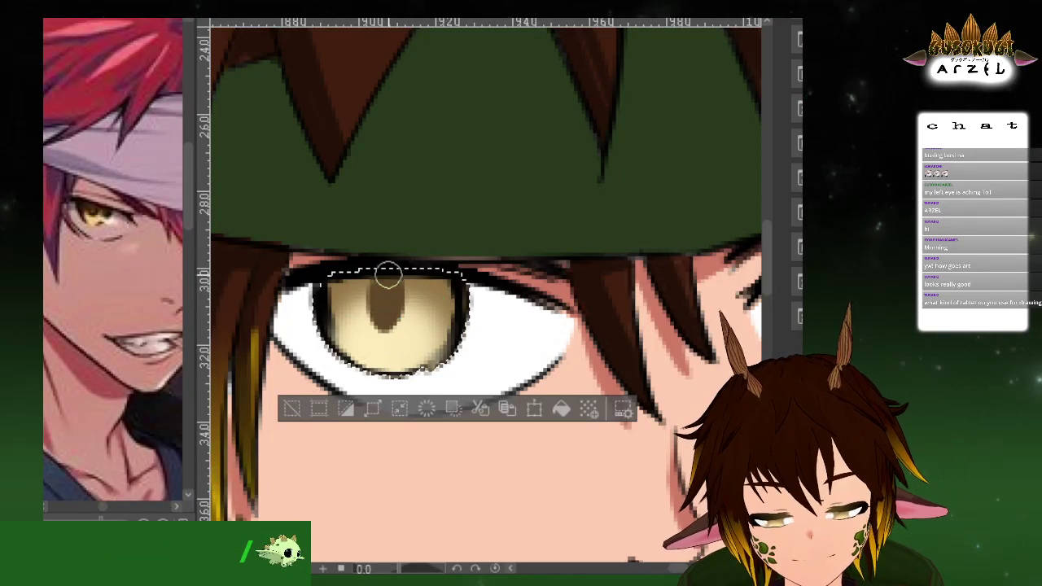
pyautogui.scroll(-5, 482, 235)
pyautogui.scroll(5, 465, 268)
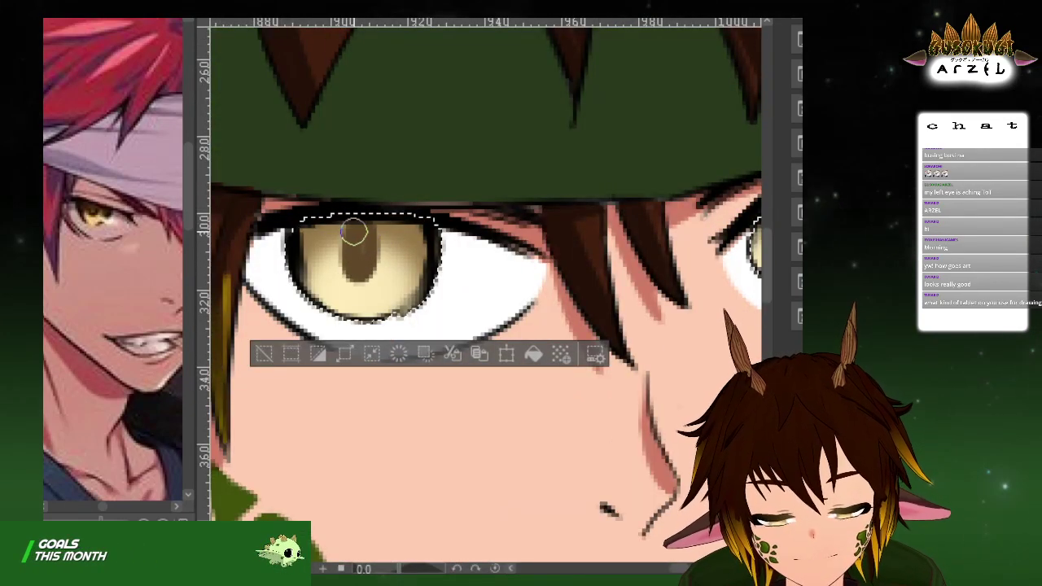
# Try to paint a matching upright brown pupil in the right-hand iris, undoing the first stroke and repainting it
pyautogui.moveTo(640, 178); pyautogui.dragTo(429, 186)
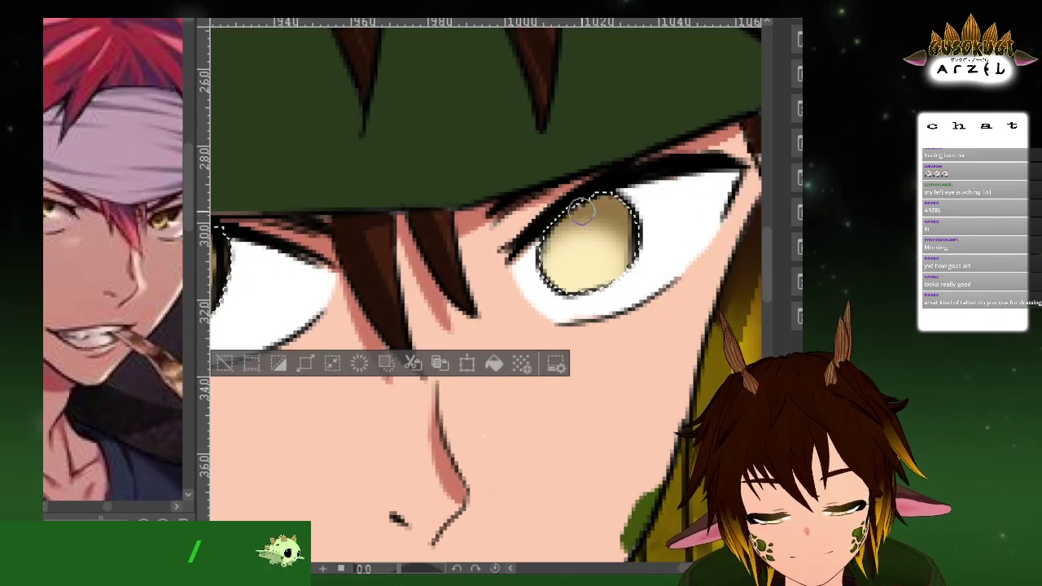
pyautogui.moveTo(569, 228)
pyautogui.mouseDown()
pyautogui.moveTo(561, 233)
pyautogui.moveTo(586, 231)
pyautogui.mouseUp()
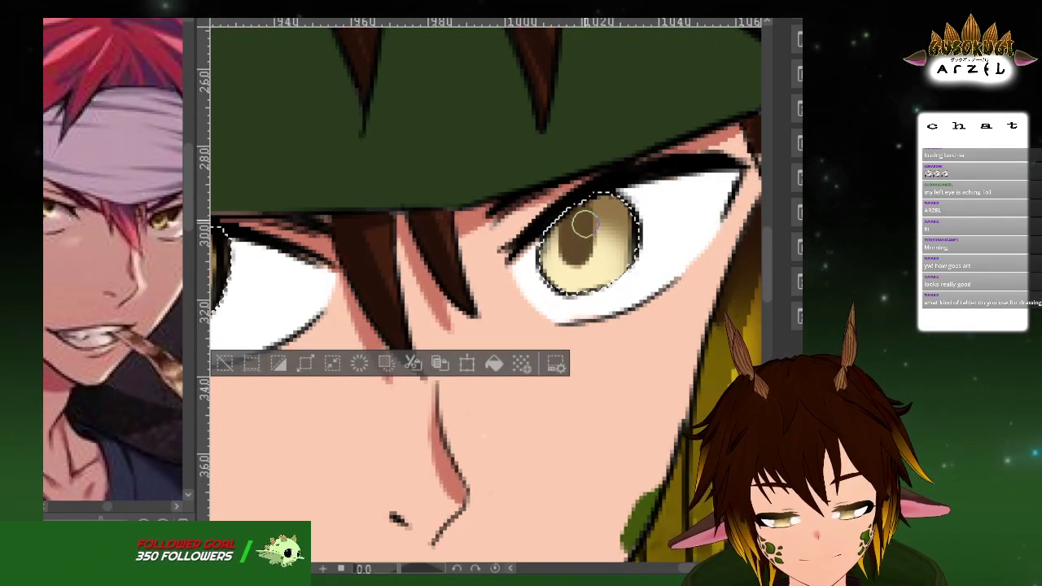
pyautogui.scroll(-4, 585, 203)
pyautogui.scroll(4, 607, 193)
pyautogui.hotkey('ctrl', 'z')
pyautogui.moveTo(531, 224)
pyautogui.mouseDown()
pyautogui.moveTo(528, 255)
pyautogui.moveTo(538, 216)
pyautogui.moveTo(539, 261)
pyautogui.moveTo(539, 213)
pyautogui.mouseUp()
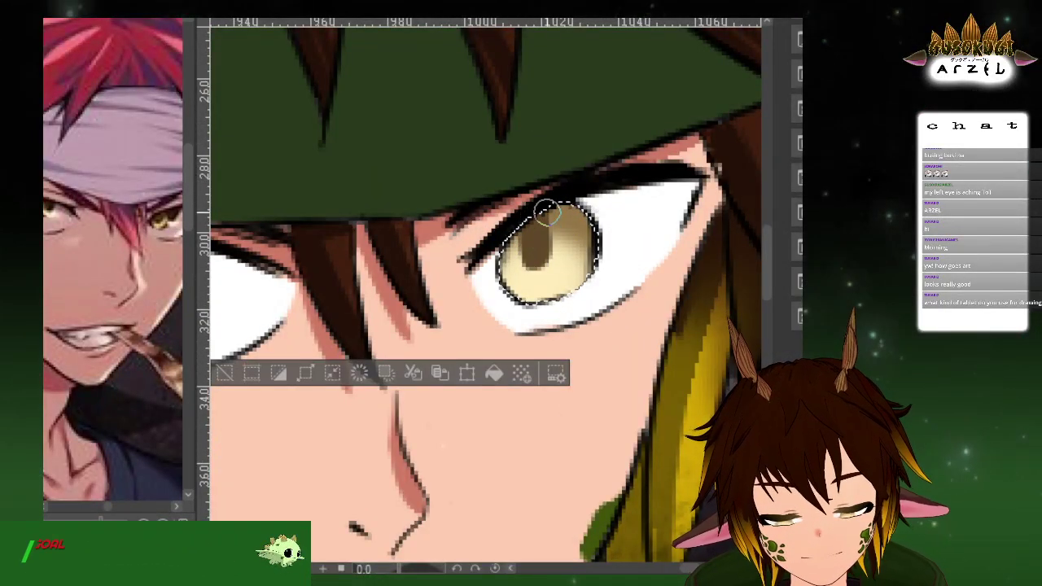
pyautogui.scroll(-5, 549, 219)
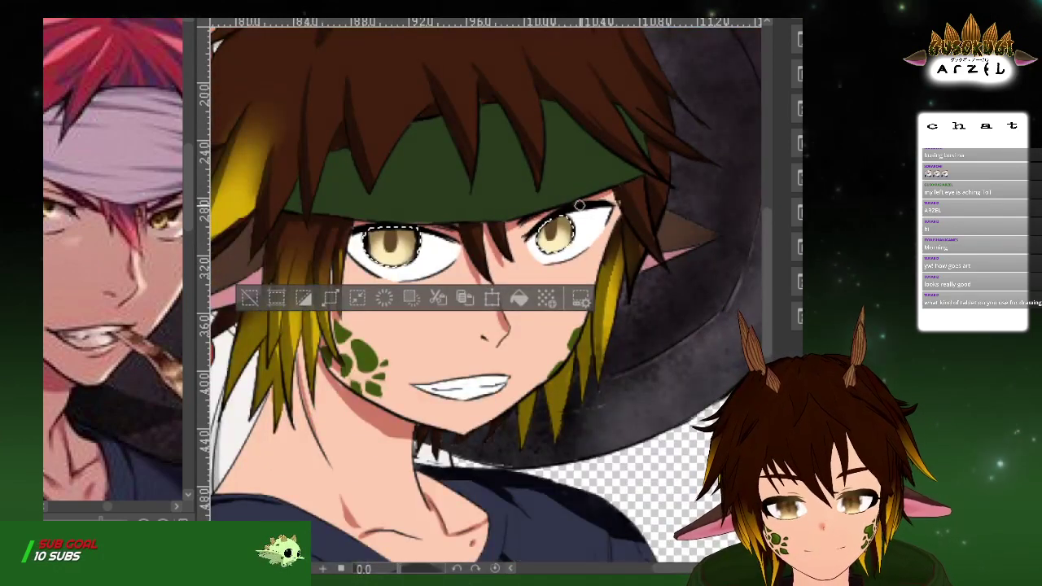
# Compare the right-hand pupil's shape and placement with the left-hand one and with the eyes of the red-haired reference
pyautogui.scroll(7, 544, 232)
pyautogui.scroll(2, 544, 233)
pyautogui.moveTo(447, 272)
pyautogui.mouseDown()
pyautogui.moveTo(453, 251)
pyautogui.moveTo(454, 277)
pyautogui.moveTo(409, 318)
pyautogui.mouseUp()
pyautogui.scroll(-8, 410, 317)
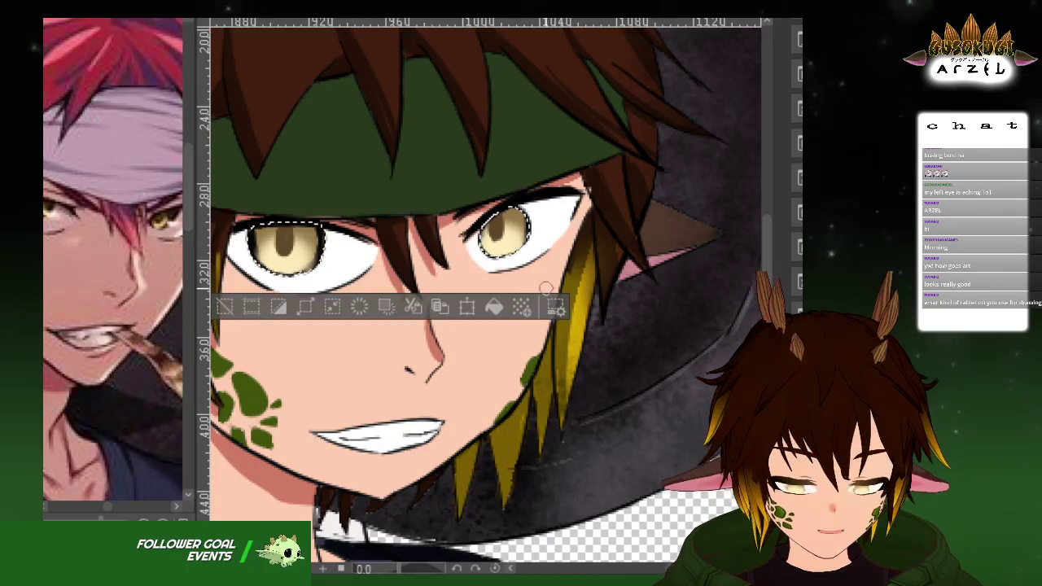
pyautogui.scroll(5, 515, 214)
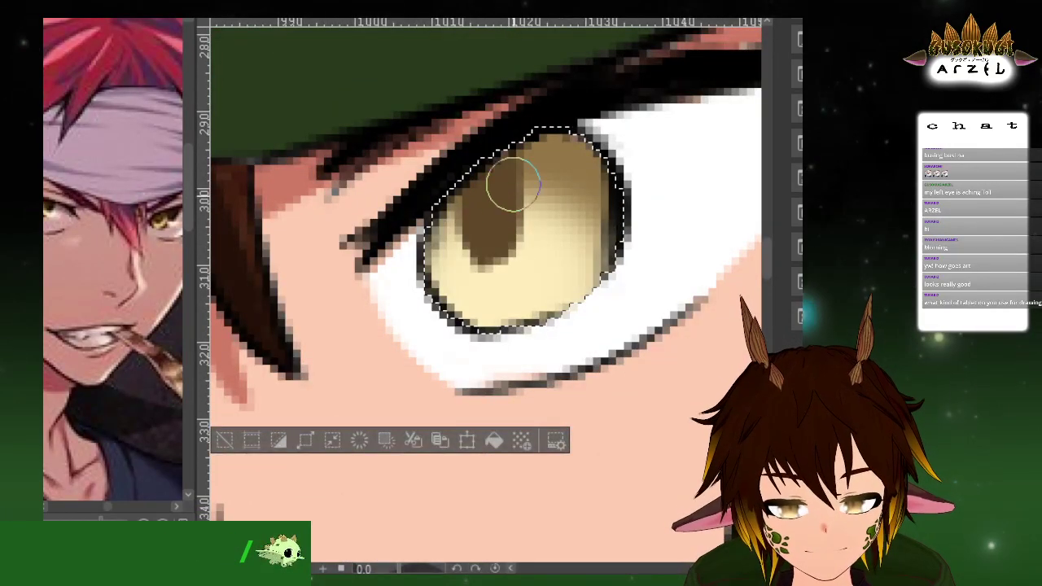
pyautogui.scroll(-7, 513, 213)
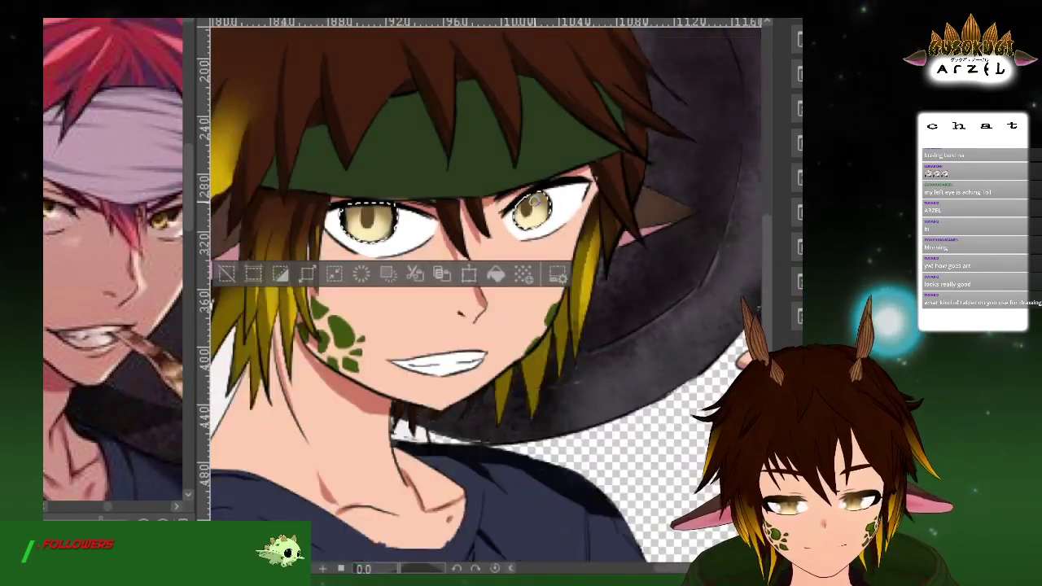
pyautogui.moveTo(511, 207); pyautogui.dragTo(572, 196)
pyautogui.moveTo(110, 248); pyautogui.dragTo(146, 243)
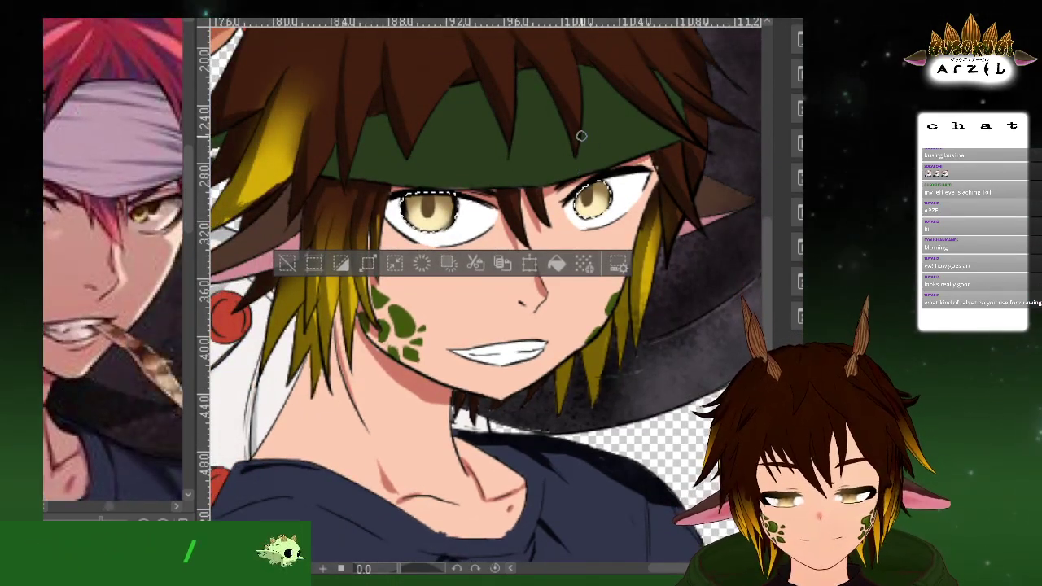
# Try to adjust the brown pupil in the right-hand iris, and undo its strokes
pyautogui.scroll(4, 579, 153)
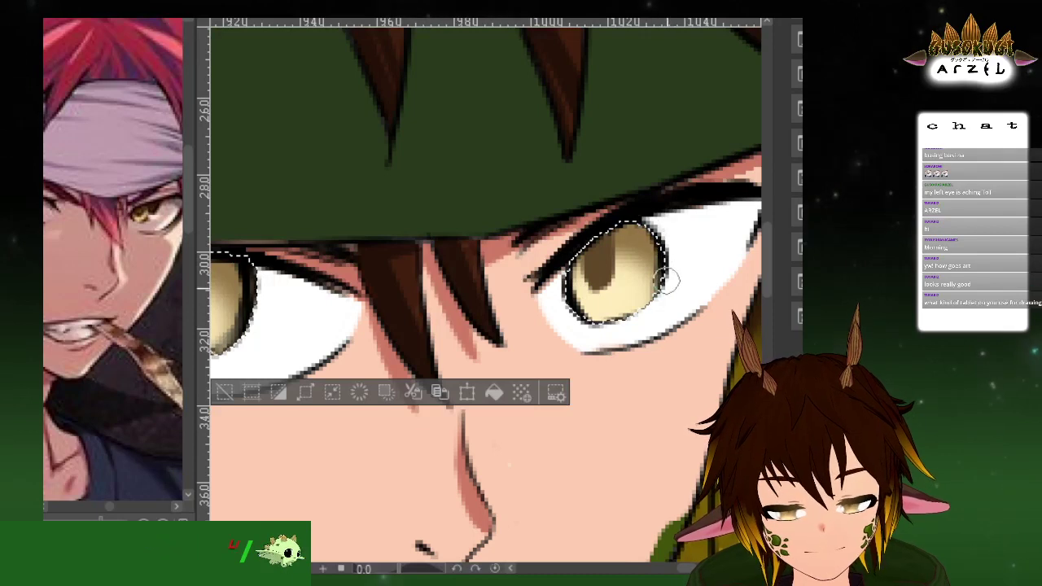
pyautogui.scroll(-4, 660, 277)
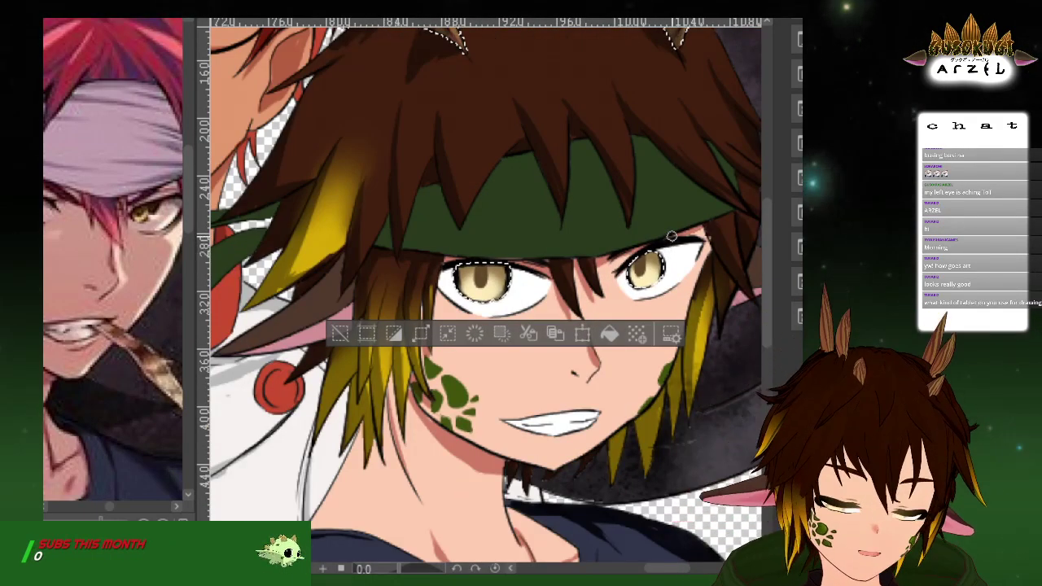
pyautogui.scroll(4, 648, 237)
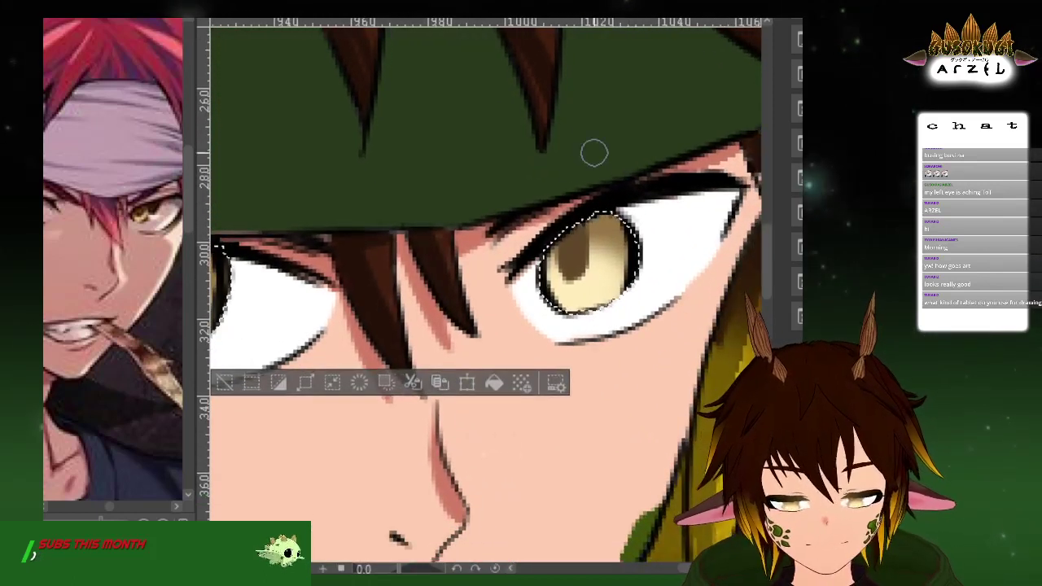
pyautogui.moveTo(587, 248); pyautogui.dragTo(591, 242)
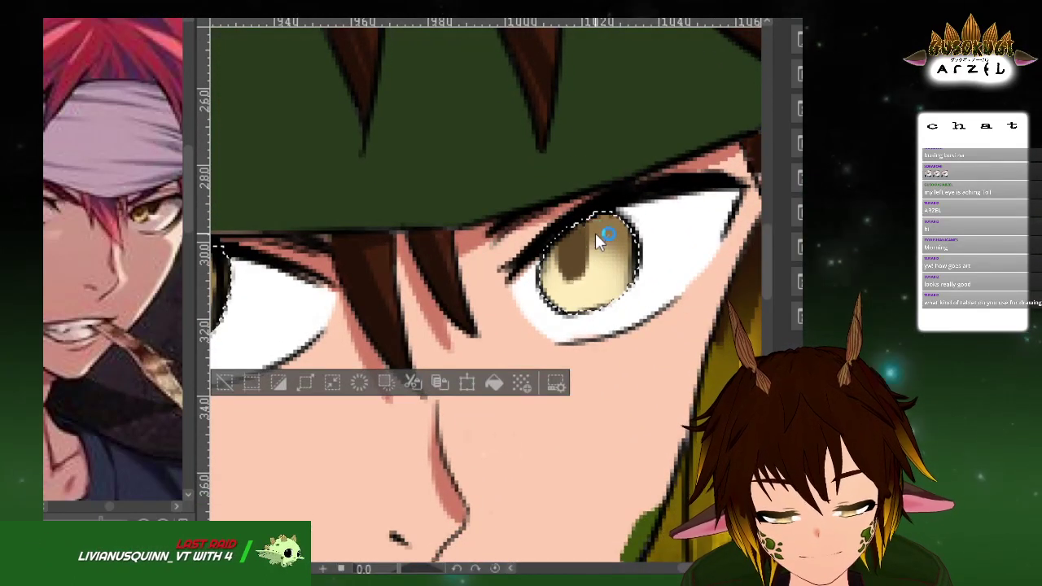
pyautogui.hotkey('ctrl', 'z')
pyautogui.hotkey('ctrl', 'z')
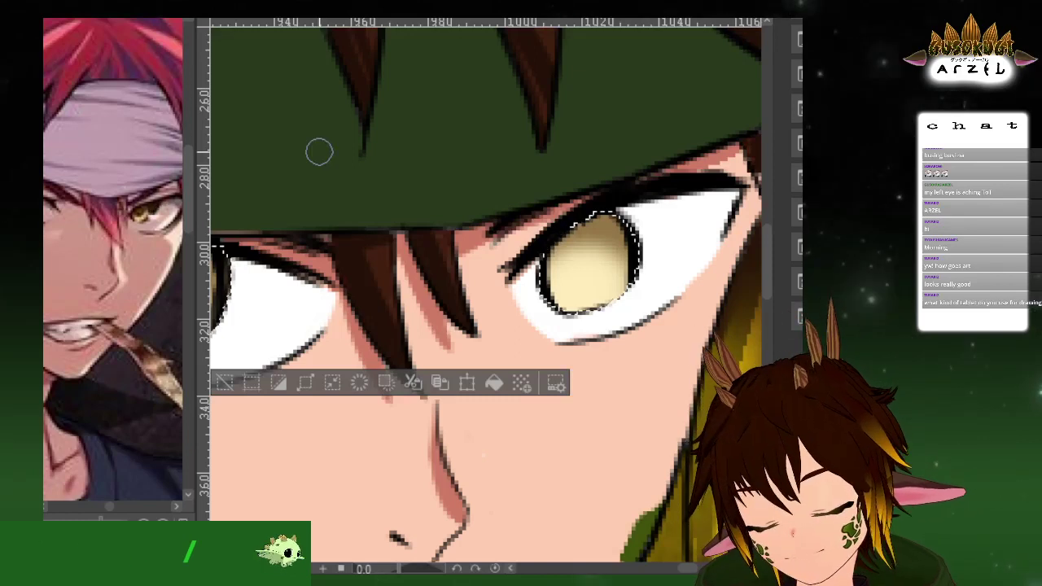
# Try to repaint a slimmer brown pupil in the right-hand iris, checking it against the reference's eye
pyautogui.moveTo(444, 248); pyautogui.dragTo(521, 236)
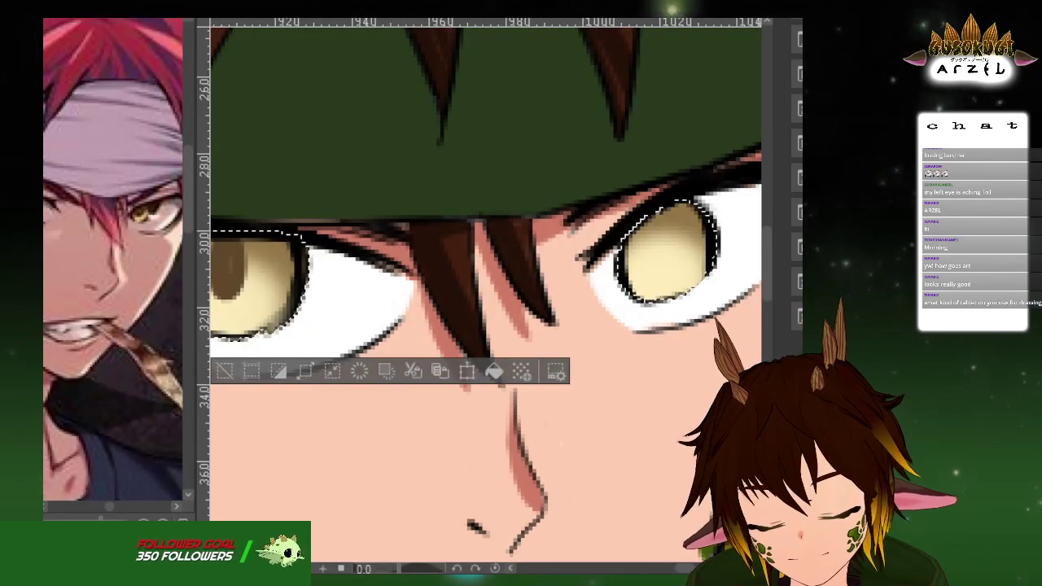
pyautogui.moveTo(670, 150); pyautogui.dragTo(581, 147)
pyautogui.moveTo(547, 240); pyautogui.dragTo(571, 231)
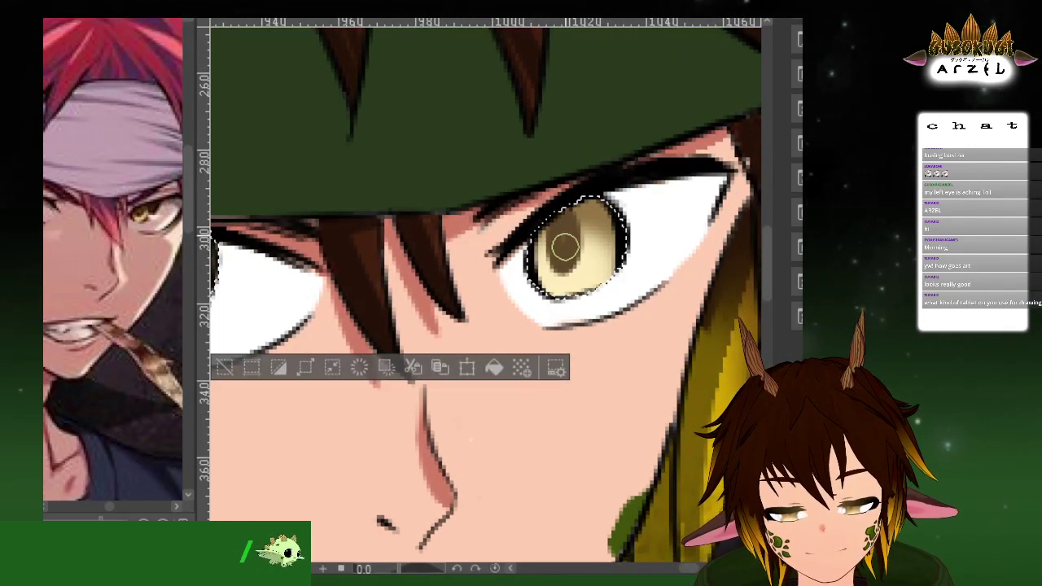
pyautogui.scroll(-4, 592, 195)
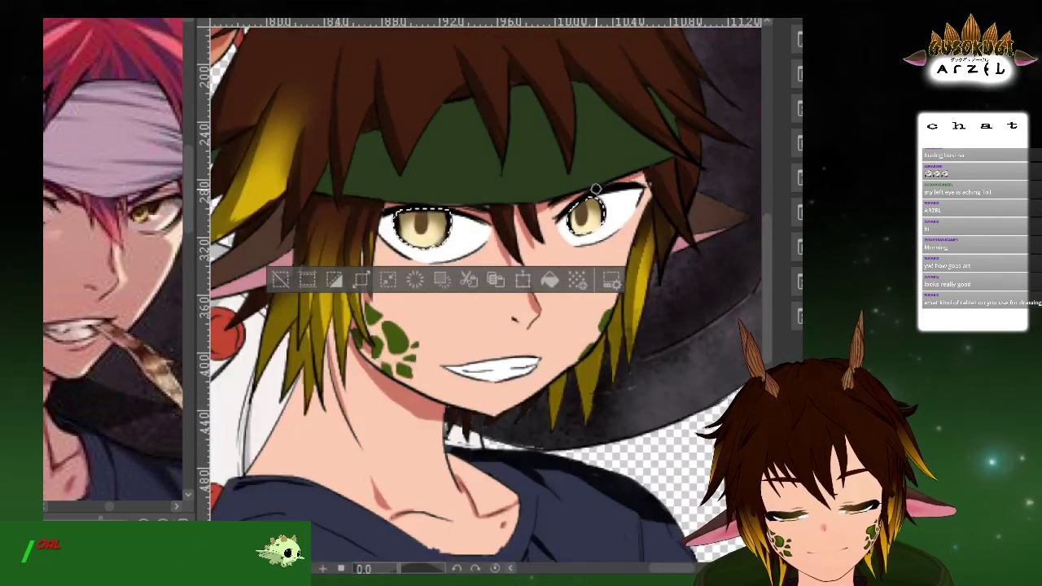
pyautogui.scroll(4, 595, 189)
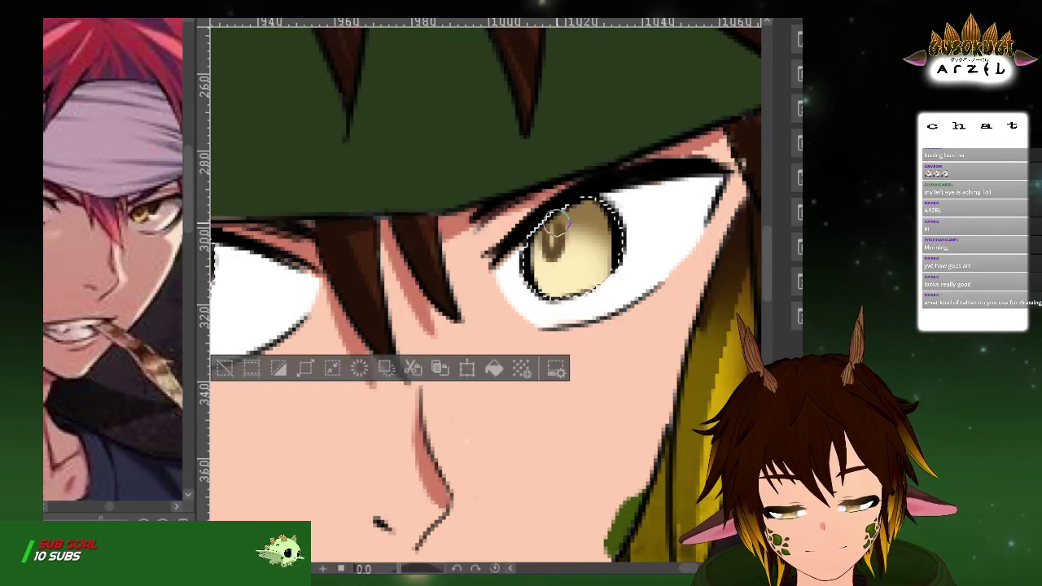
pyautogui.scroll(-4, 559, 225)
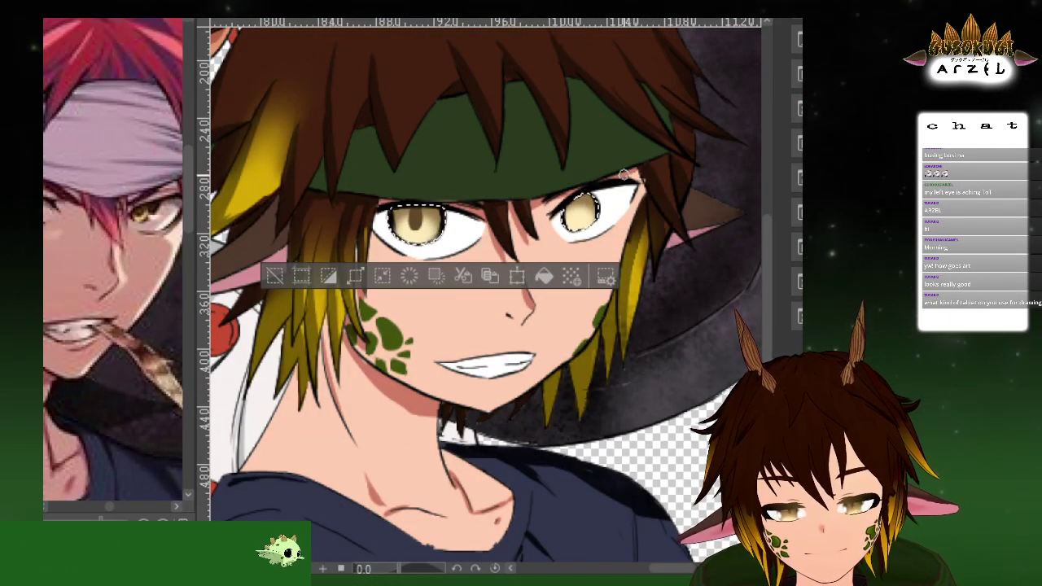
pyautogui.moveTo(150, 410); pyautogui.dragTo(103, 414)
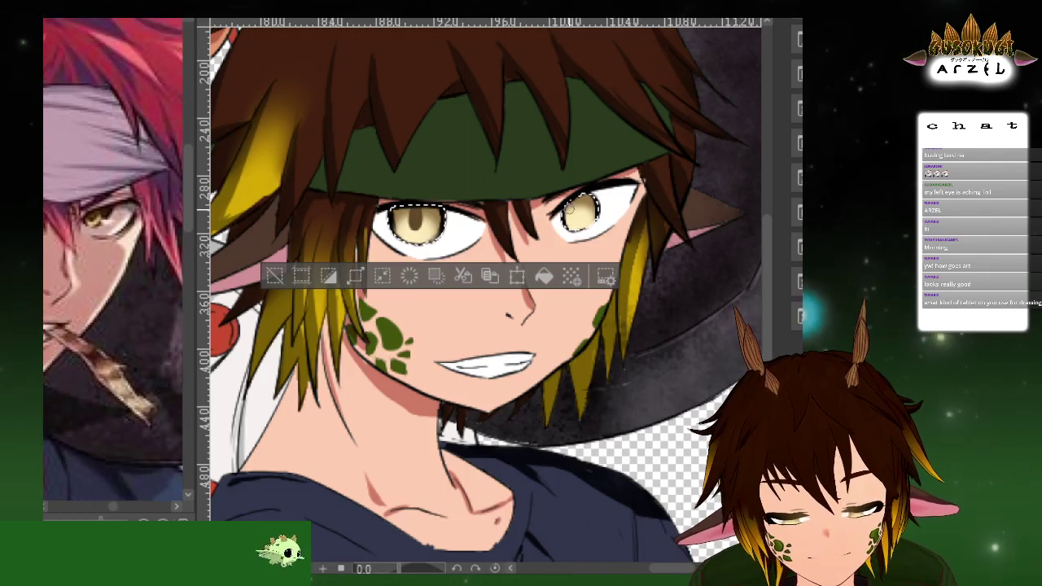
pyautogui.scroll(2, 580, 205)
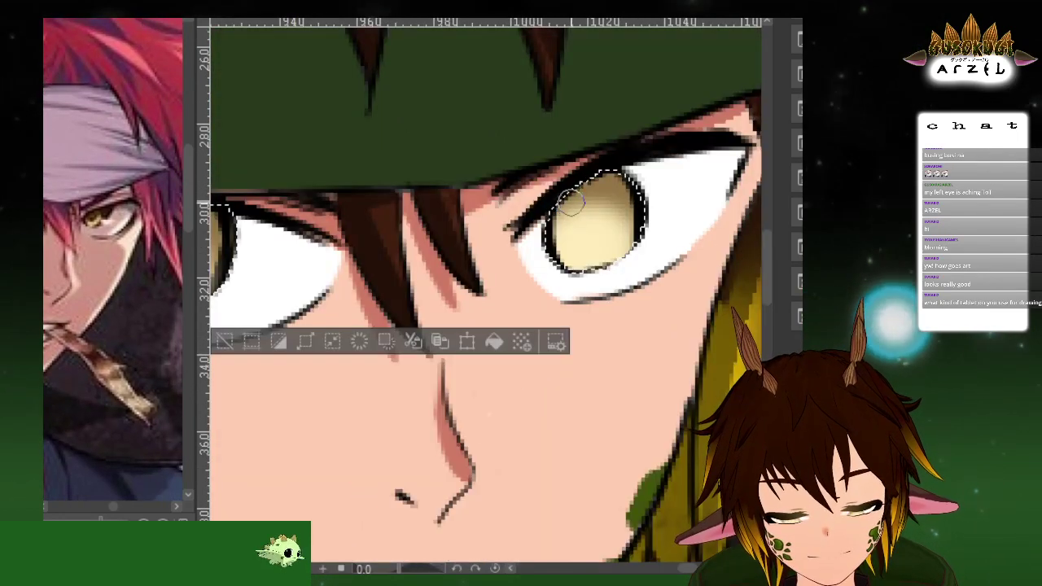
pyautogui.scroll(2, 579, 205)
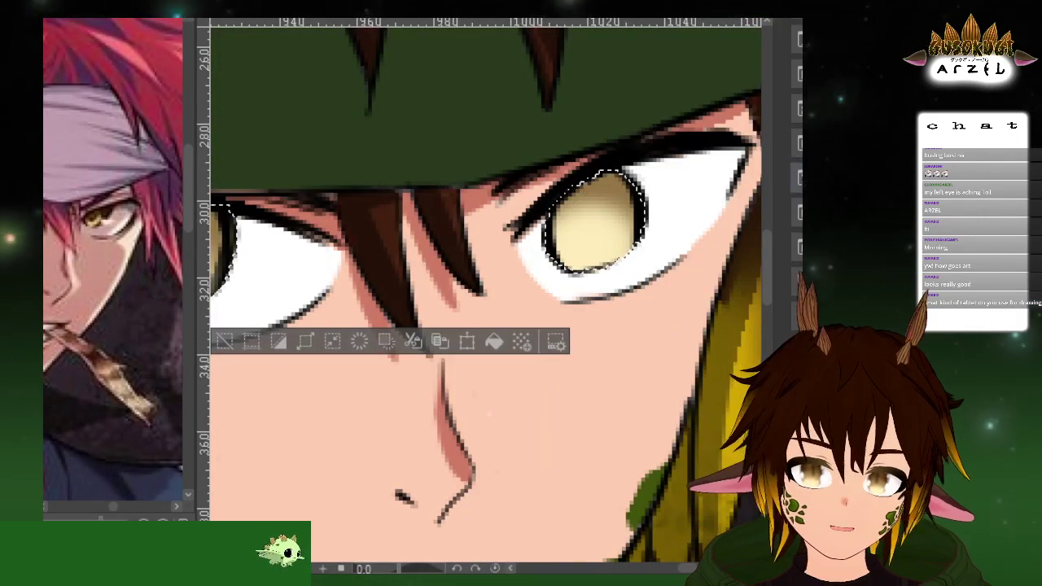
# Deselect the irises and thicken the right-hand eye's upper lash line in black from inner to outer corner
pyautogui.hotkey('ctrl', 'd')
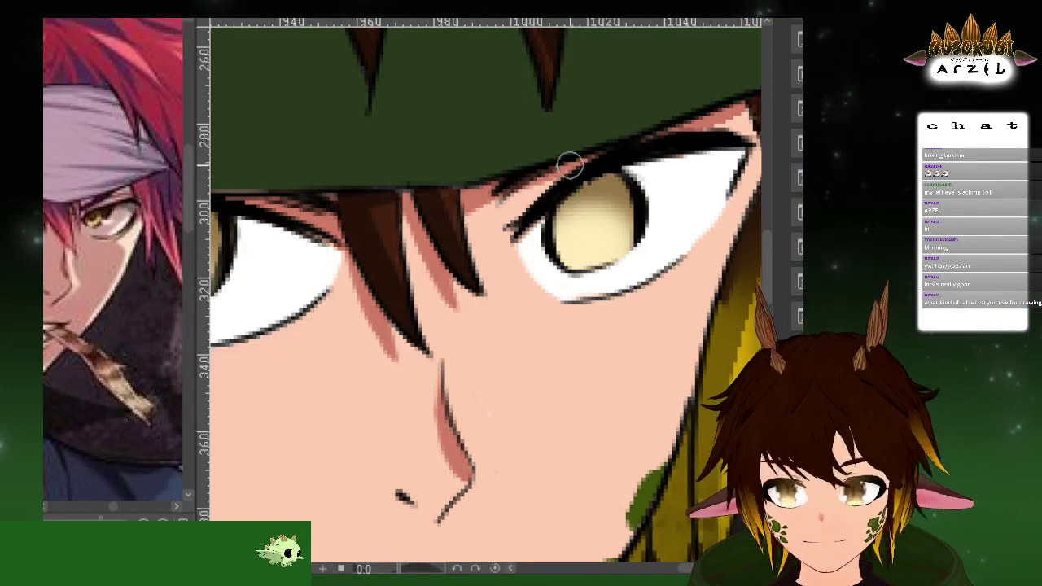
pyautogui.moveTo(519, 220)
pyautogui.mouseDown()
pyautogui.moveTo(591, 164)
pyautogui.moveTo(725, 151)
pyautogui.mouseUp()
pyautogui.moveTo(633, 161); pyautogui.dragTo(735, 153)
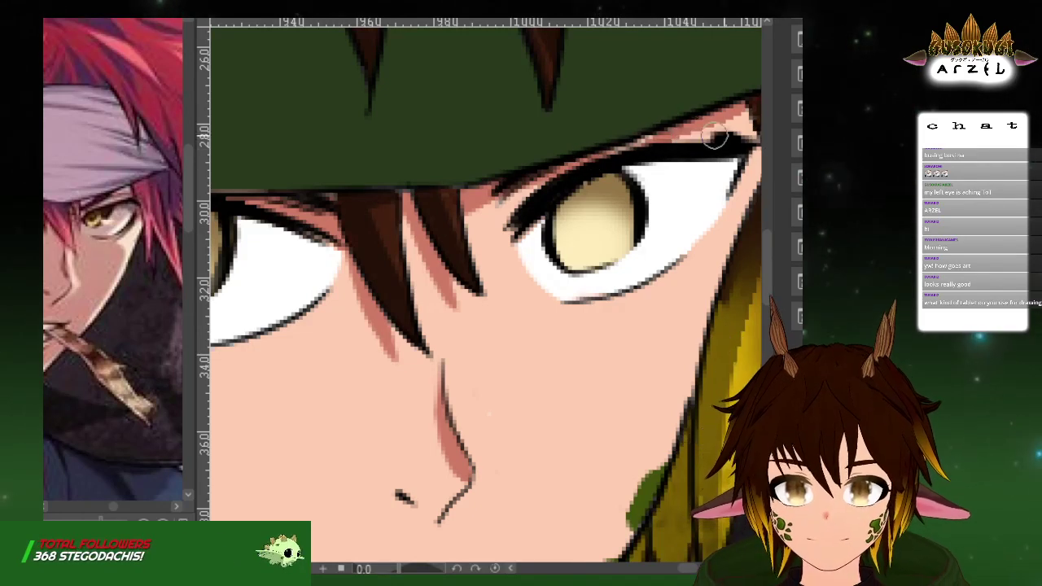
pyautogui.scroll(-2, 738, 133)
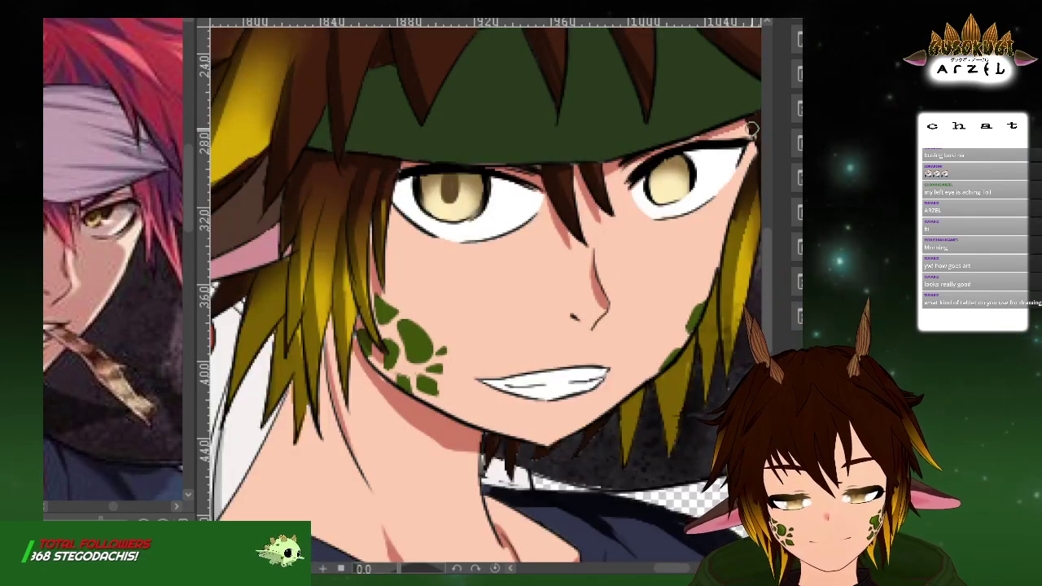
pyautogui.scroll(4, 748, 132)
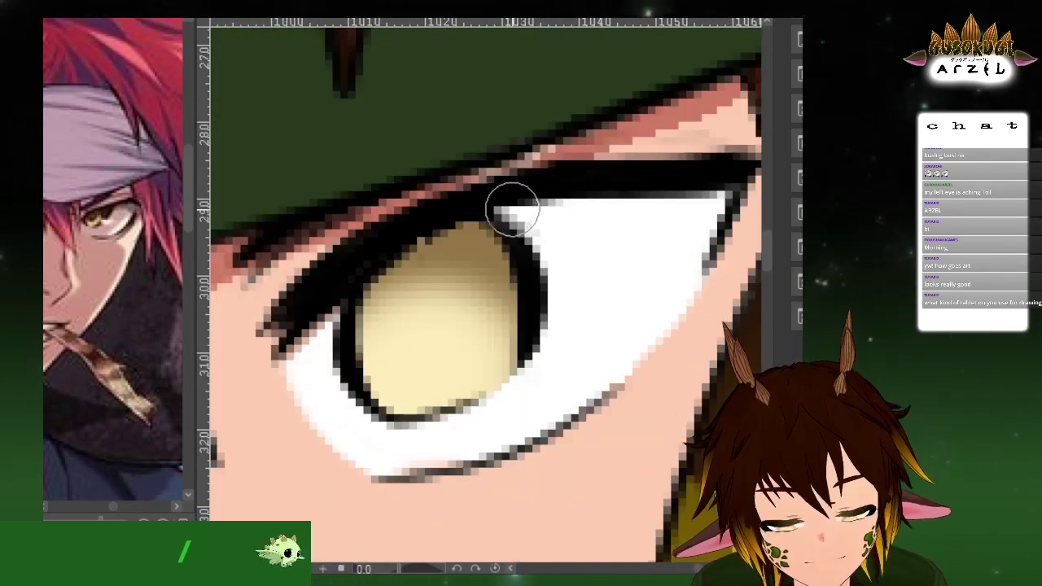
pyautogui.scroll(-2, 507, 209)
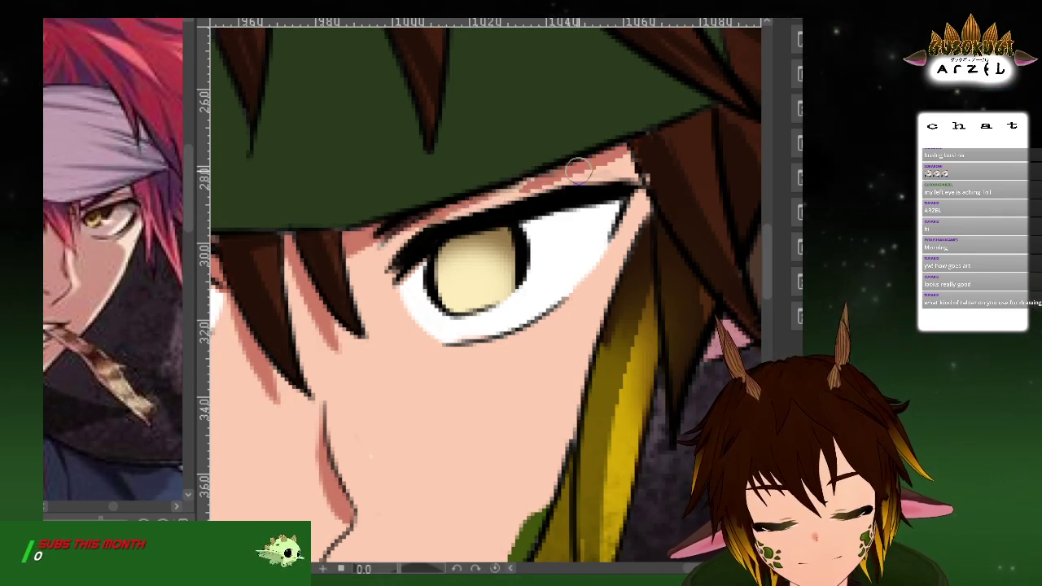
pyautogui.scroll(-1, 640, 171)
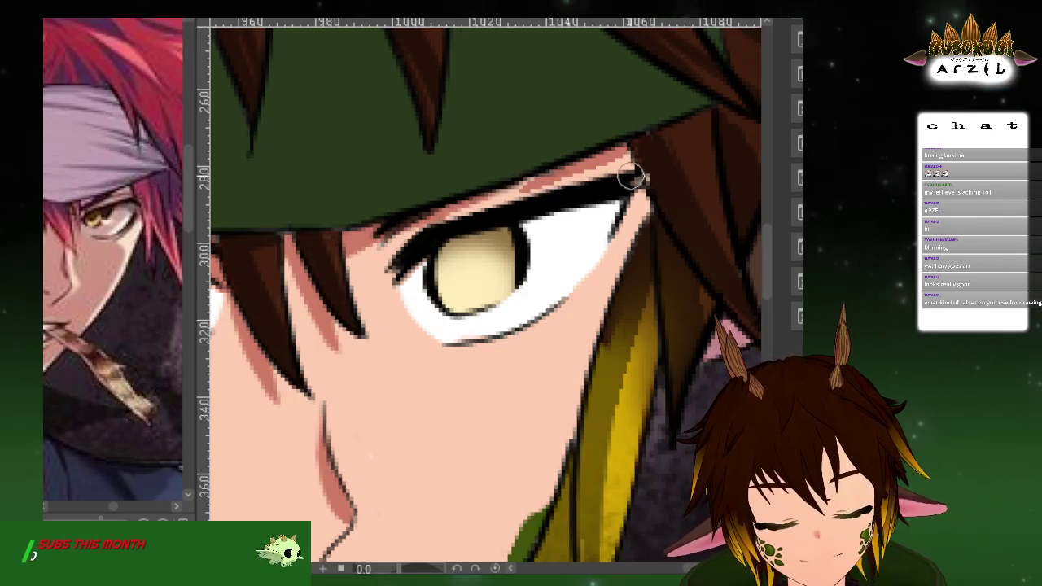
# Reshape the outer end of the right-hand eye's lash line, following the eyes of the red-haired reference
pyautogui.scroll(-3, 640, 176)
pyautogui.moveTo(53, 438); pyautogui.dragTo(144, 428)
pyautogui.scroll(1, 623, 174)
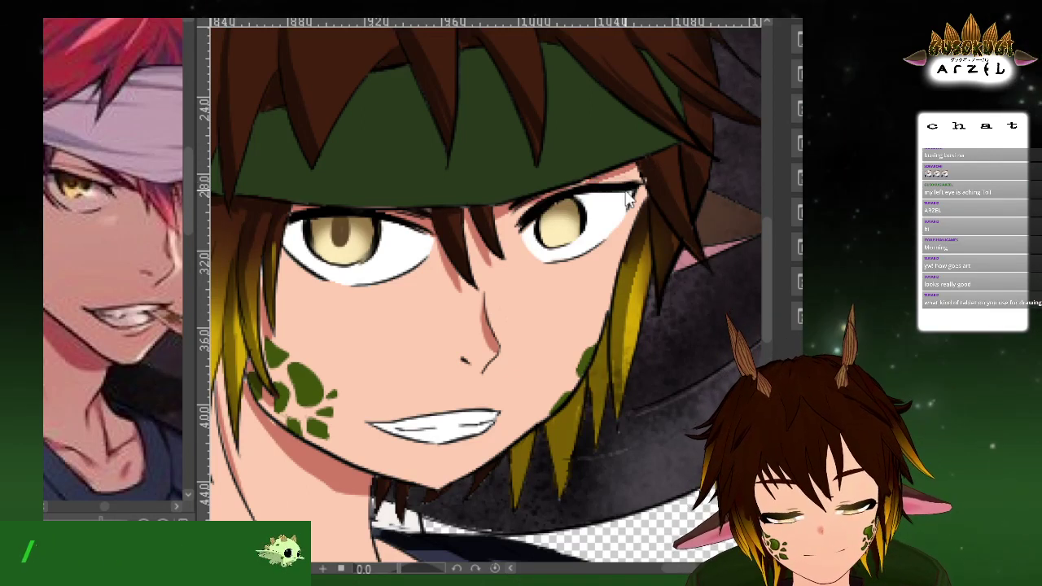
pyautogui.moveTo(145, 394); pyautogui.dragTo(50, 419)
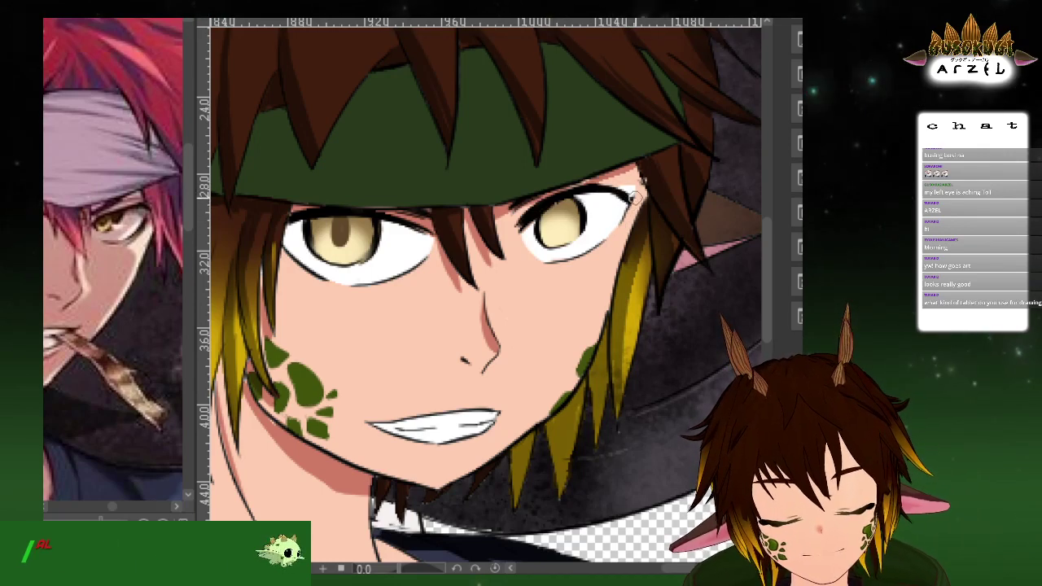
pyautogui.scroll(-1, 637, 196)
pyautogui.scroll(1, 641, 194)
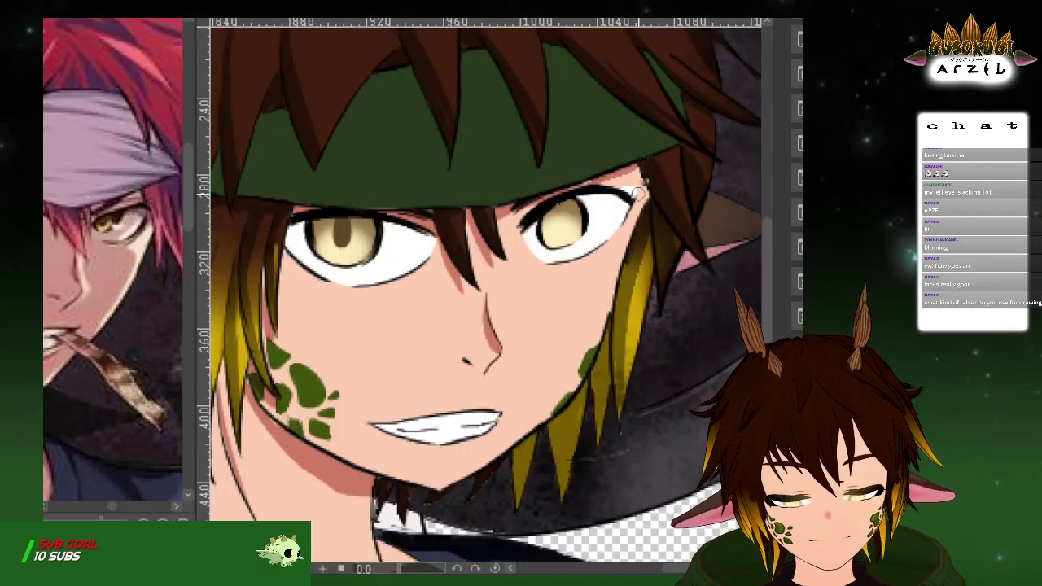